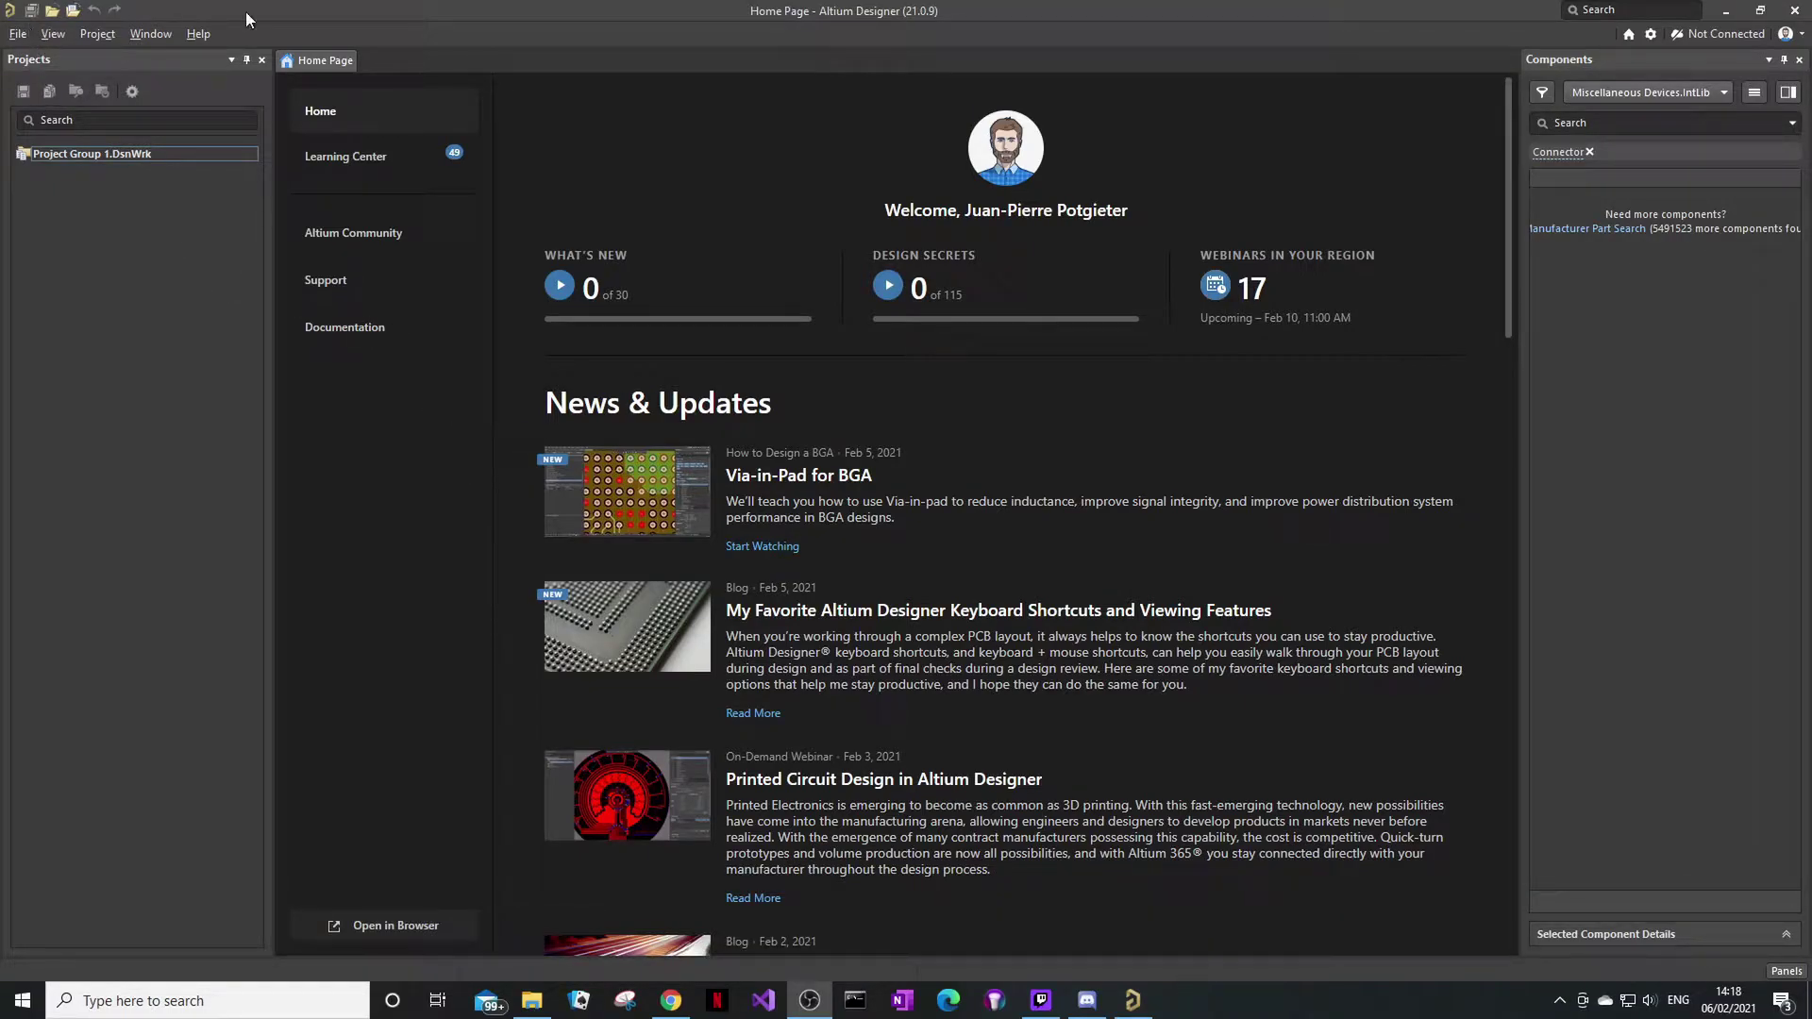
# Create a new schematic library.
pyautogui.click(17, 36)
pyautogui.moveTo(81, 60)
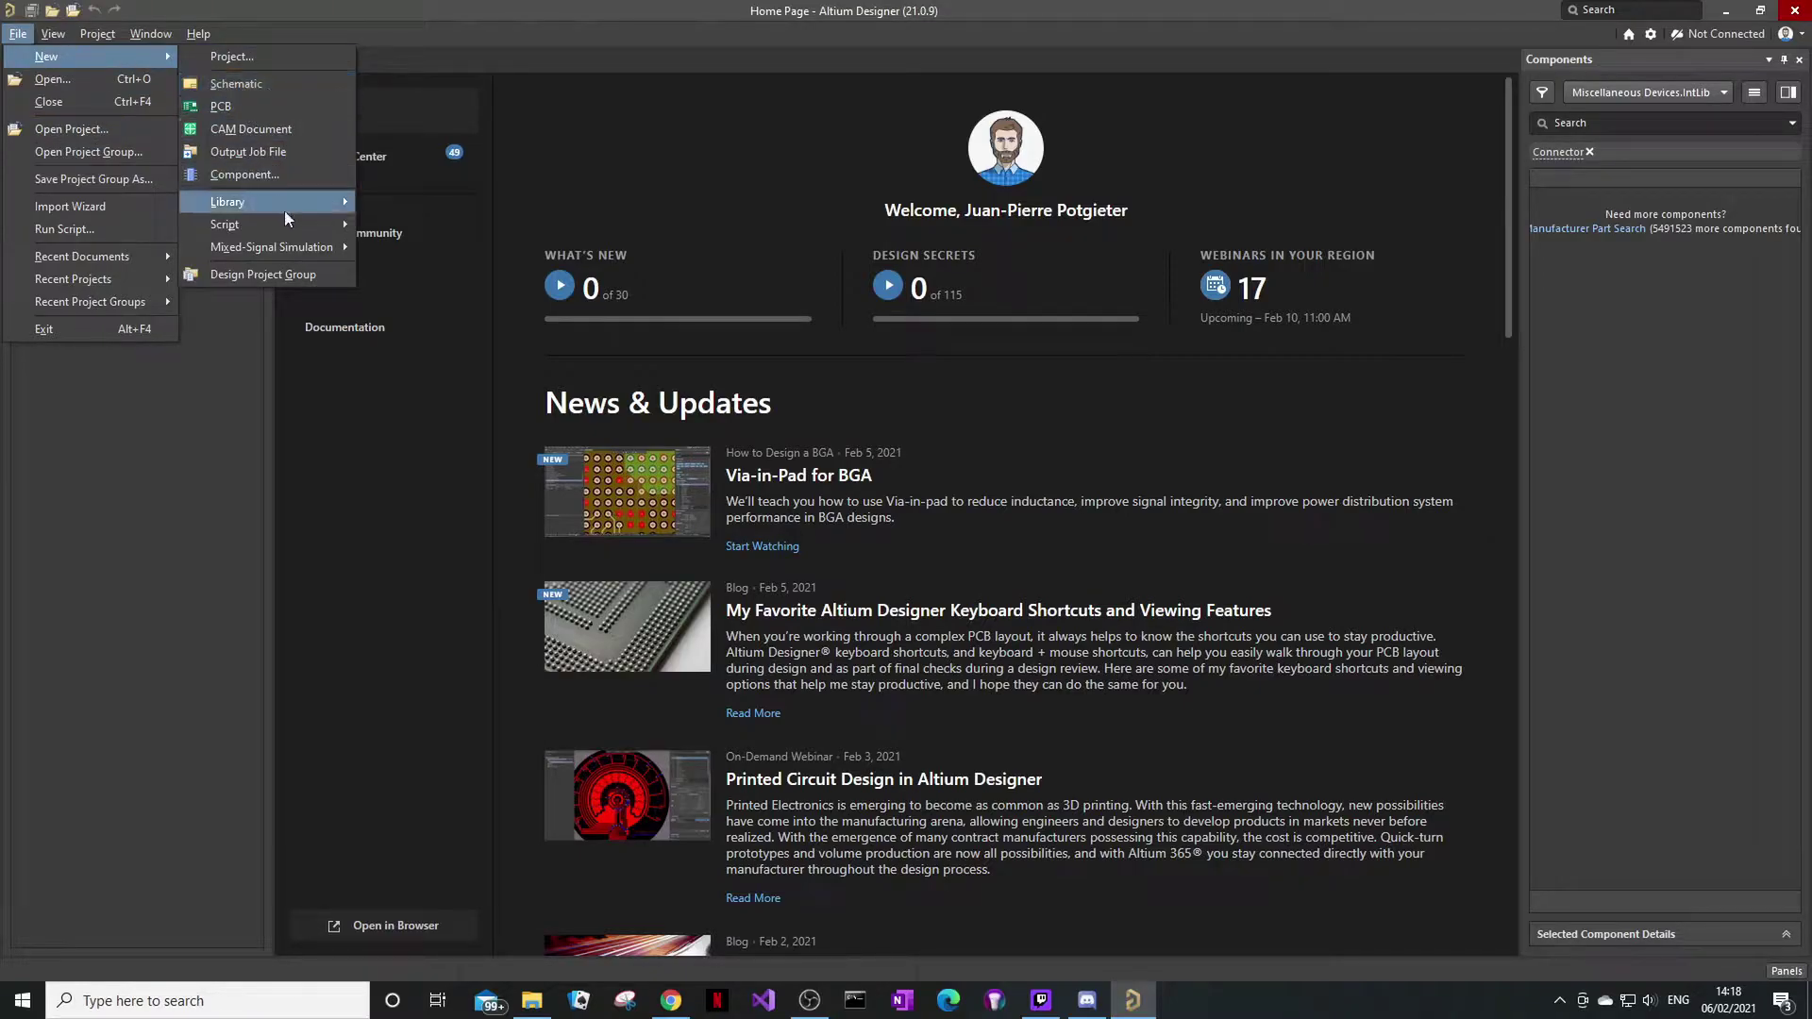
pyautogui.moveTo(281, 206)
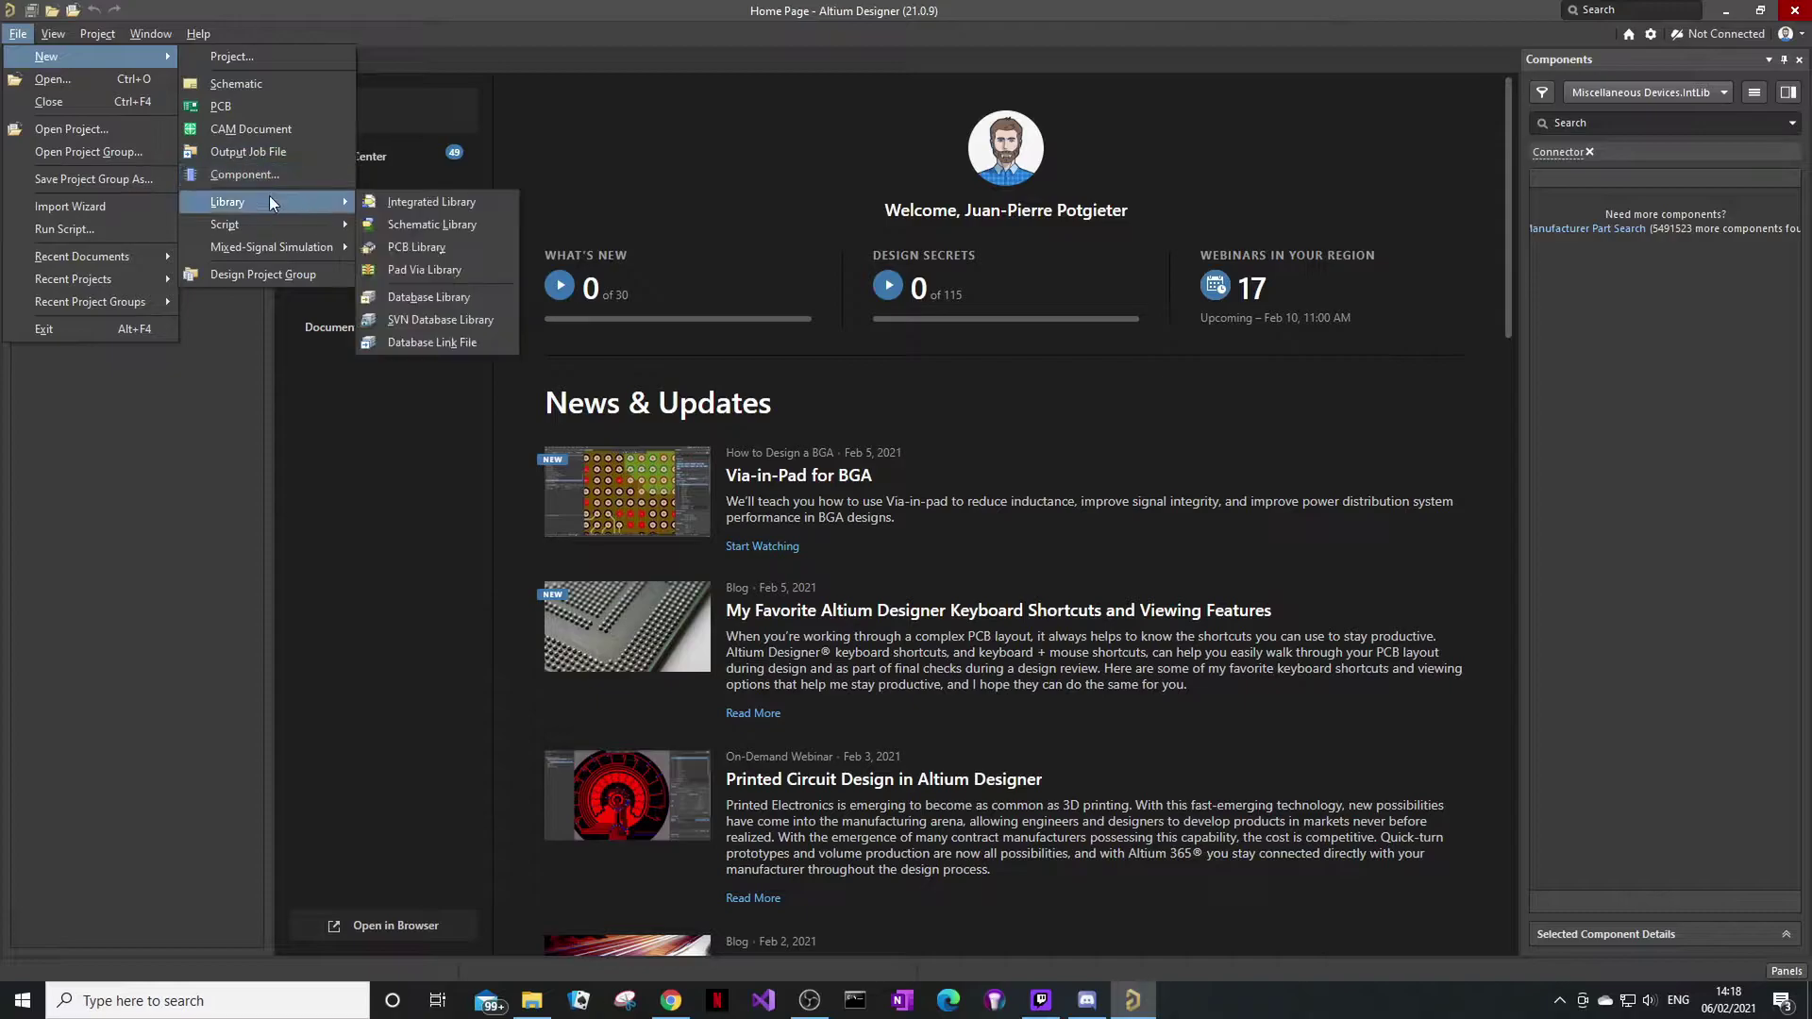
pyautogui.click(411, 235)
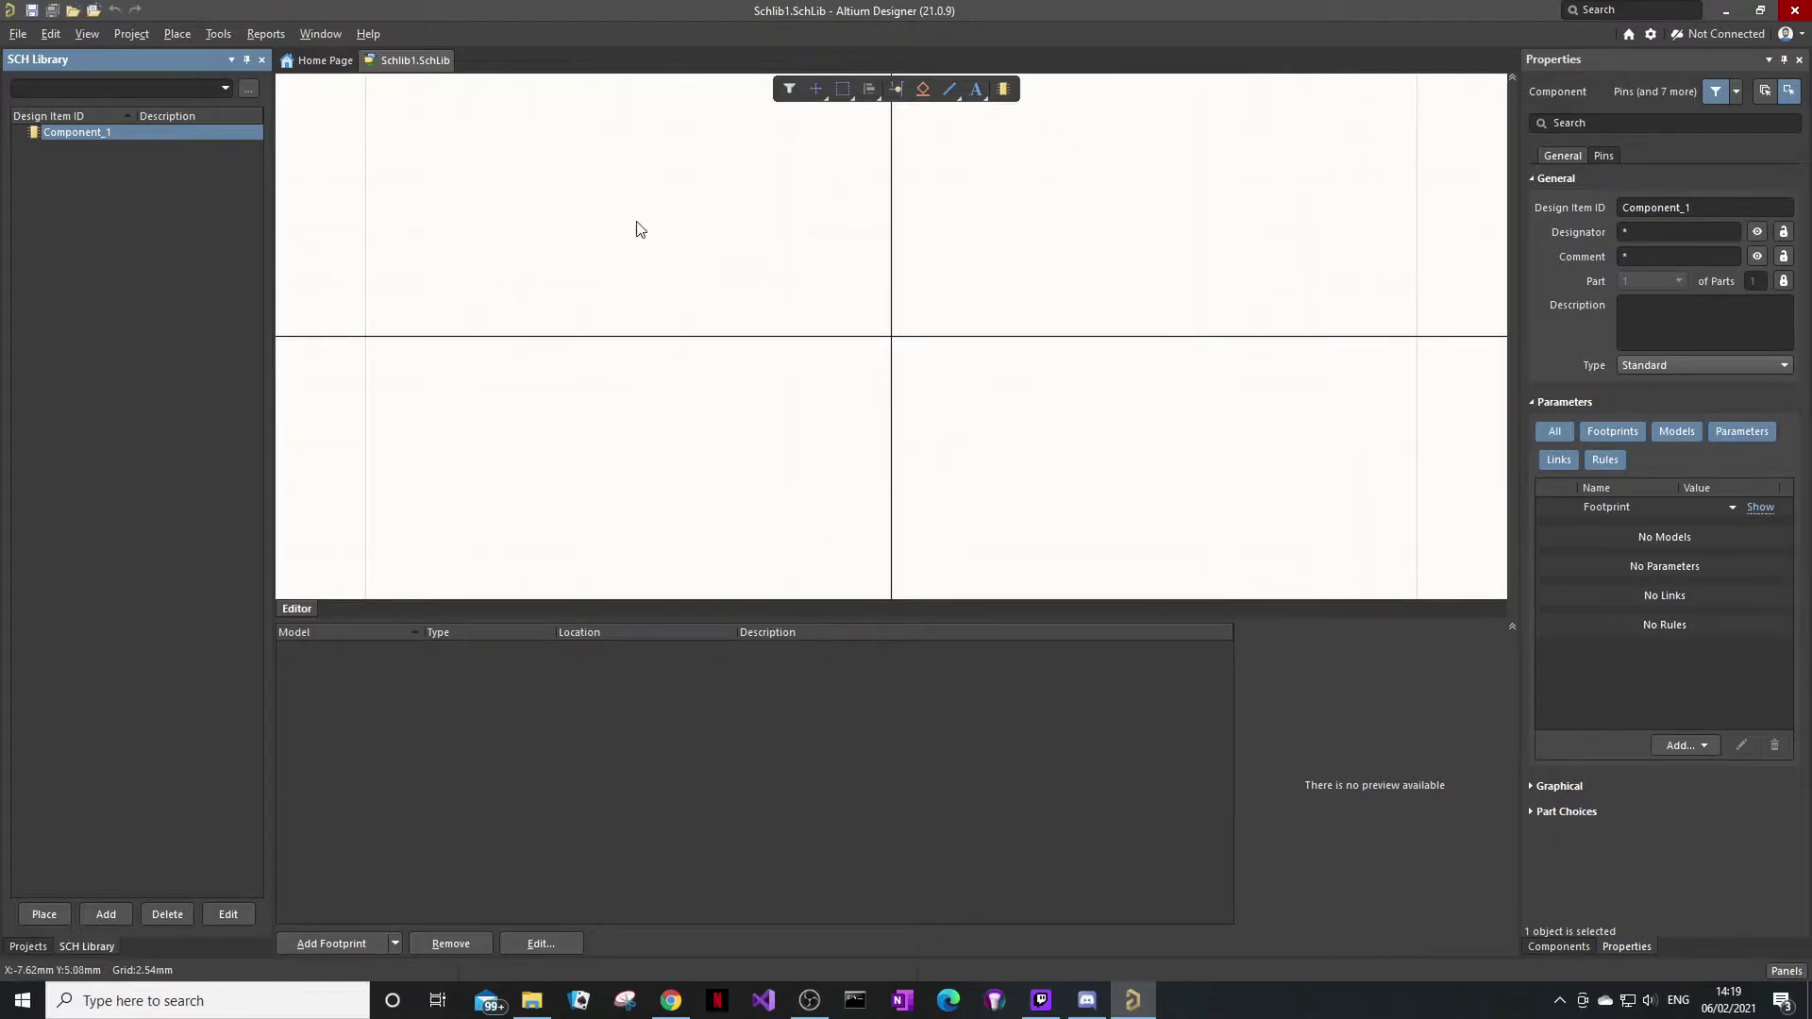
# Save the new schematic library under the file name PlumPot.
pyautogui.click(18, 34)
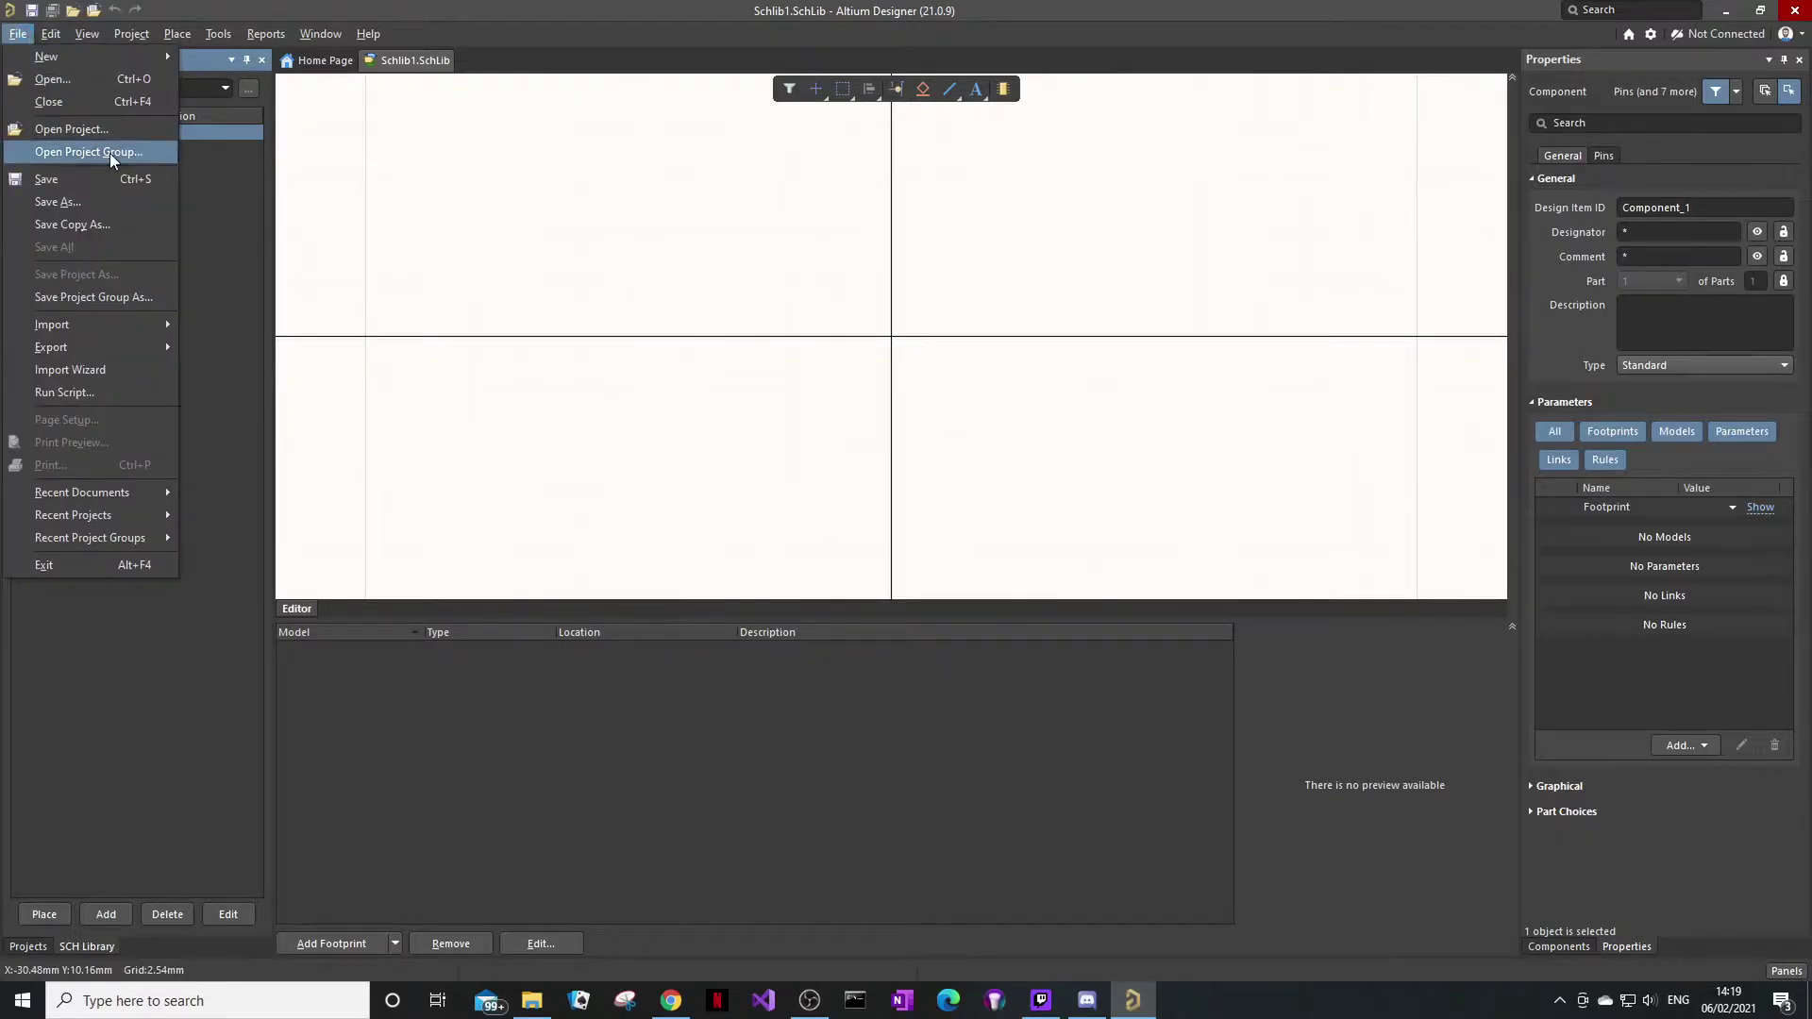
pyautogui.click(123, 179)
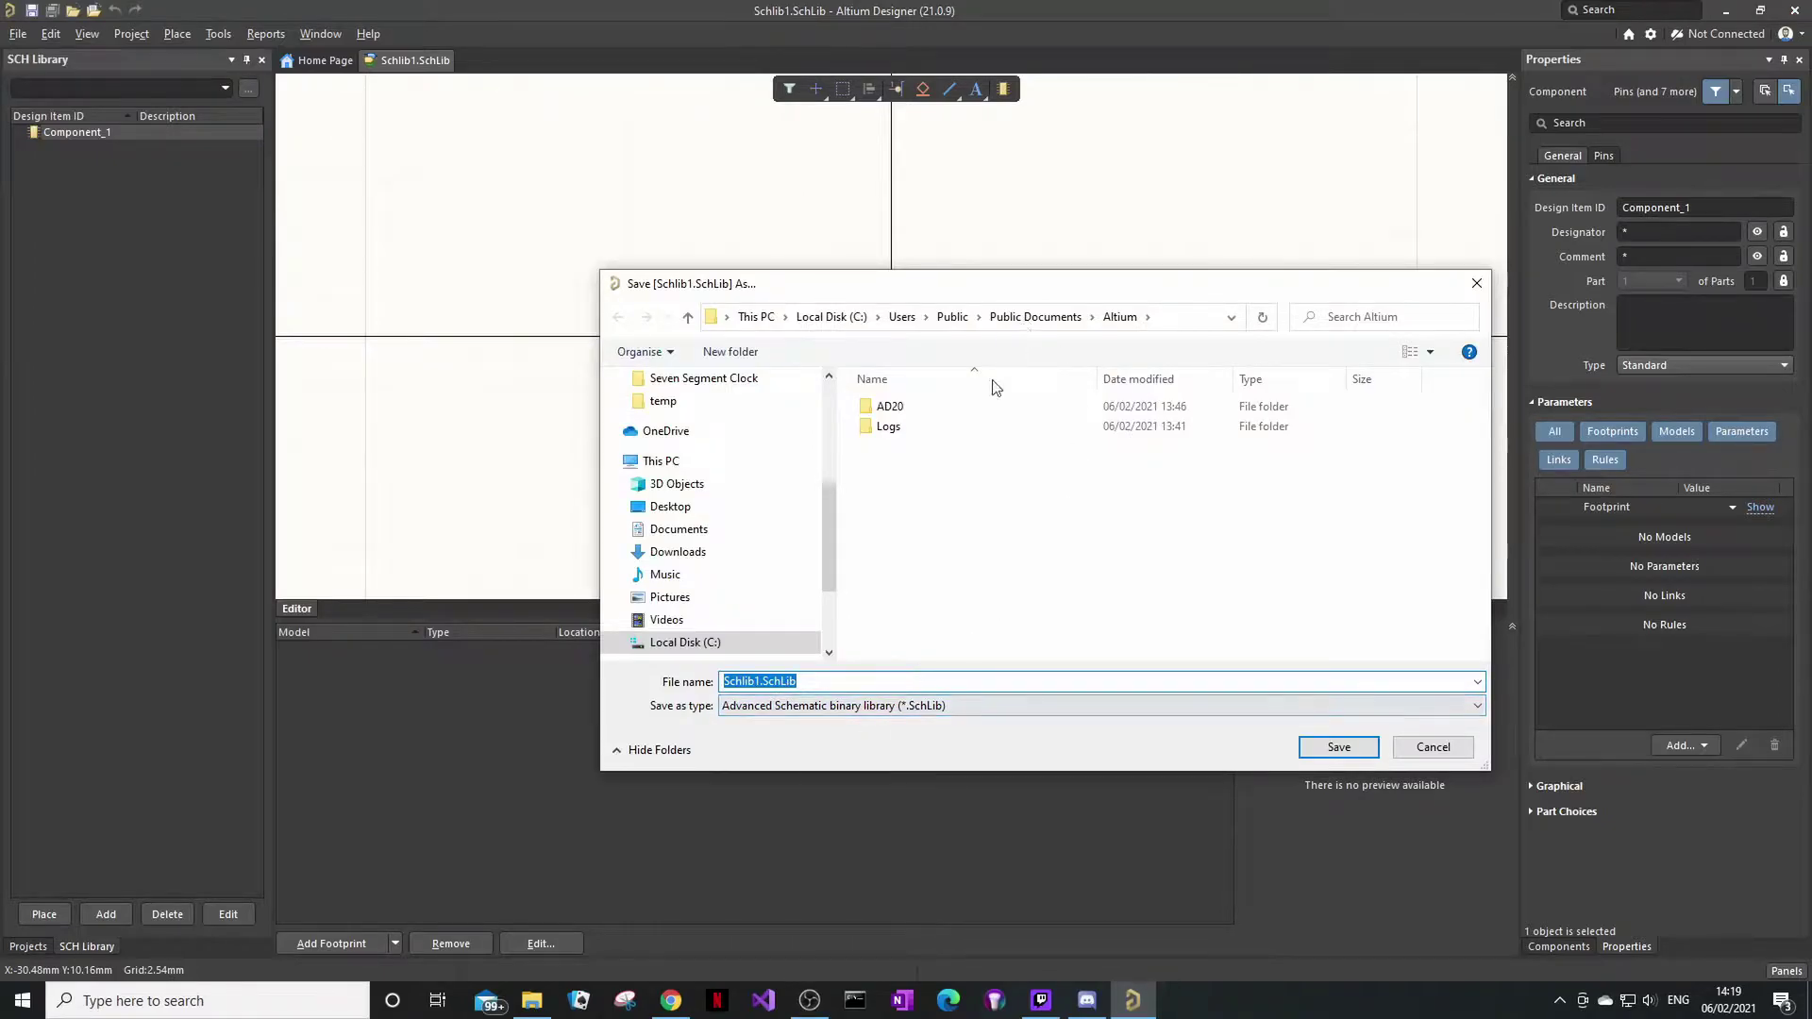
pyautogui.click(737, 682)
pyautogui.doubleClick(737, 682)
pyautogui.write('PlumPot')
pyautogui.press('Return')
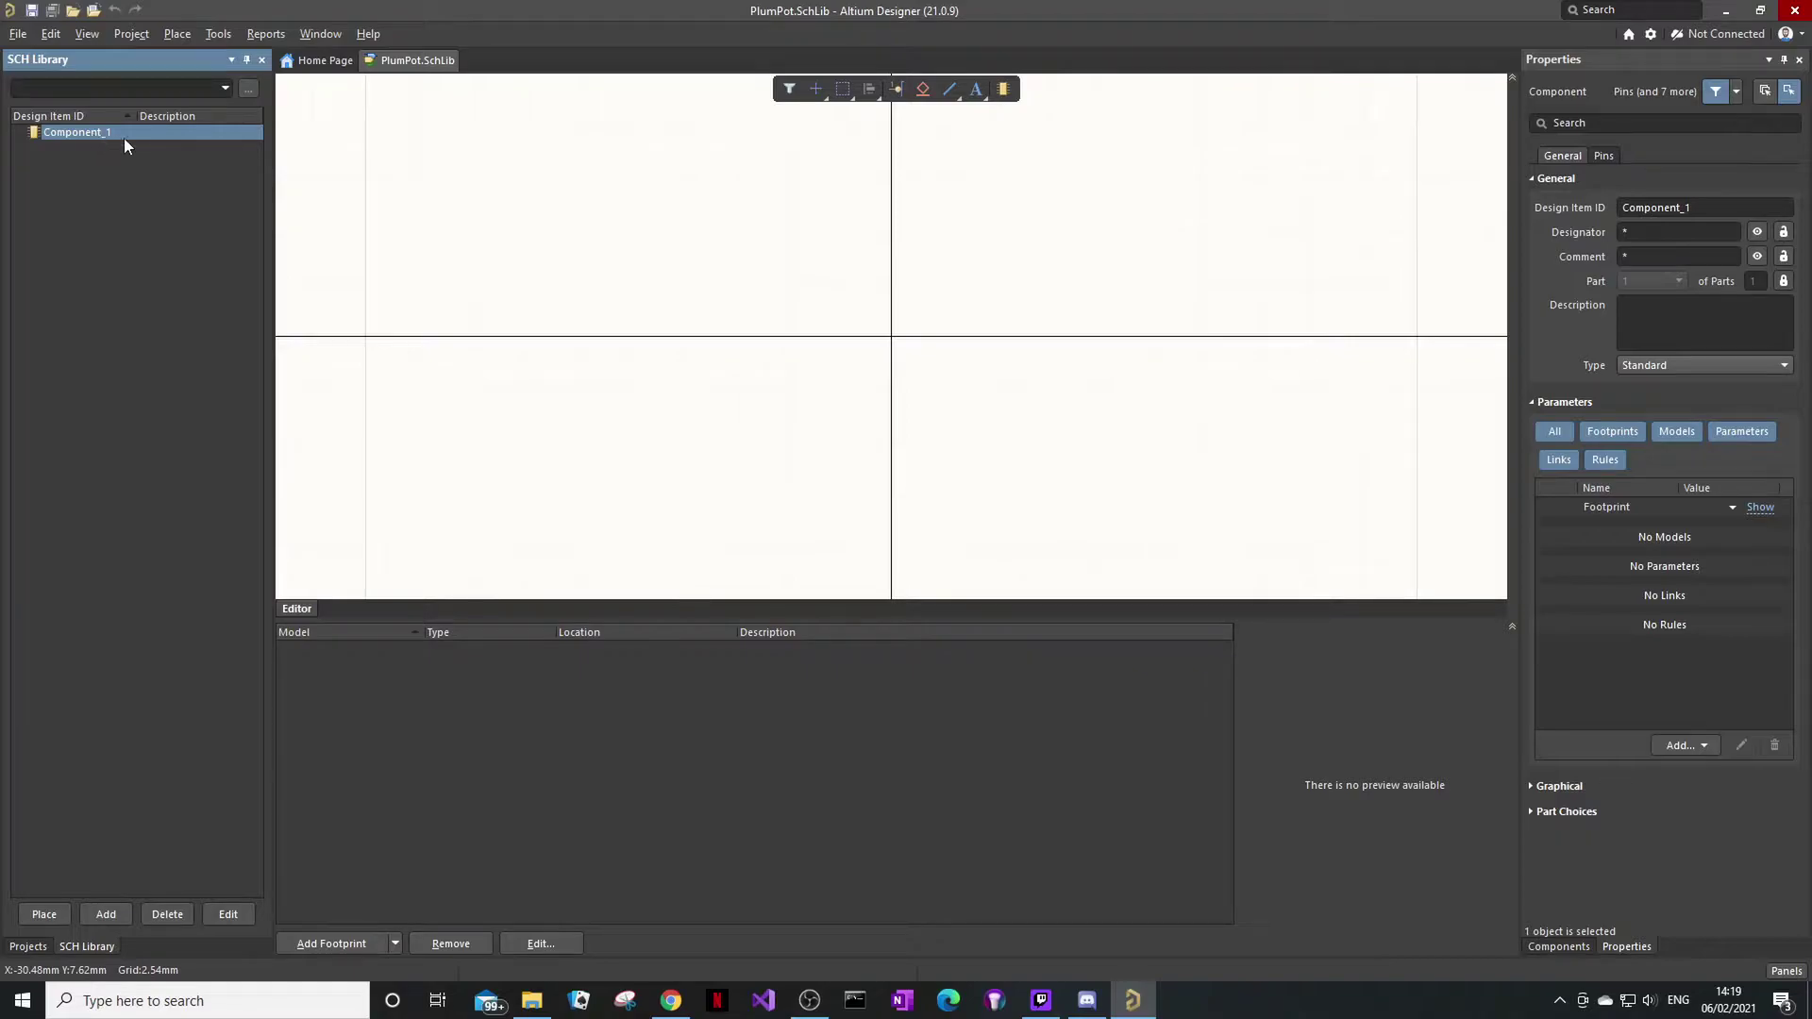
# Set the component's design item ID to HX7111.
pyautogui.click(1697, 209)
pyautogui.write('HX7111')
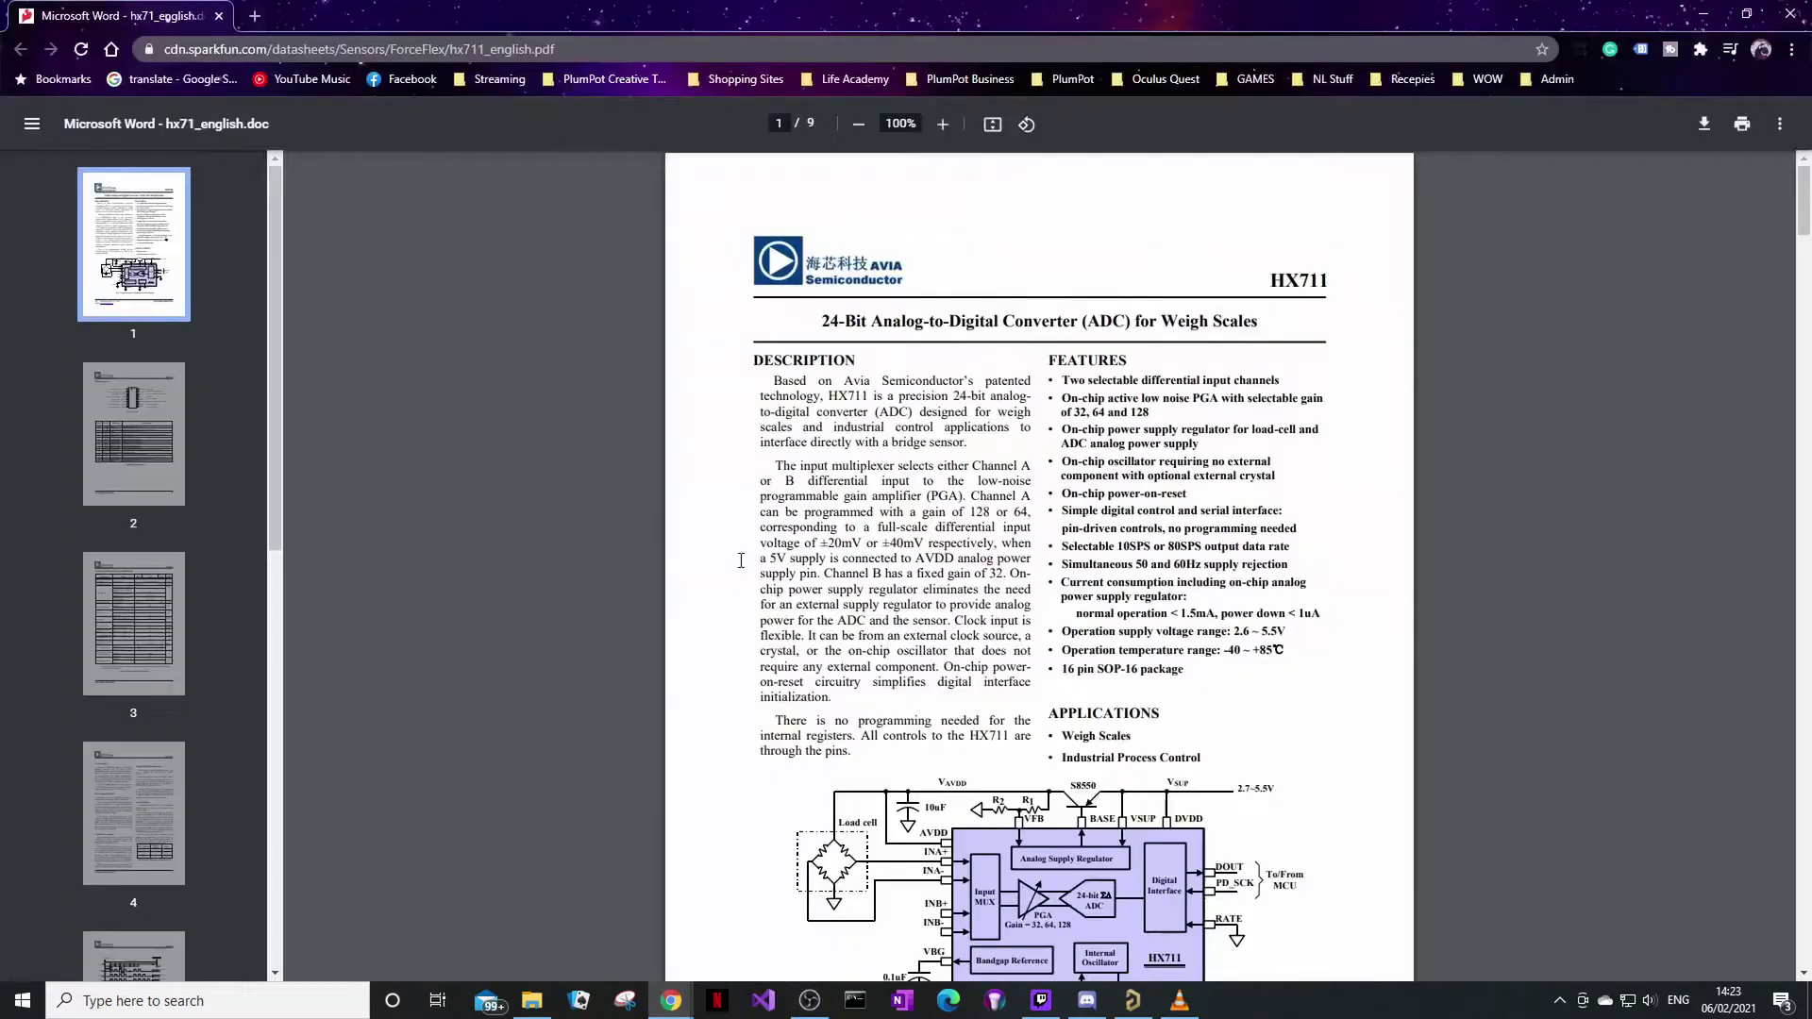
# Switch to the browser and look through the HX711 datasheet for the pin table, reference schematic, board layout and reference driver code.
pyautogui.click(671, 1001)
pyautogui.scroll(-2, 1062, 672)
pyautogui.scroll(-12, 1063, 672)
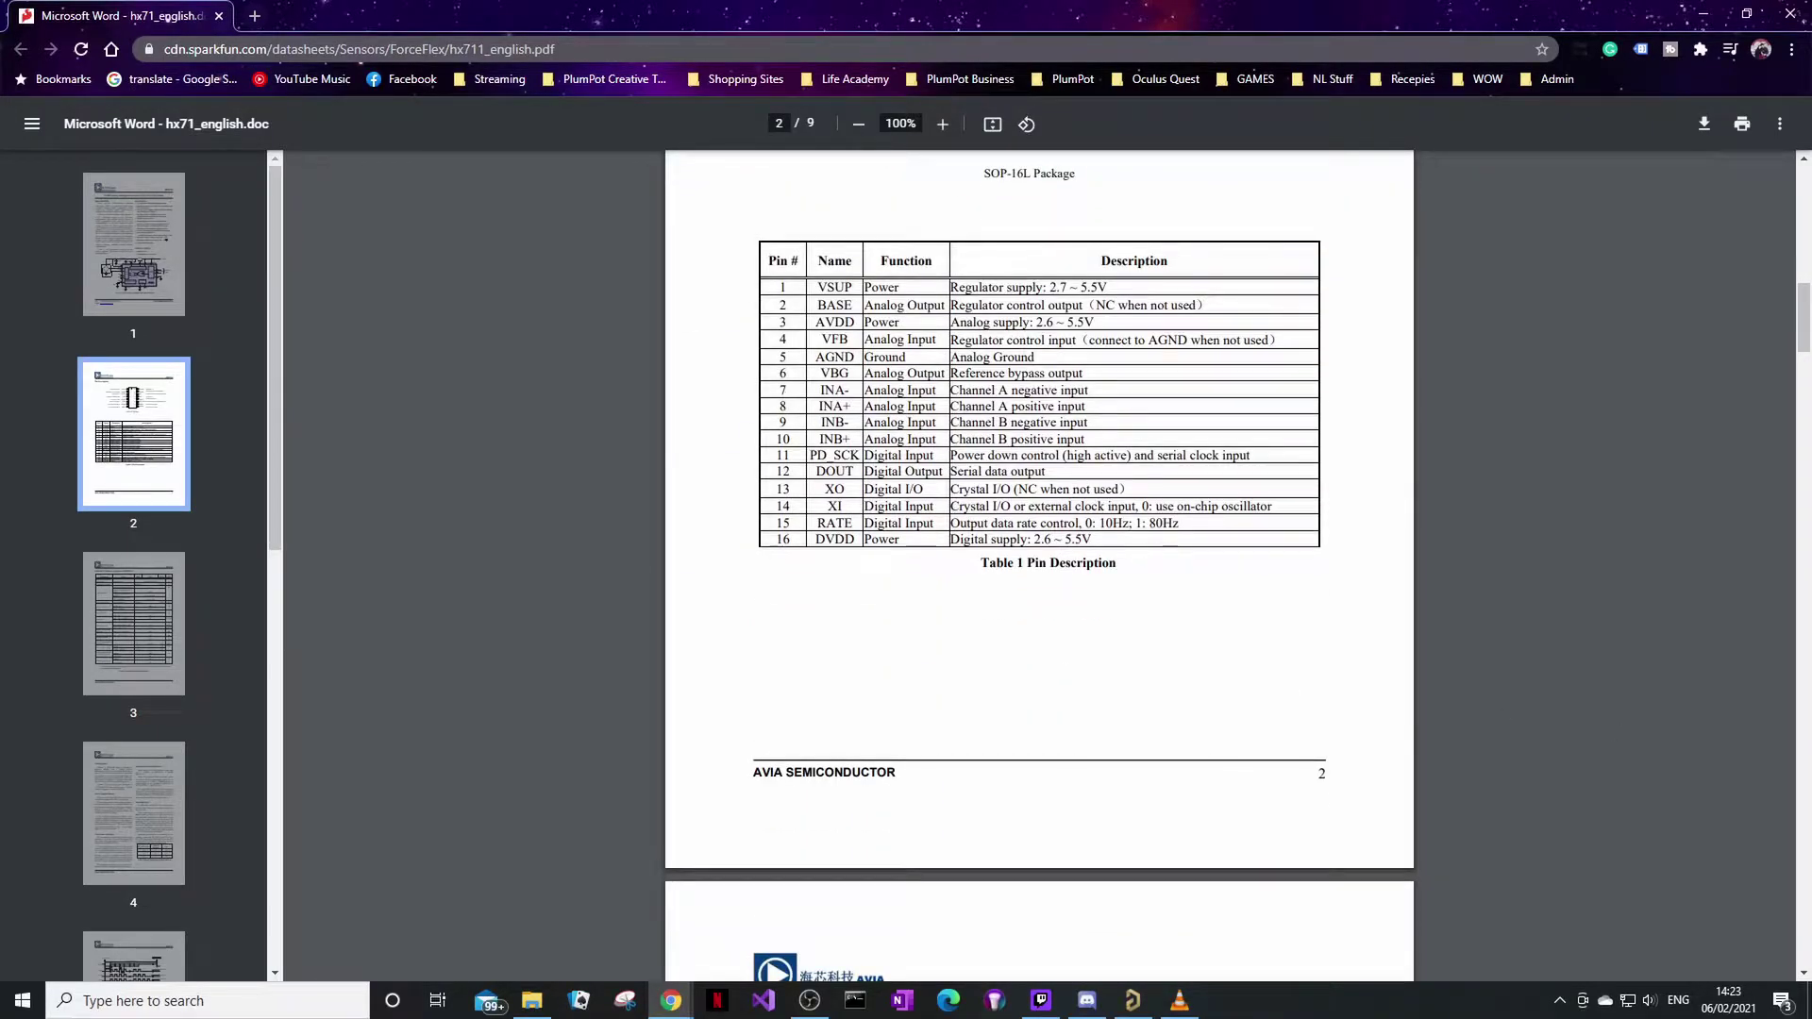
pyautogui.scroll(-15, 951, 631)
pyautogui.scroll(-20, 952, 632)
pyautogui.scroll(1, 994, 644)
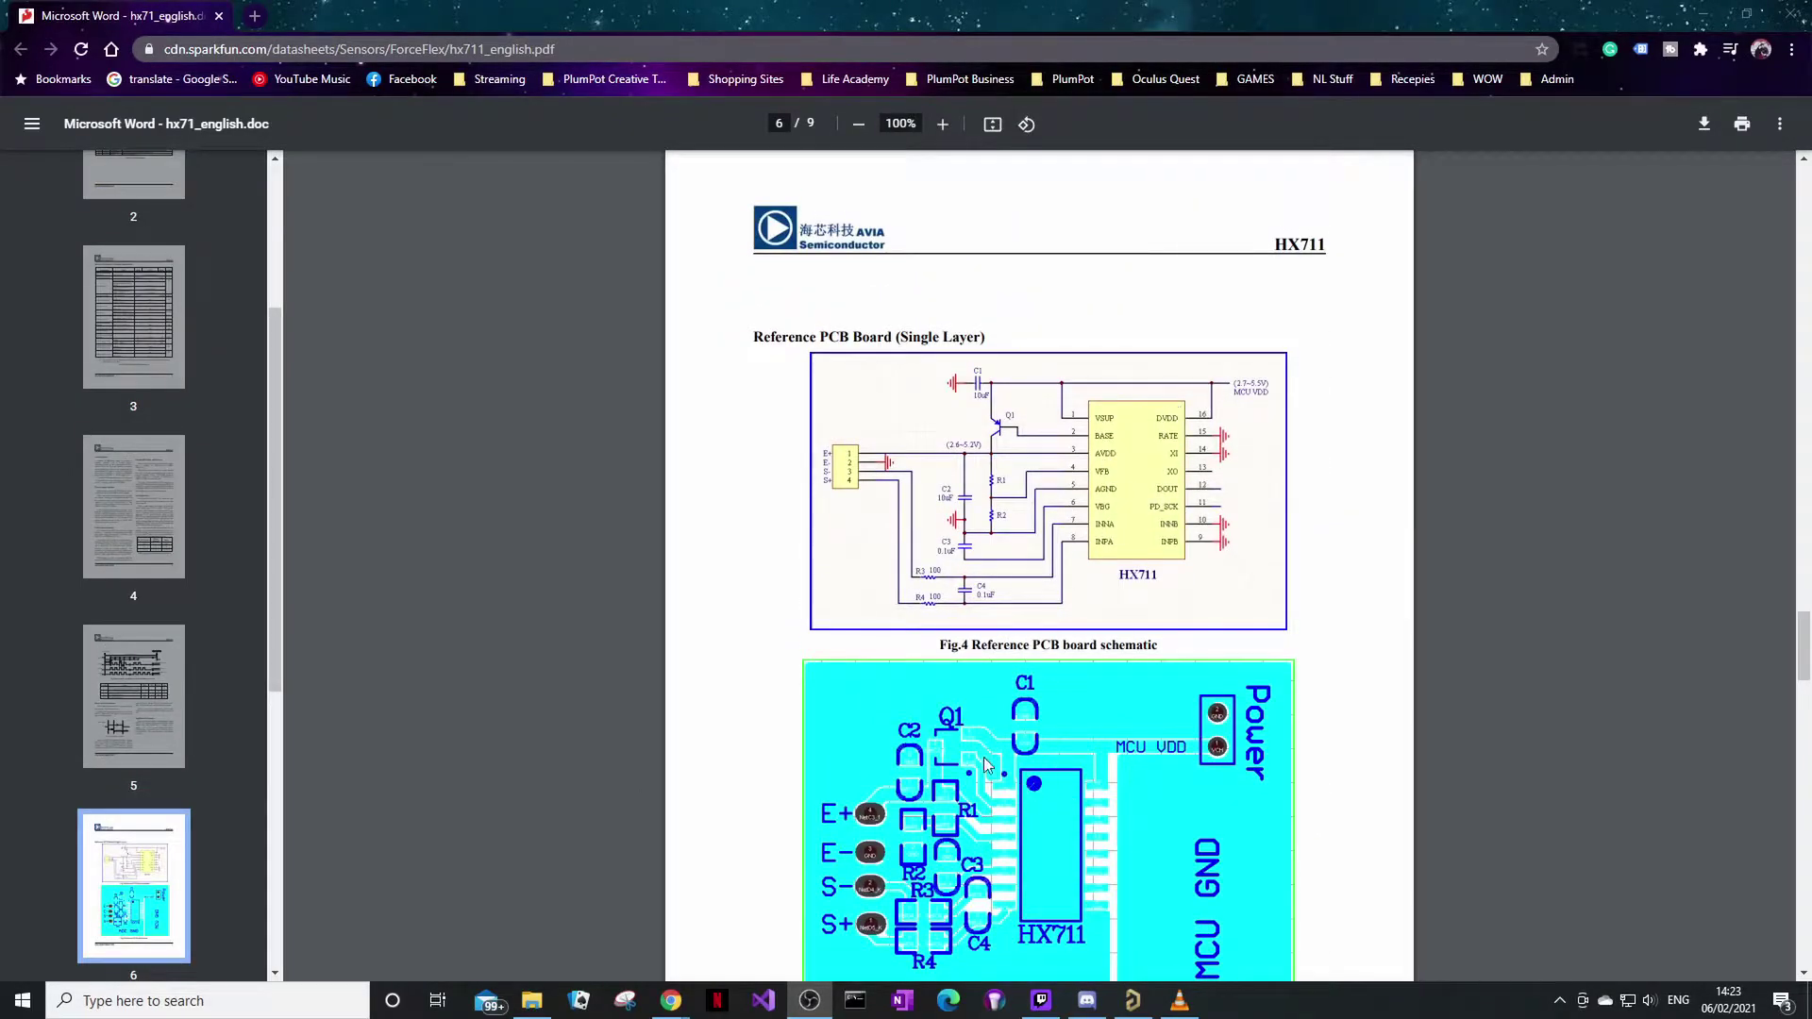
pyautogui.scroll(-3, 982, 718)
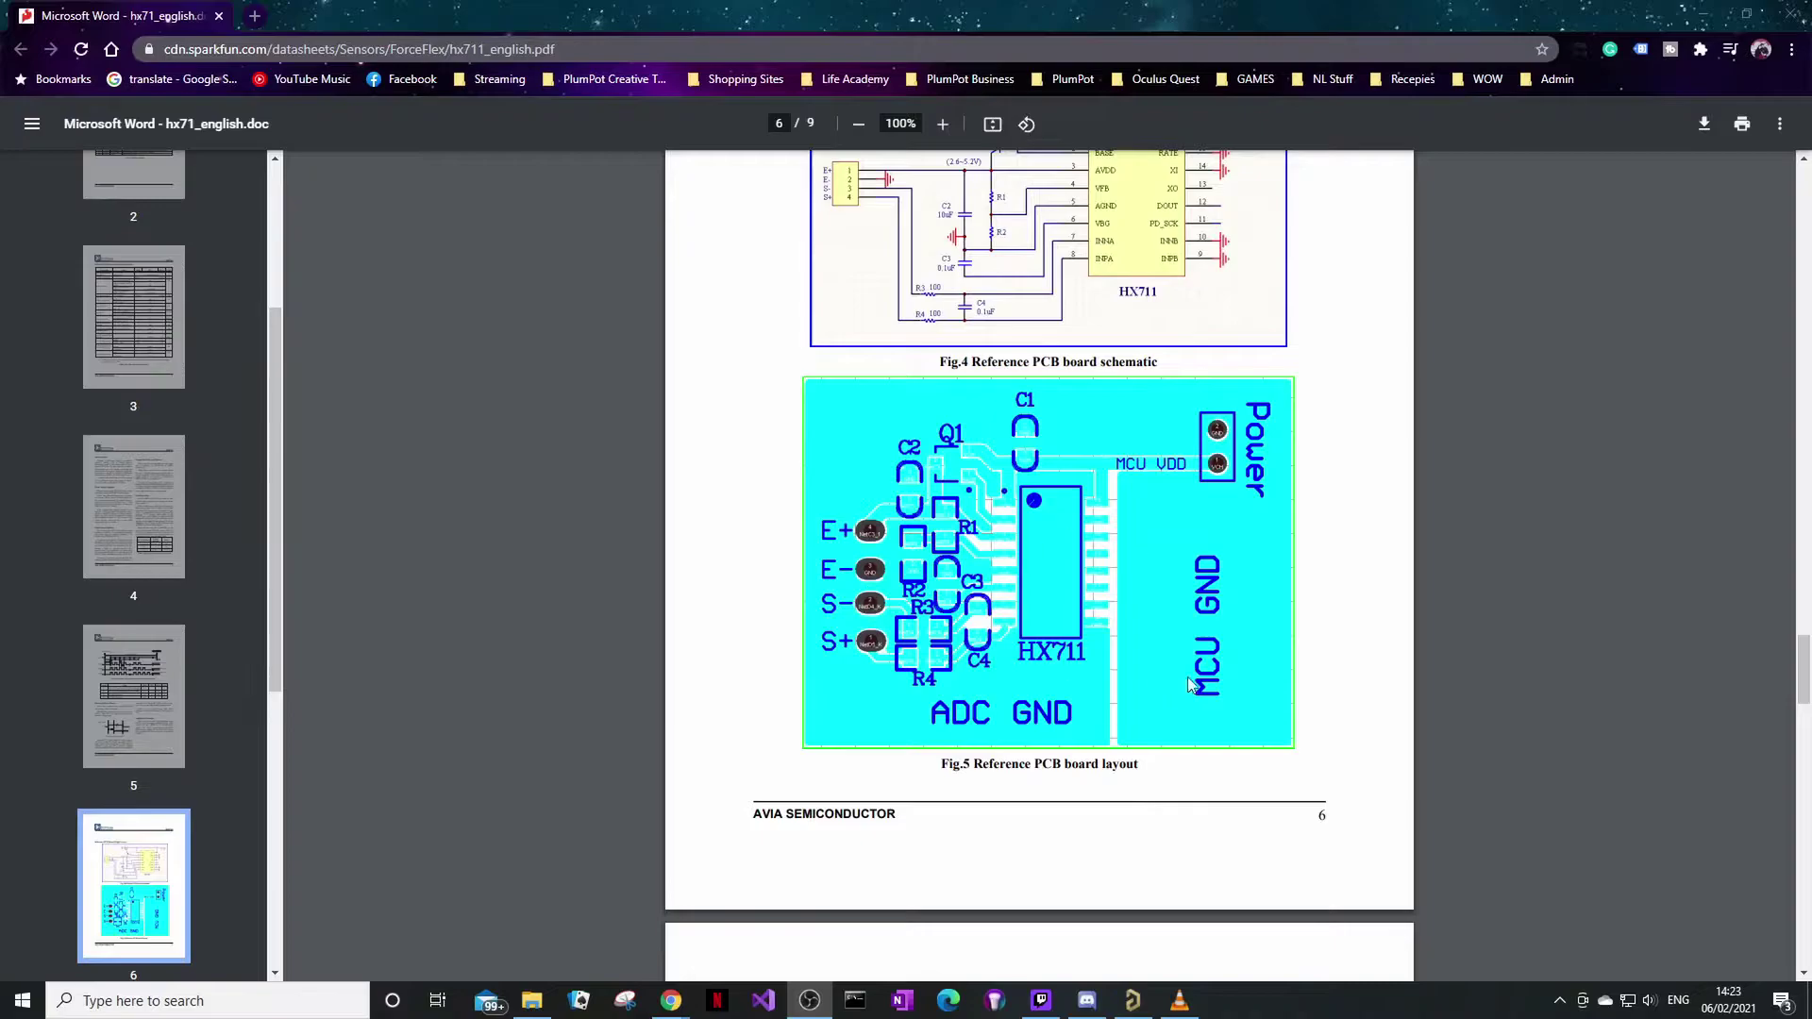
pyautogui.scroll(18, 1277, 774)
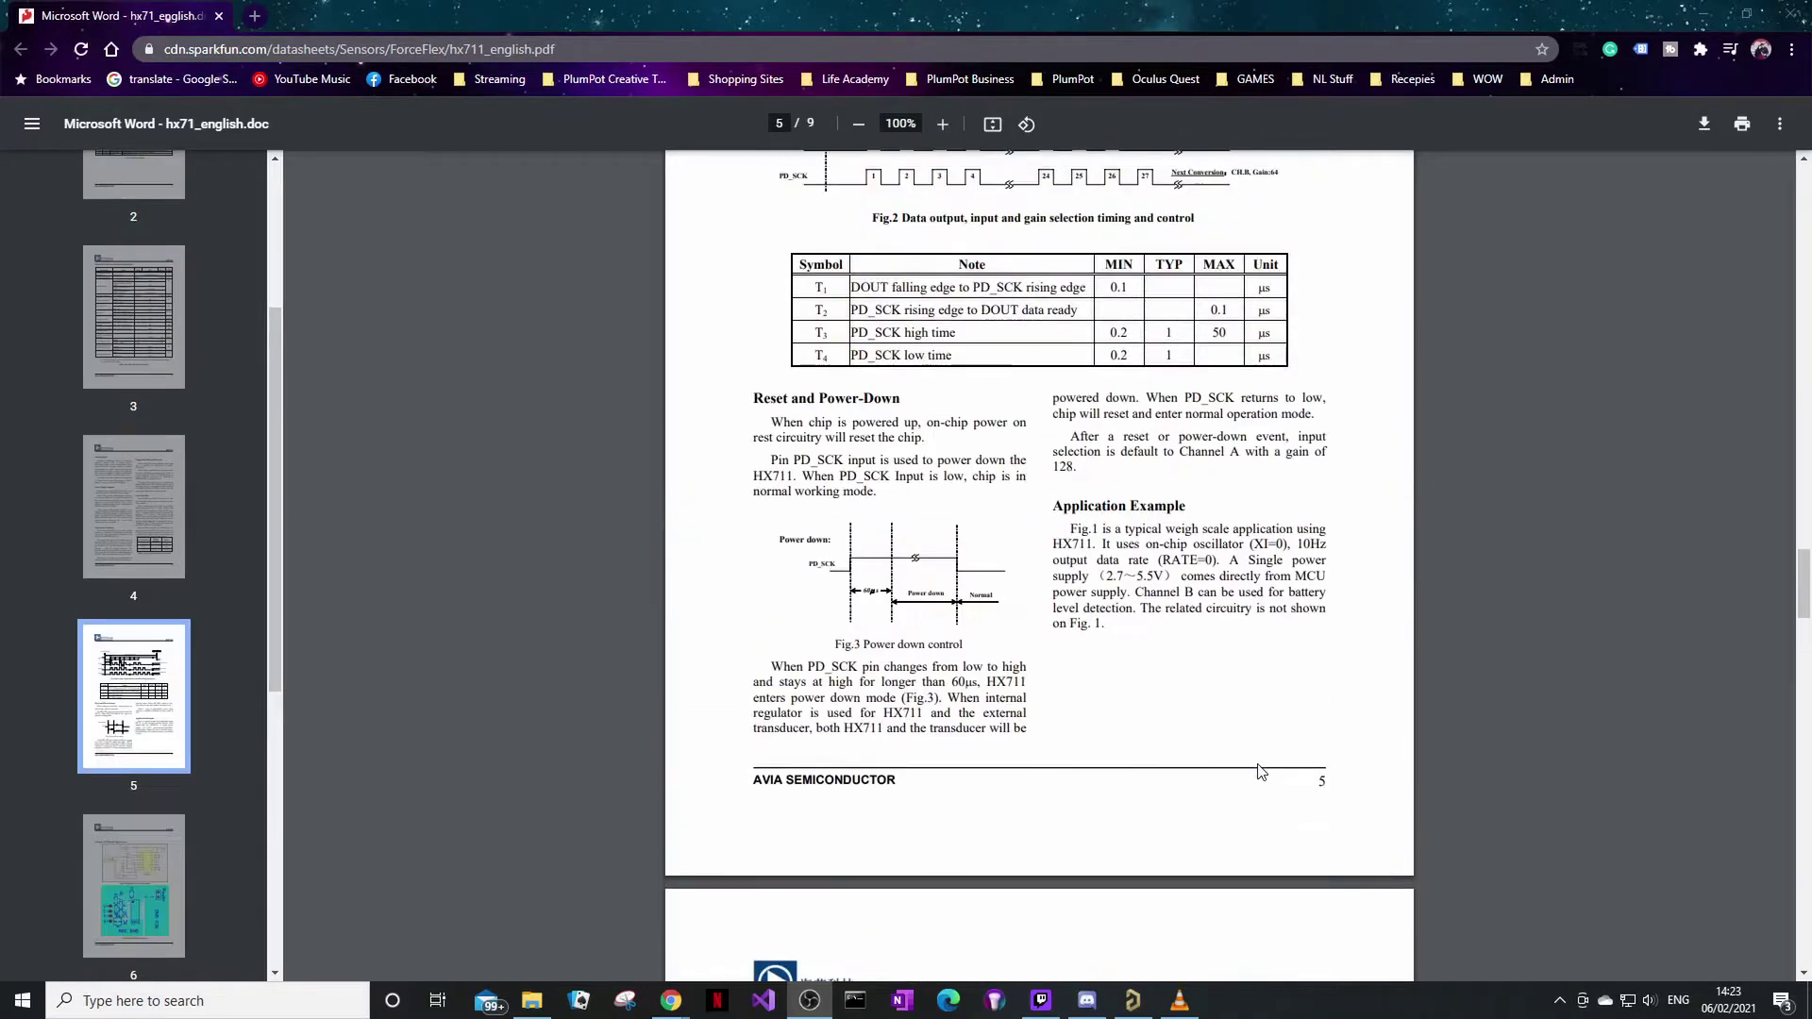
pyautogui.scroll(-20, 1276, 774)
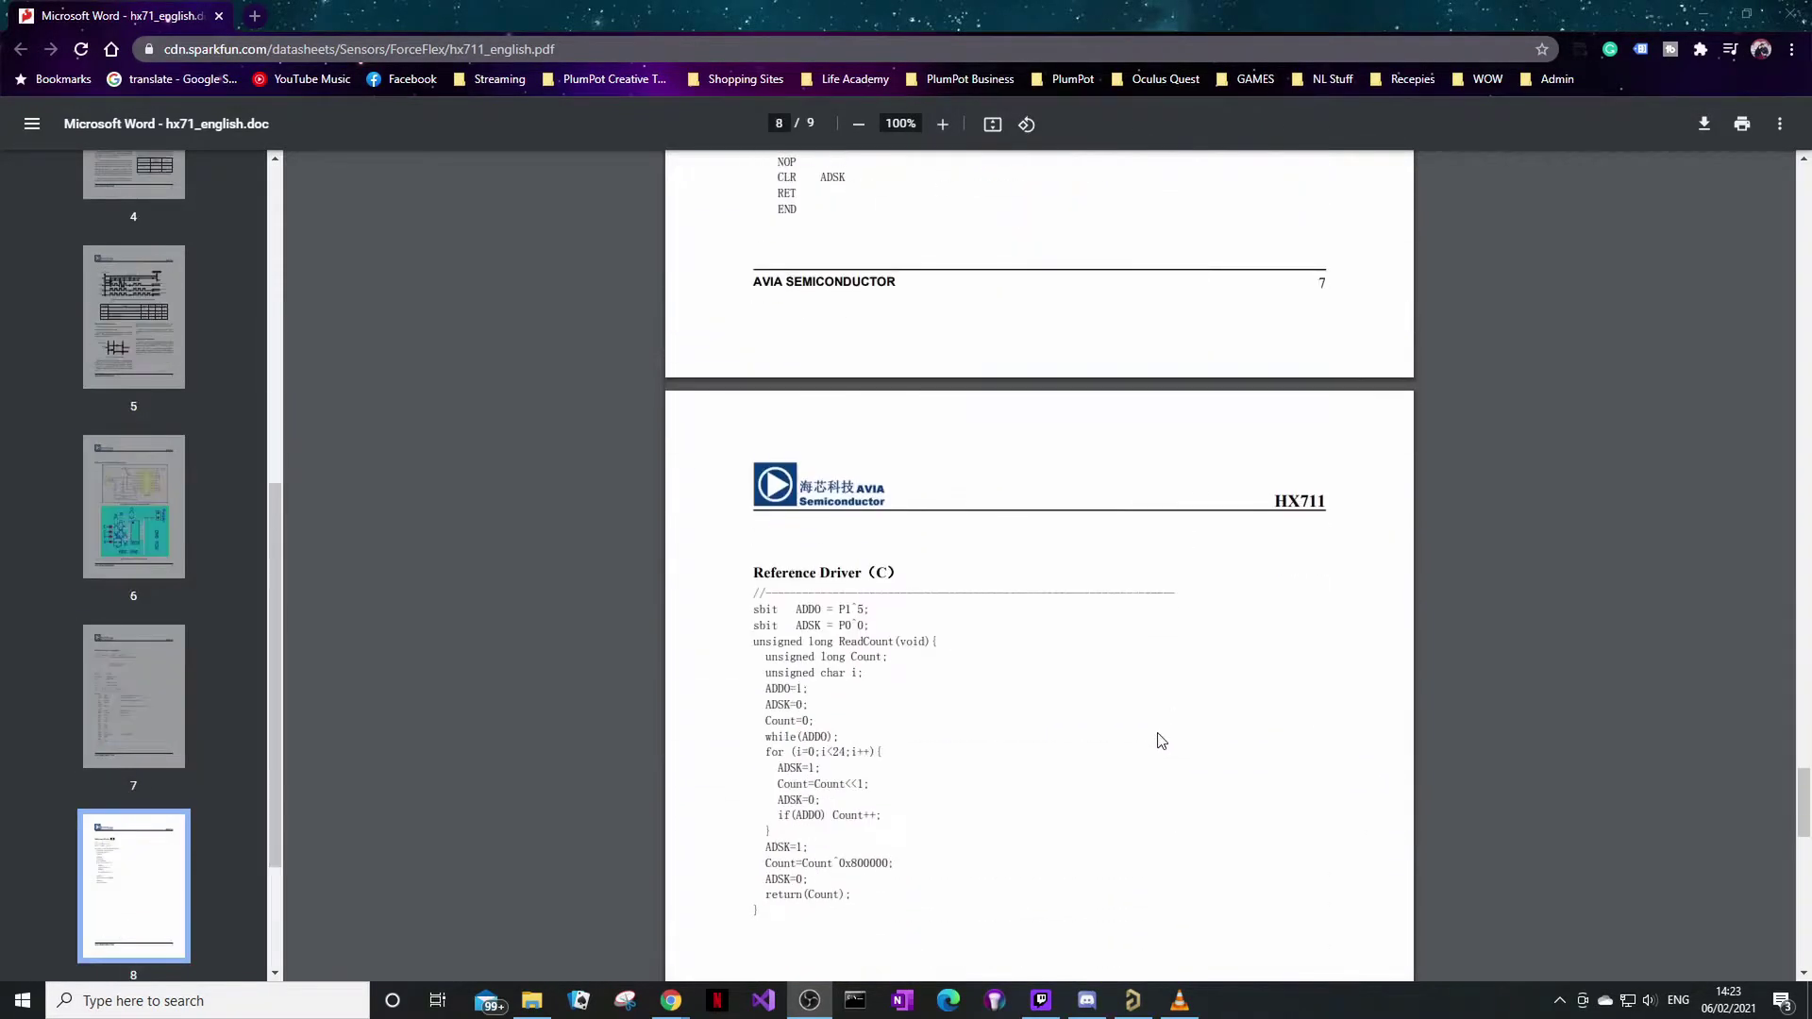
# Examine the Pin Description diagram on page 2 of the datasheet, checking the pin names on both sides and the package type.
pyautogui.moveTo(1803, 854); pyautogui.dragTo(1805, 284)
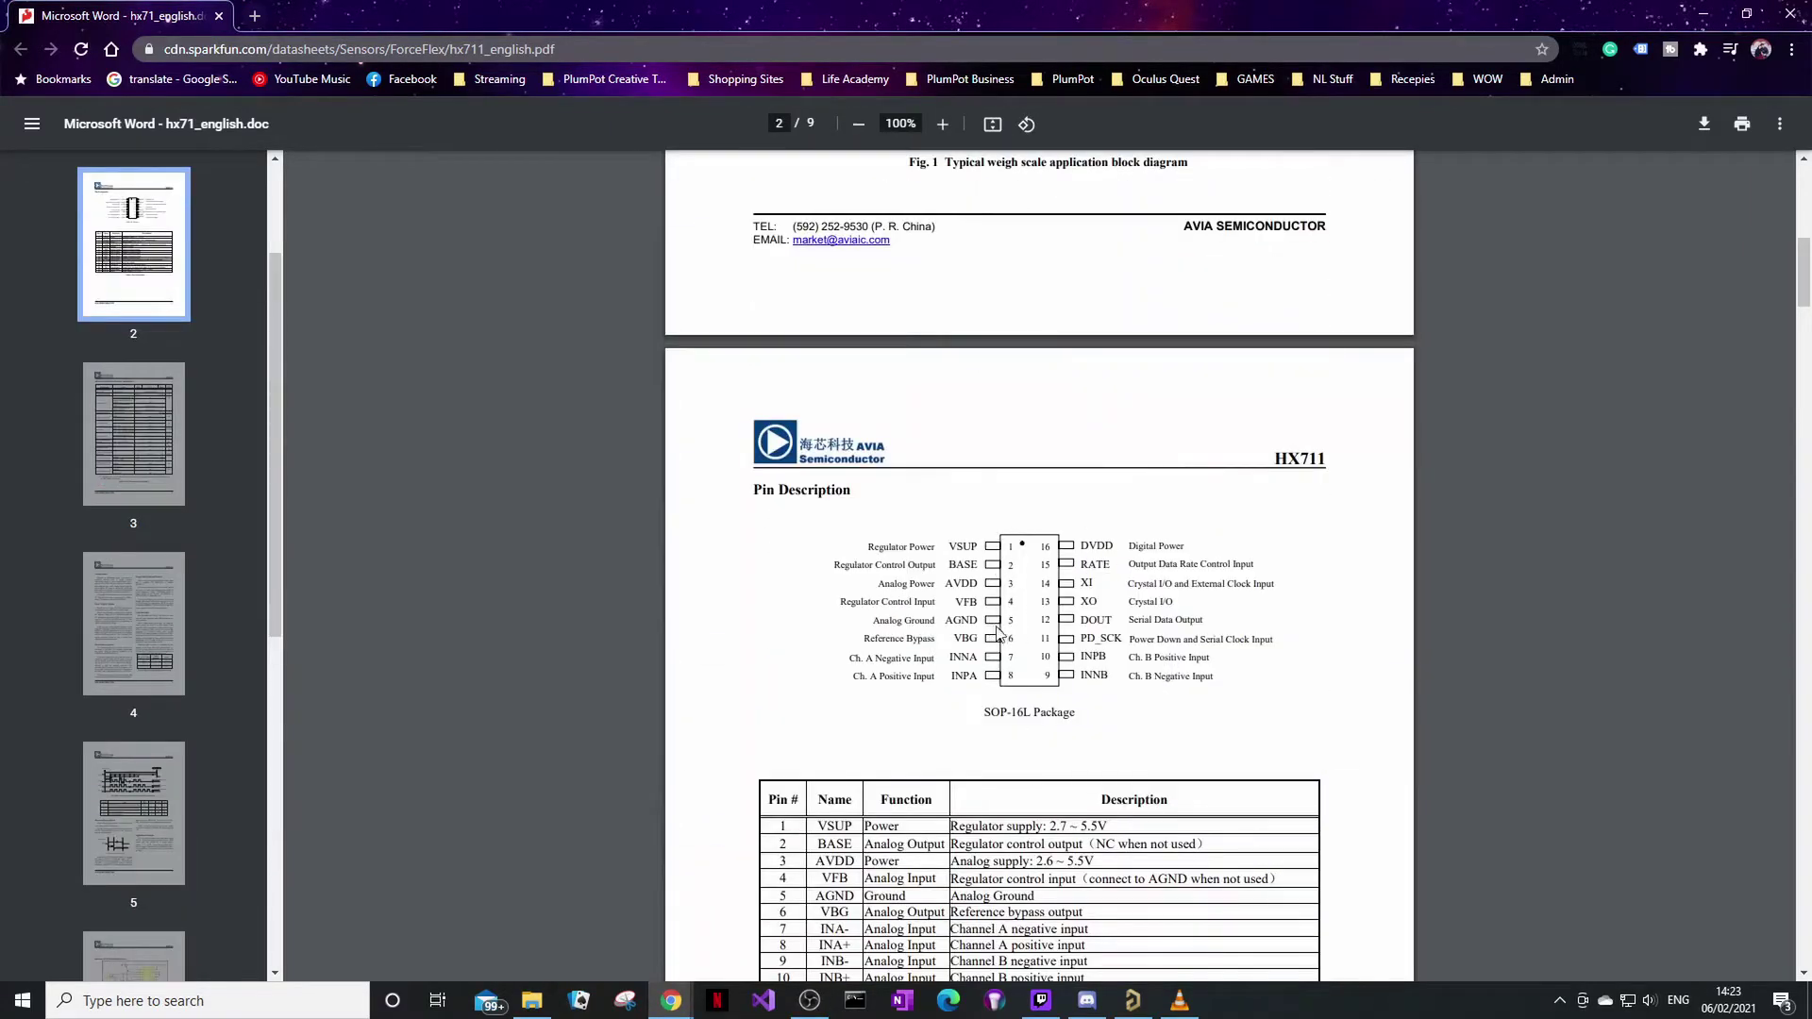
pyautogui.keyDown('ctrl'); pyautogui.scroll(5, 1018, 650); pyautogui.keyUp('ctrl')
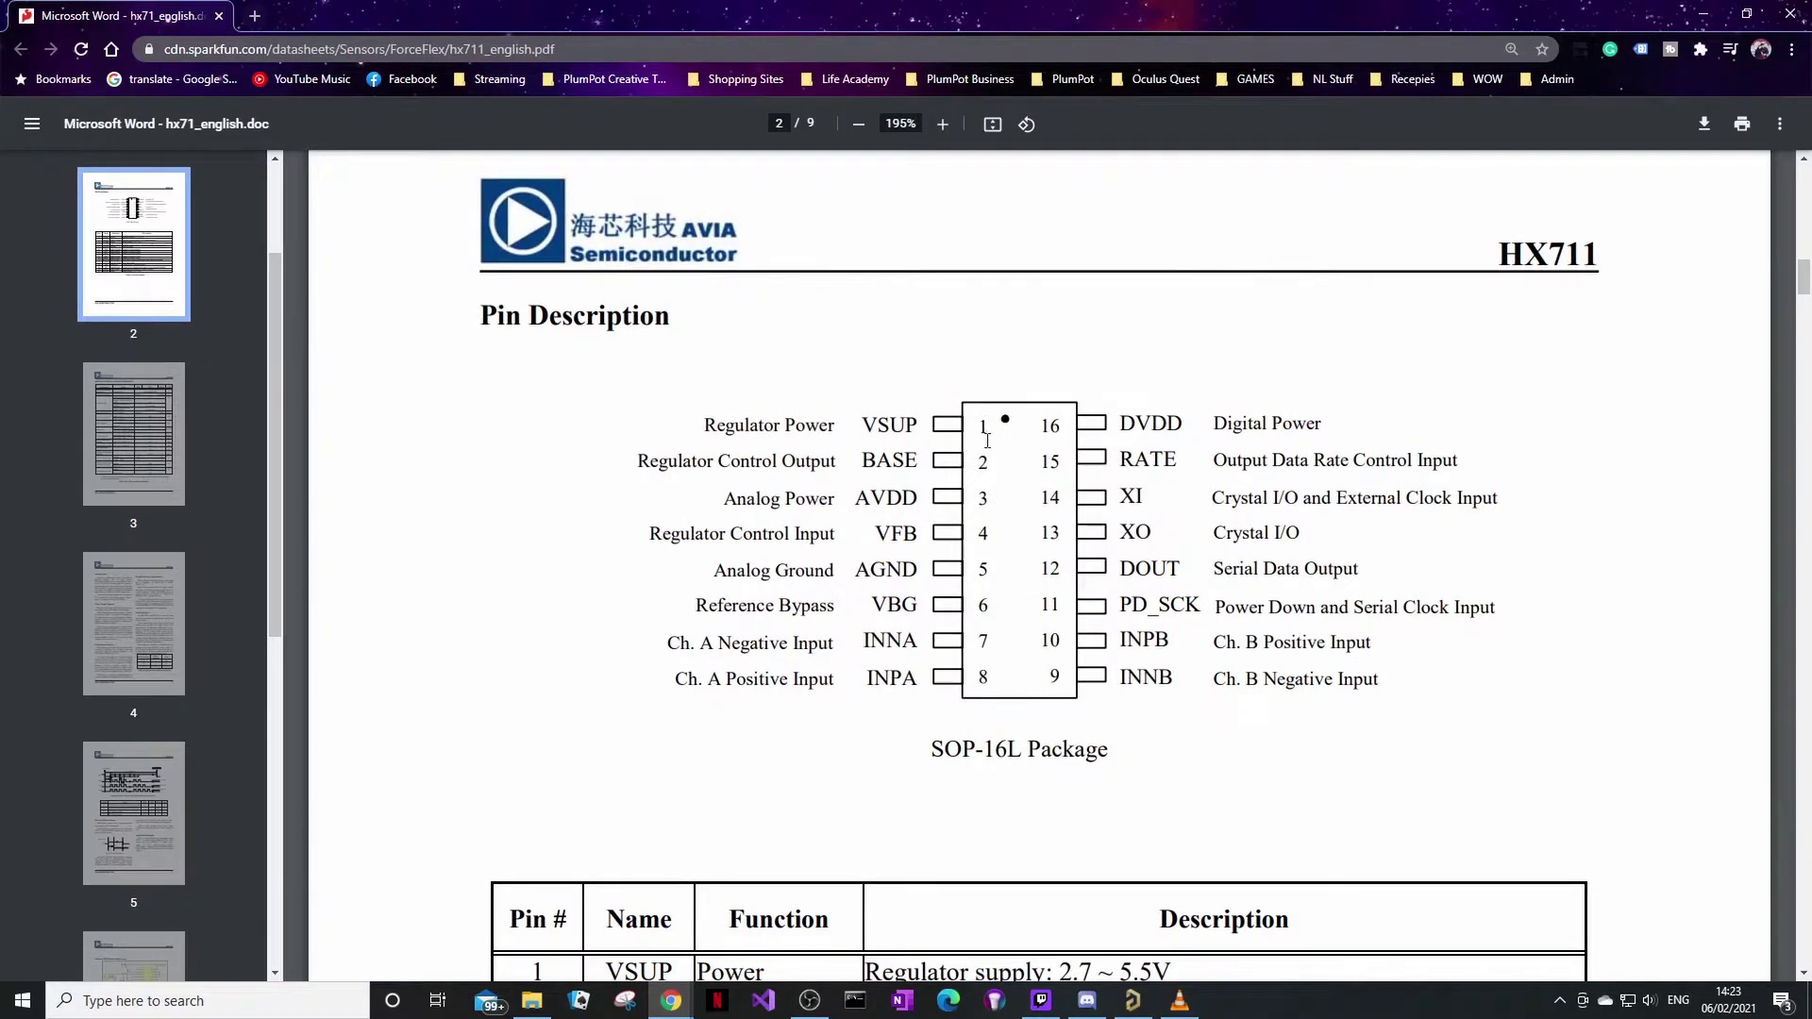
pyautogui.moveTo(915, 429); pyautogui.dragTo(723, 429)
pyautogui.moveTo(1155, 422); pyautogui.dragTo(1308, 415)
pyautogui.click(1307, 416)
pyautogui.moveTo(1388, 678); pyautogui.dragTo(1287, 674)
pyautogui.click(1281, 625)
pyautogui.moveTo(1284, 505); pyautogui.dragTo(1275, 504)
pyautogui.click(1280, 477)
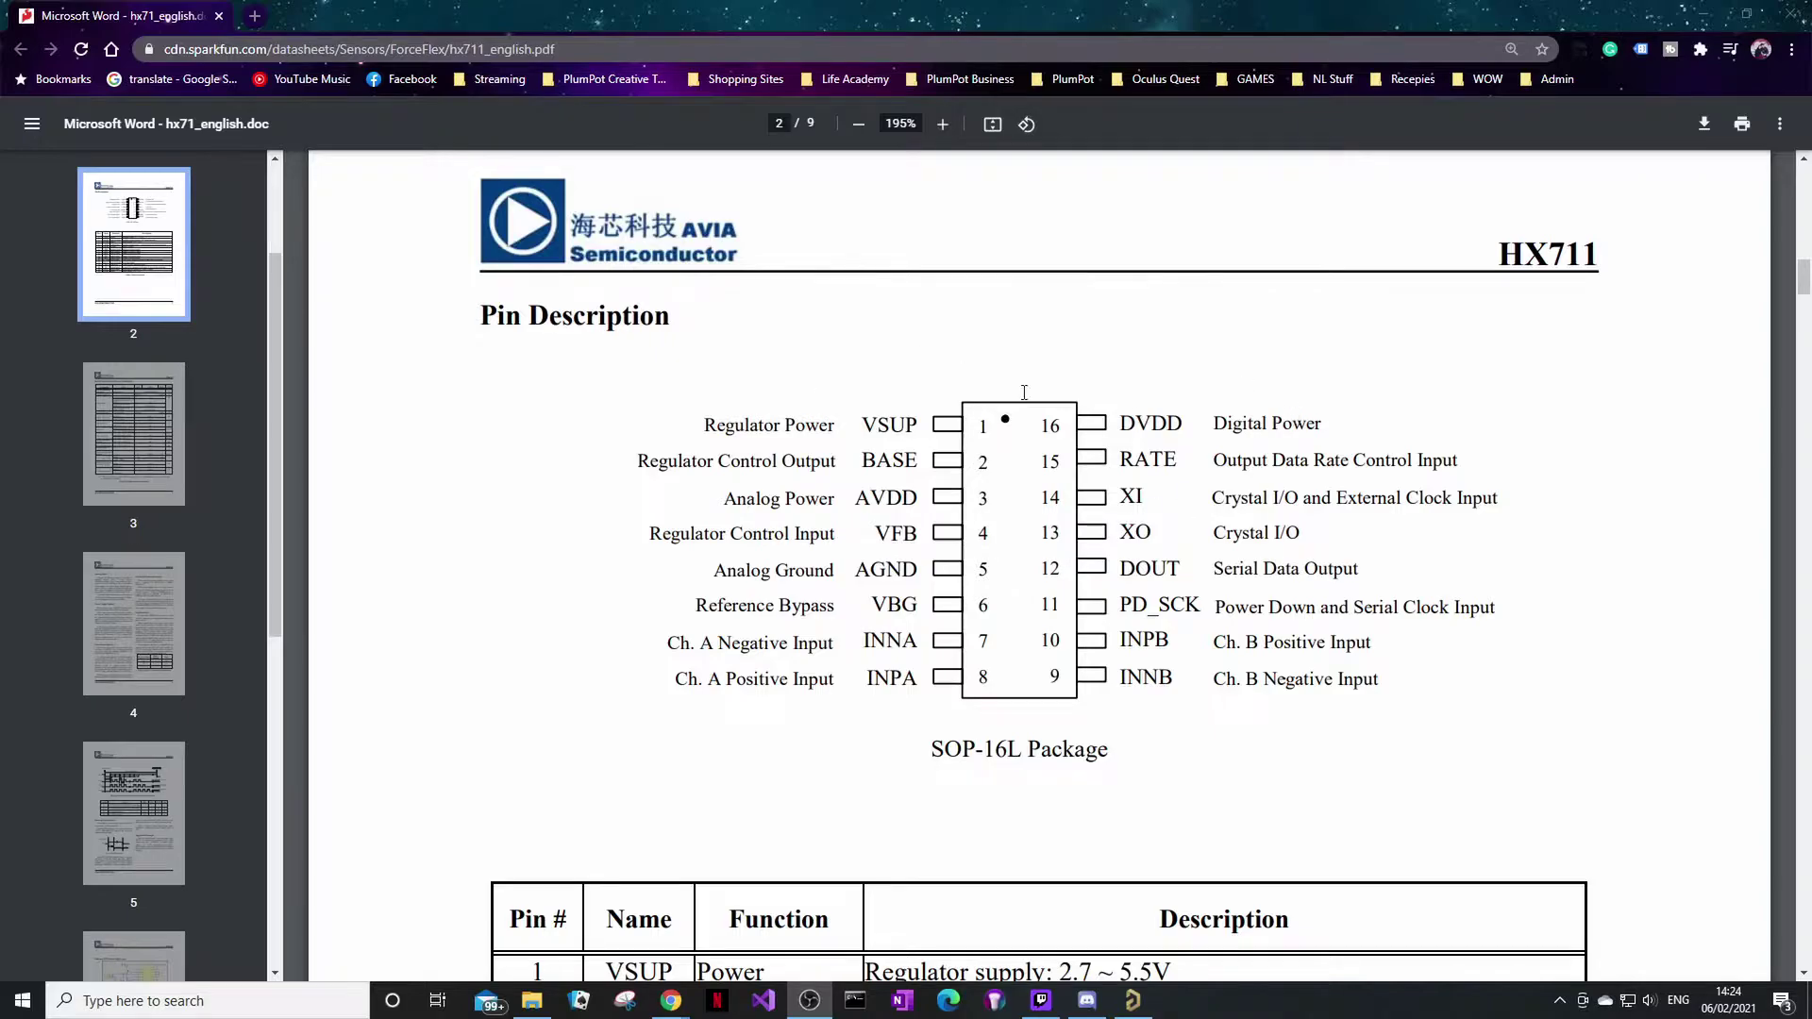
pyautogui.moveTo(932, 749); pyautogui.dragTo(1020, 749)
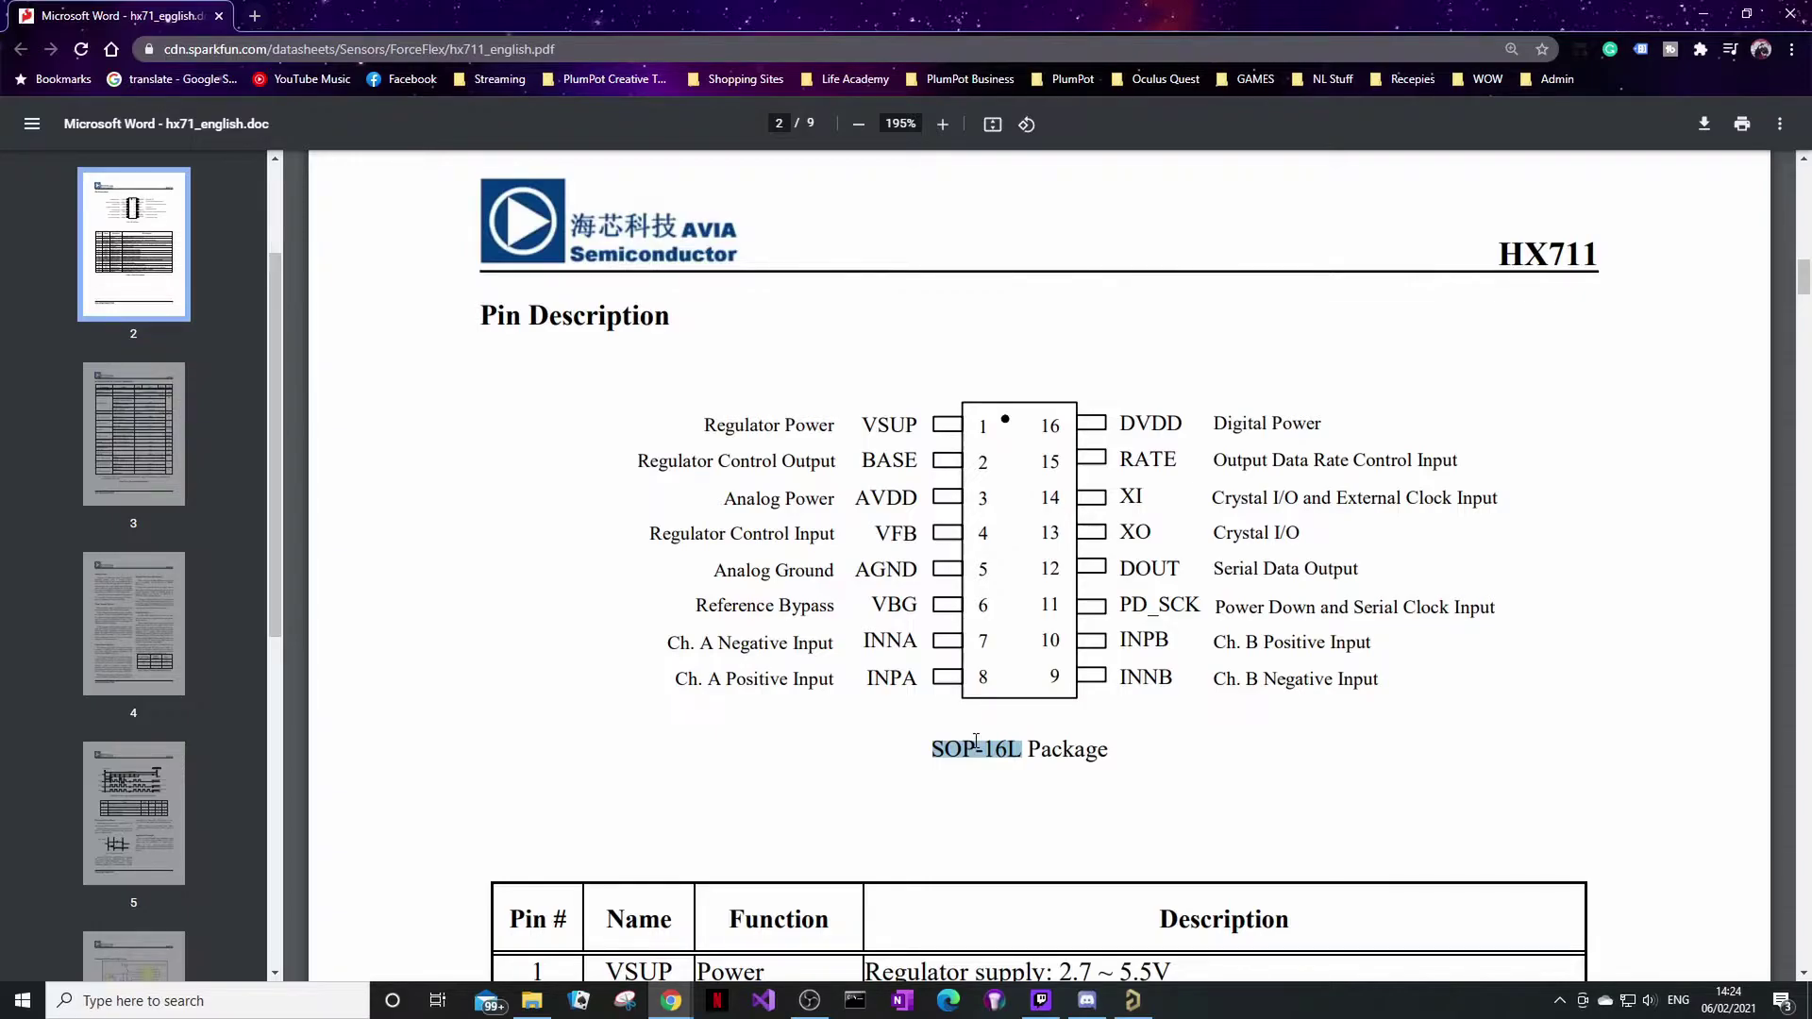
# Return to Altium Designer and draw a rectangle about 7.62 mm wide and 10.16 mm high from the origin as the symbol body.
pyautogui.moveTo(1103, 20); pyautogui.dragTo(1811, 188)
pyautogui.click(973, 363)
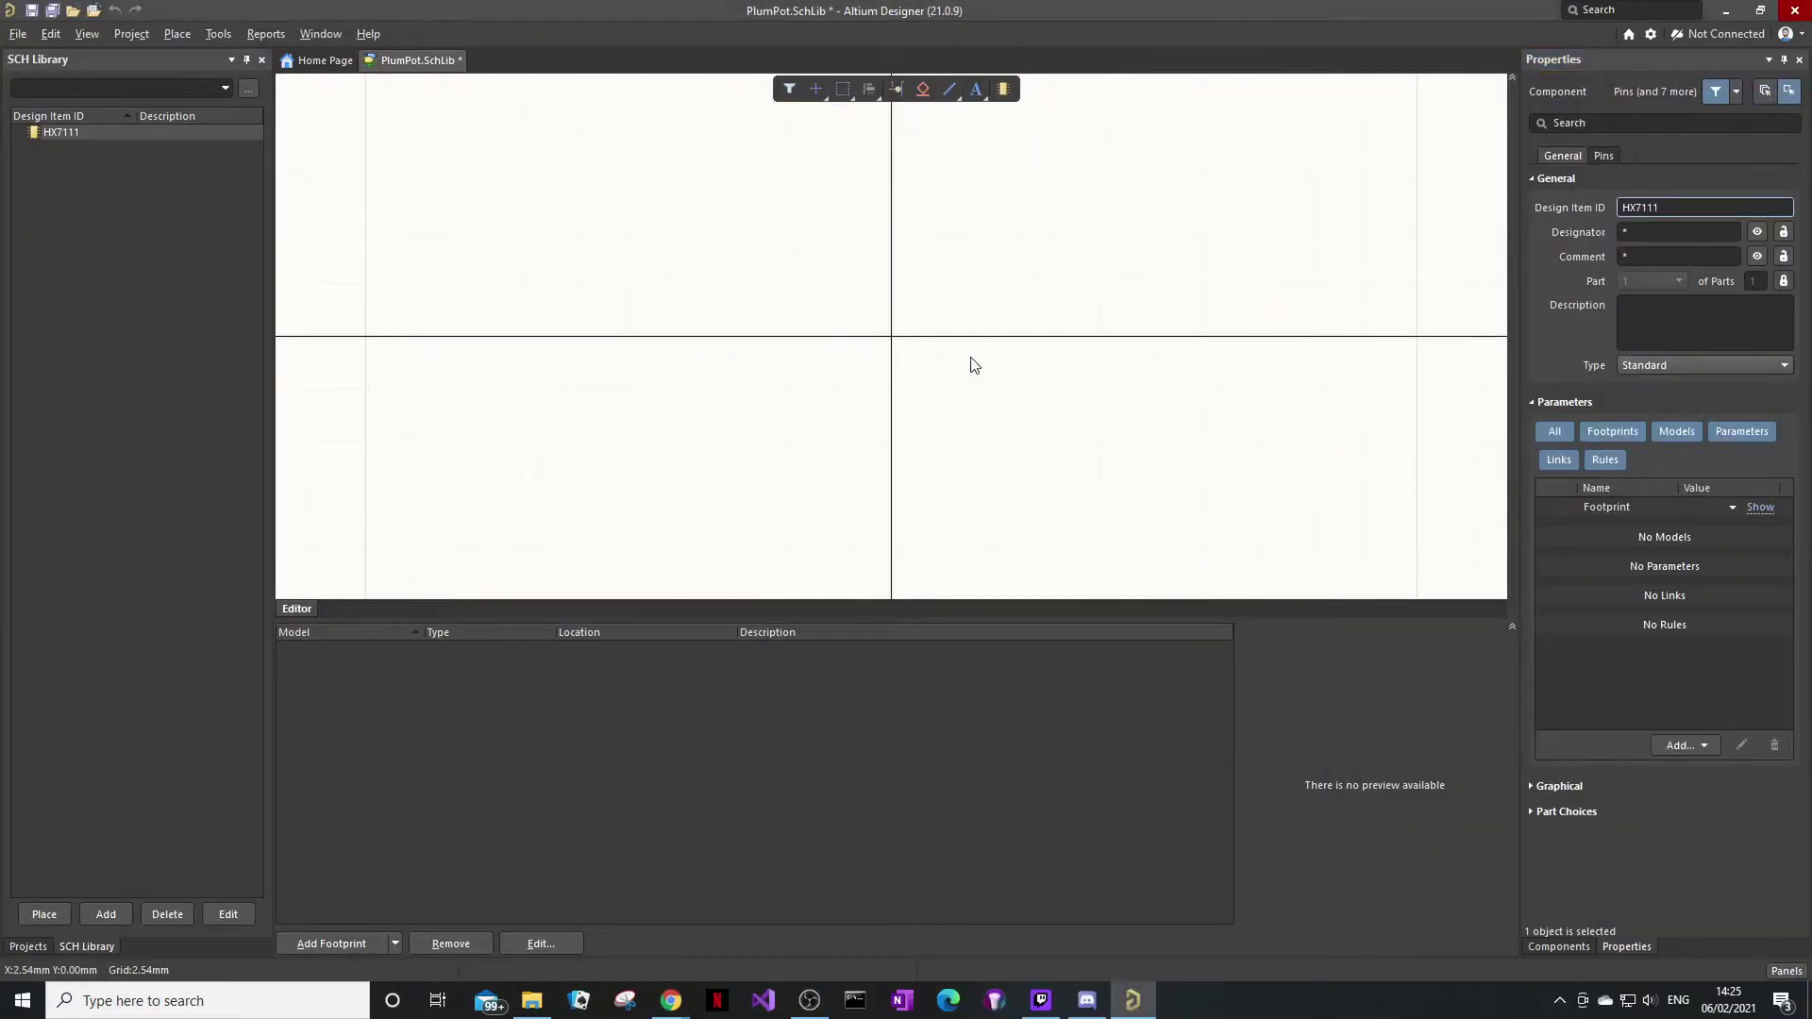
pyautogui.press('p')
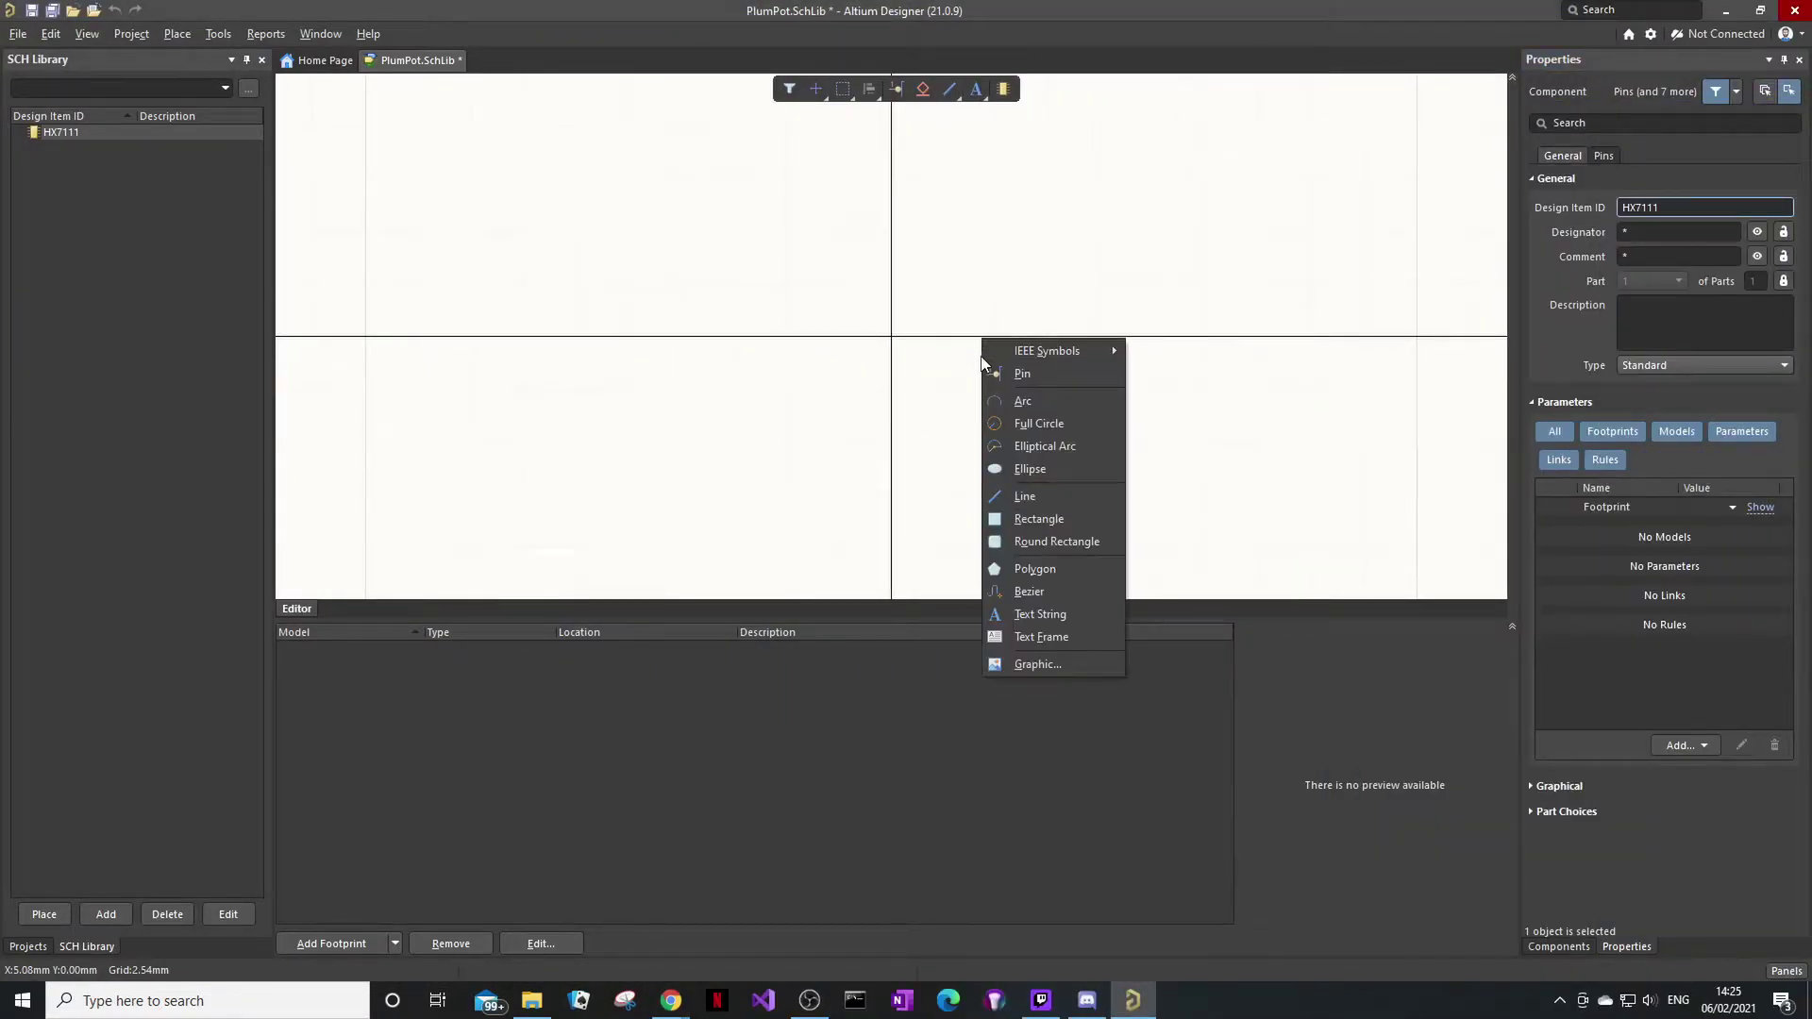
pyautogui.click(1042, 518)
pyautogui.click(892, 336)
pyautogui.scroll(3, 1005, 194)
pyautogui.scroll(-1, 1001, 194)
pyautogui.press('Escape')
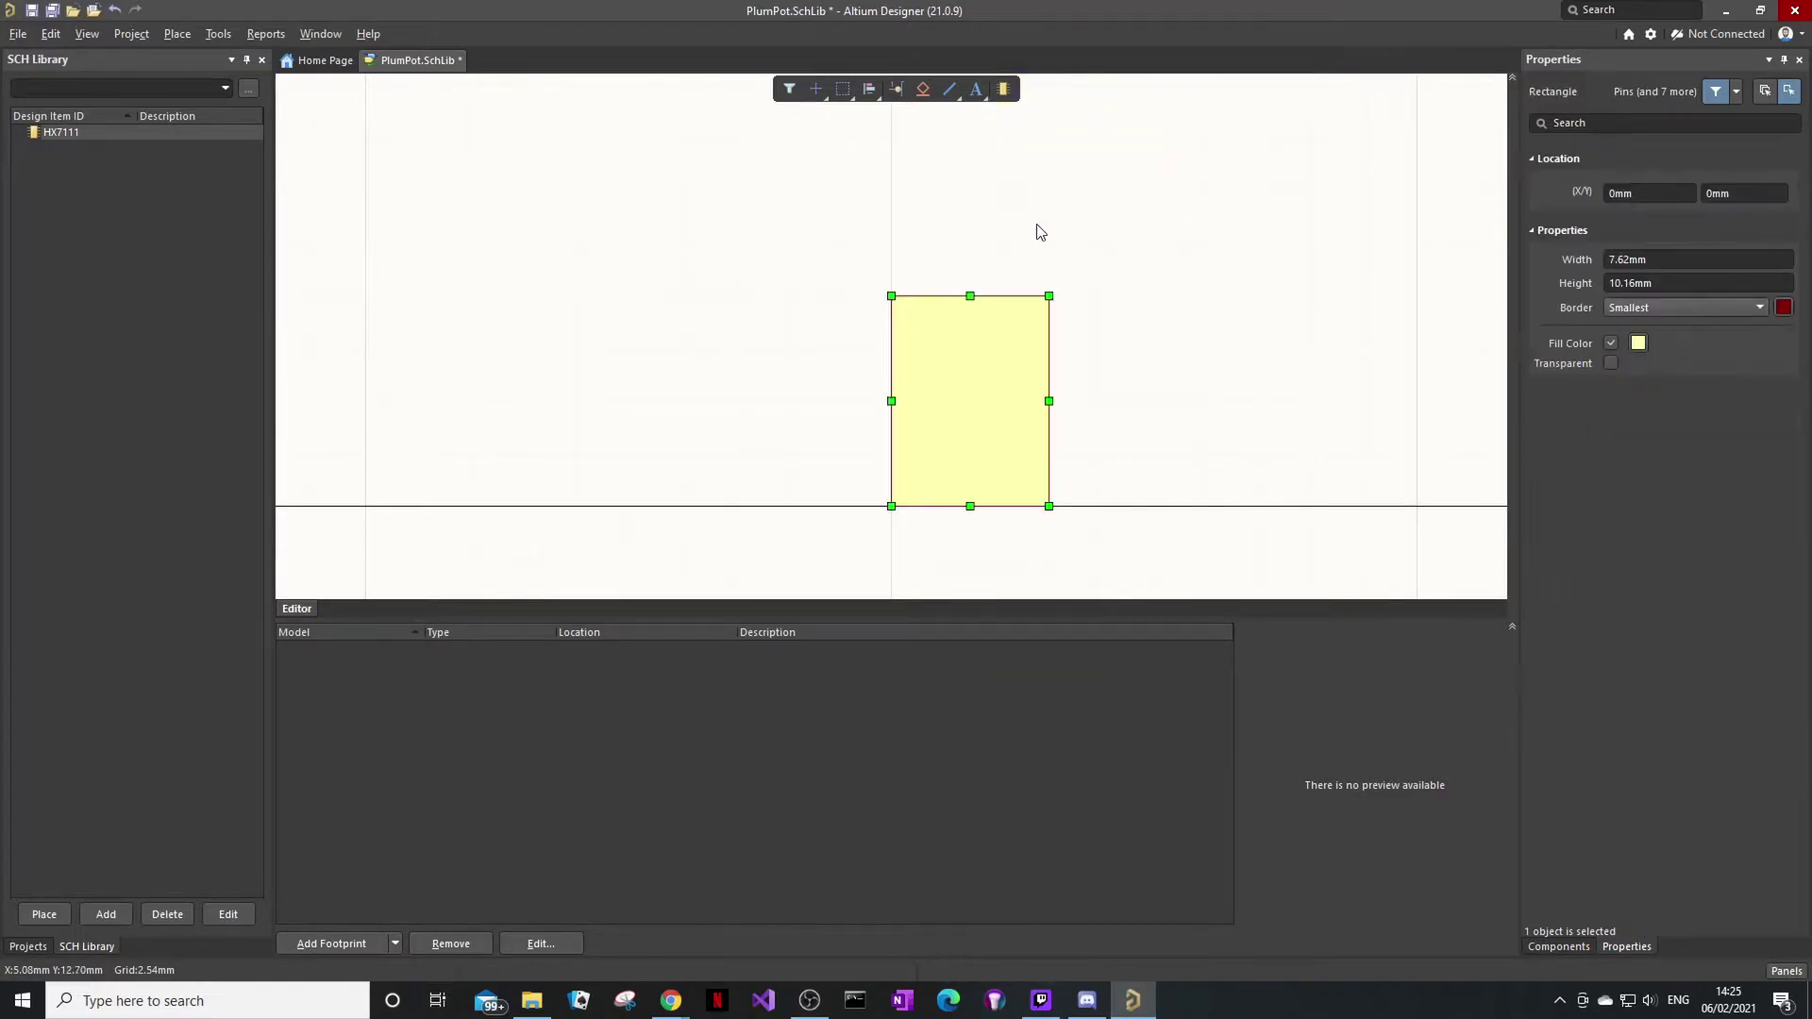
pyautogui.click(1108, 336)
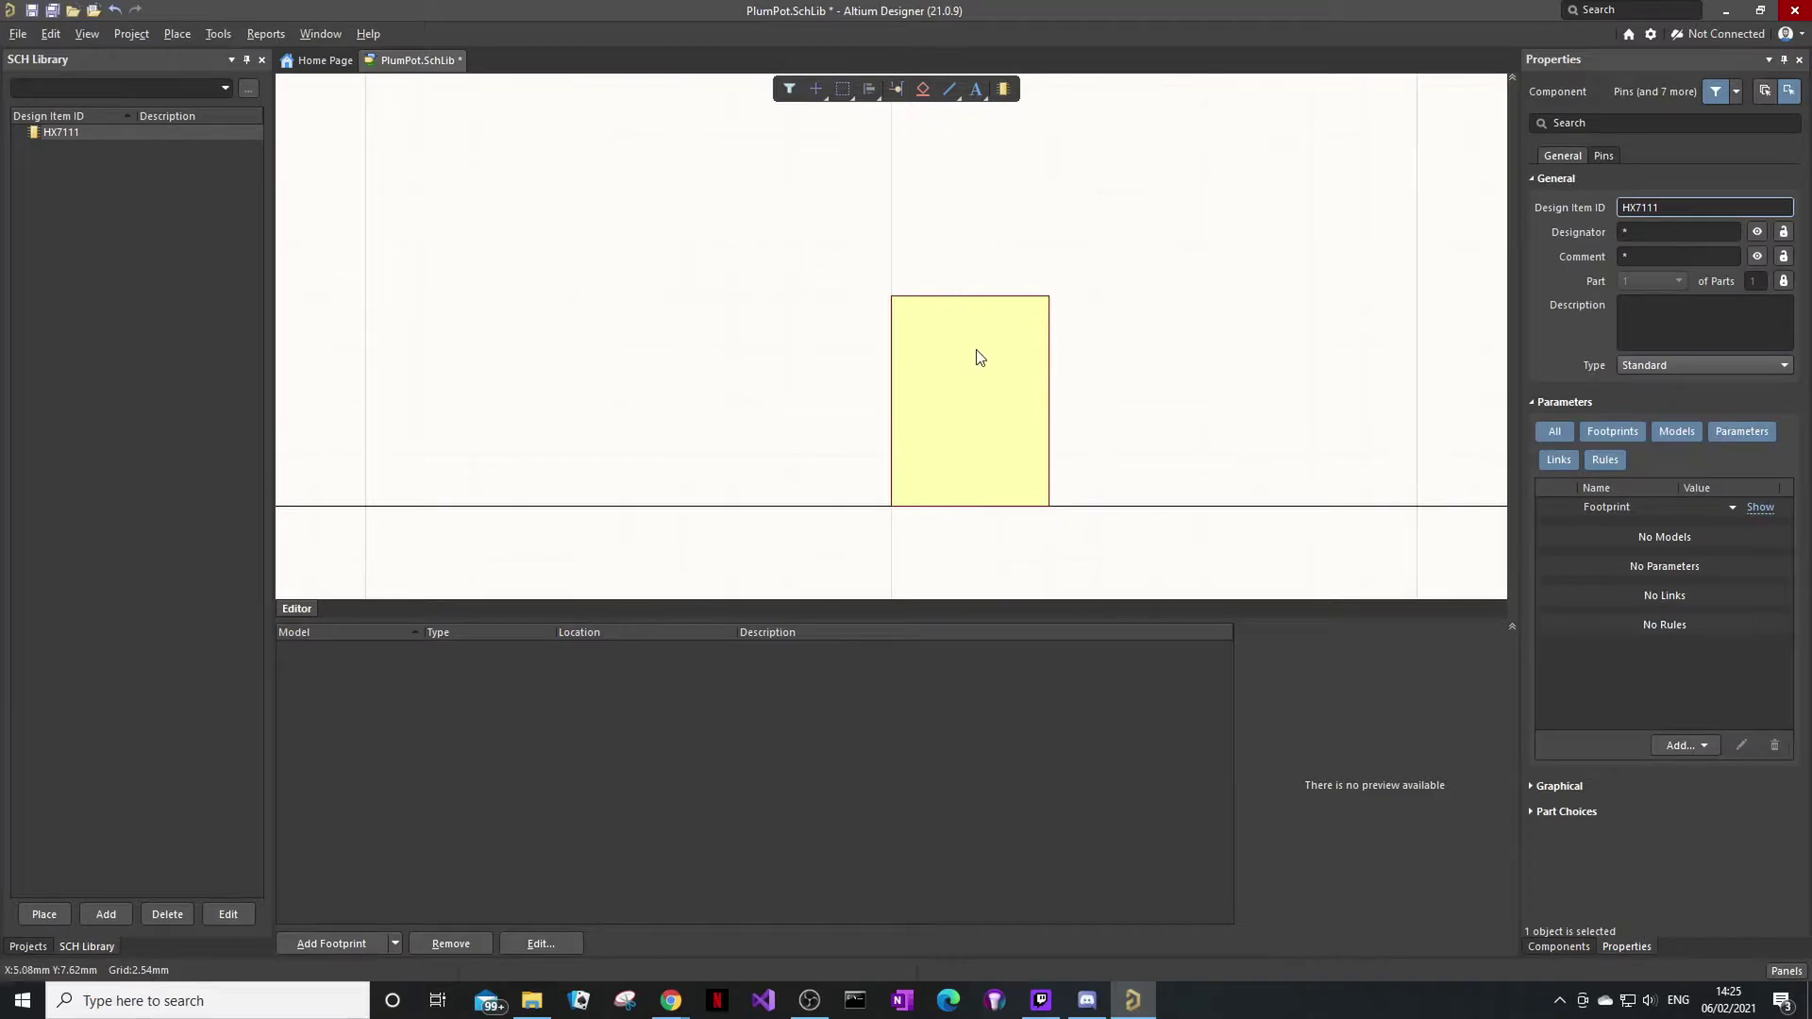
pyautogui.click(1031, 341)
pyautogui.click(1166, 321)
# Set the component's designator to U? and its description to "HX7111 Load cell Amplifier".
pyautogui.click(1648, 236)
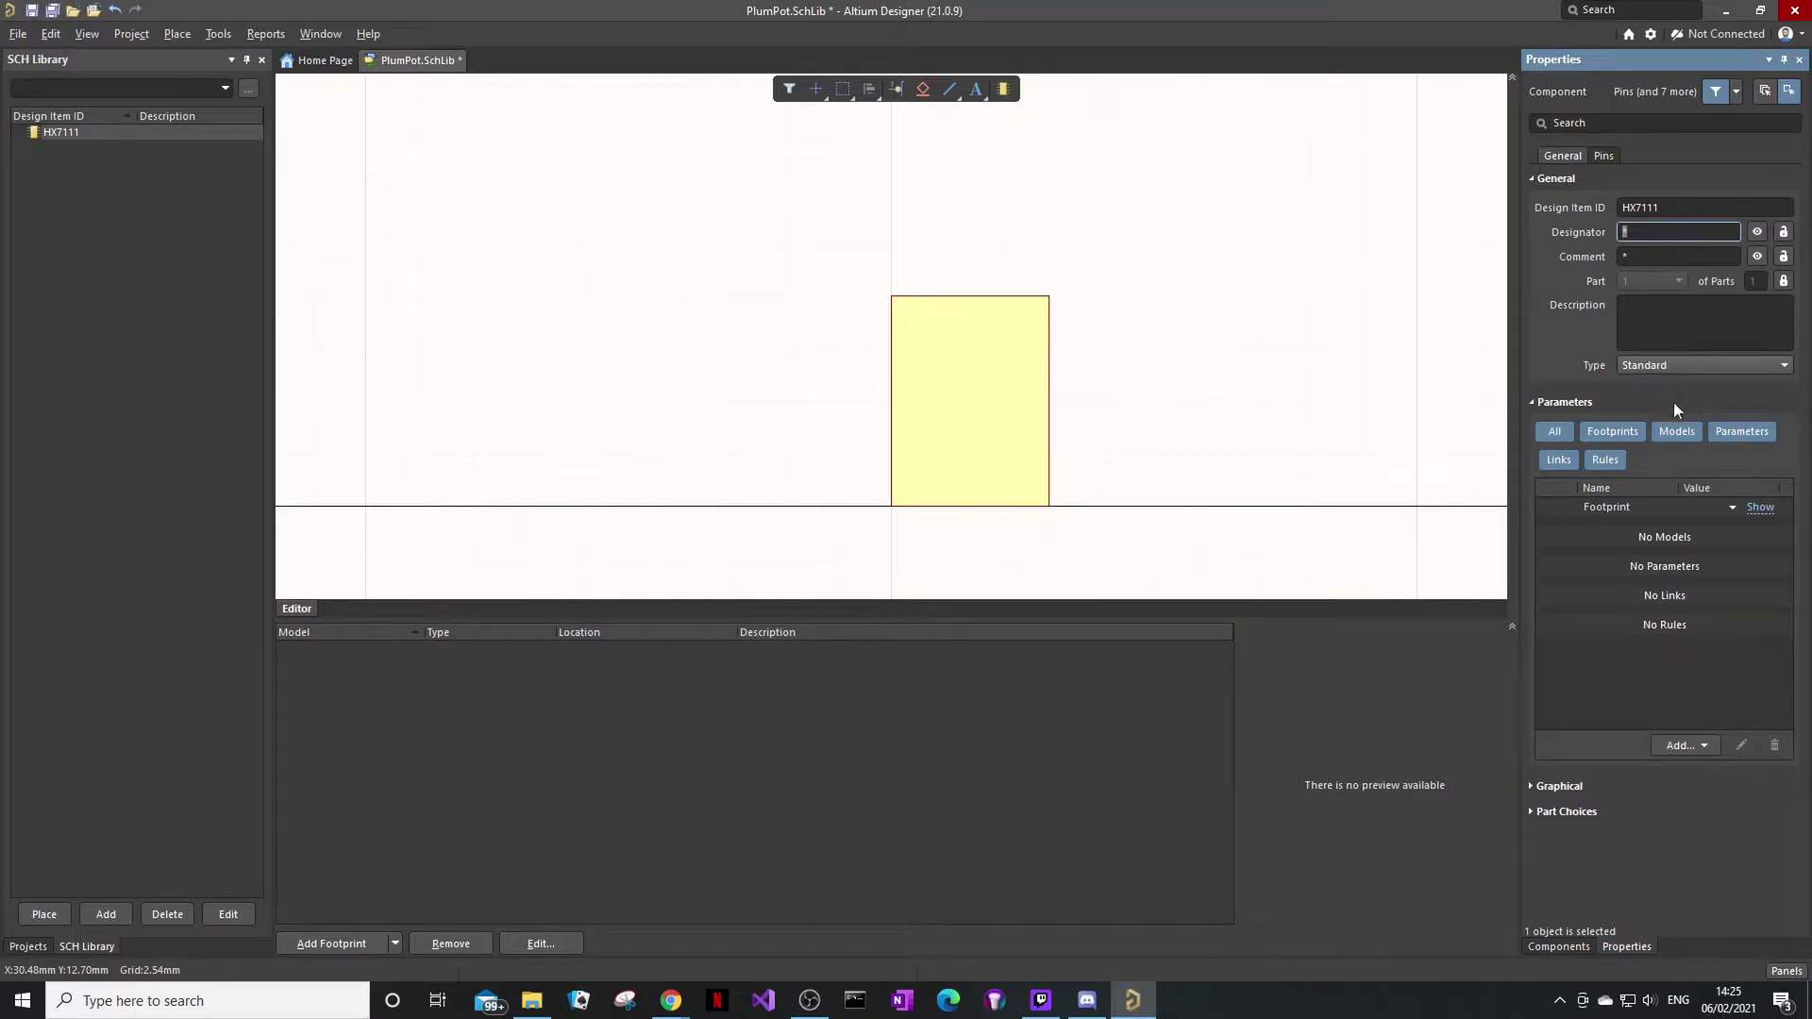
pyautogui.write('U')
pyautogui.click(1662, 308)
pyautogui.write('HX71')
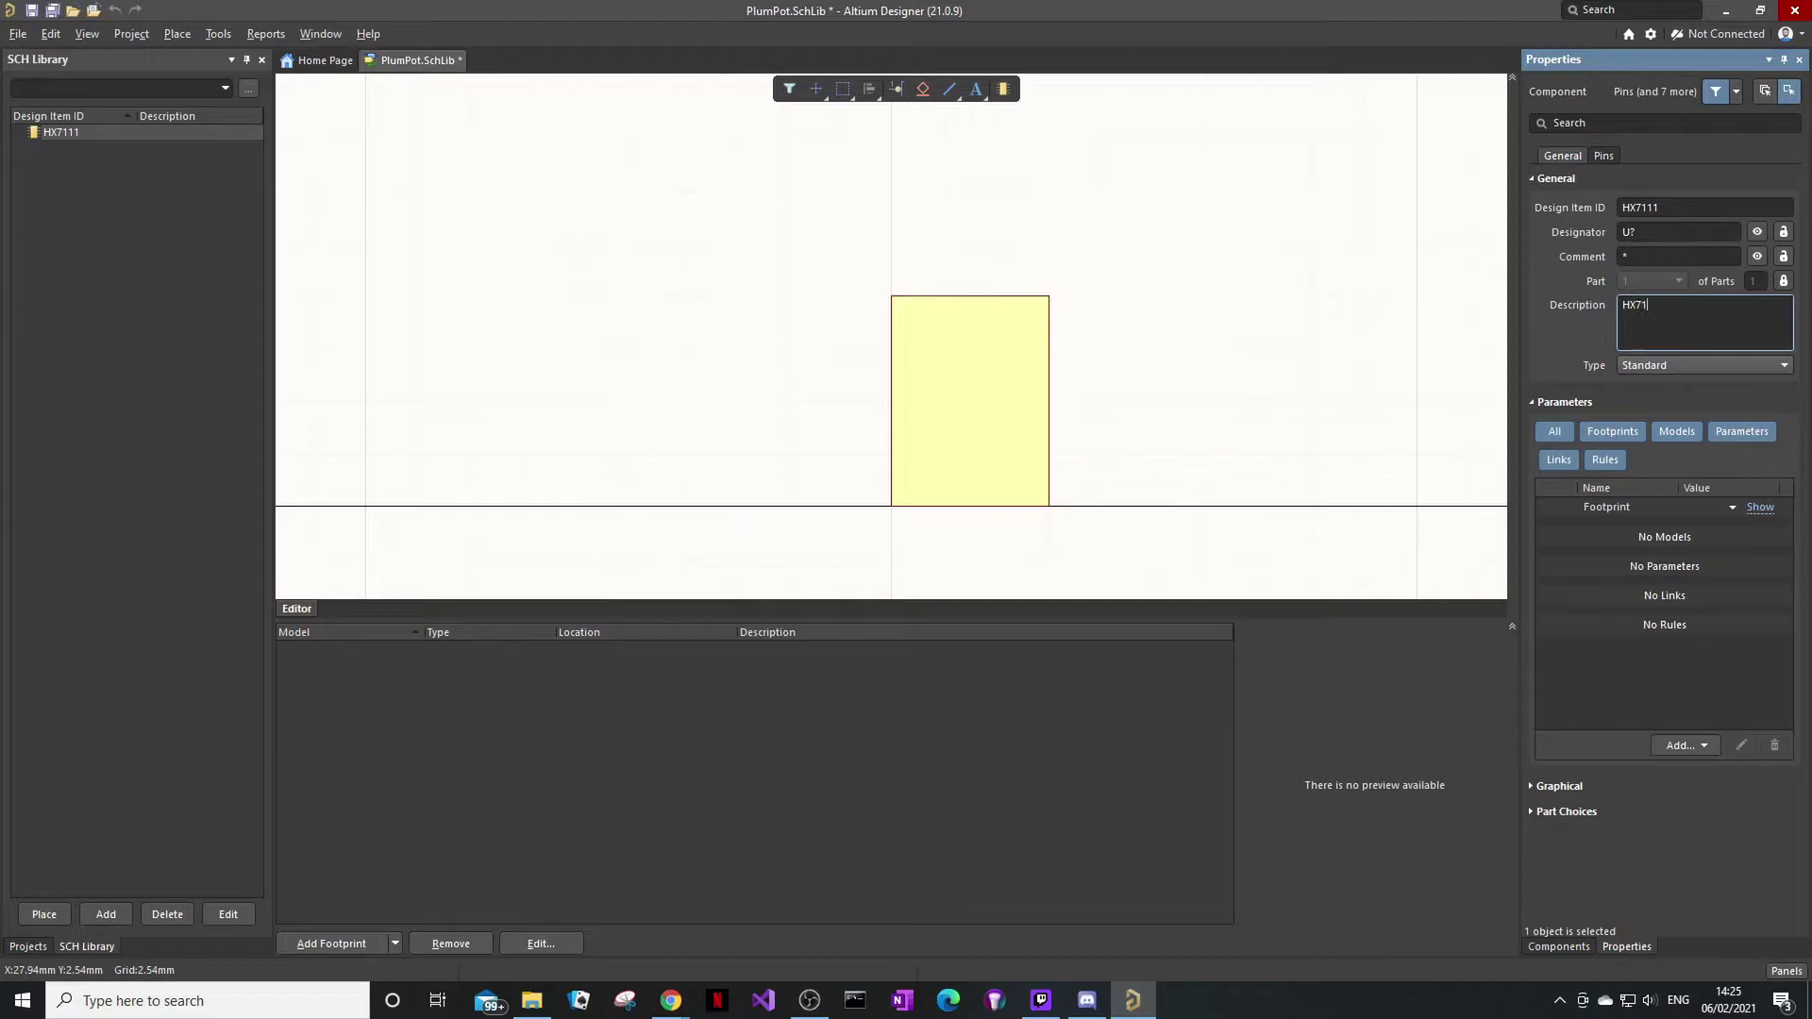
pyautogui.write('11 Load cell Amplifier')
pyautogui.click(1728, 508)
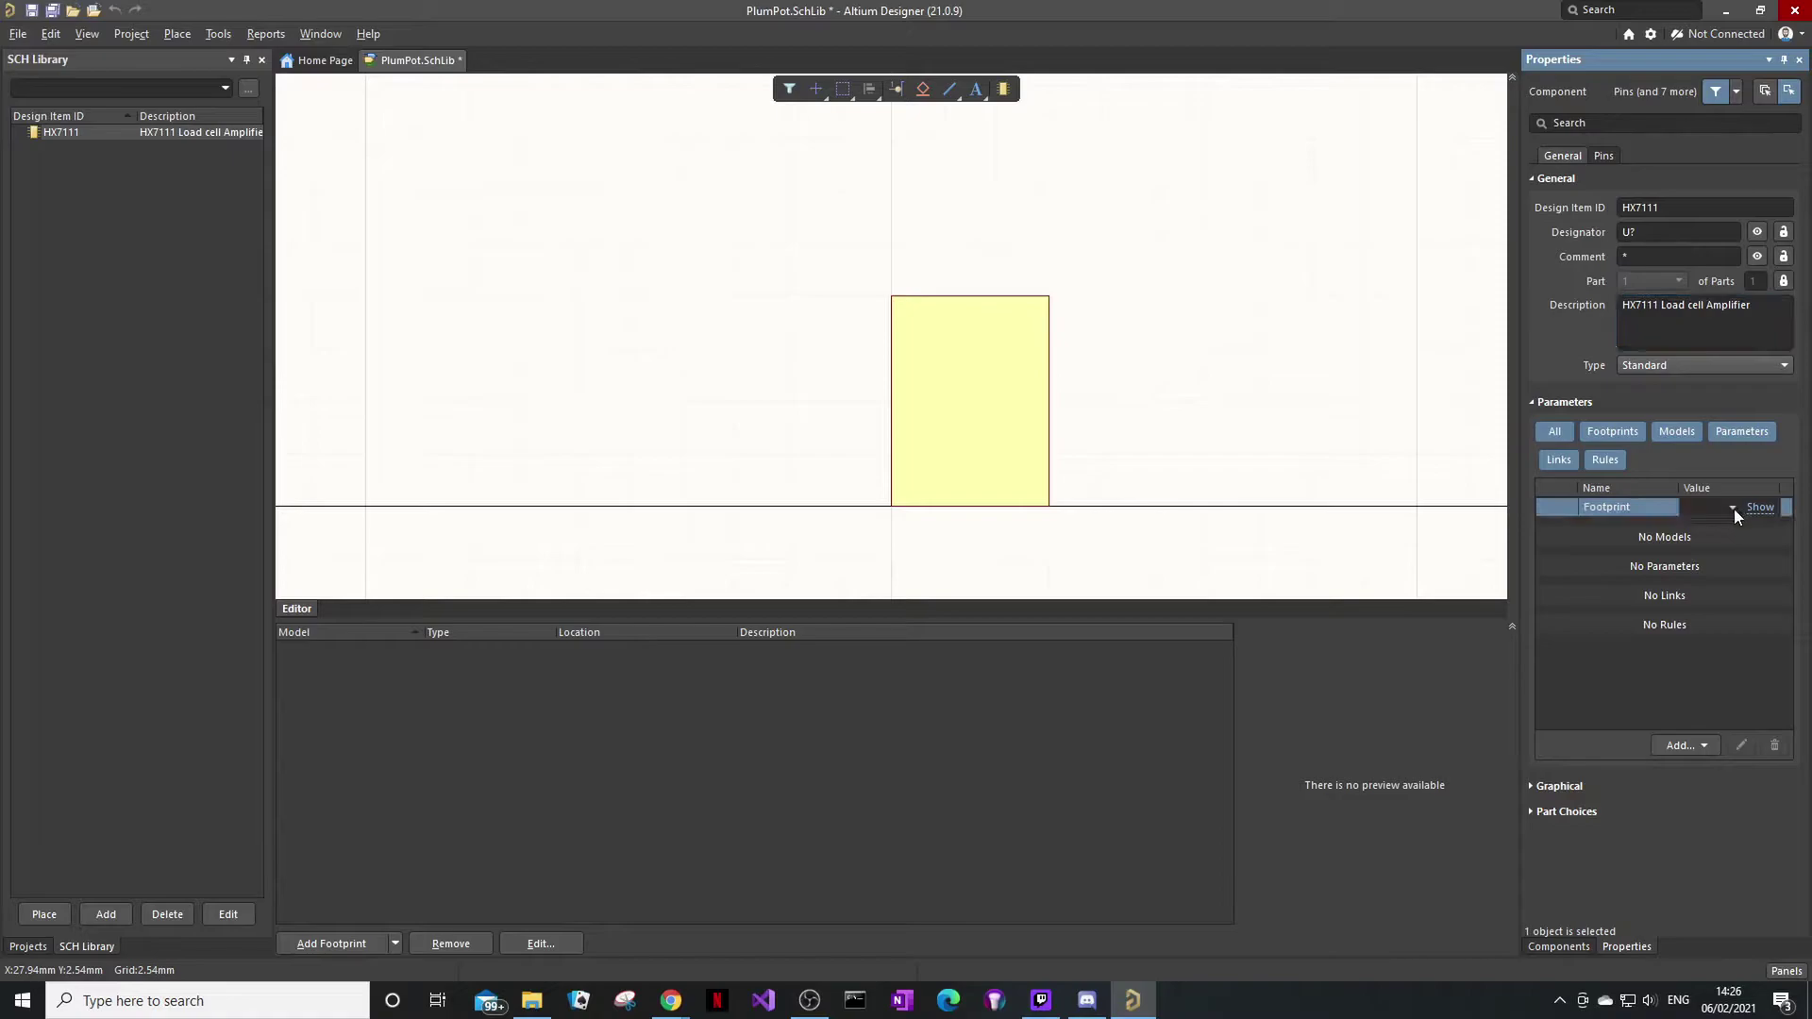
pyautogui.click(1657, 541)
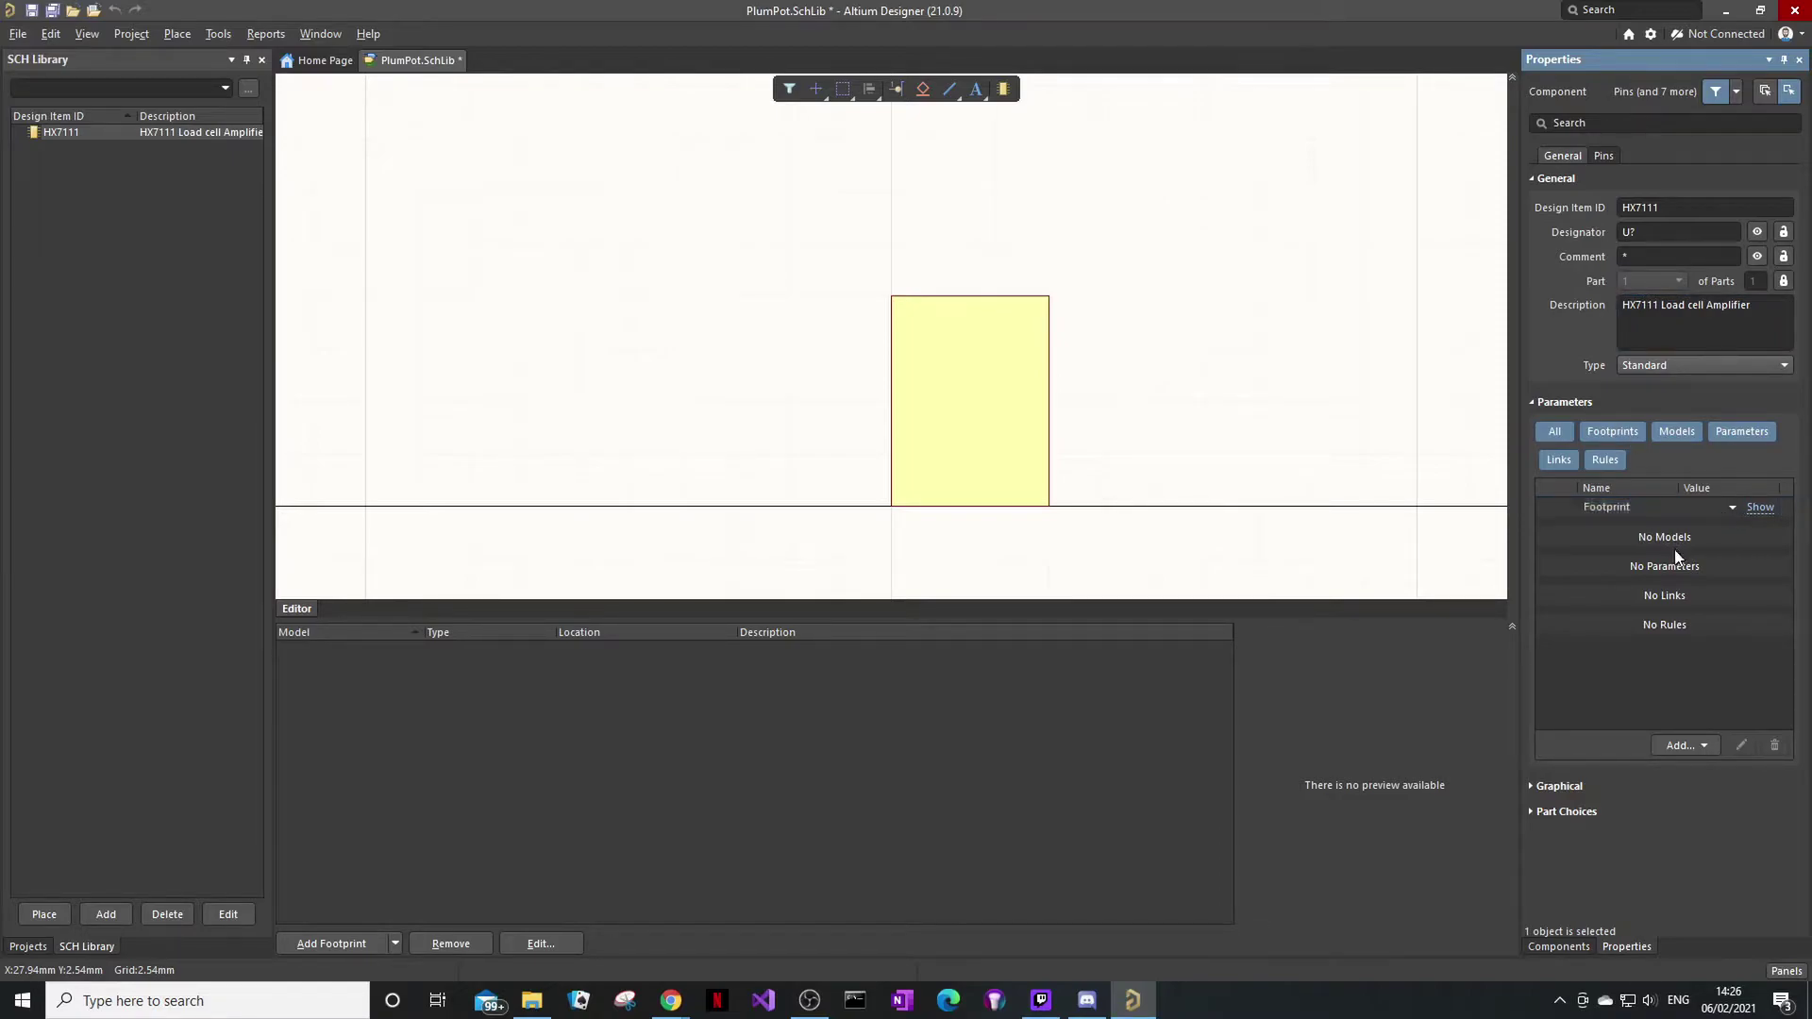
pyautogui.click(1703, 748)
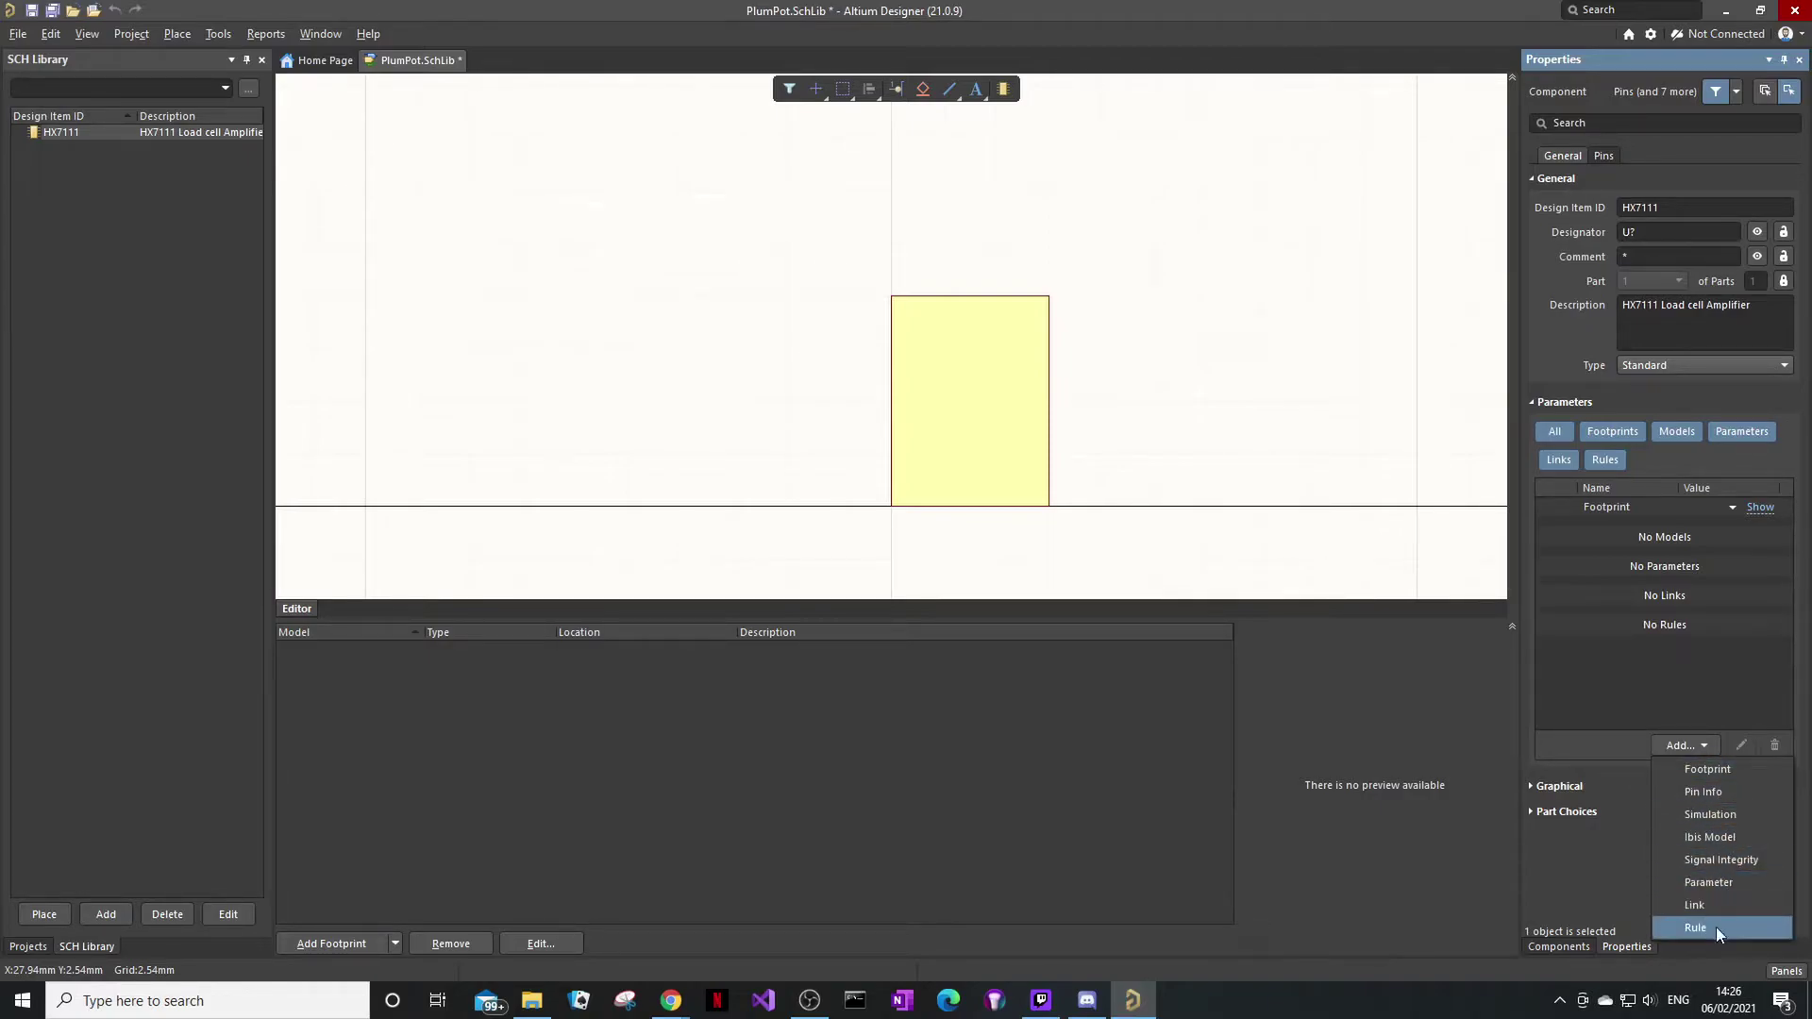
pyautogui.press('Escape')
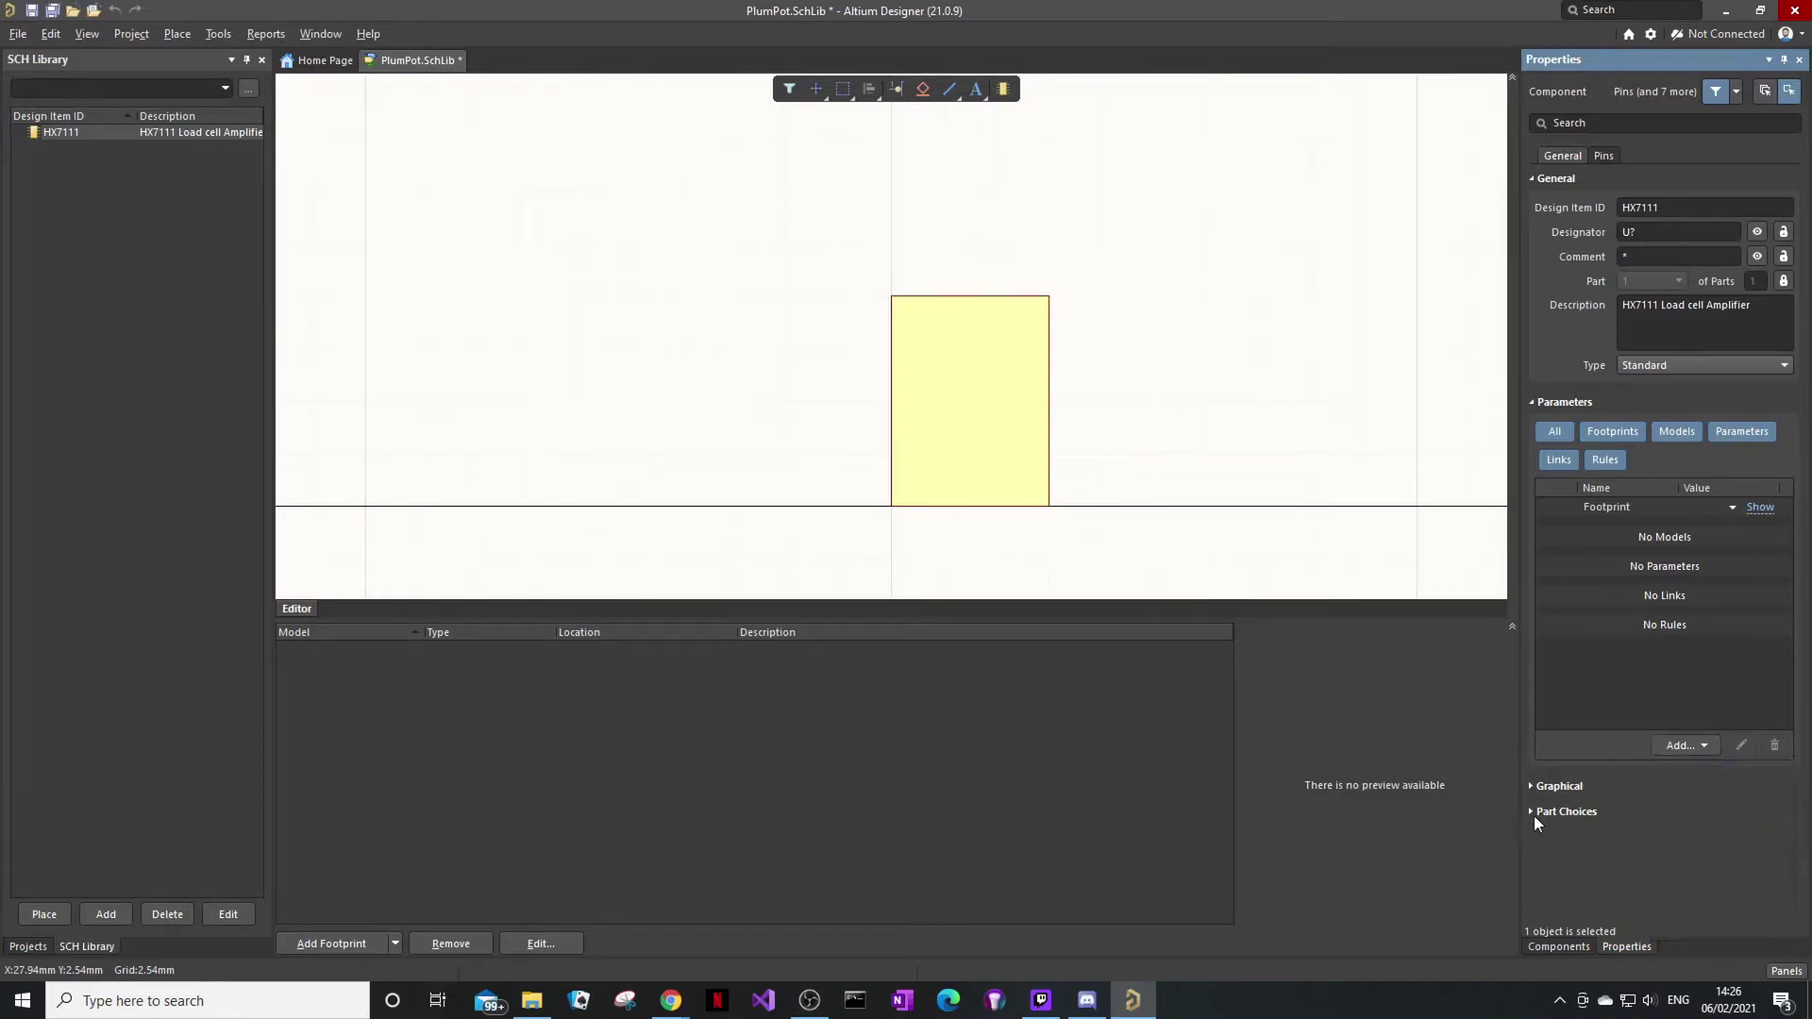
pyautogui.click(1535, 812)
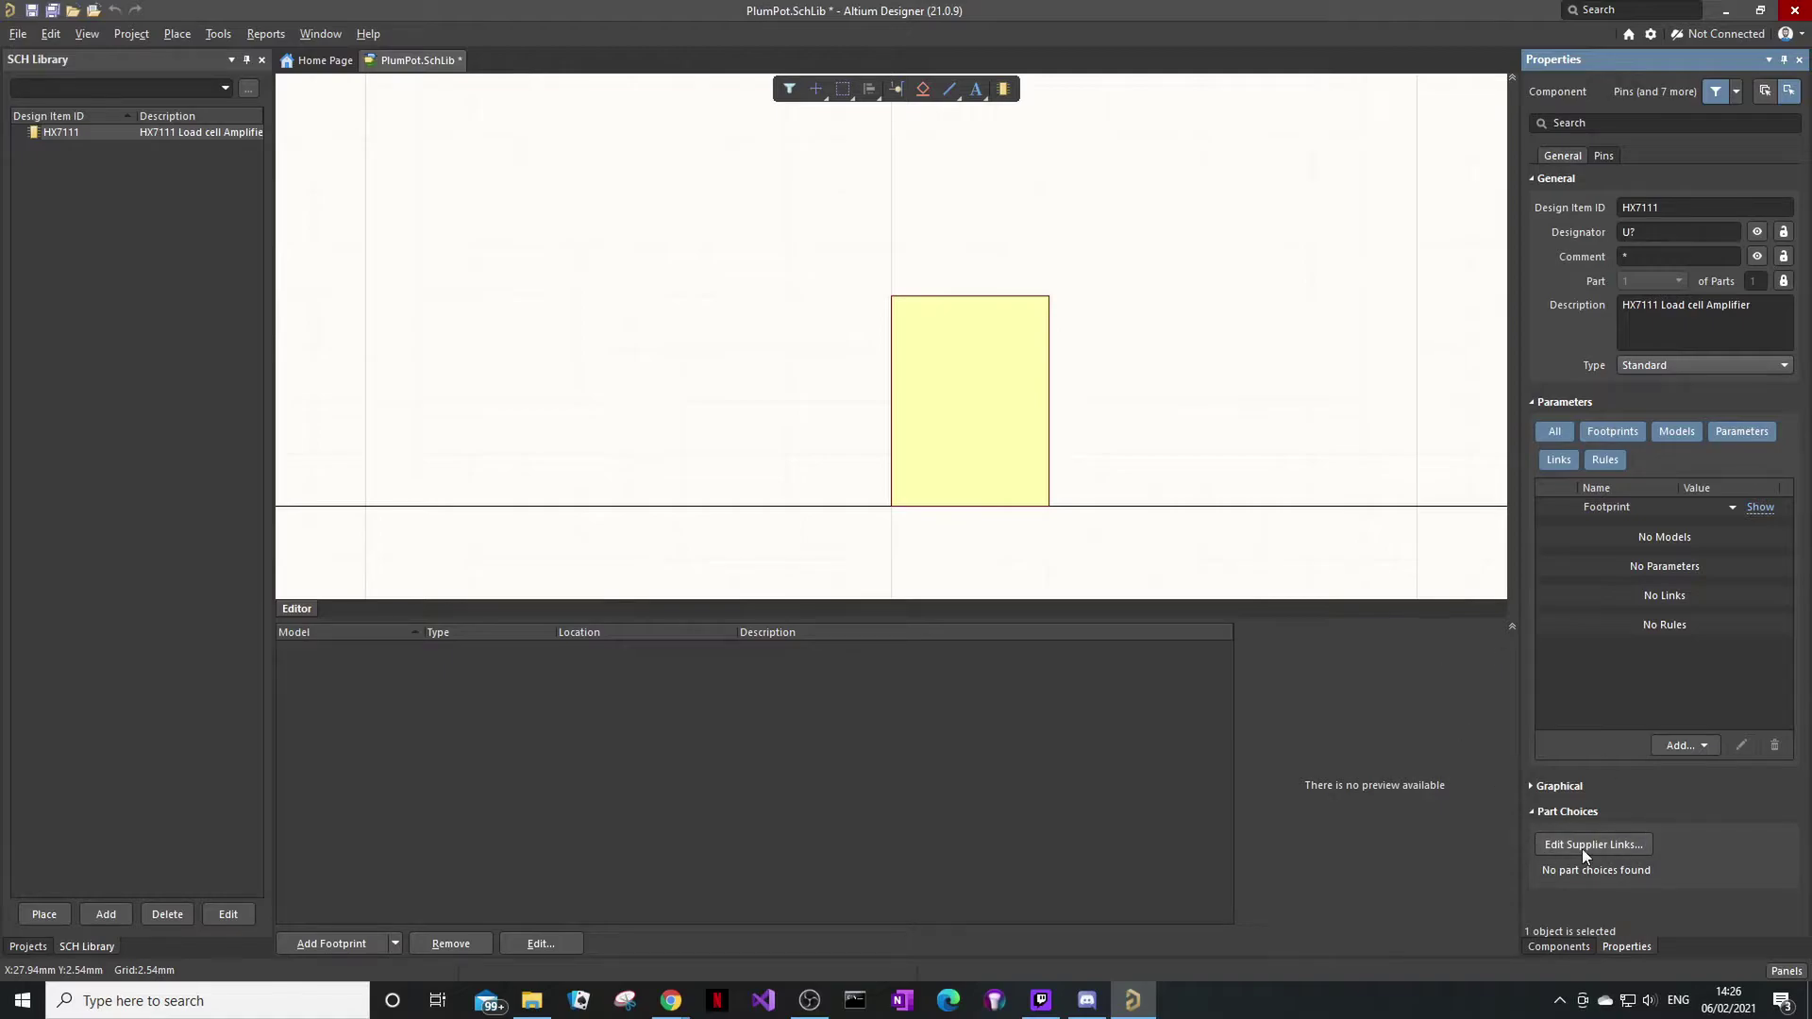
pyautogui.click(1586, 848)
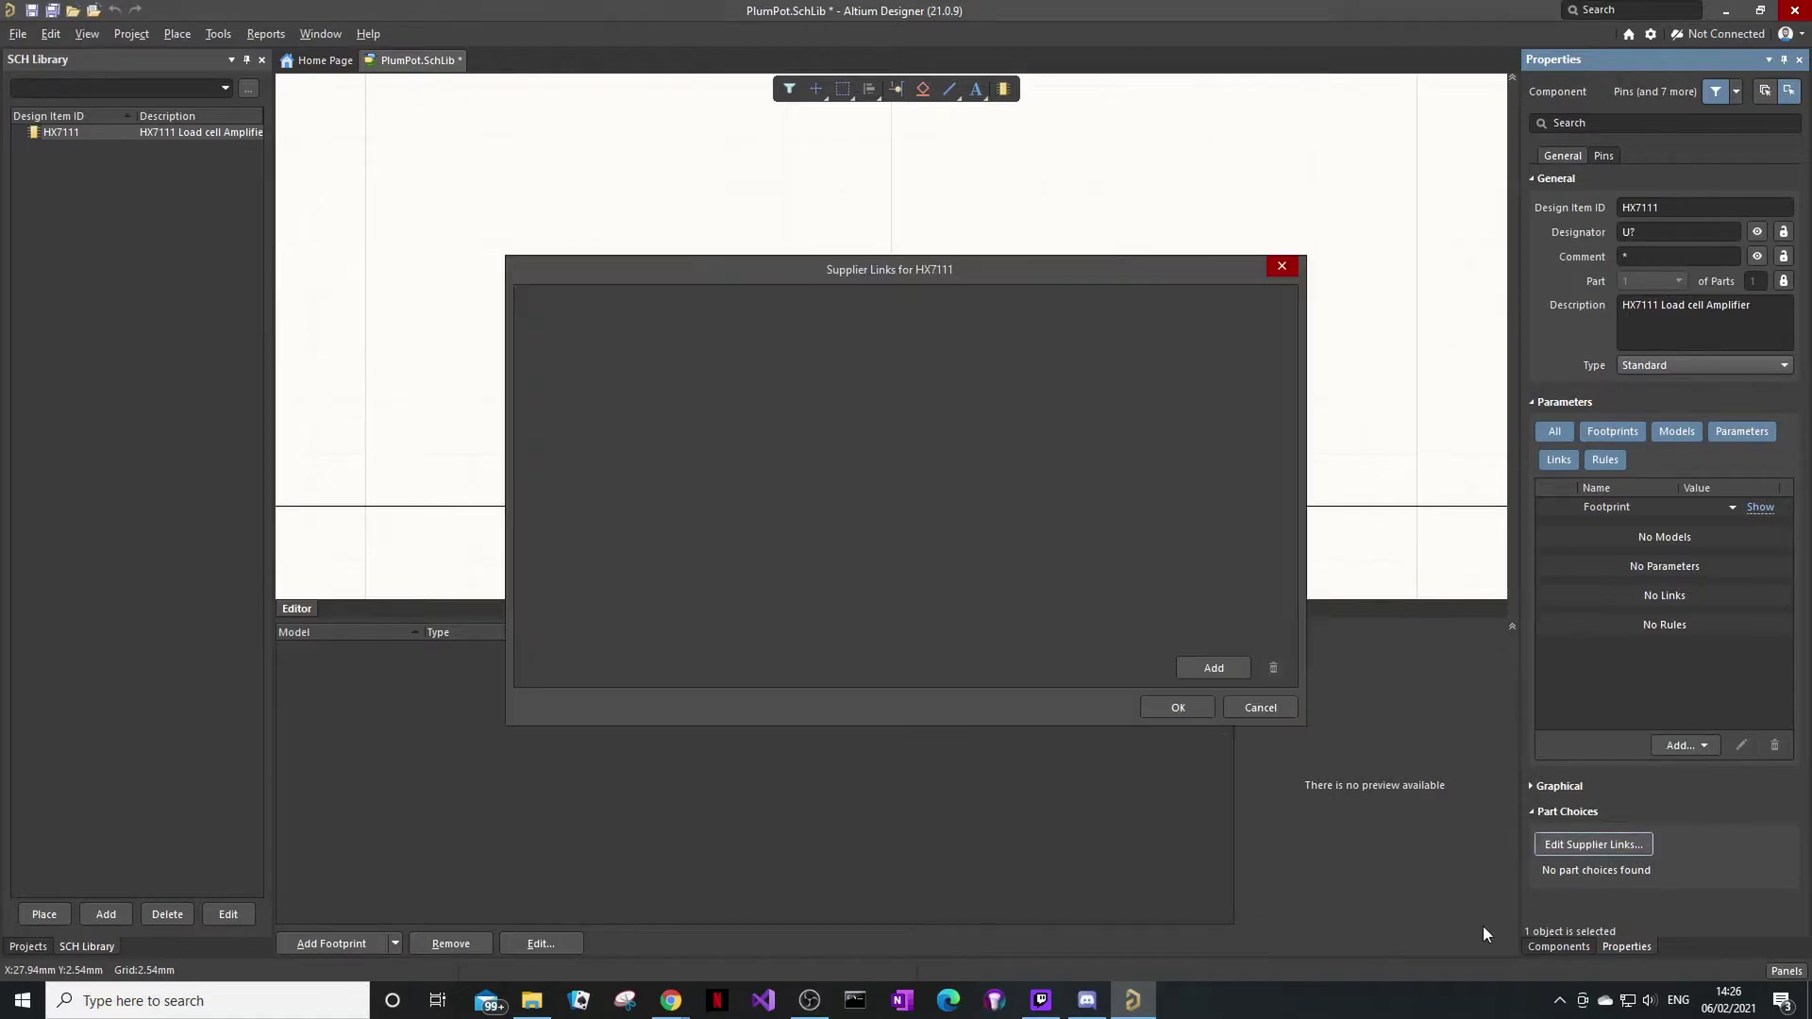
pyautogui.click(1259, 709)
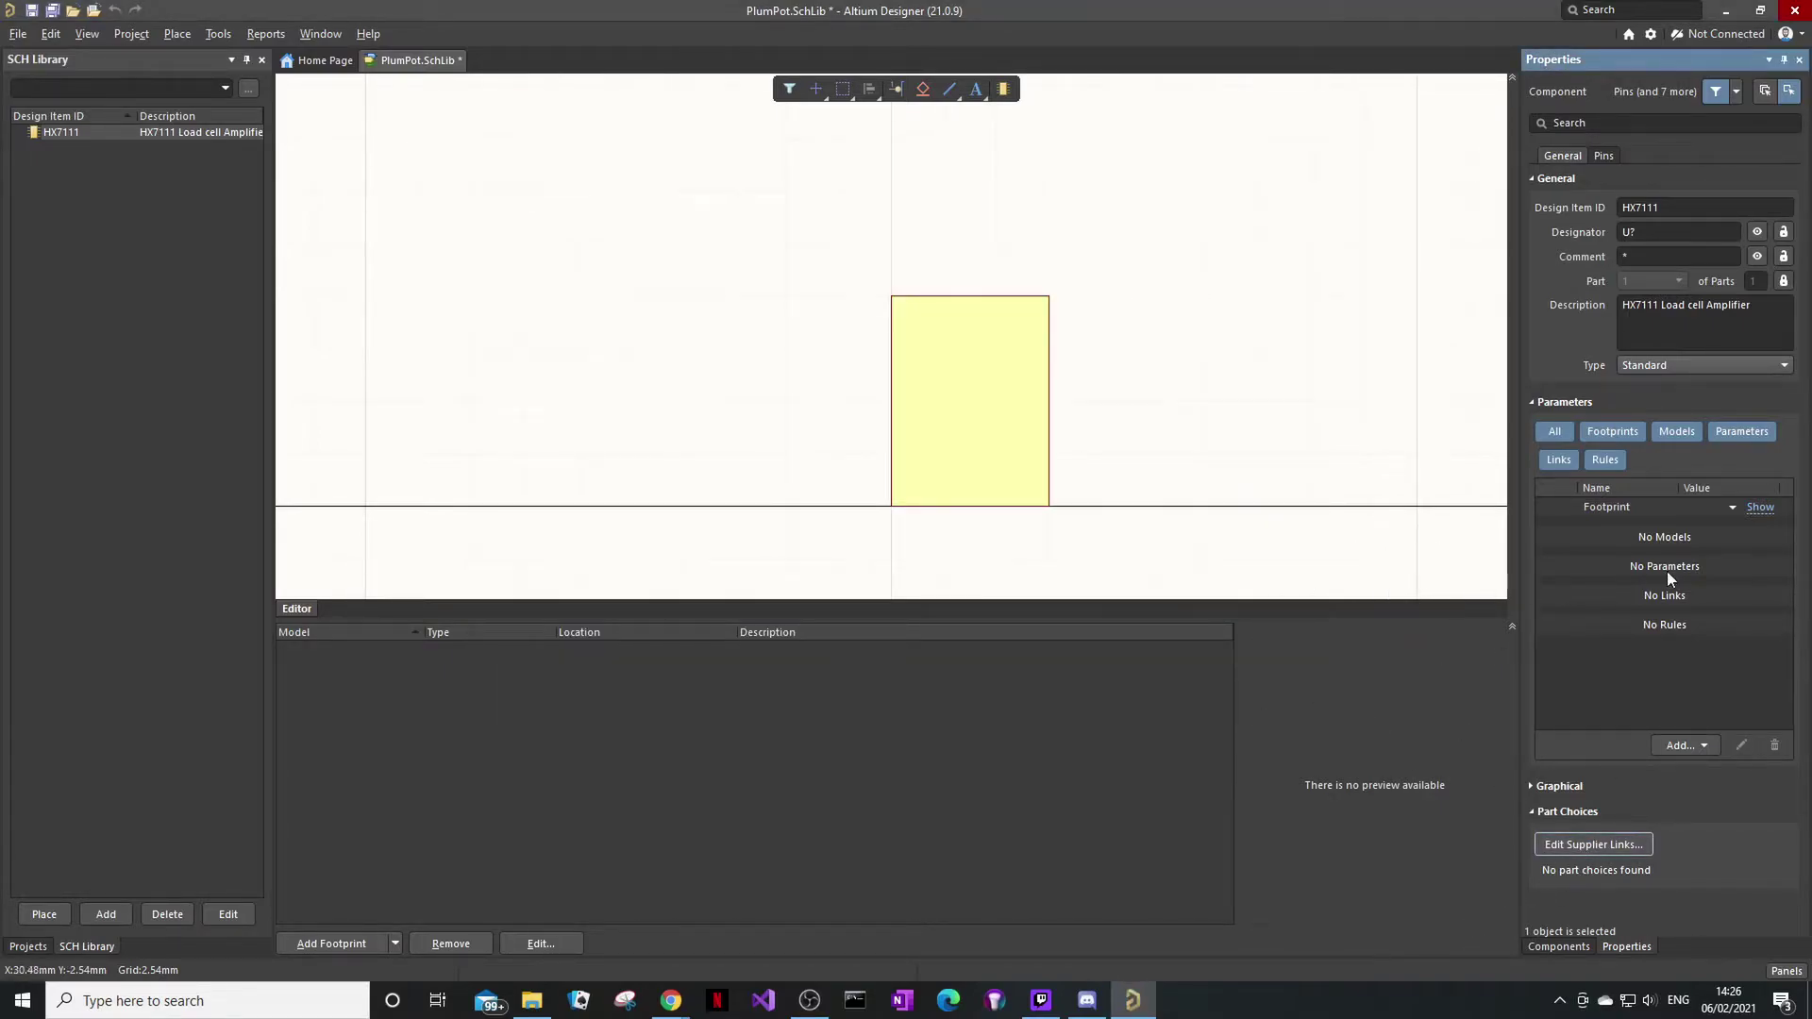
# Add a component link named Datasheet with the web address of the SparkFun HX711 datasheet PDF as its value.
pyautogui.click(1643, 605)
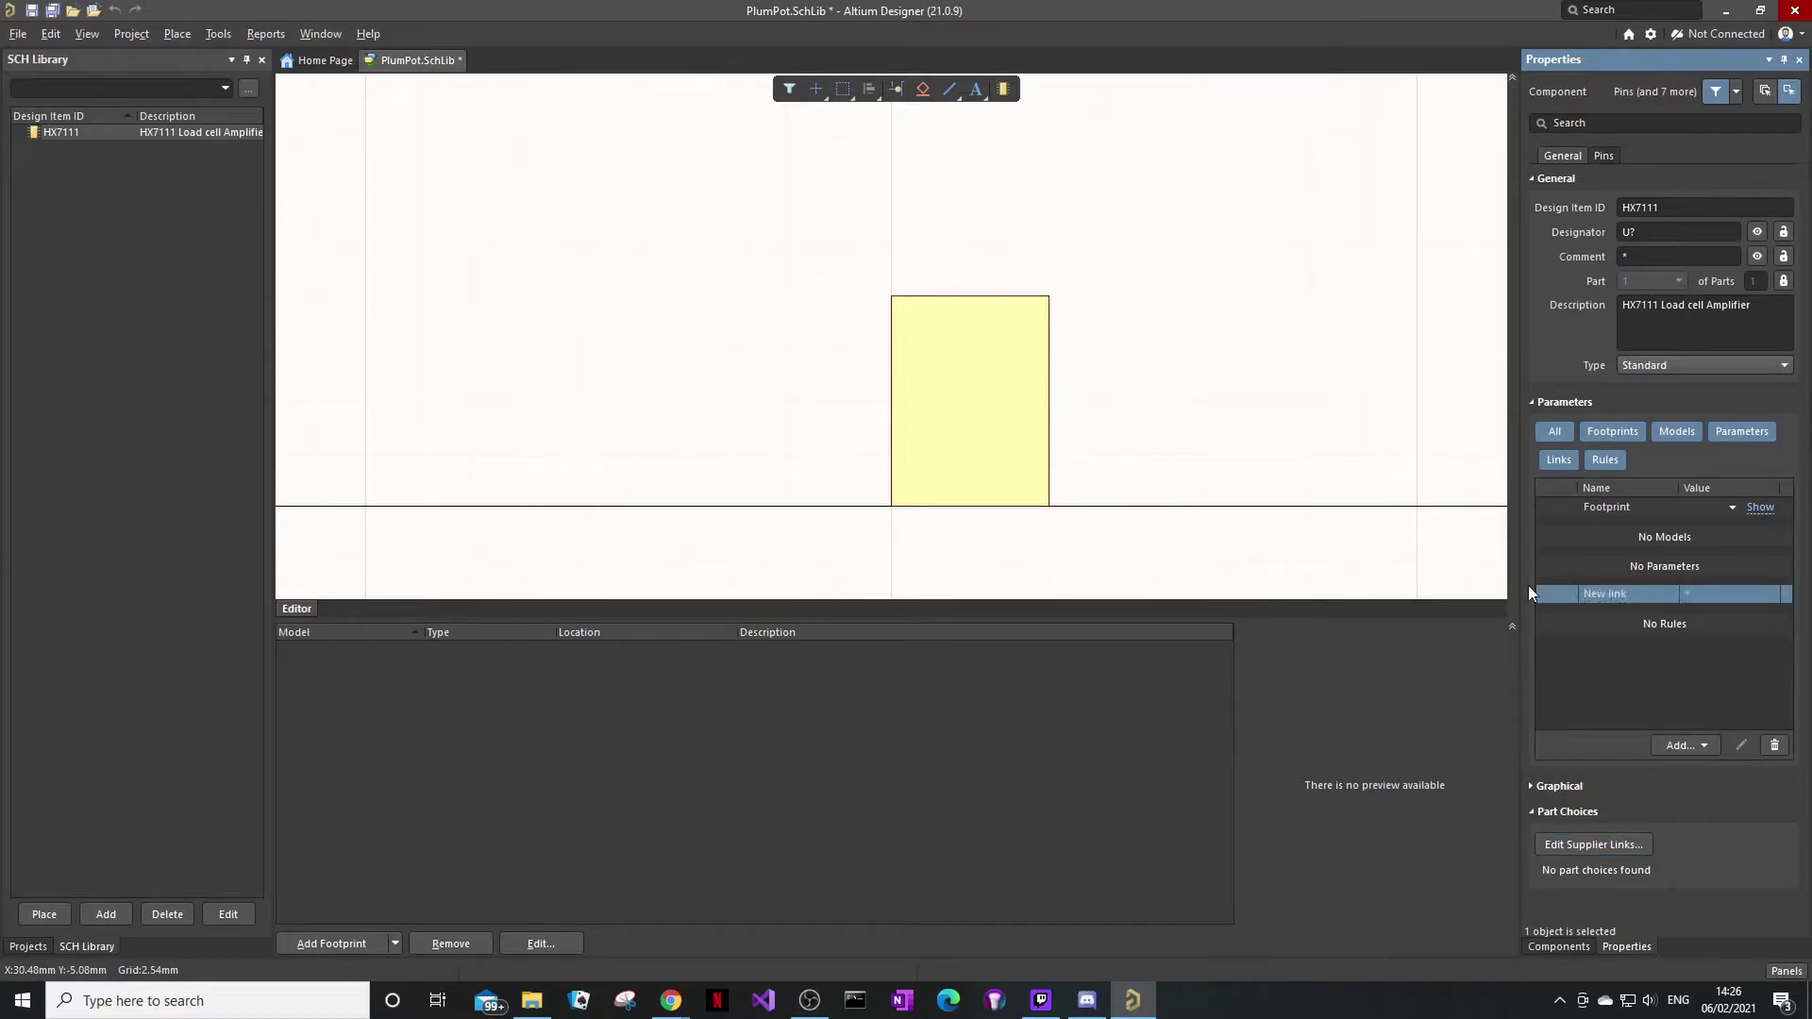
pyautogui.write('Datasheet')
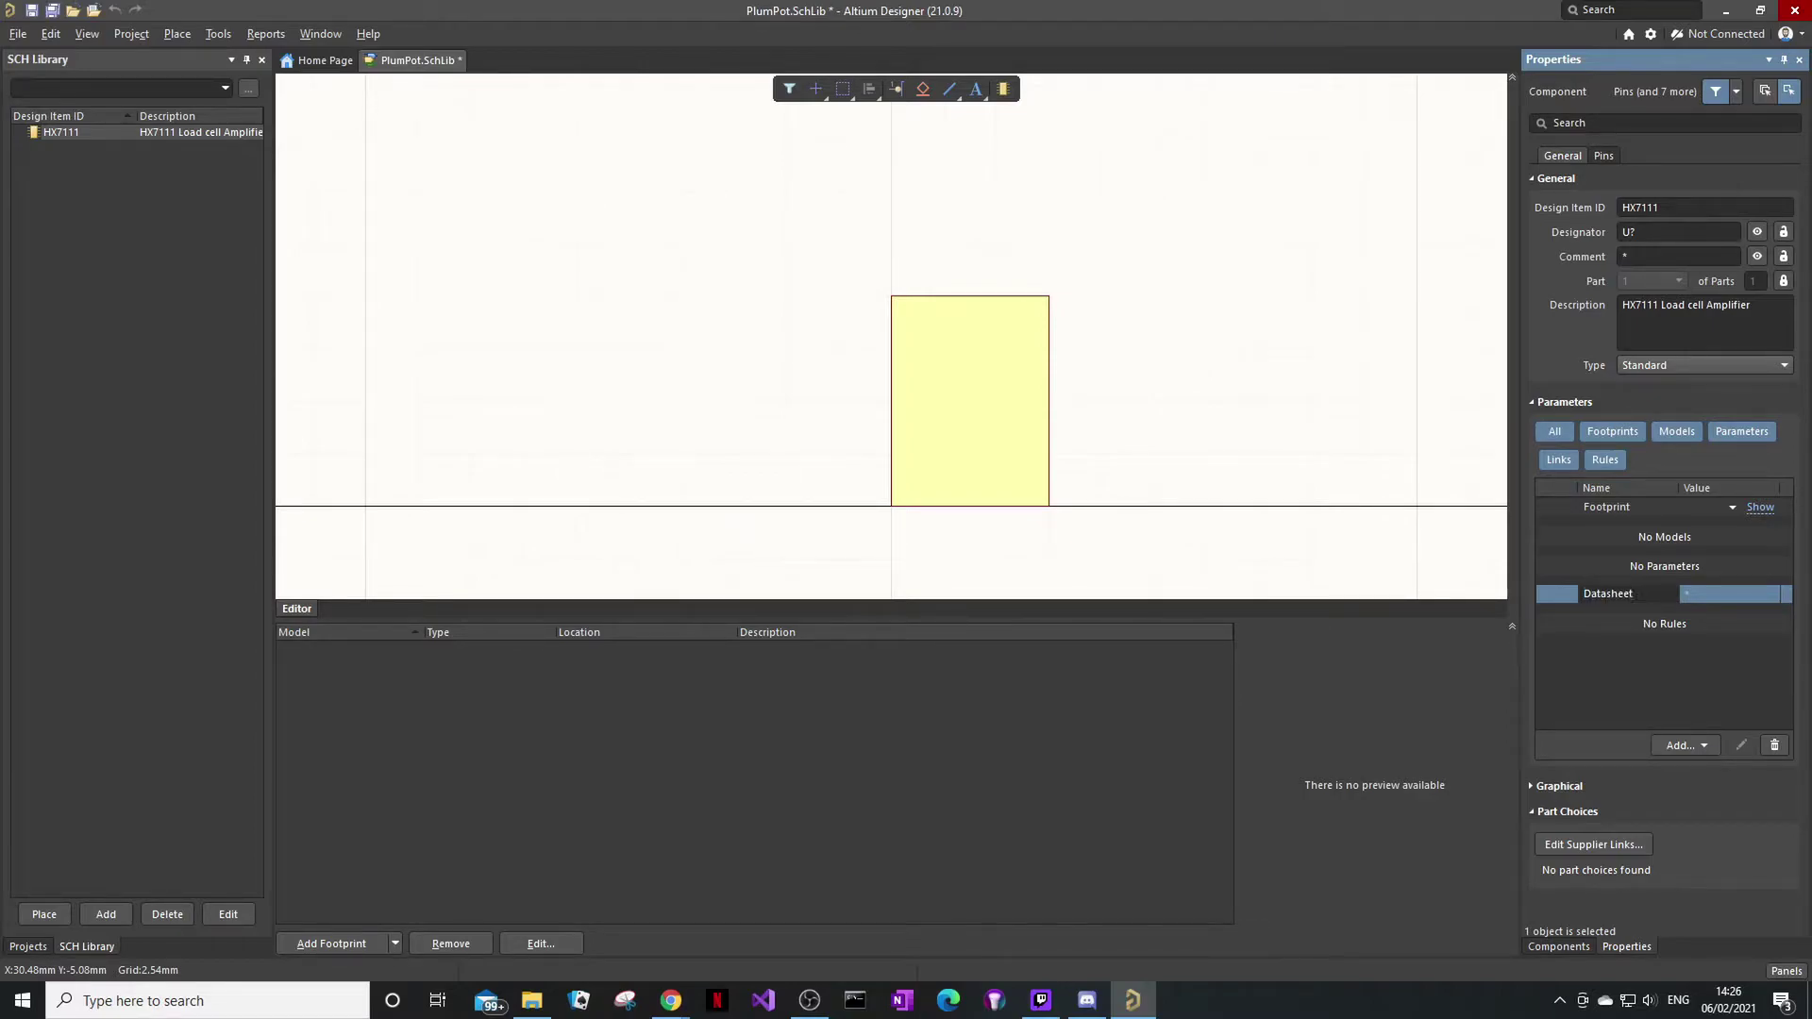
pyautogui.hotkey('alt', 'Tab')
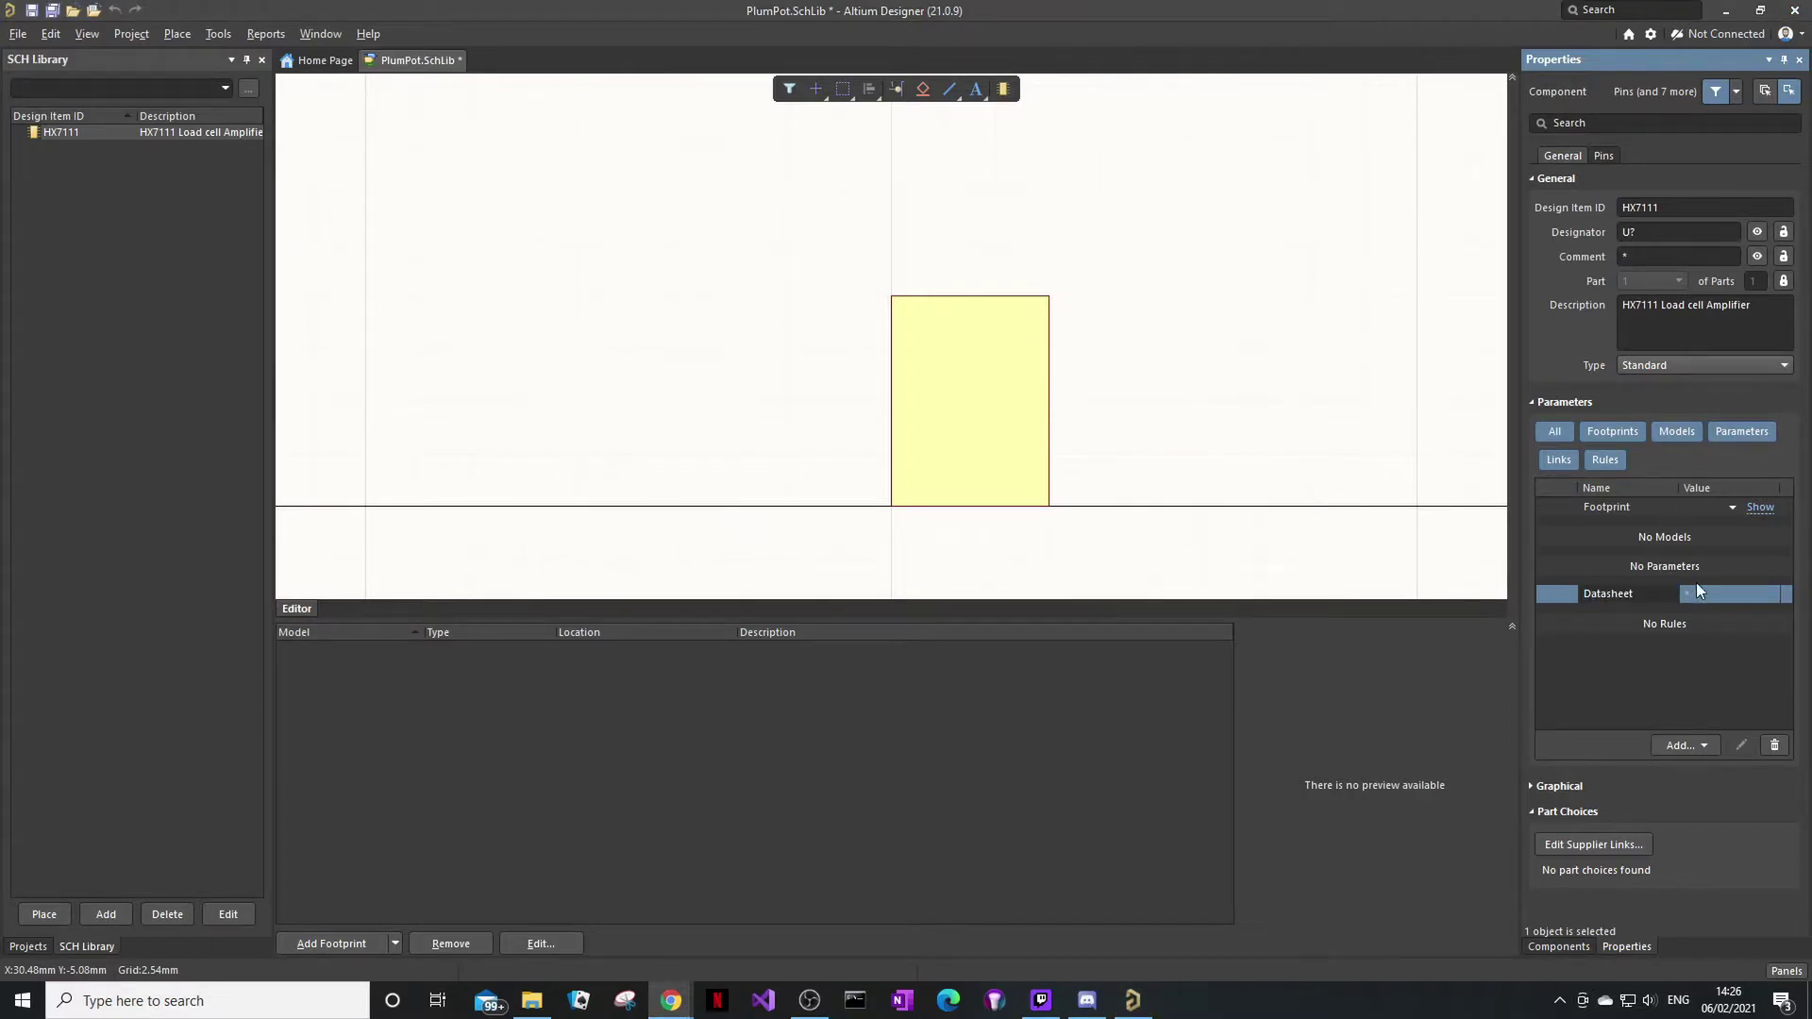
pyautogui.hotkey('alt', 'Tab')
pyautogui.hotkey('ctrl', 'v')
pyautogui.press('Return')
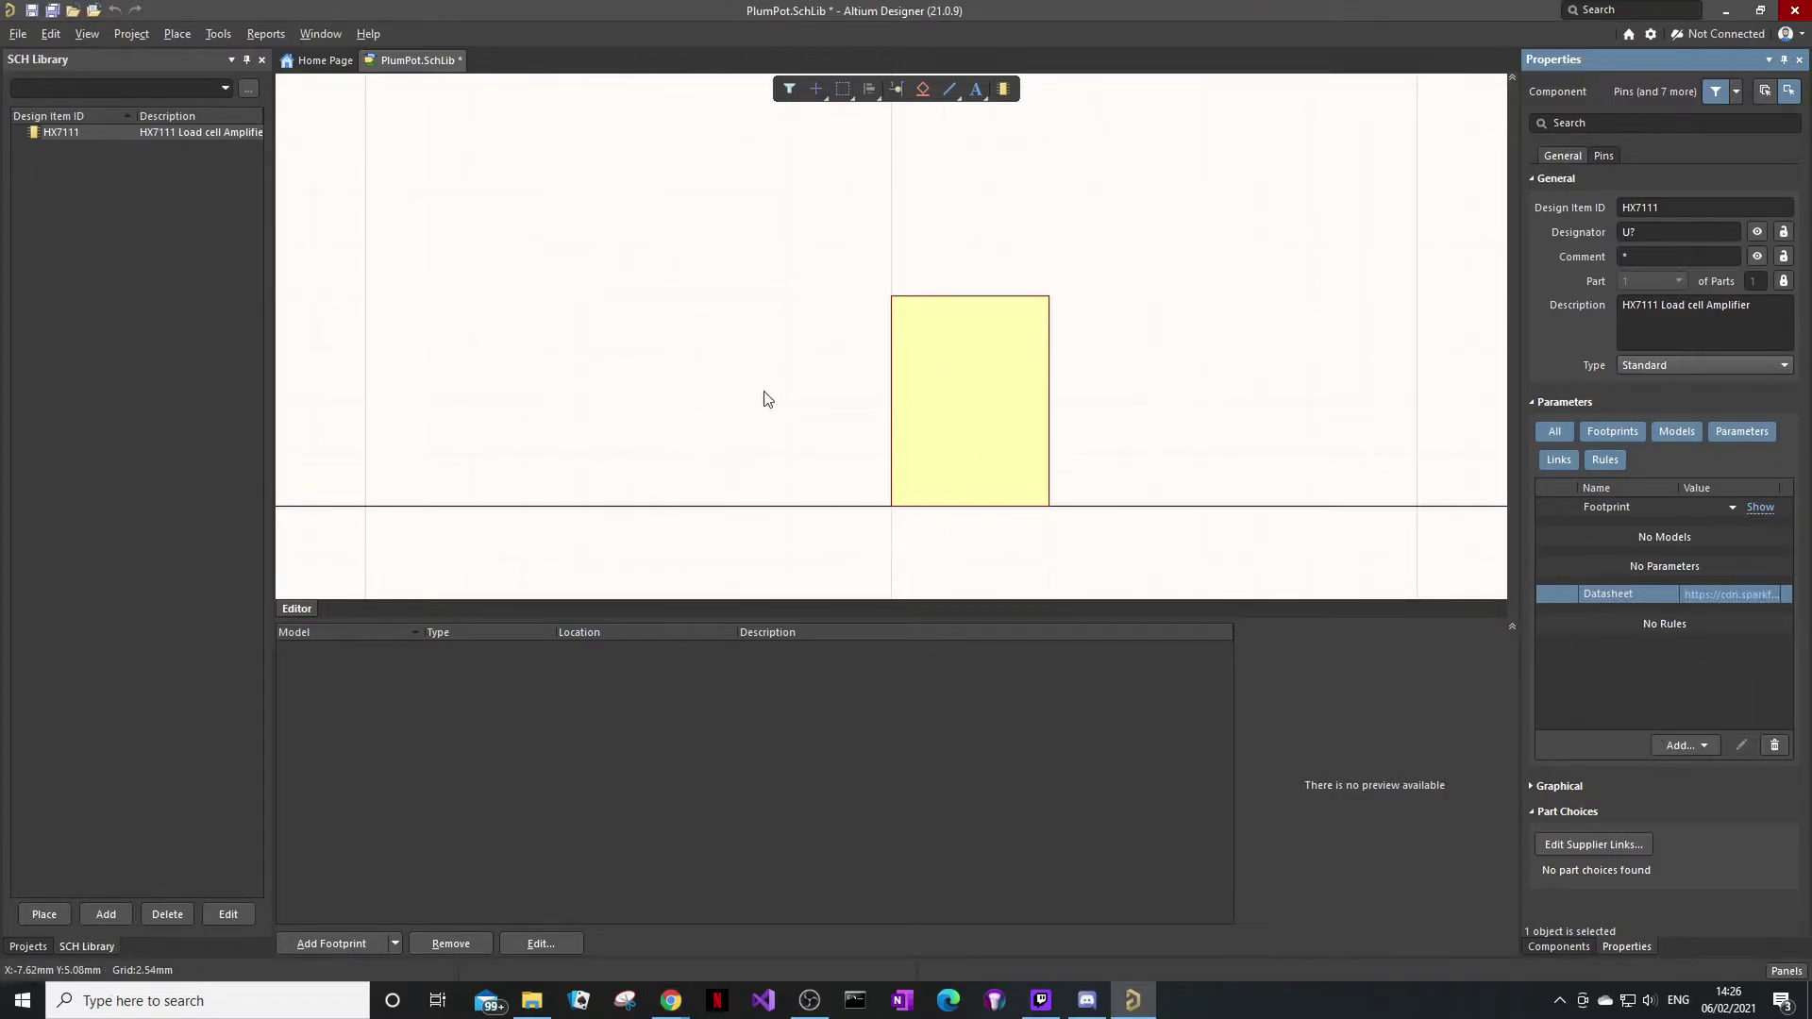
pyautogui.rightClick(923, 392)
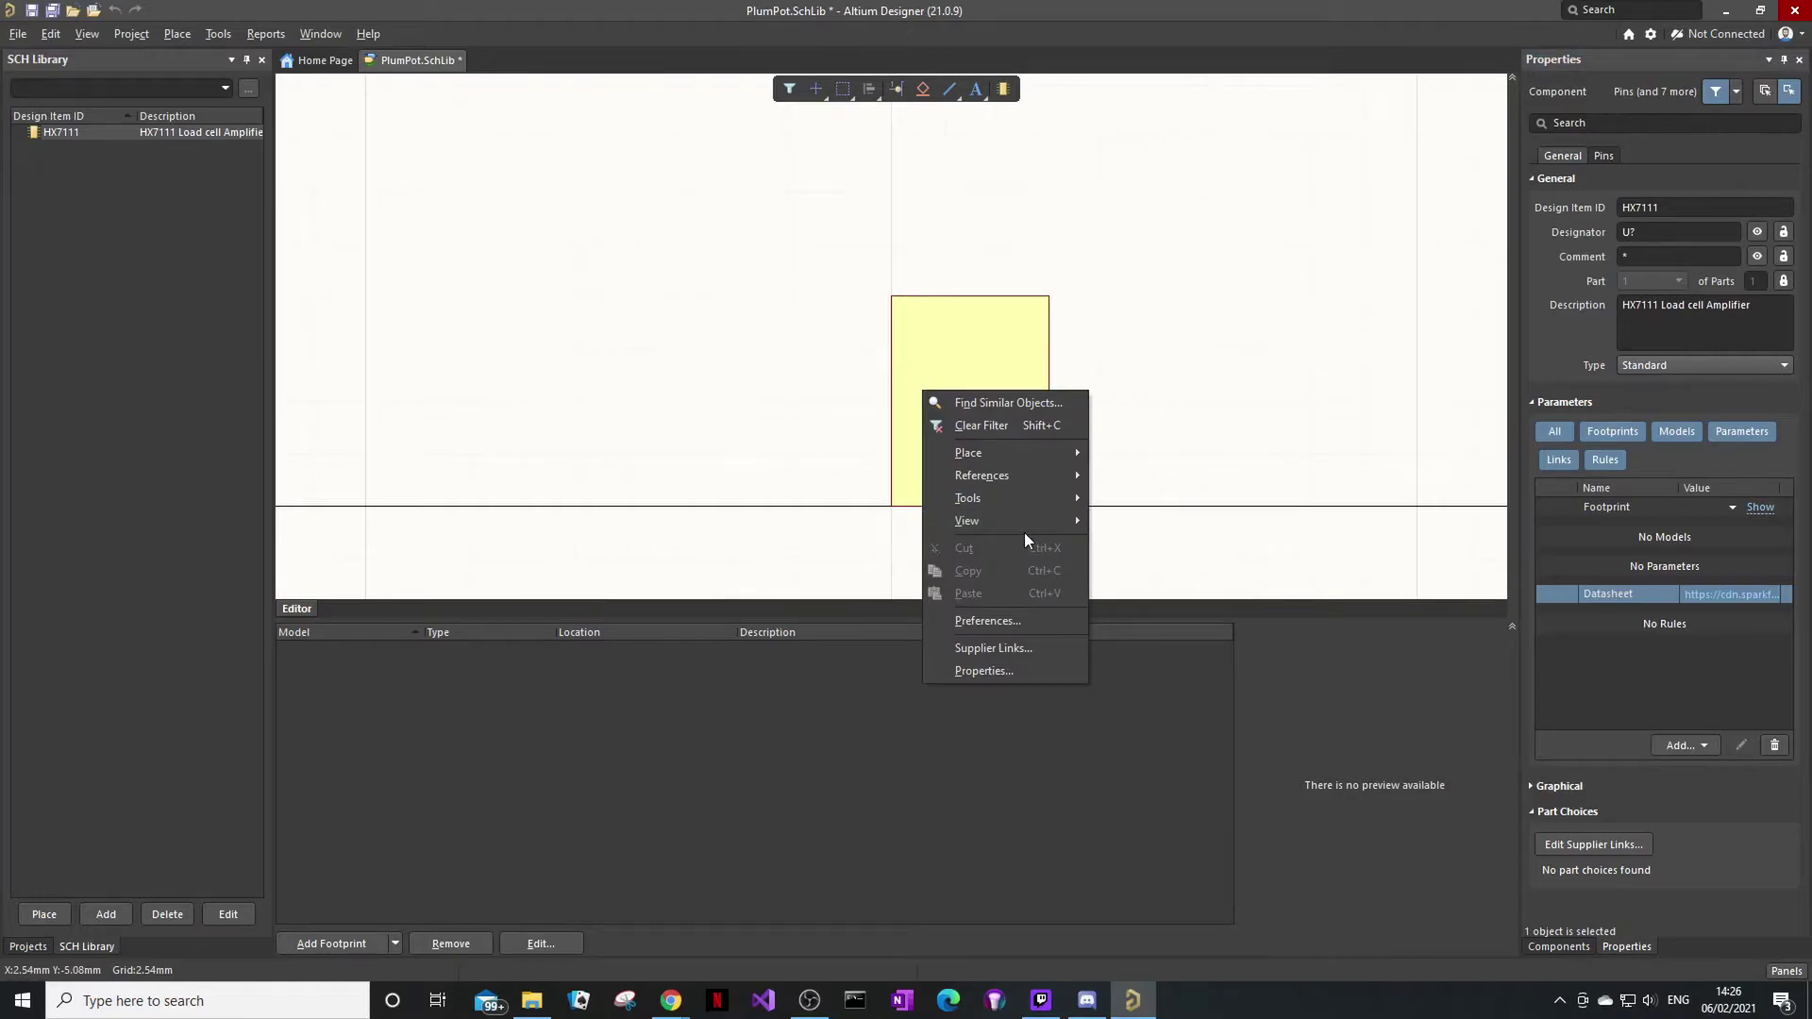
pyautogui.click(1248, 302)
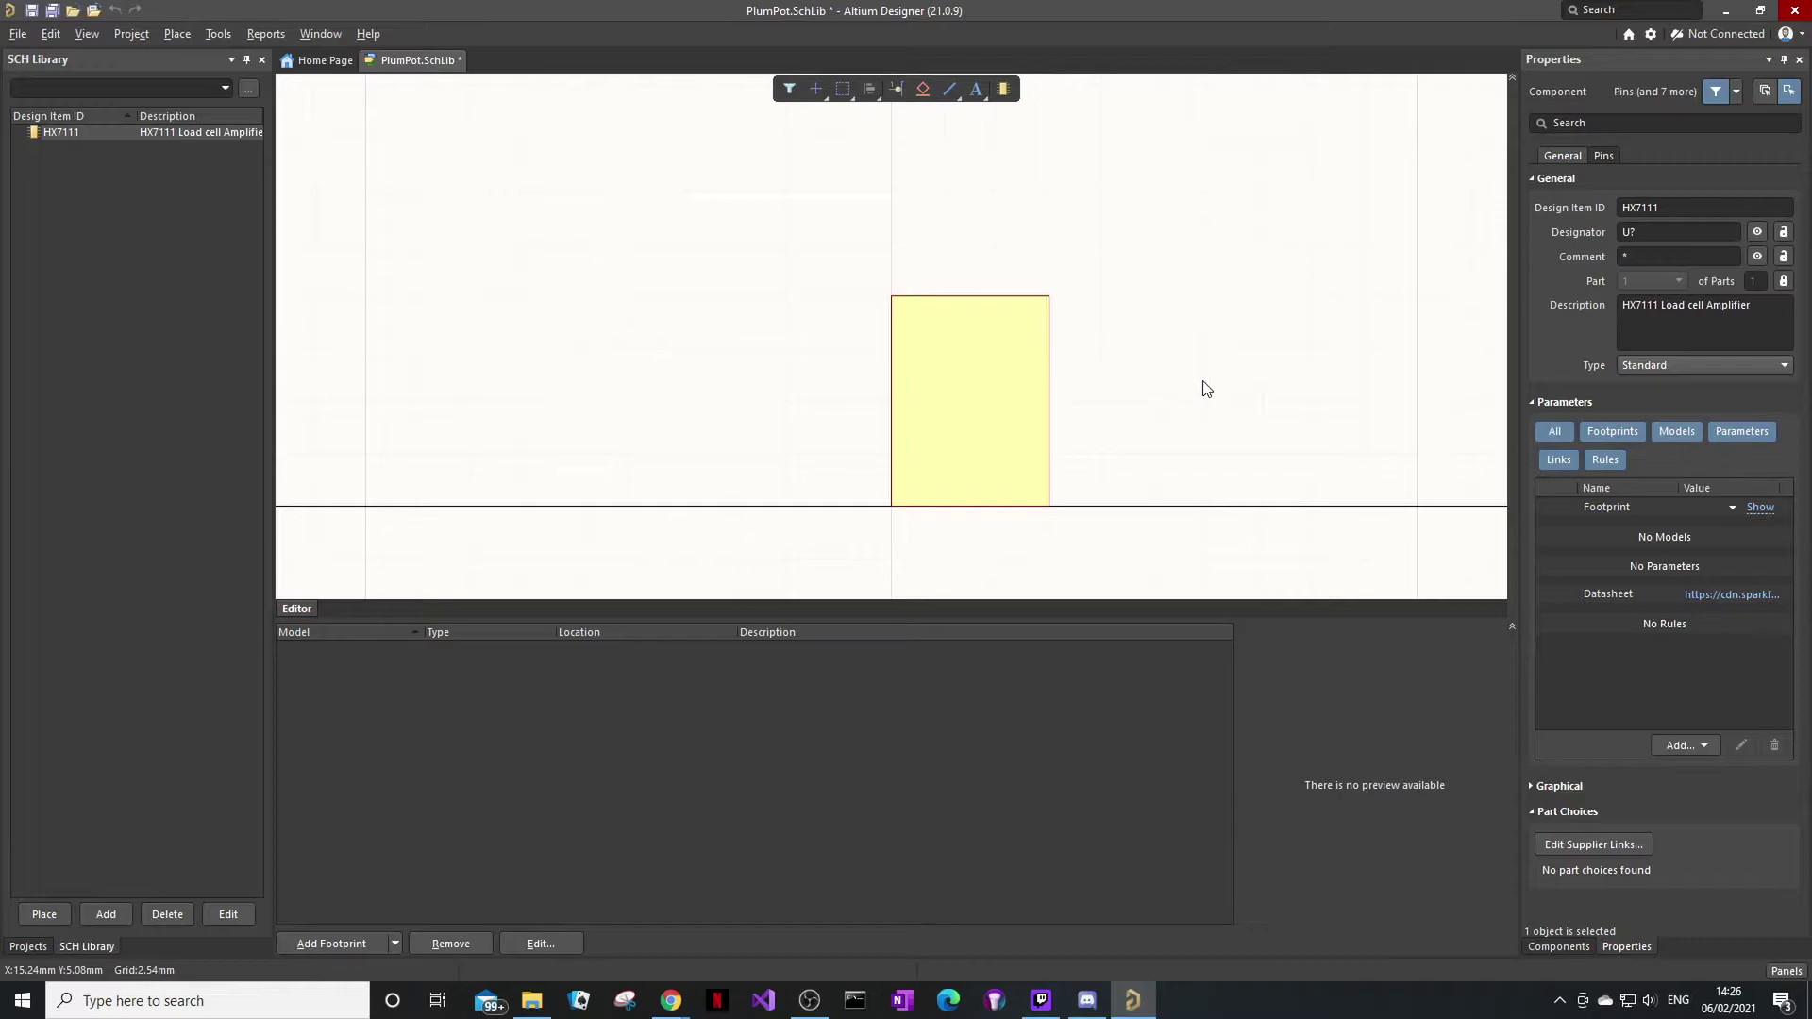
pyautogui.press('p')
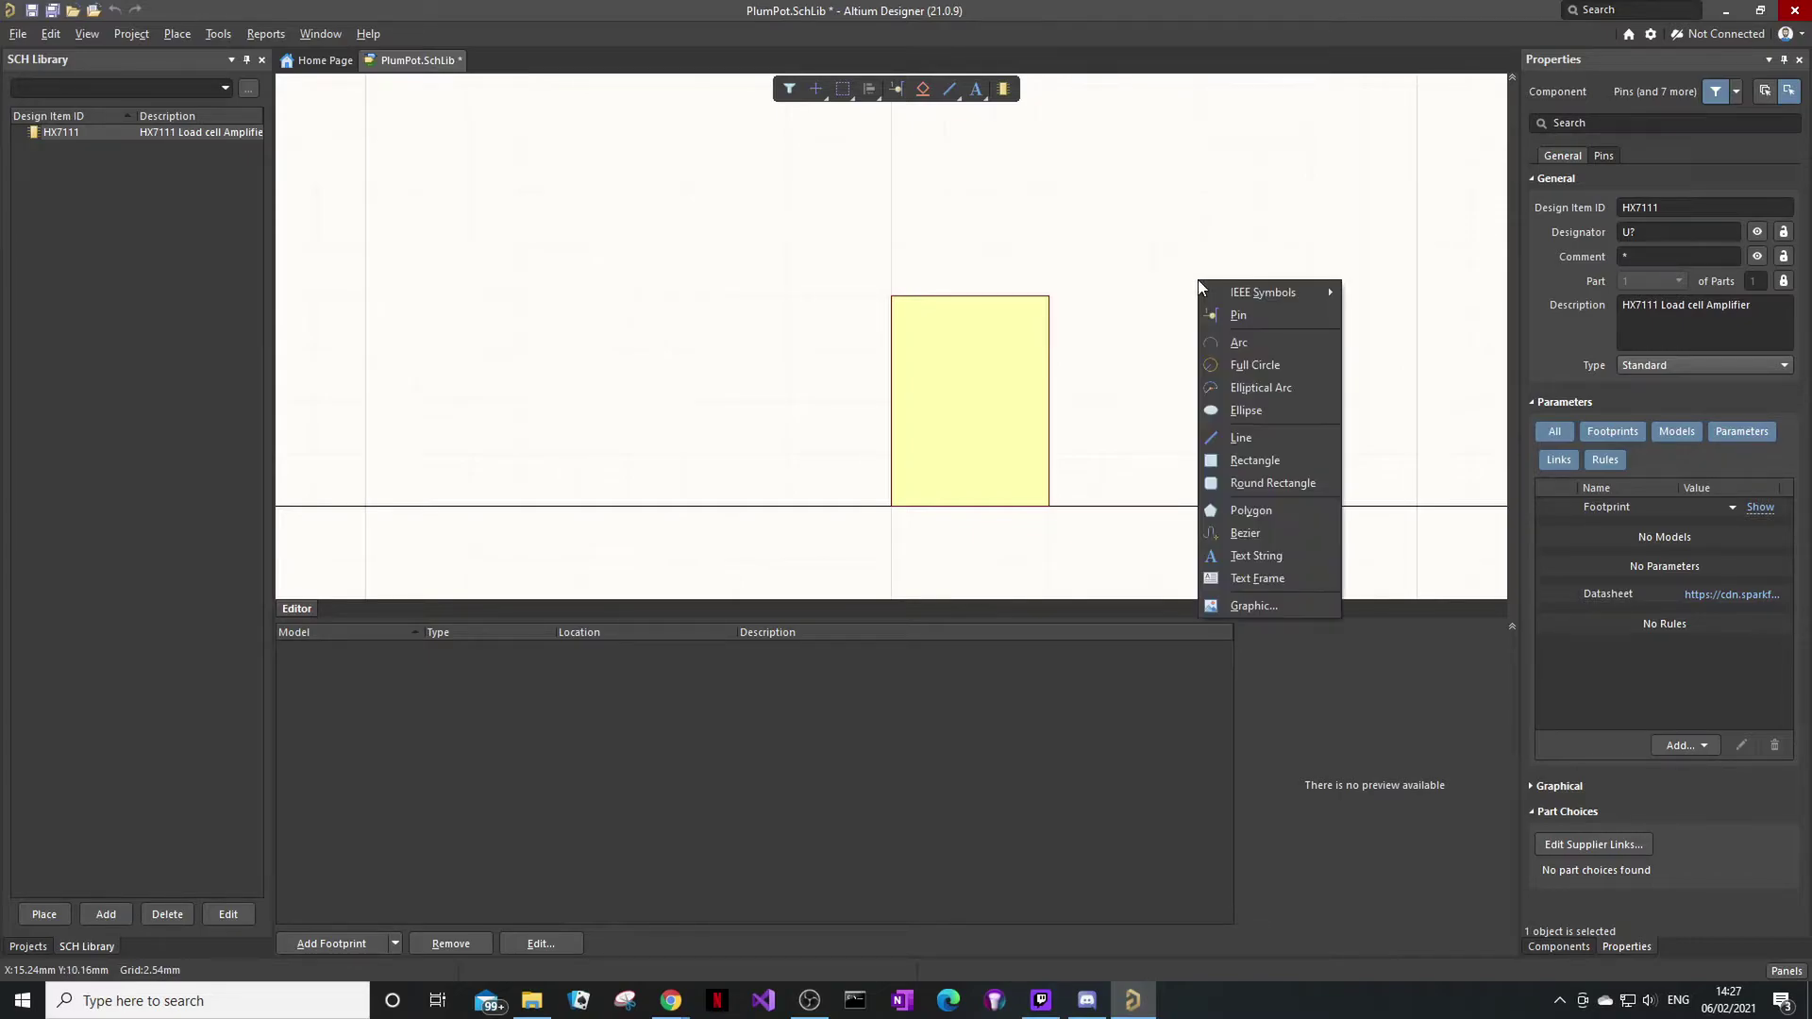
pyautogui.click(1231, 317)
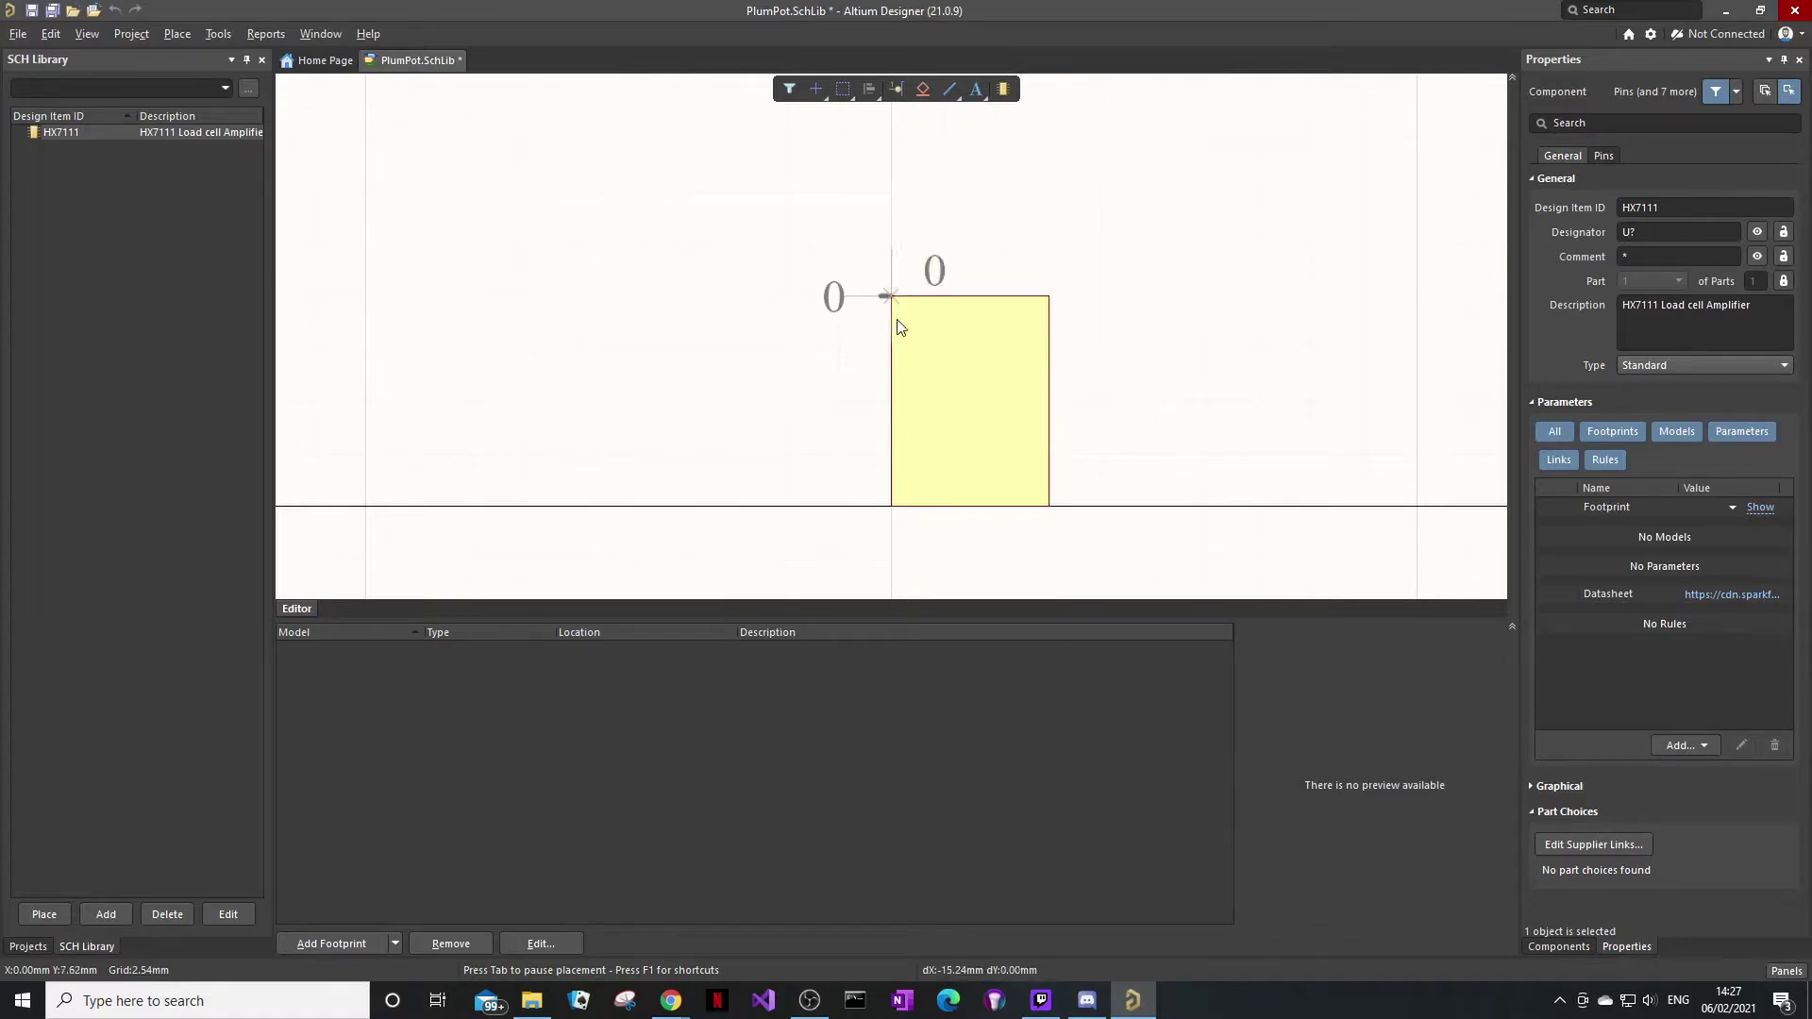
pyautogui.press('space')
pyautogui.press('space')
pyautogui.press('Escape')
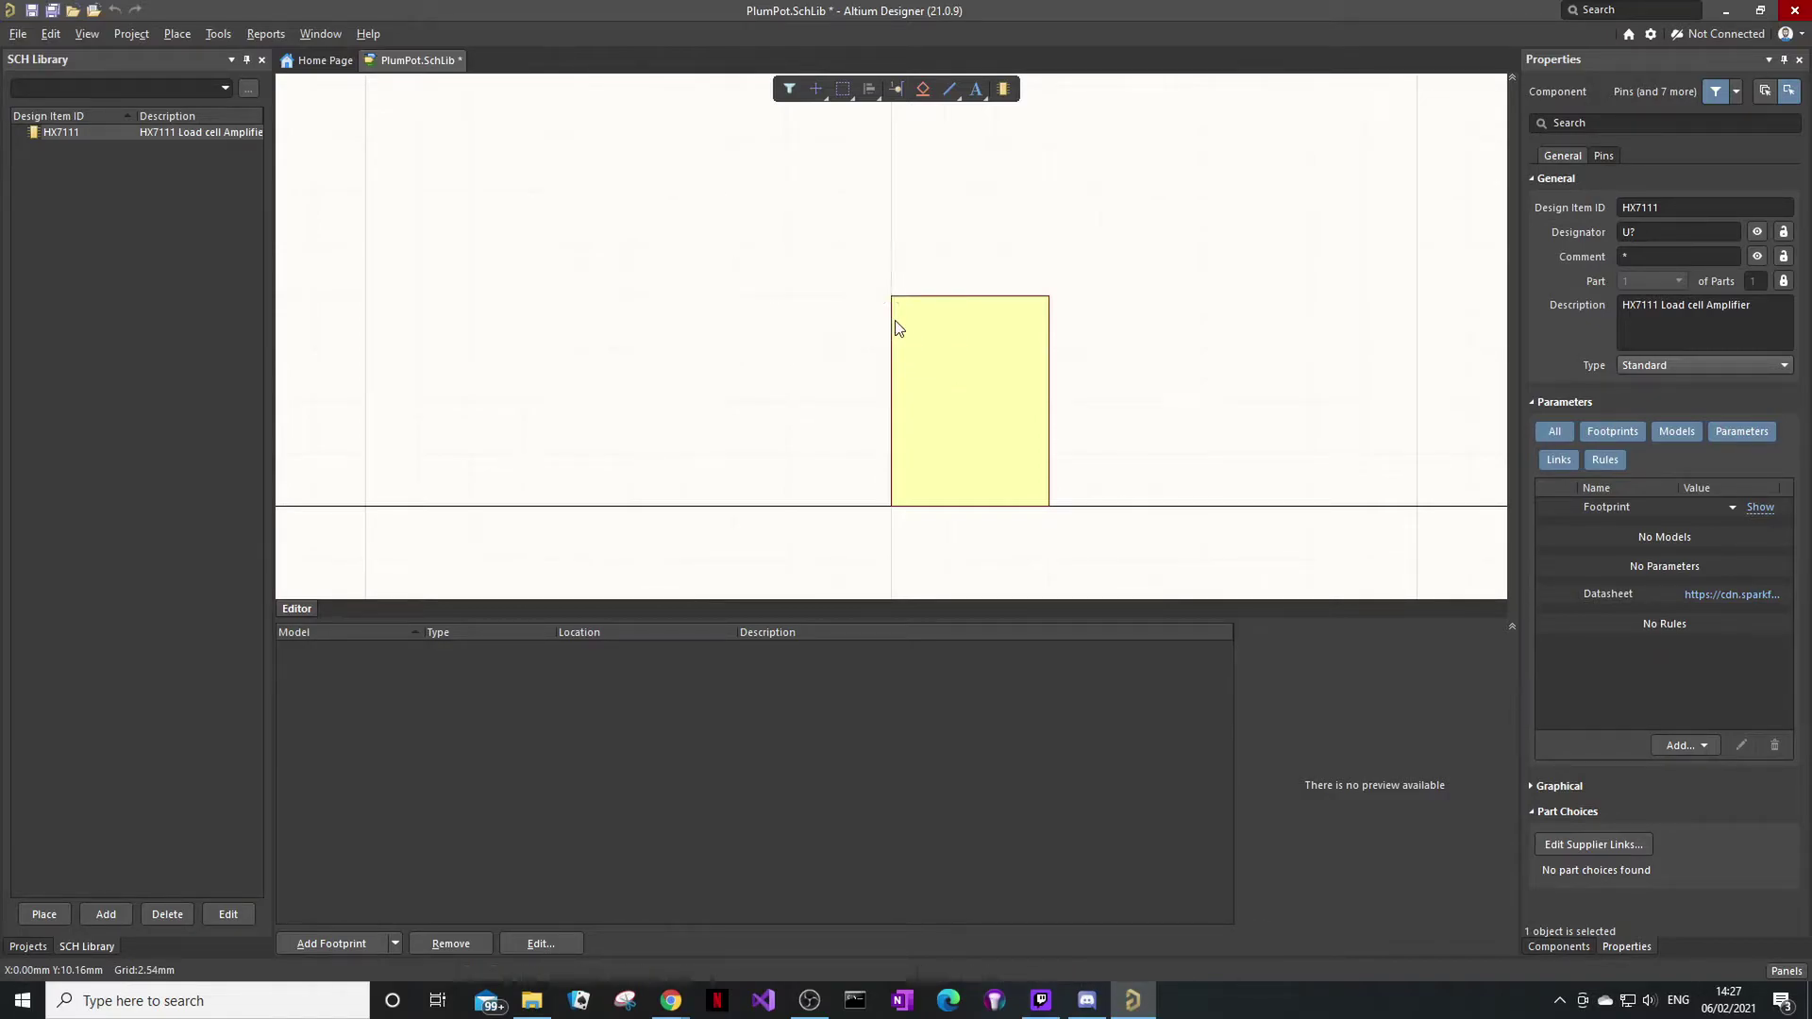
# Switch the snap grid to 1 mm and enlarge the symbol body rectangle by moving its upper-right corner outward.
pyautogui.press('g')
pyautogui.press('g')
pyautogui.press('g')
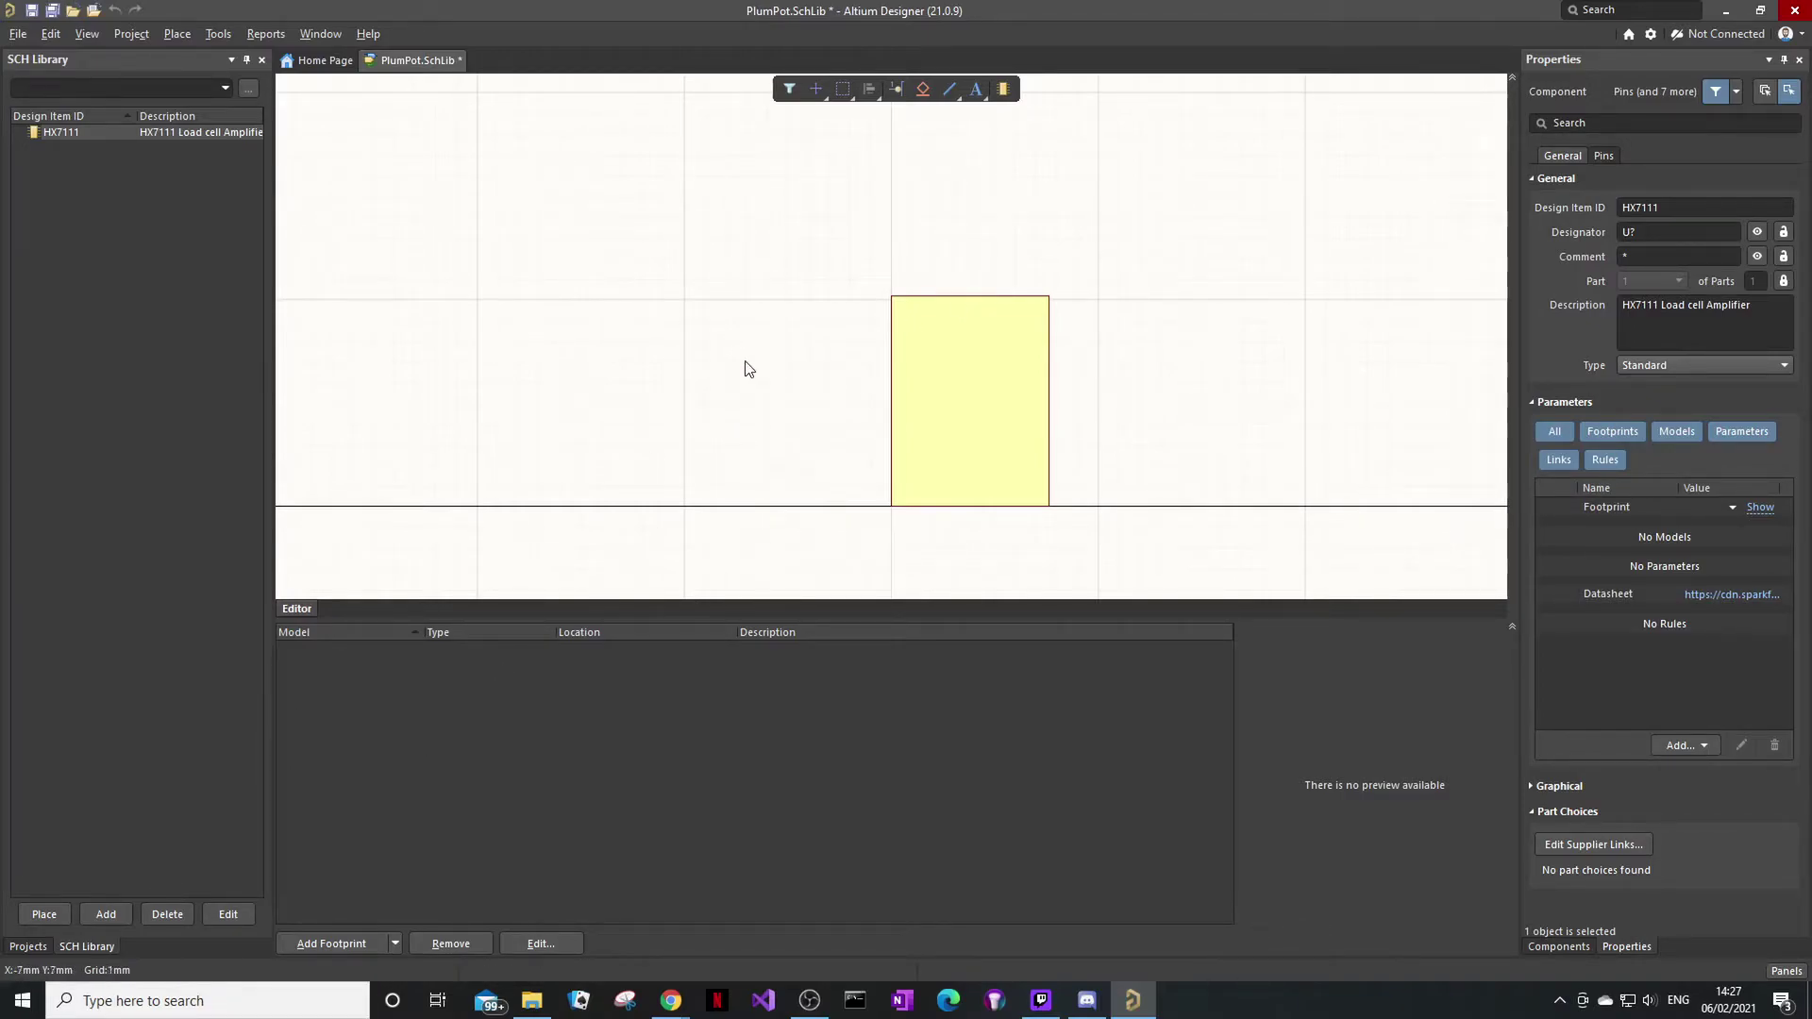
pyautogui.click(994, 343)
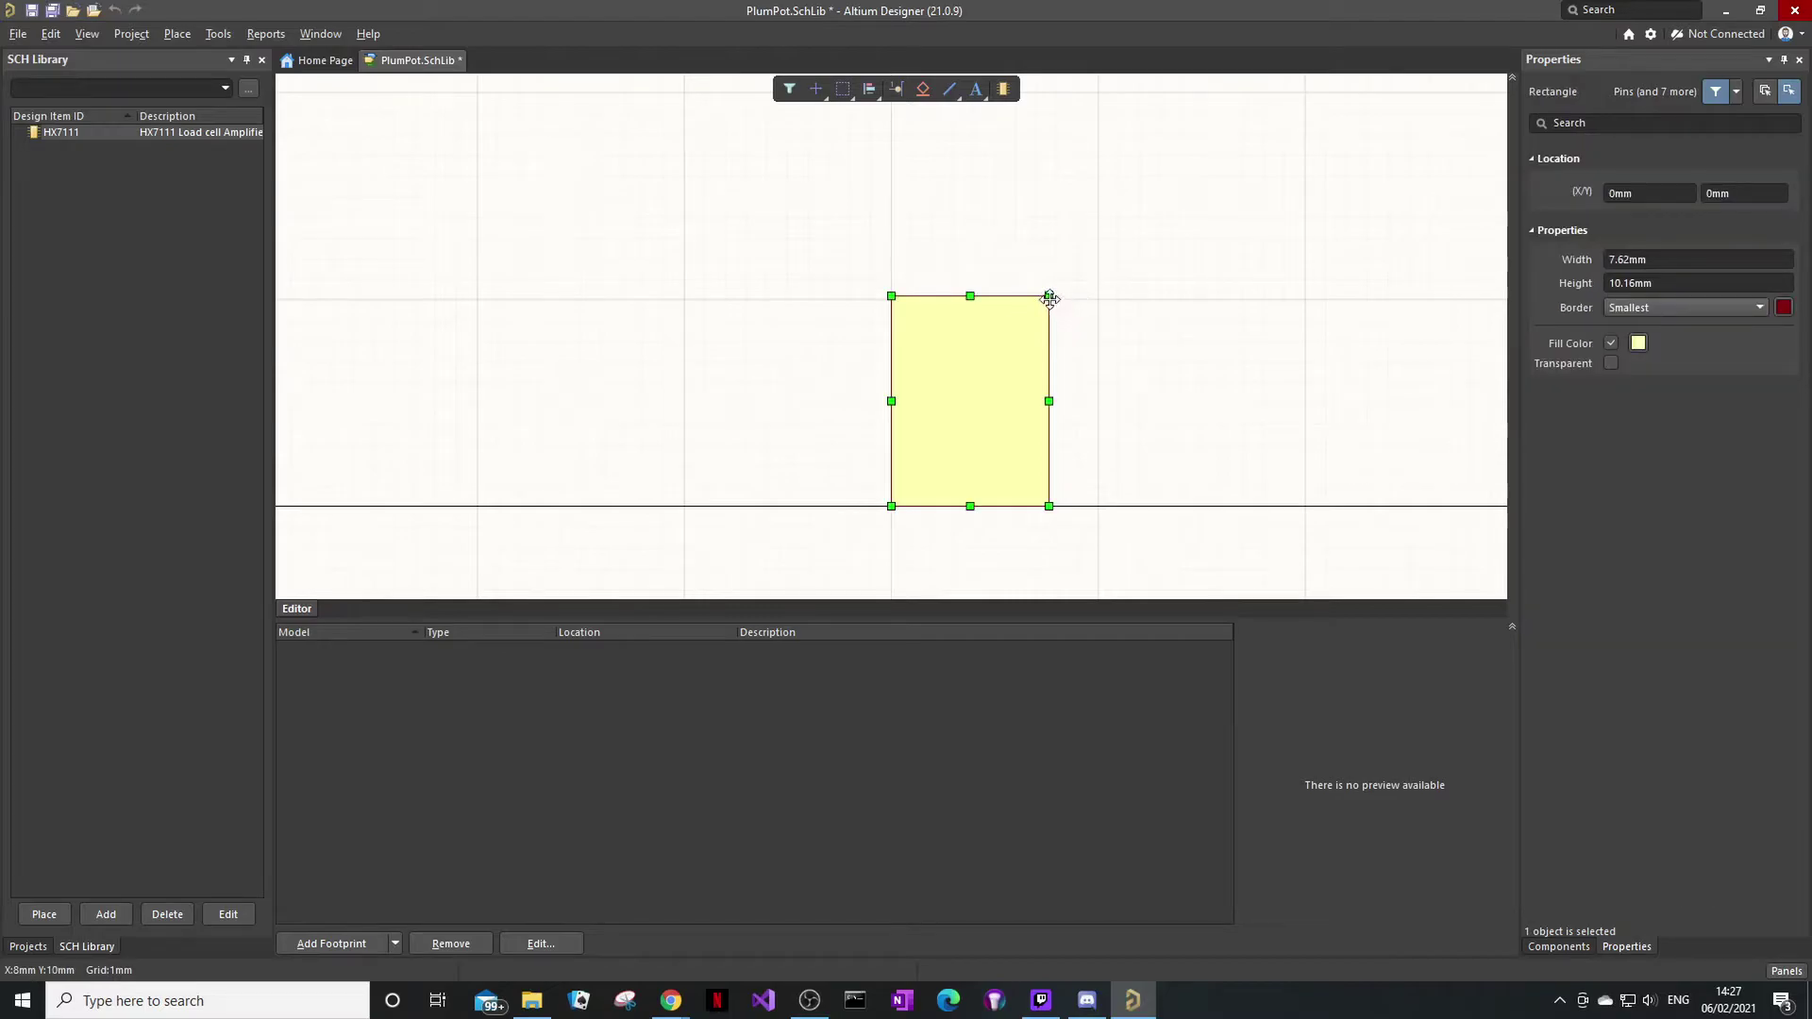
pyautogui.moveTo(1049, 298); pyautogui.dragTo(1161, 154)
# Place a pin on the left edge of the symbol body, just below its upper corner.
pyautogui.press('p')
pyautogui.press('p')
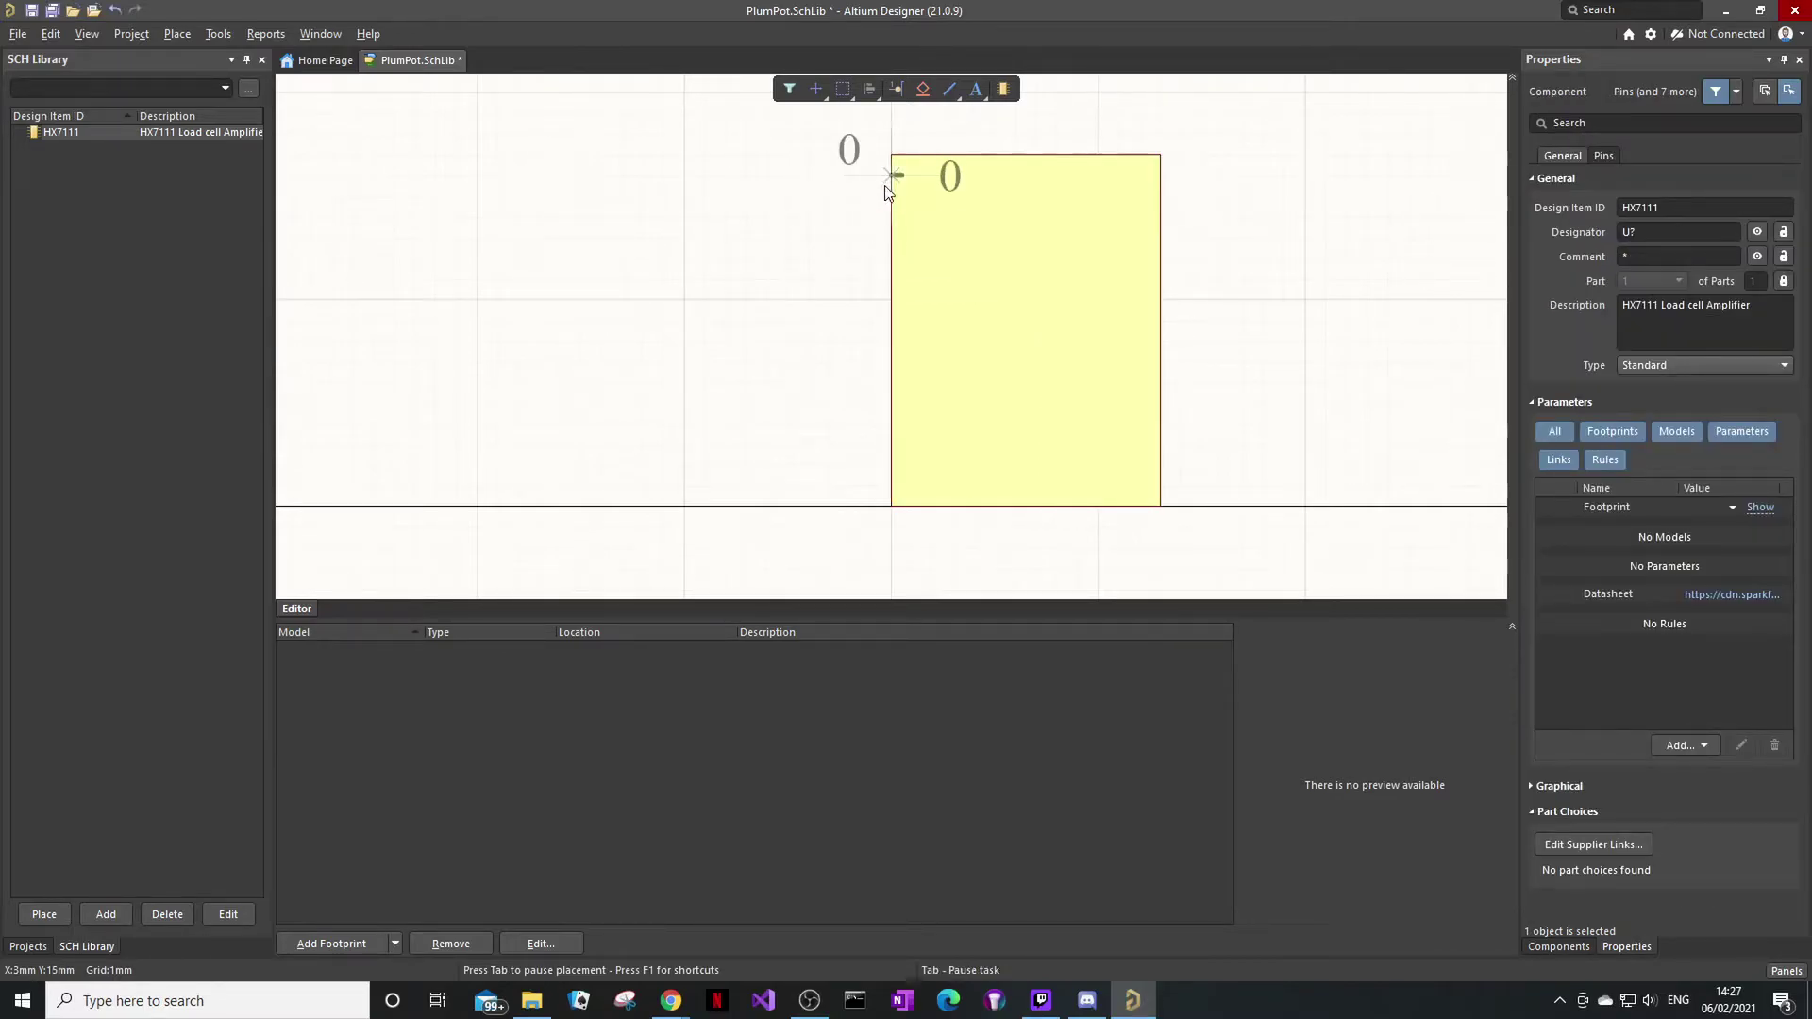
pyautogui.click(887, 189)
pyautogui.press('Escape')
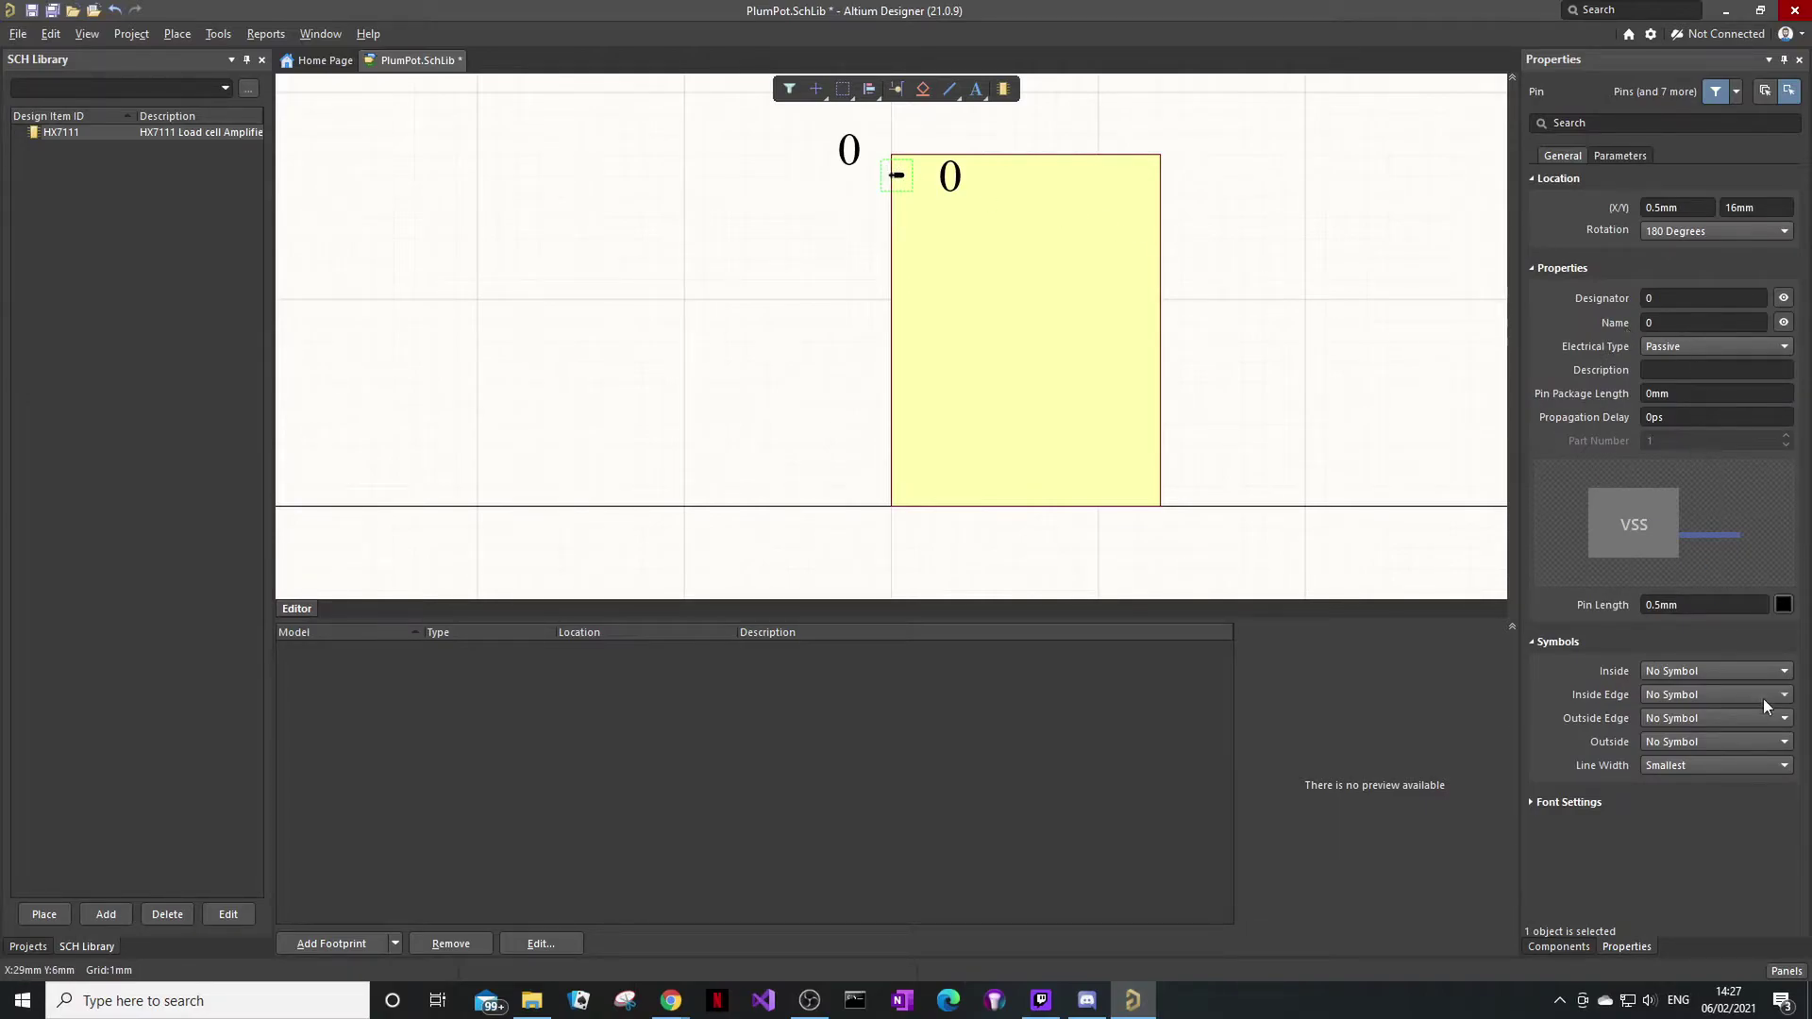
# Lengthen the pin to 1 mm, move it to X 0 mm on the body's left edge, and set its length to 2 mm.
pyautogui.click(1713, 610)
pyautogui.write('1')
pyautogui.press('Return')
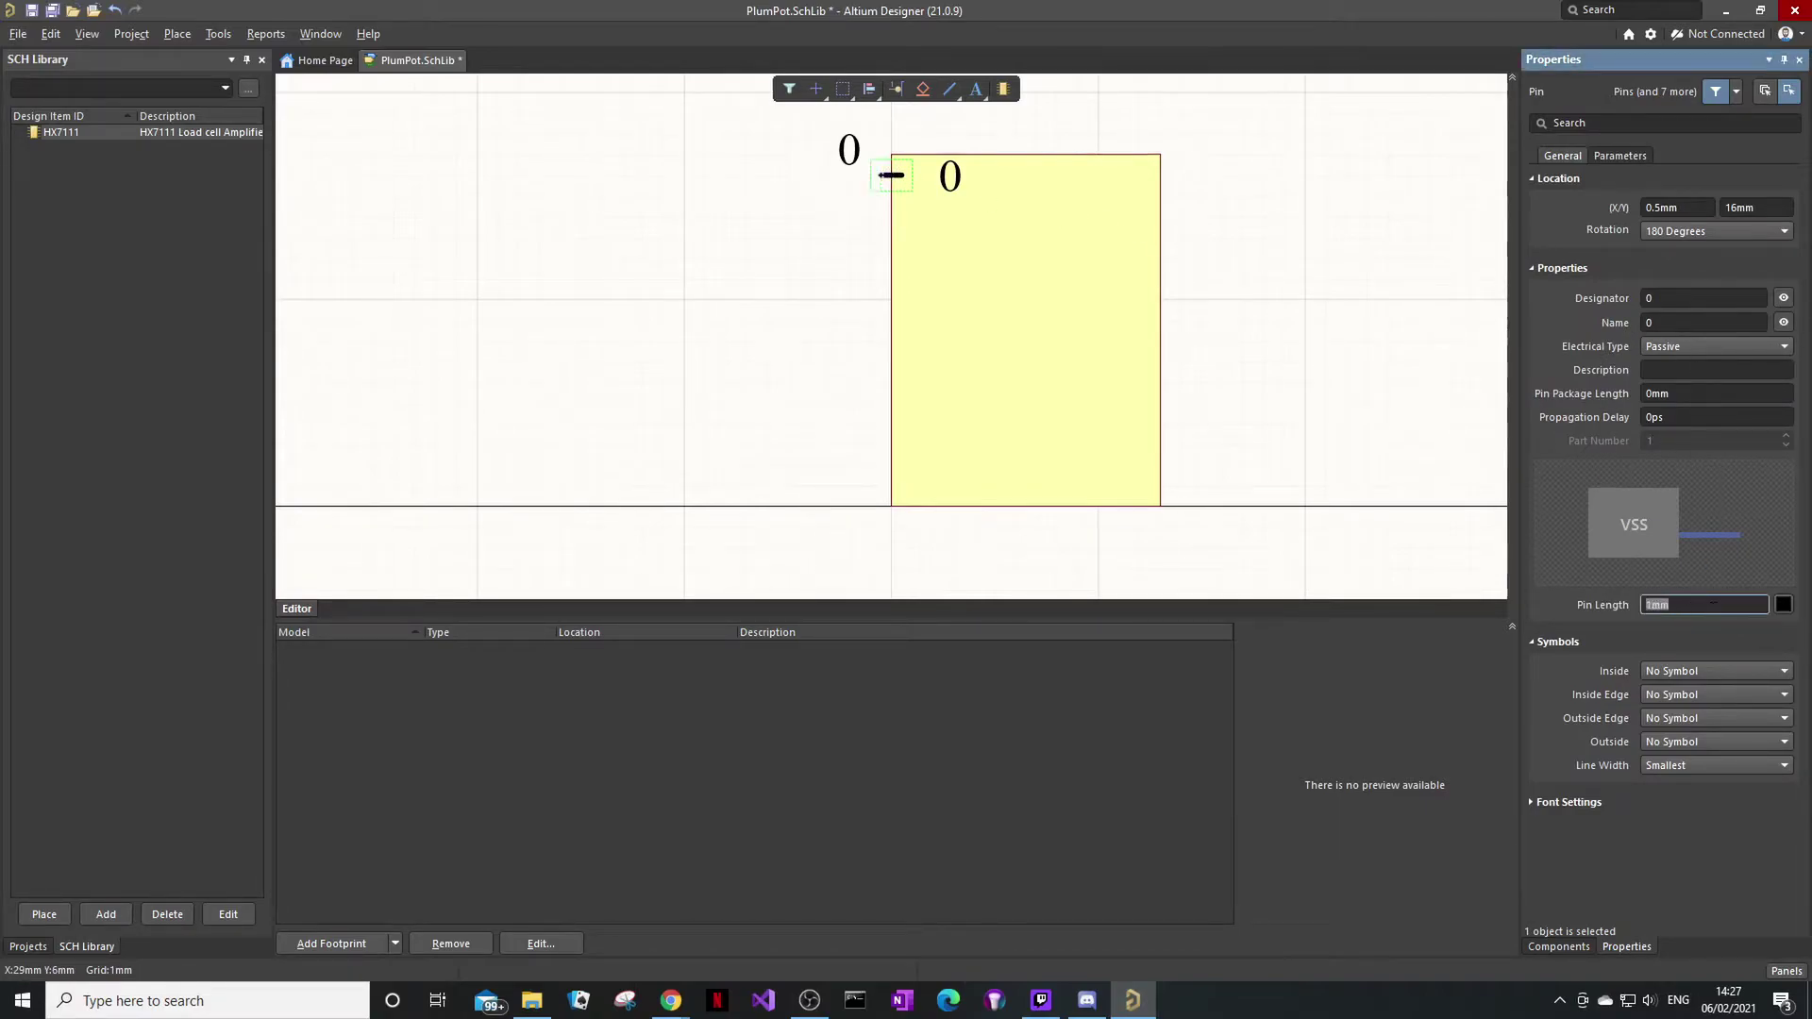
pyautogui.click(861, 175)
pyautogui.moveTo(862, 175); pyautogui.dragTo(868, 175)
pyautogui.click(1704, 604)
pyautogui.write('2')
pyautogui.press('Return')
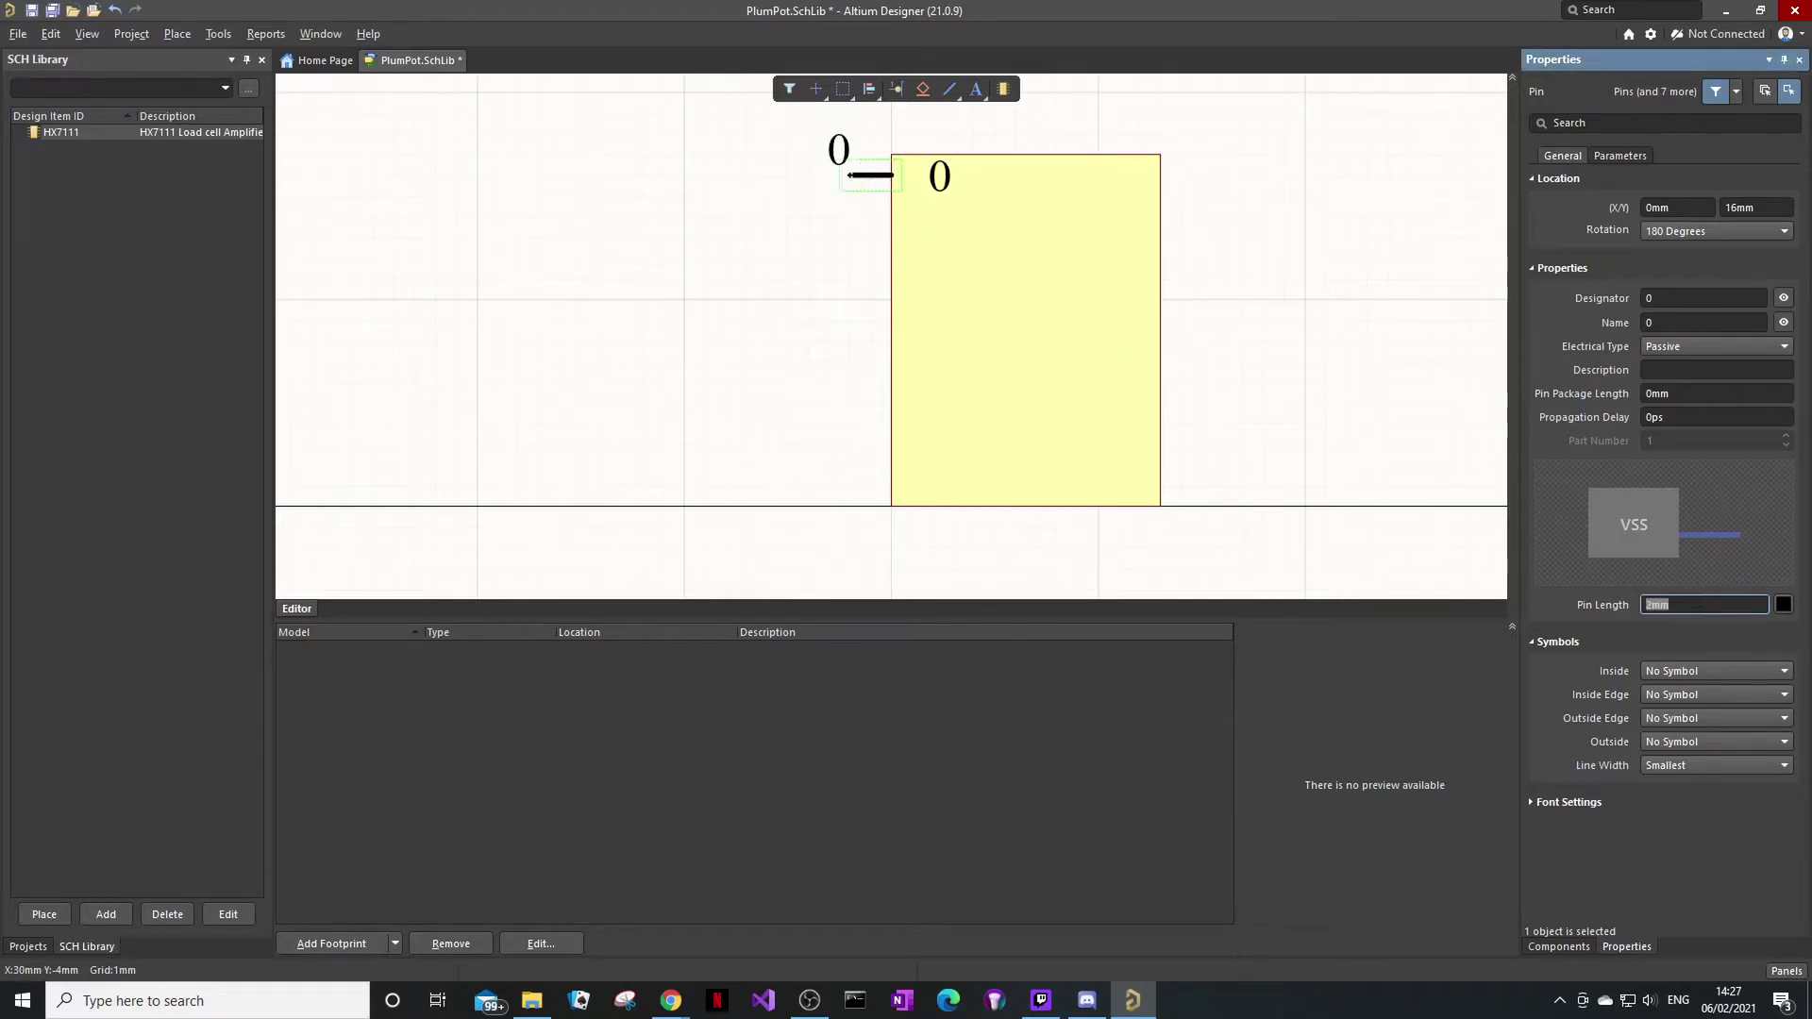
# Examine the placed pin up close, including its outer connection end and how it meets the body edge.
pyautogui.click(821, 291)
pyautogui.click(857, 175)
pyautogui.scroll(1, 857, 179)
pyautogui.keyDown('ctrl'); pyautogui.scroll(2, 854, 227); pyautogui.keyUp('ctrl')
pyautogui.keyDown('ctrl'); pyautogui.scroll(3, 845, 244); pyautogui.keyUp('ctrl')
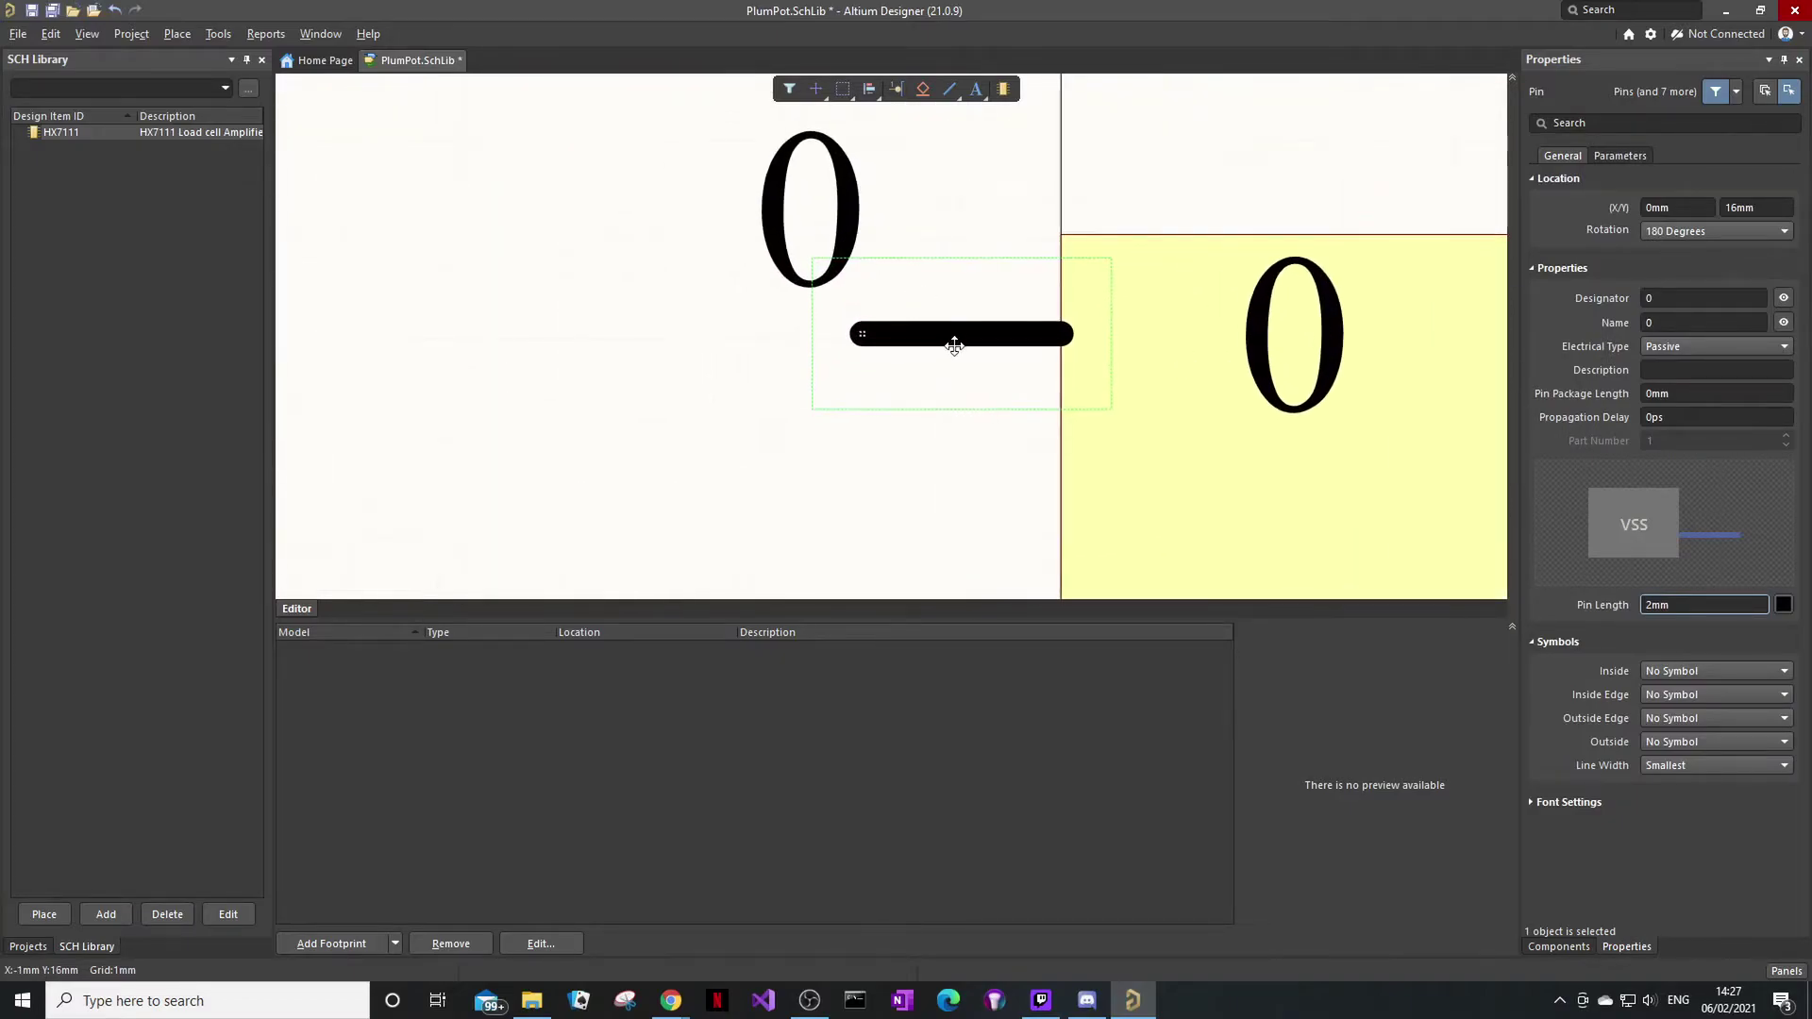
pyautogui.click(852, 335)
pyautogui.scroll(-1, 866, 331)
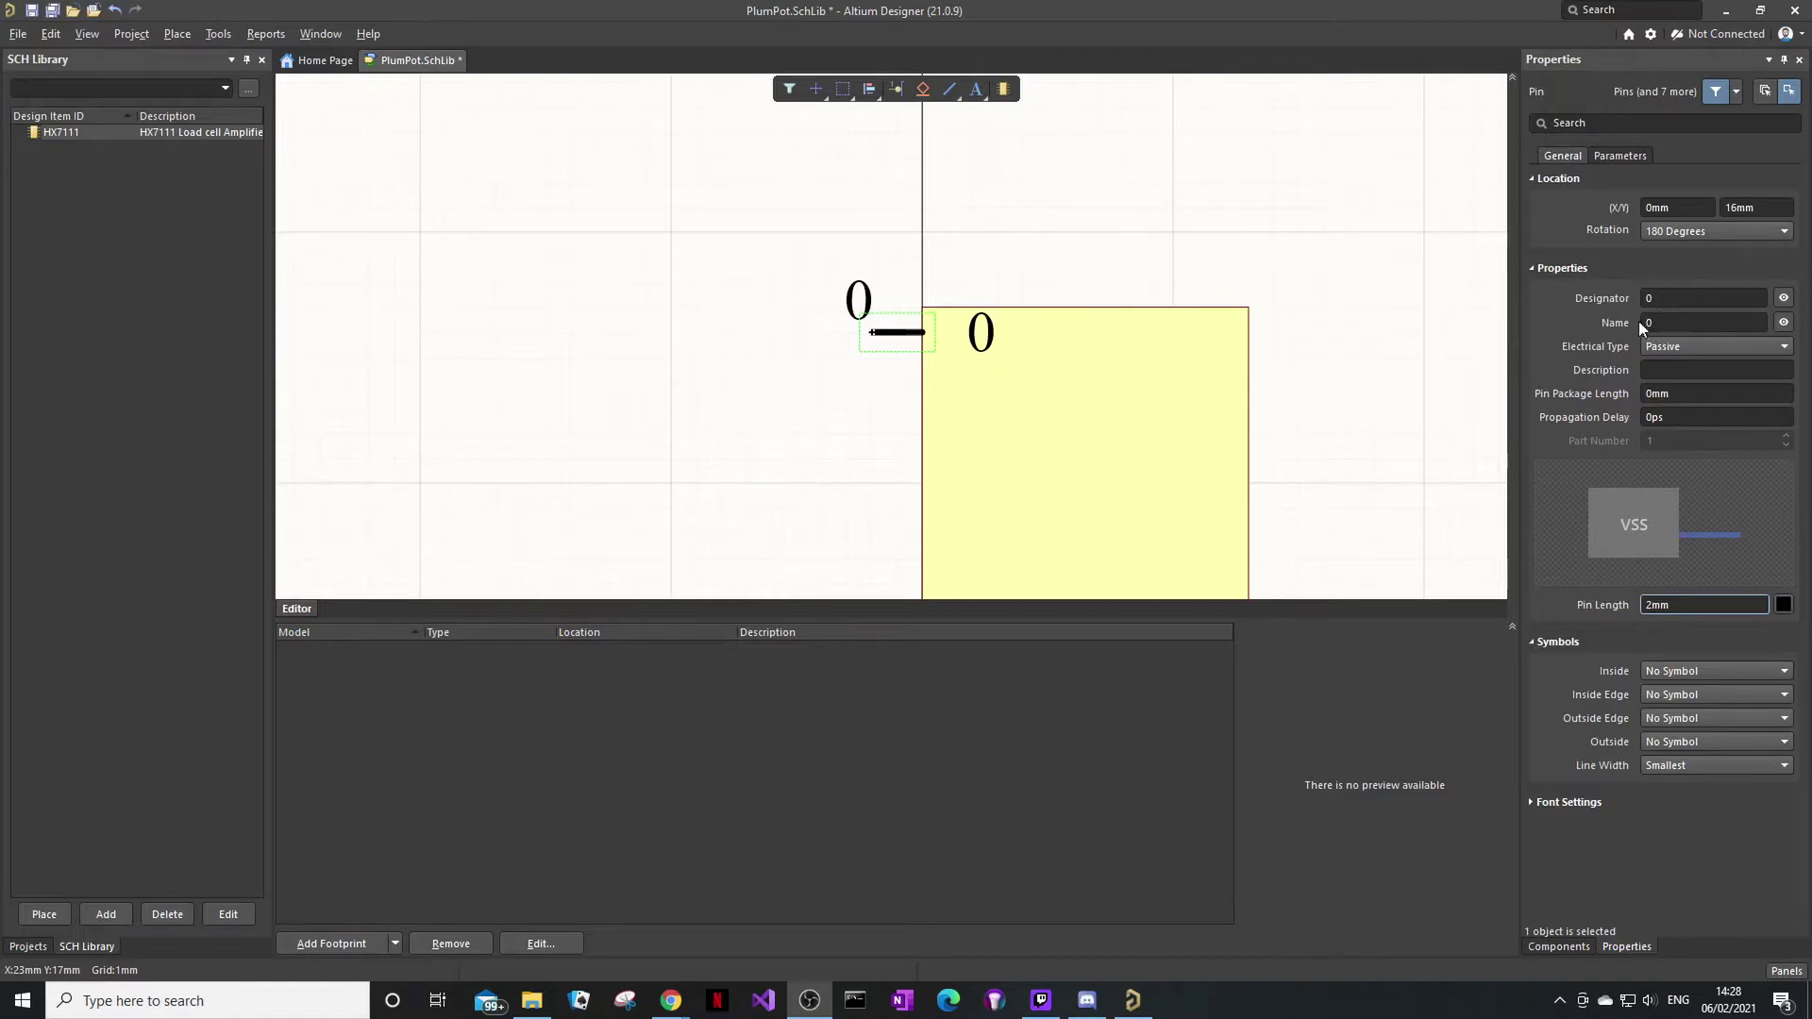
# Set the pin's designator to 1, check the datasheet's pin diagram in the browser, and name the pin VSUP in Altium Designer.
pyautogui.click(1664, 300)
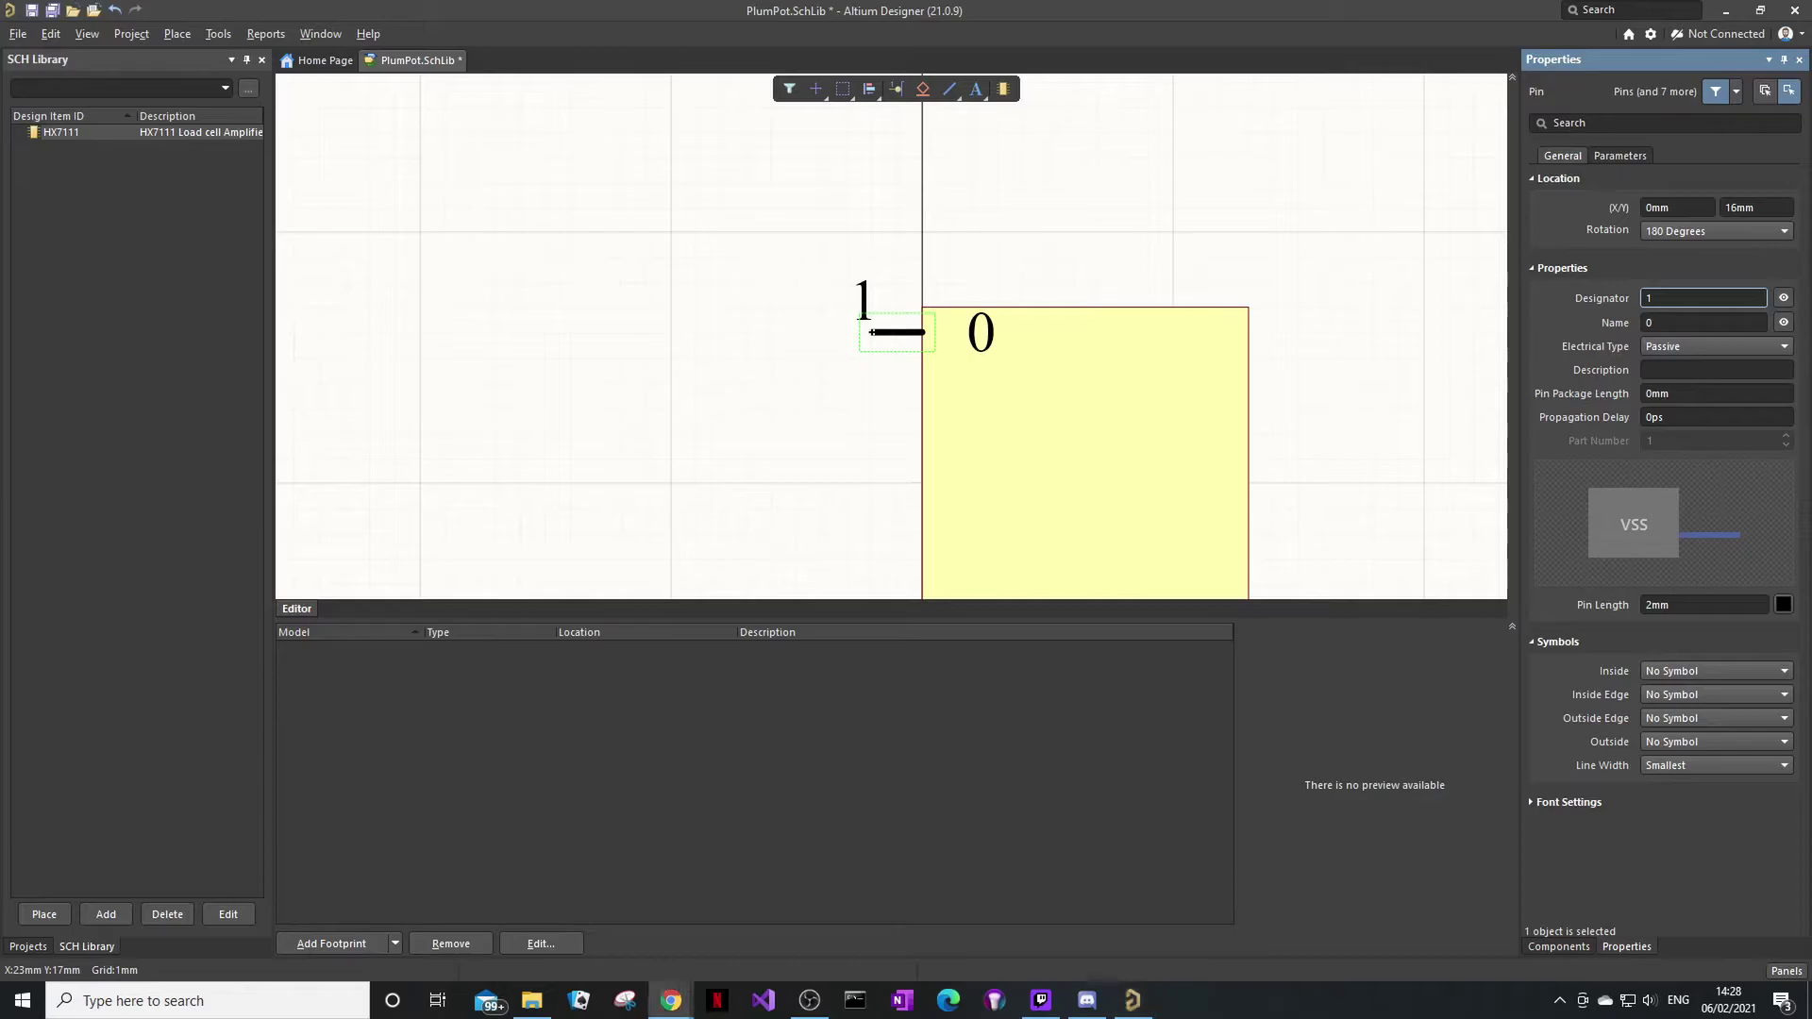
pyautogui.hotkey('alt', 'Tab')
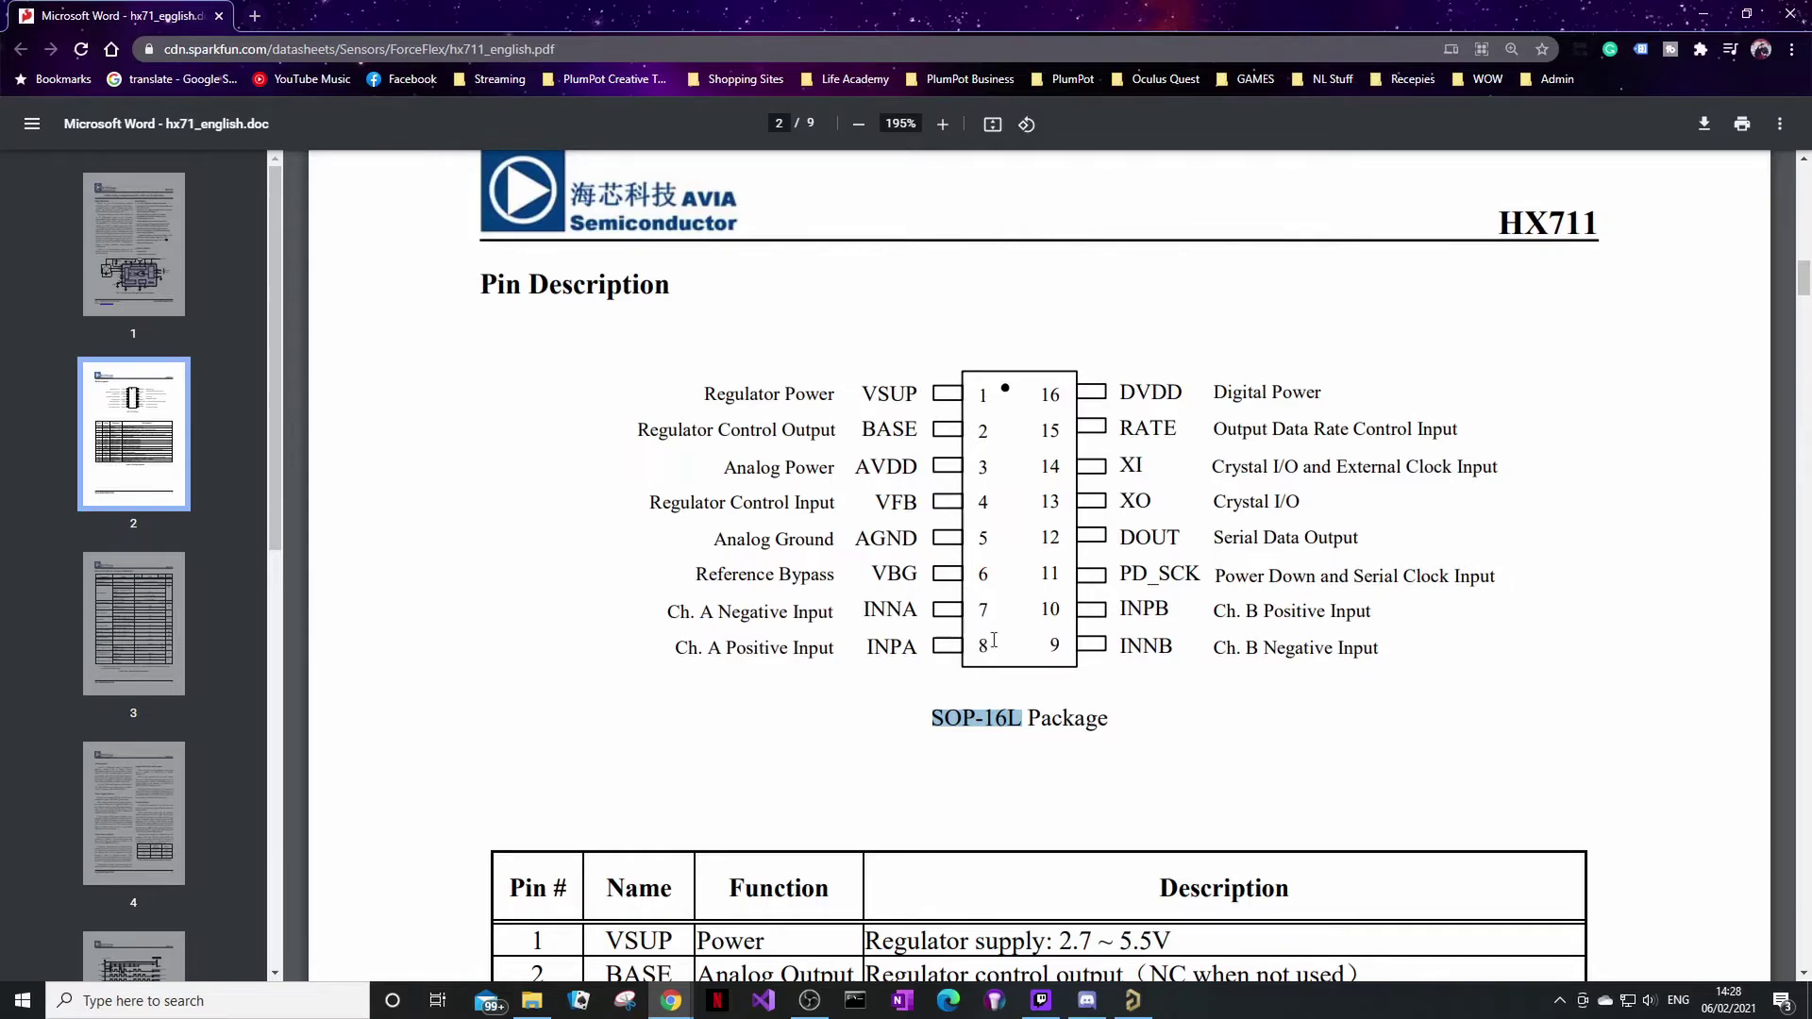
pyautogui.moveTo(1042, 28); pyautogui.dragTo(1811, 312)
pyautogui.click(1666, 322)
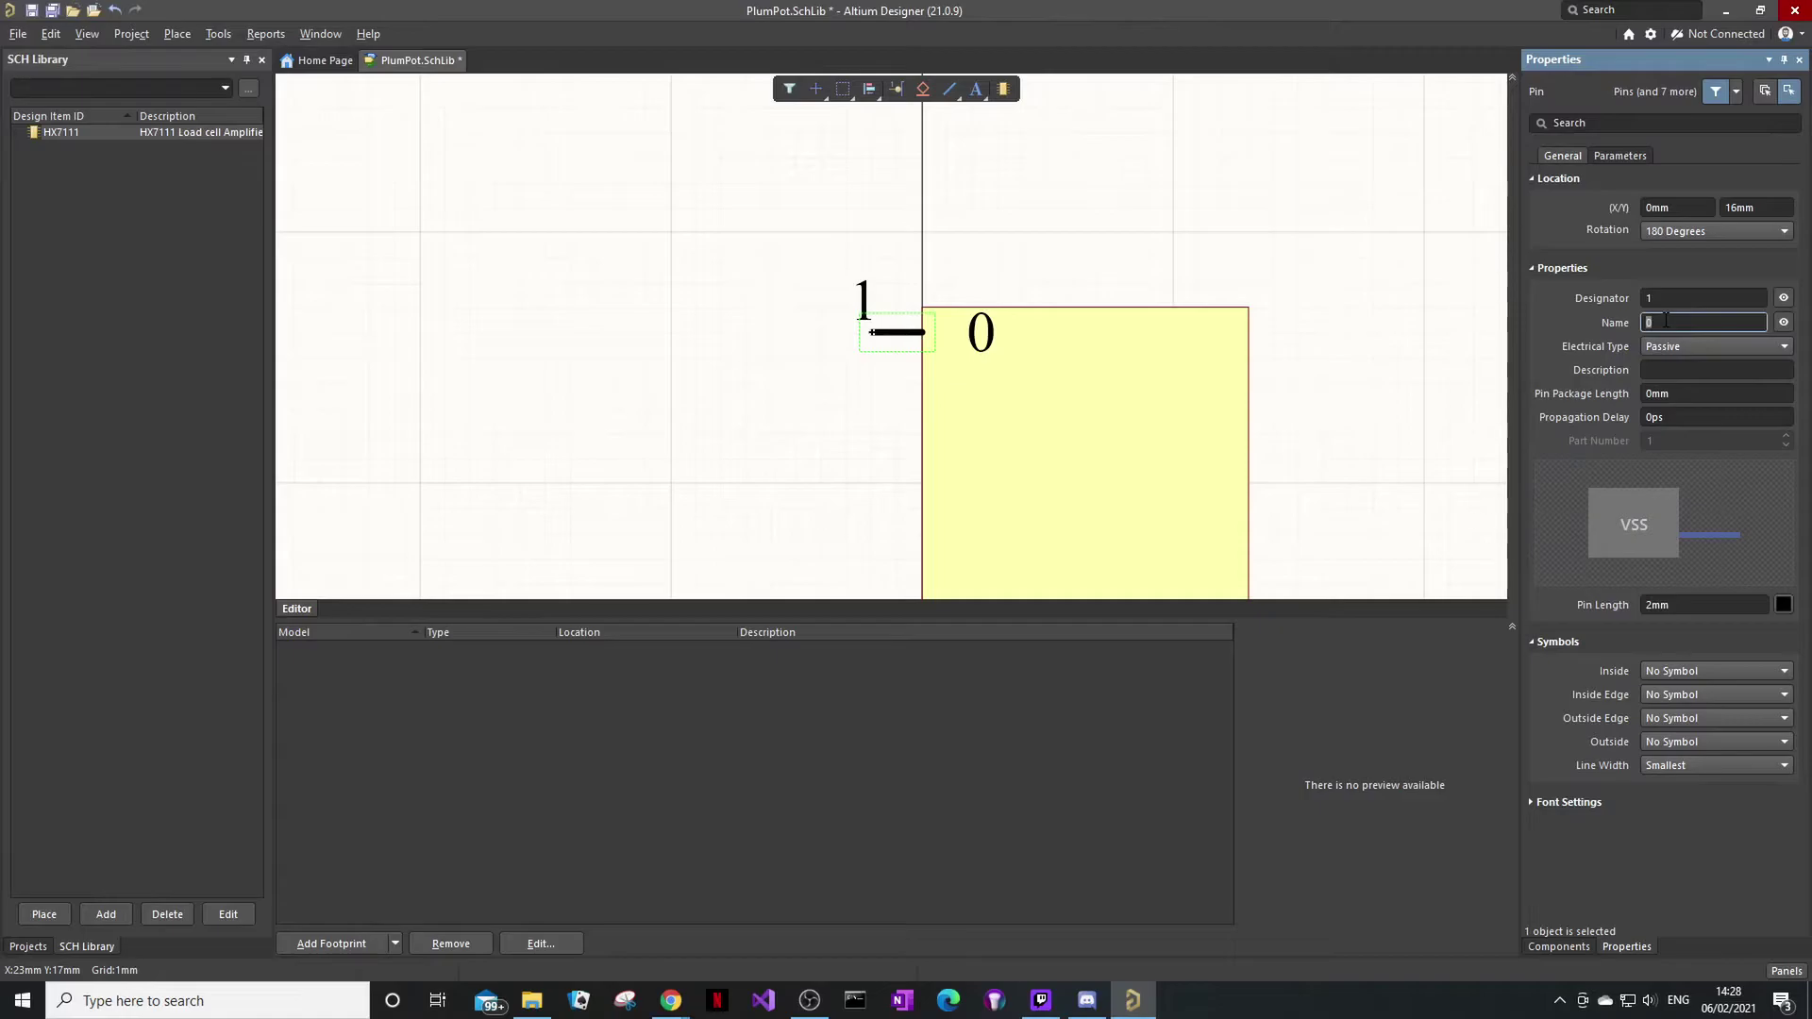
pyautogui.write('VSU')
pyautogui.click(1193, 271)
# Enlarge the symbol body to 28 mm by 28 mm and keep the VSUP pin near its upper-left corner at Y 26 mm.
pyautogui.keyDown('ctrl'); pyautogui.scroll(2, 1054, 367); pyautogui.keyUp('ctrl')
pyautogui.keyDown('ctrl'); pyautogui.scroll(-4, 1054, 366); pyautogui.keyUp('ctrl')
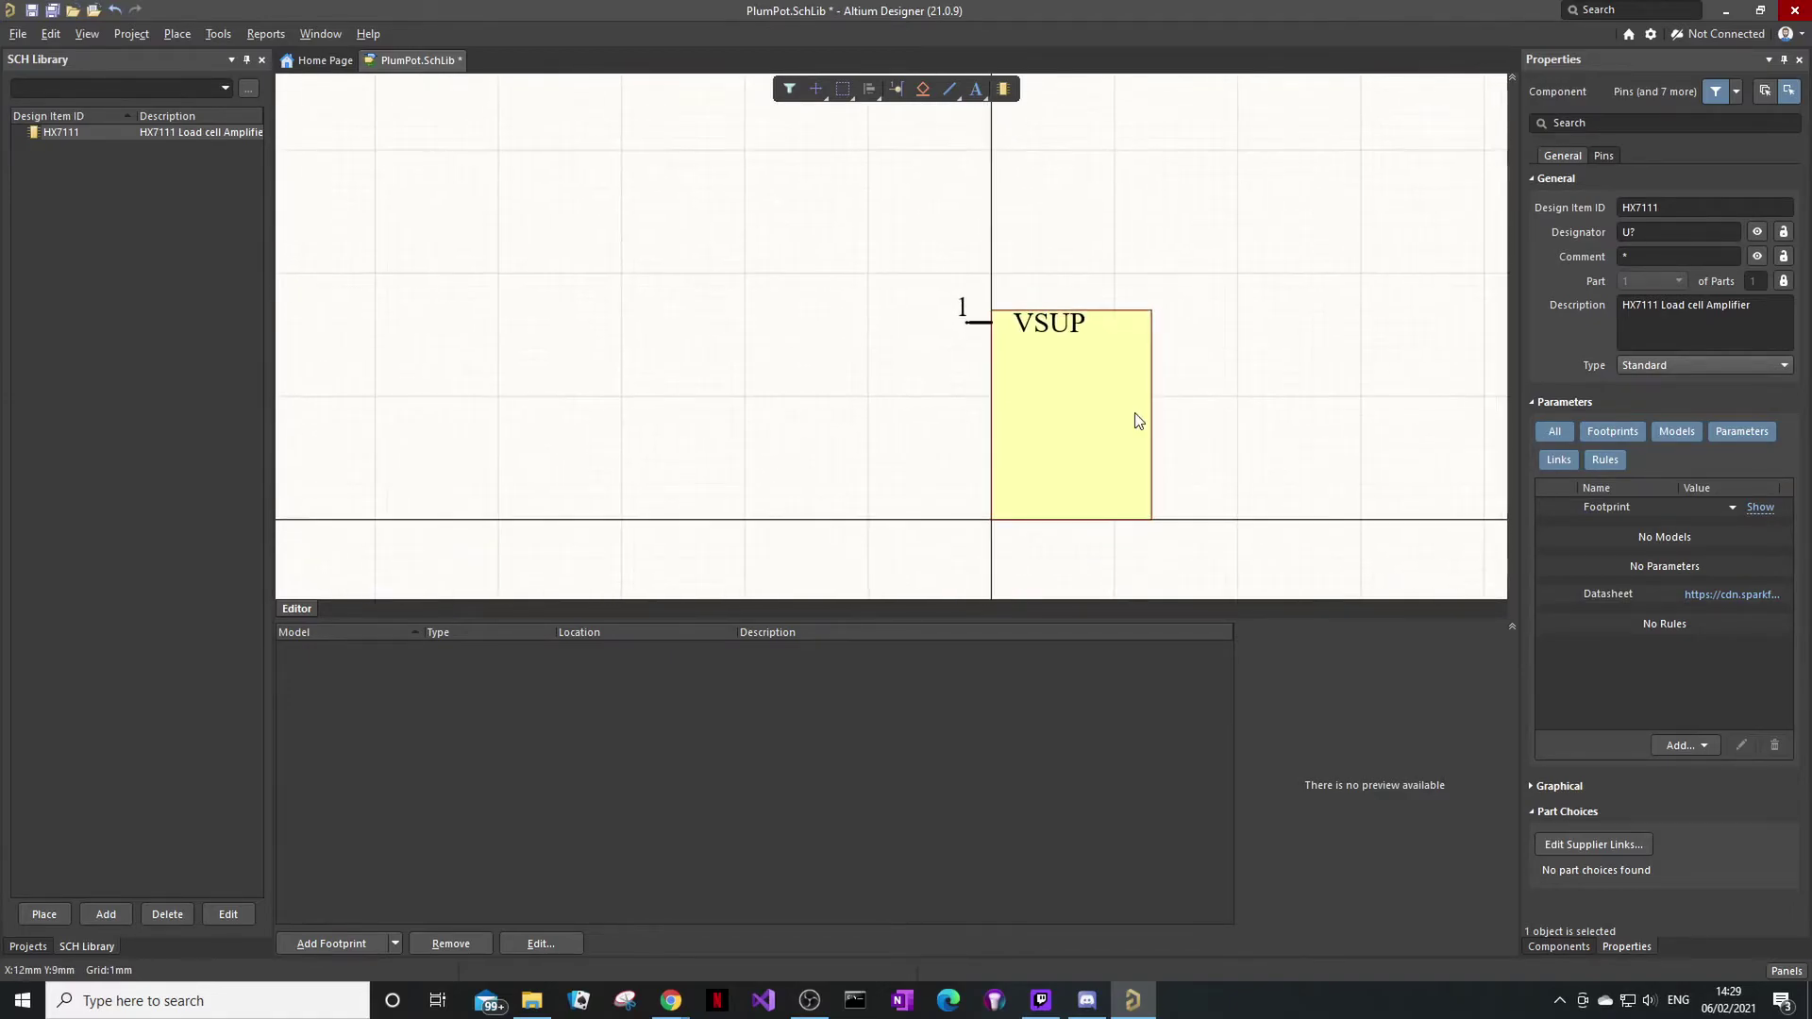
pyautogui.moveTo(1141, 416); pyautogui.dragTo(911, 404, button='right')
pyautogui.click(909, 399)
pyautogui.moveTo(934, 297); pyautogui.dragTo(1113, 169)
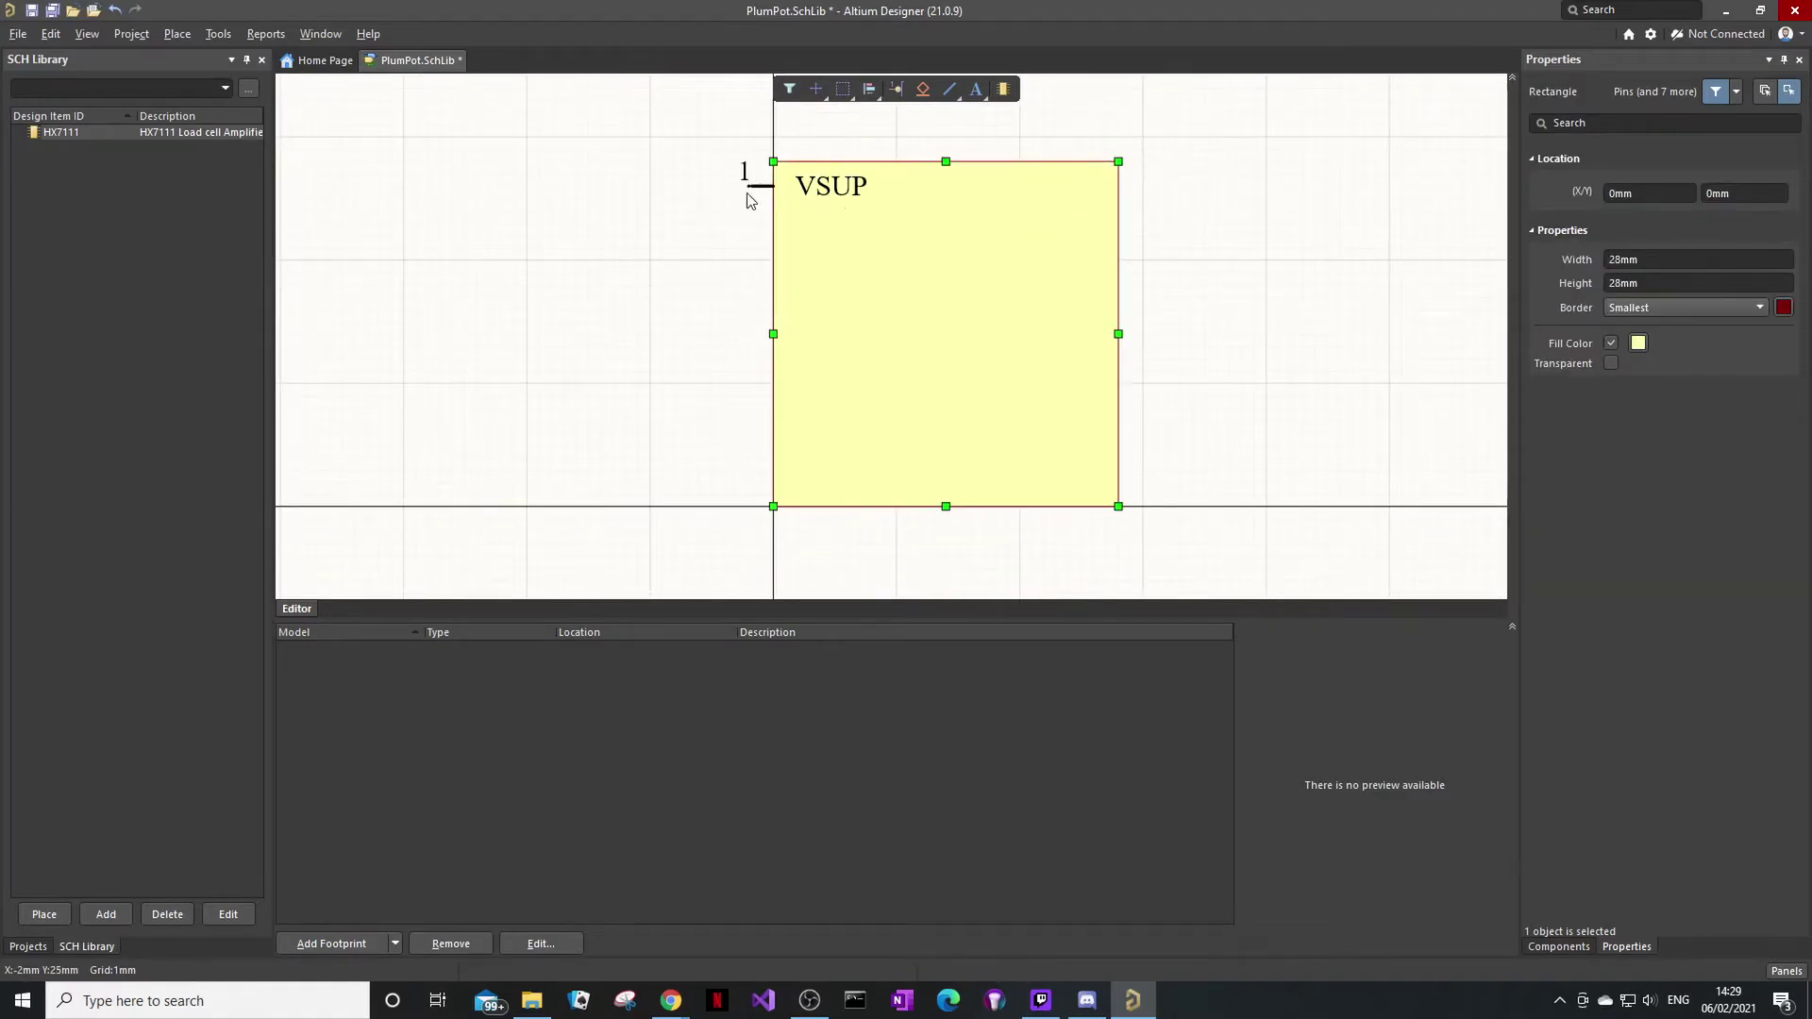
# Duplicate the VSUP pin to make eight evenly spaced pins on each side of the symbol body.
pyautogui.click(760, 187)
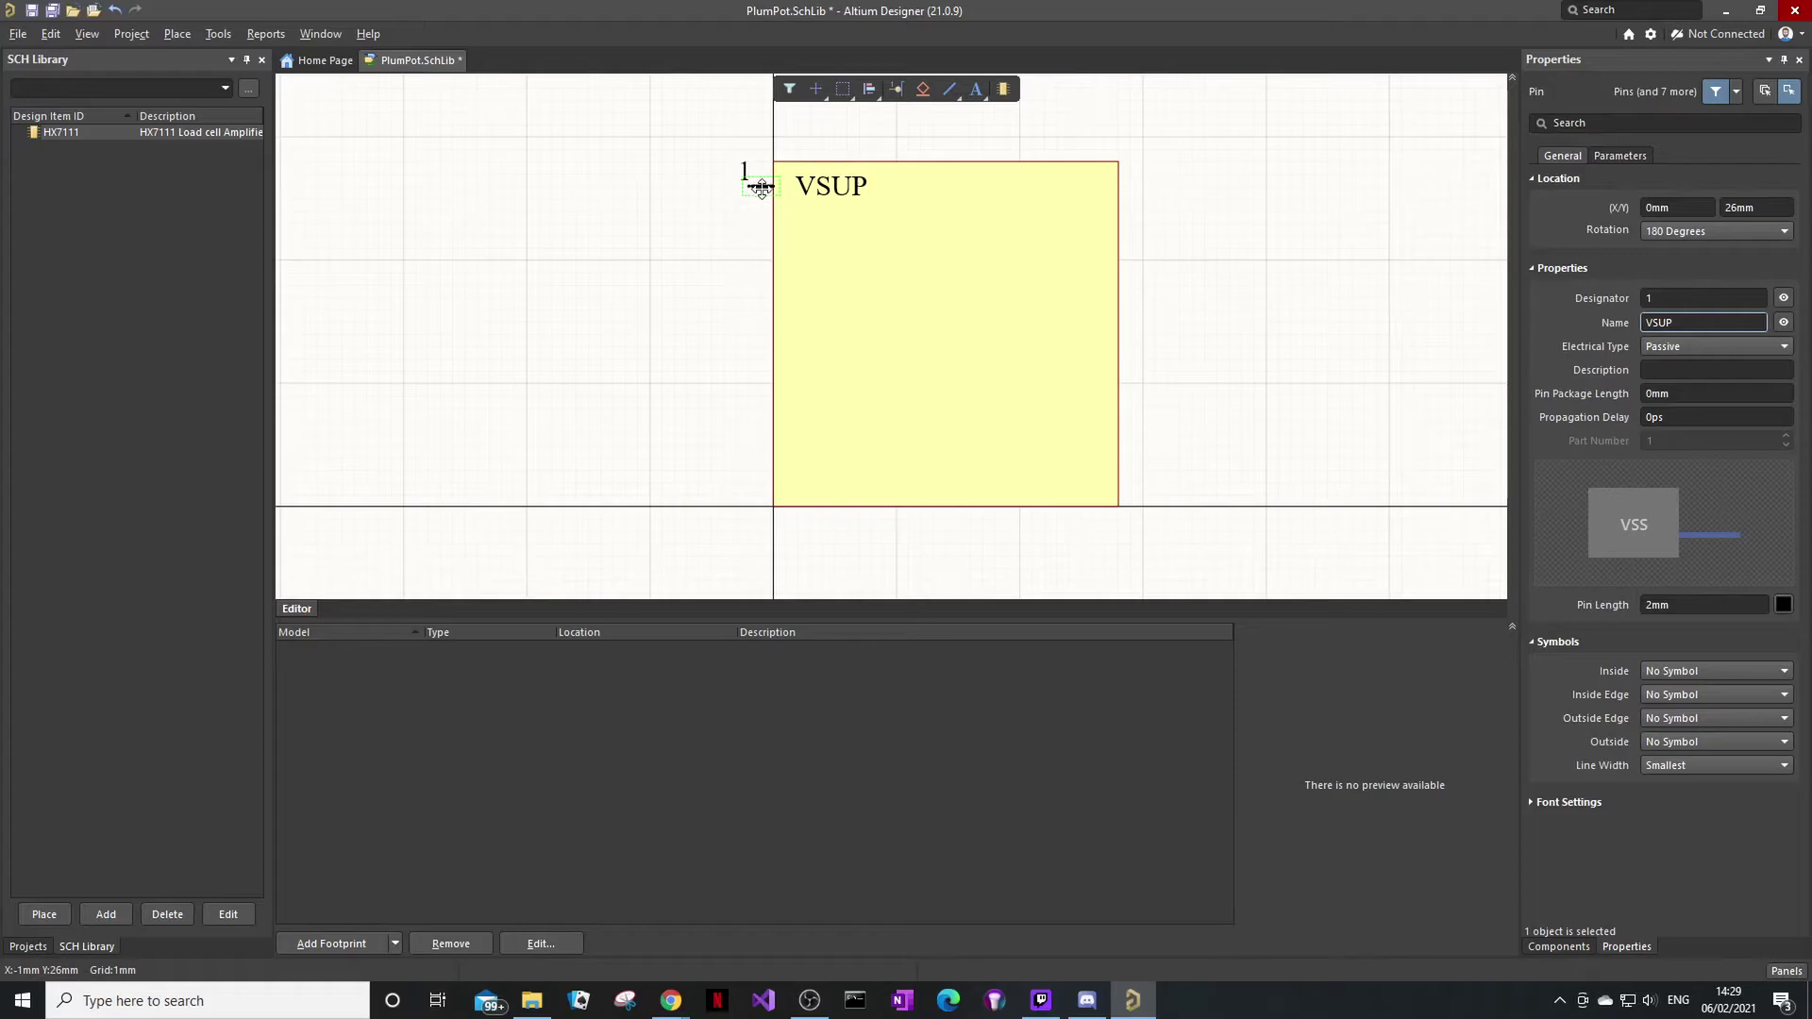
pyautogui.hotkey('ctrl', 'c')
pyautogui.hotkey('ctrl', 'v')
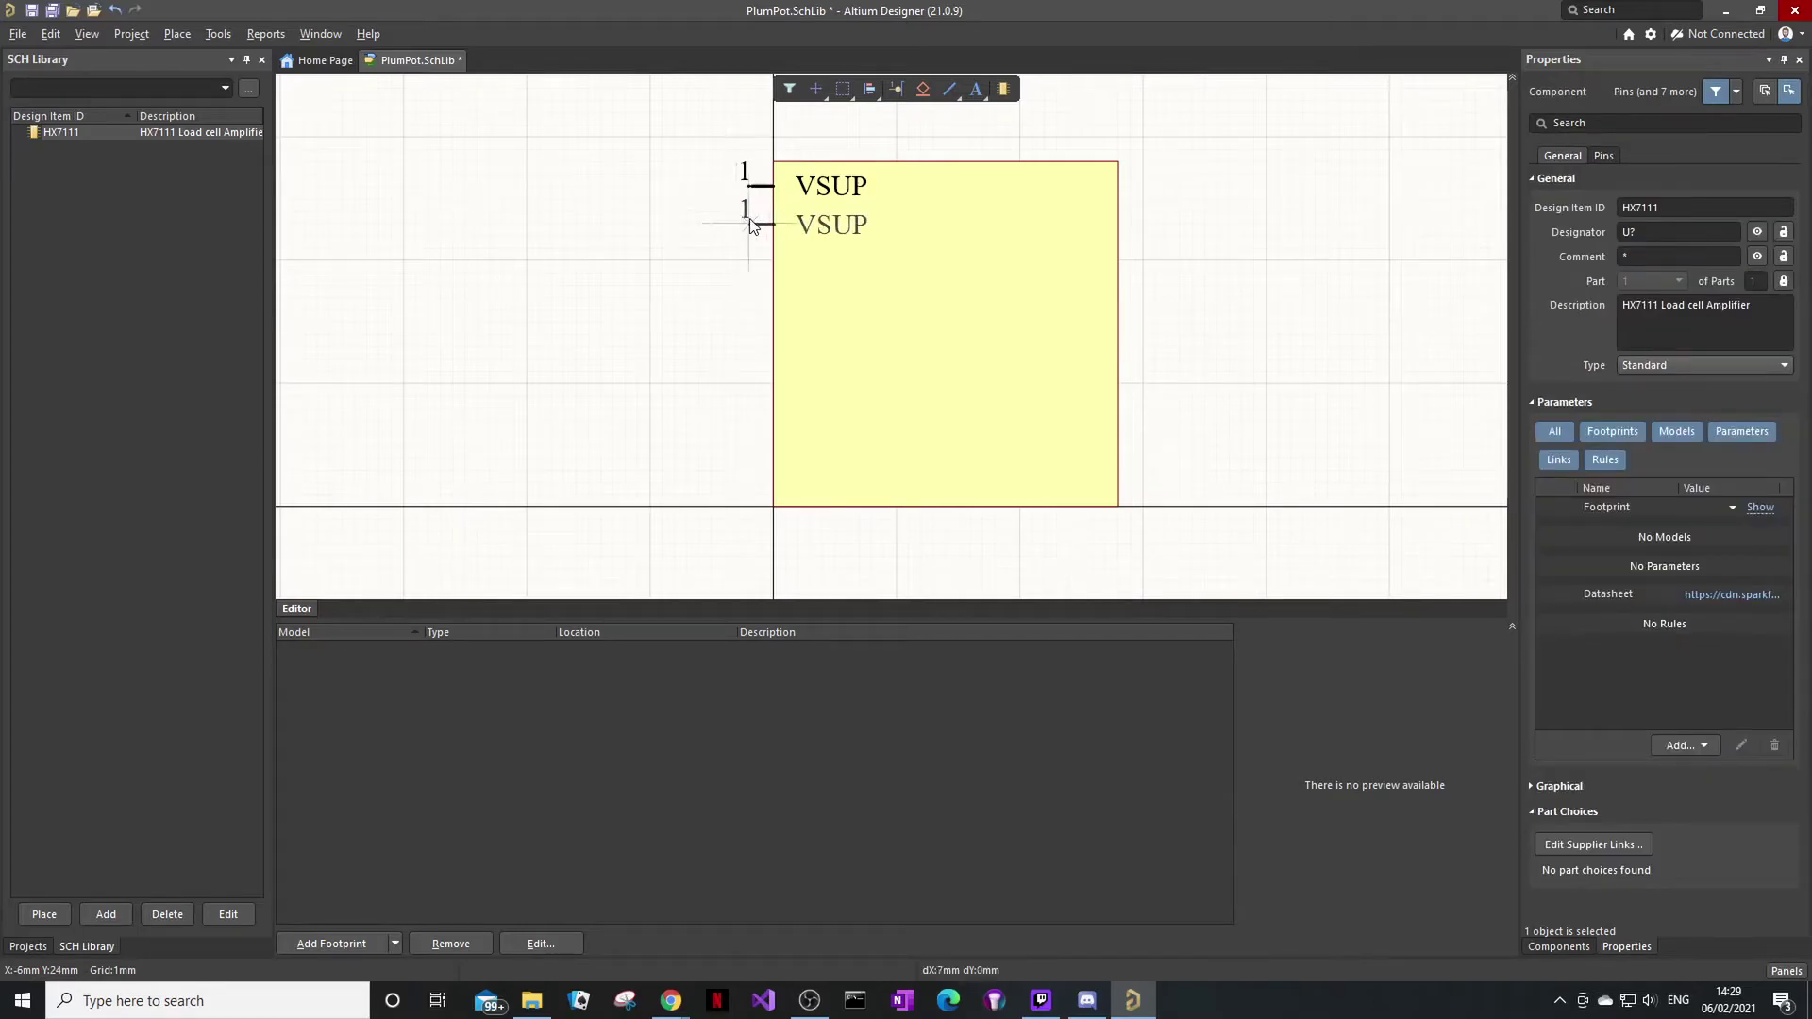
pyautogui.click(754, 268)
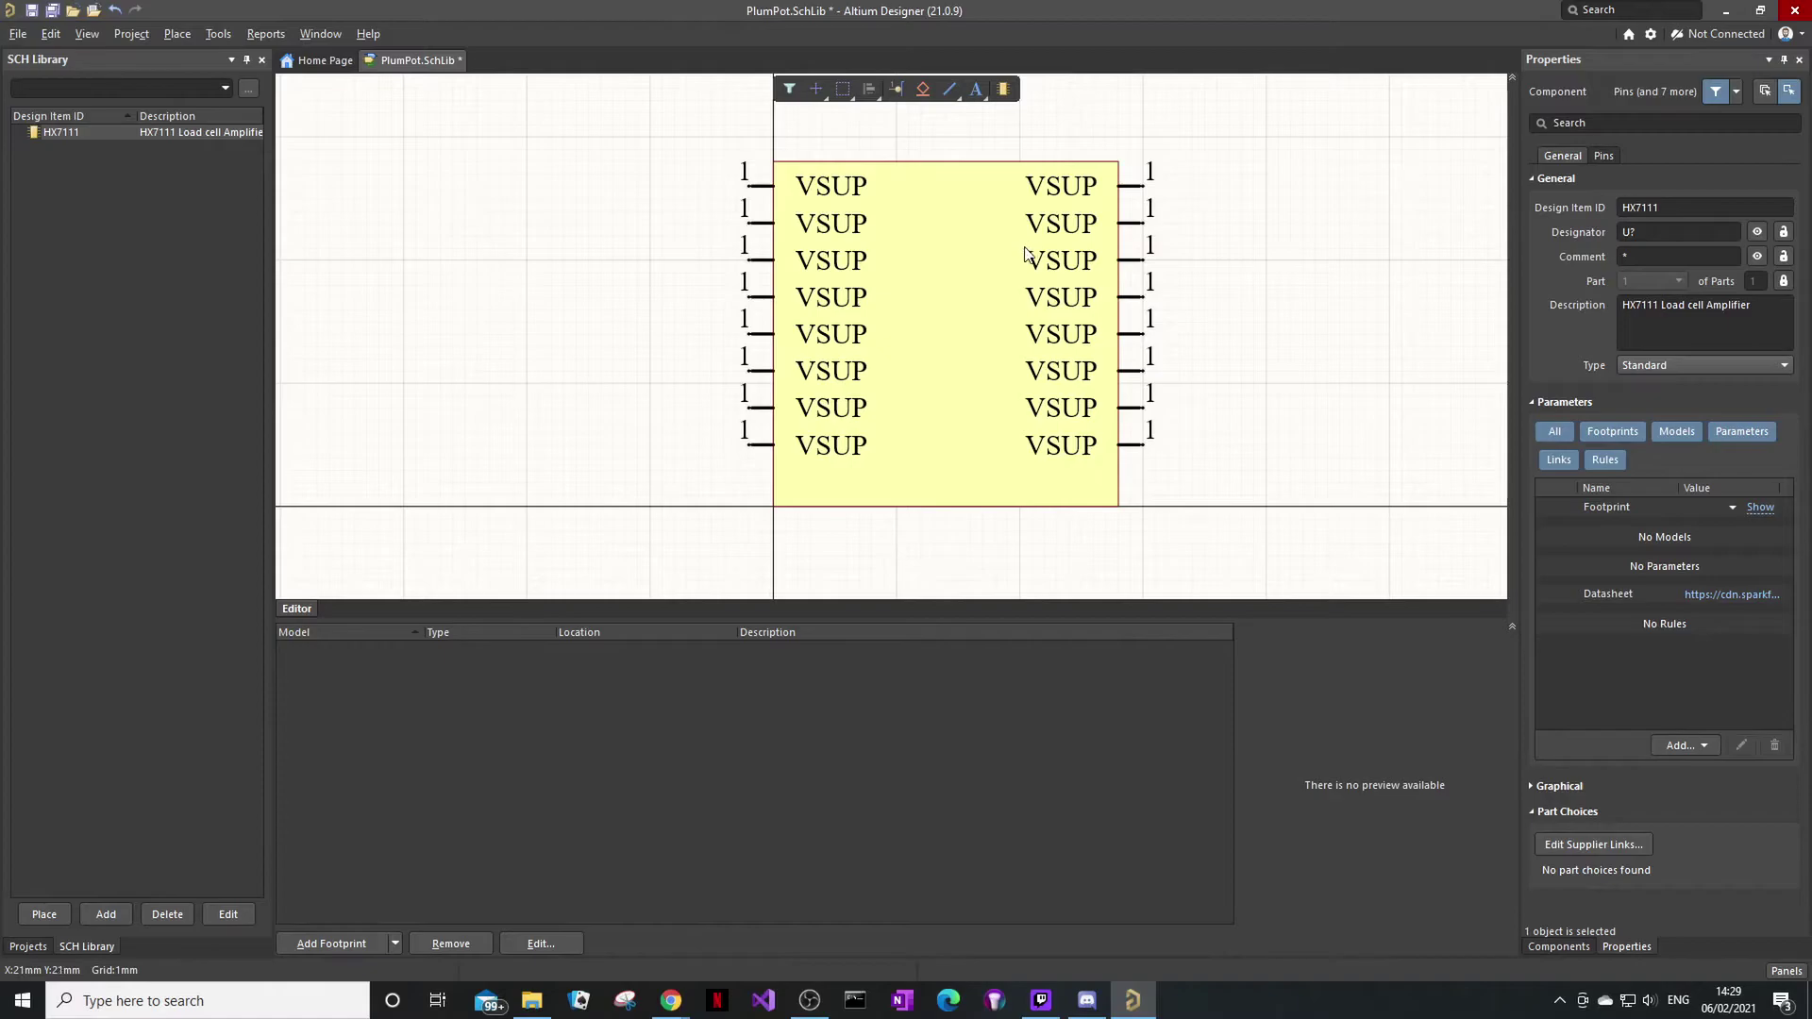
# Number the remaining pins 2 to 16 and name them from the datasheet's pin diagram, from Base on pin 2 to DVDD on pin 16.
pyautogui.keyDown('ctrl'); pyautogui.scroll(1, 965, 235); pyautogui.keyUp('ctrl')
pyautogui.keyDown('ctrl'); pyautogui.scroll(-1, 967, 234); pyautogui.keyUp('ctrl')
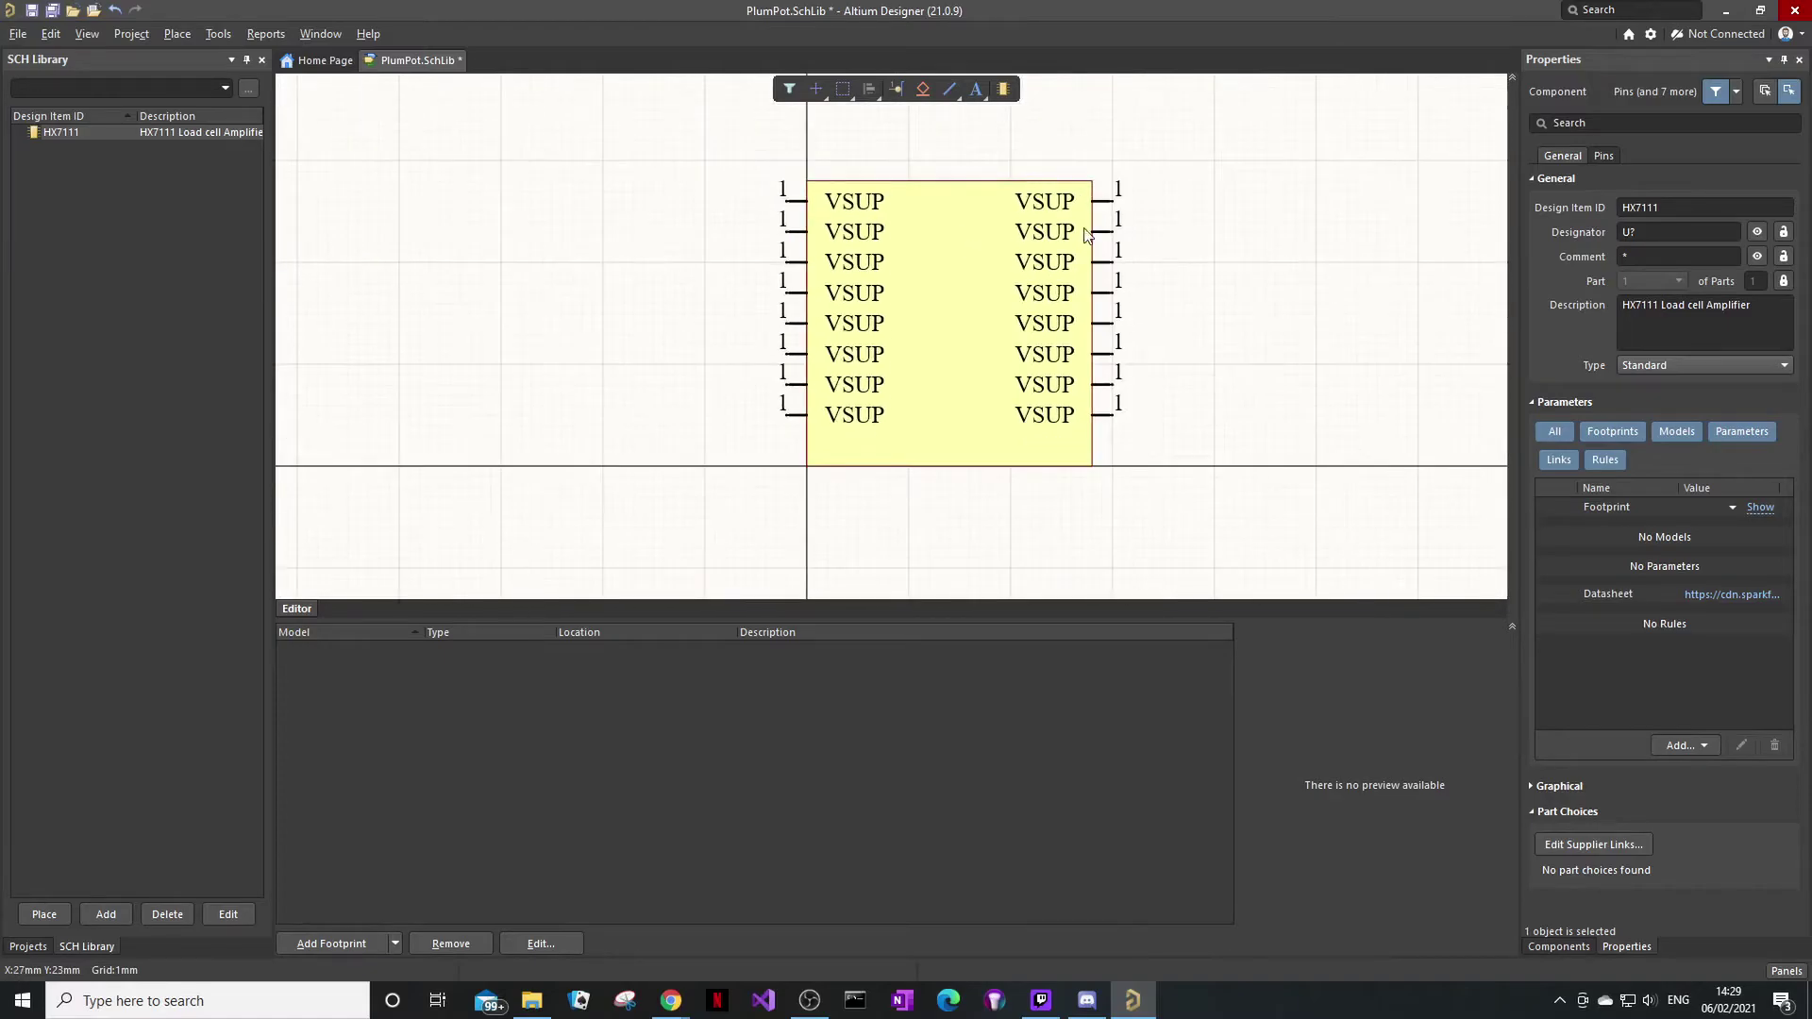
pyautogui.moveTo(1255, 255); pyautogui.dragTo(1008, 240, button='right')
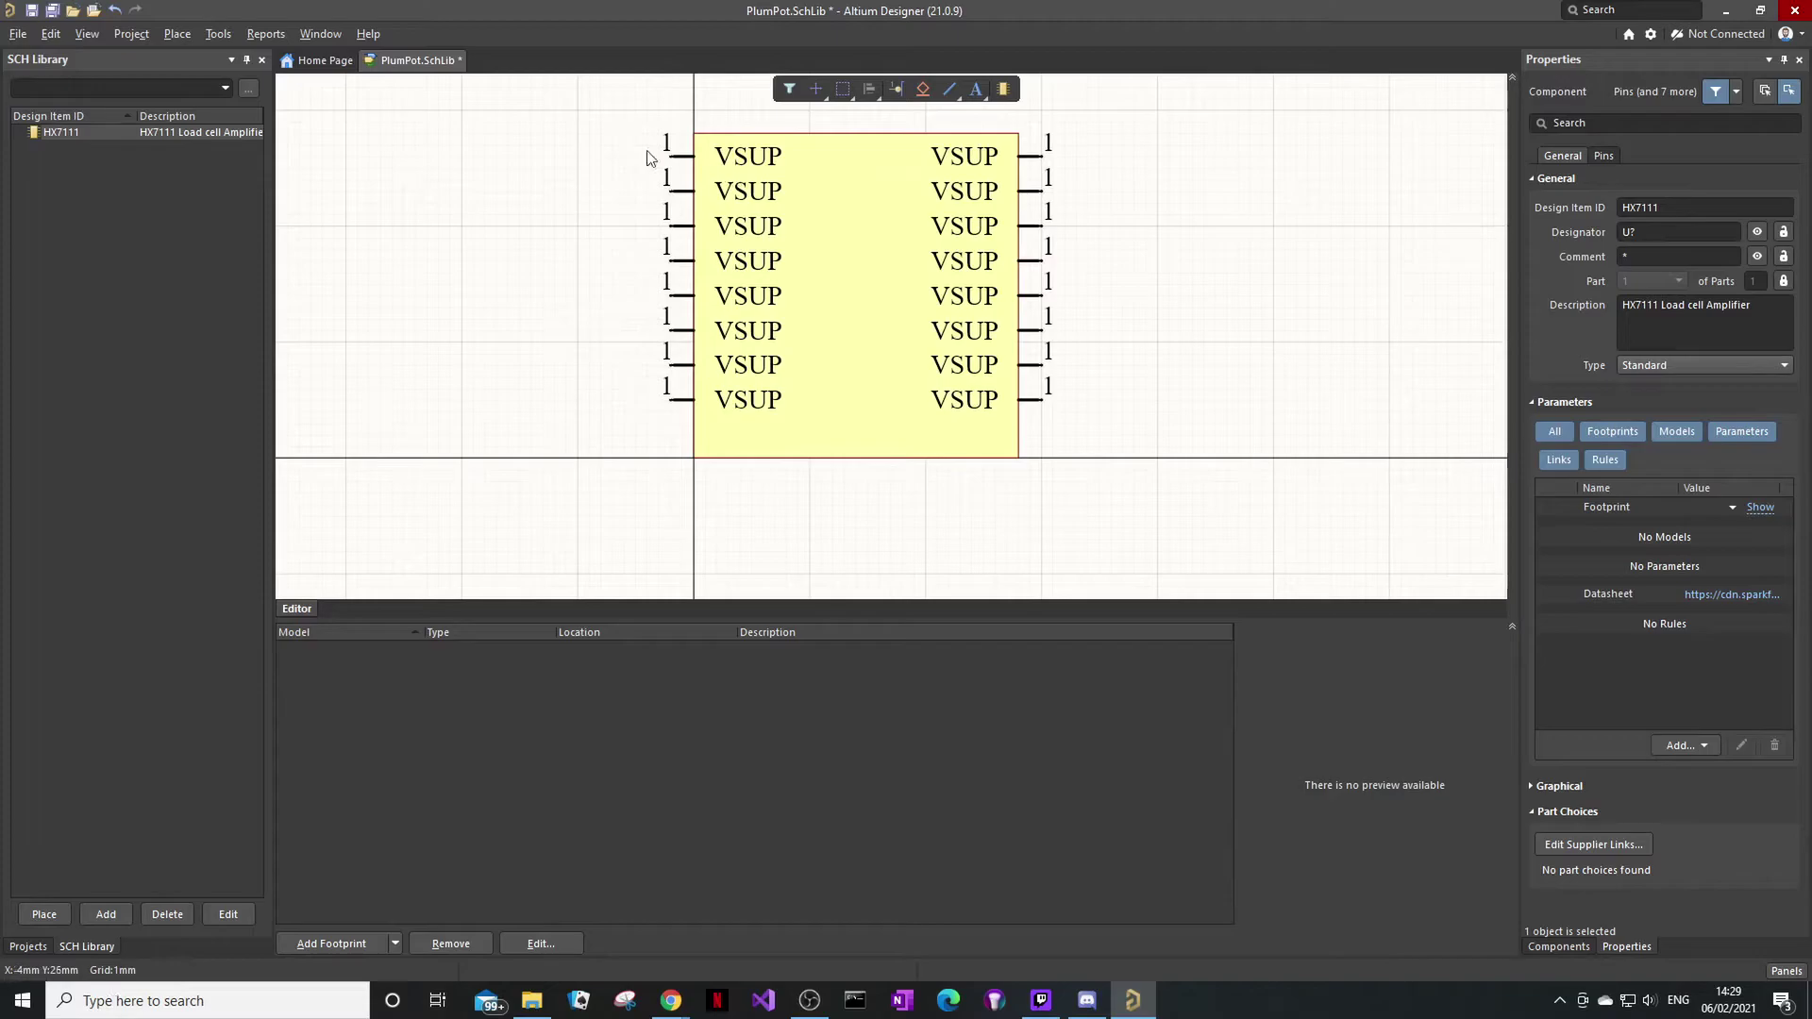
pyautogui.click(682, 193)
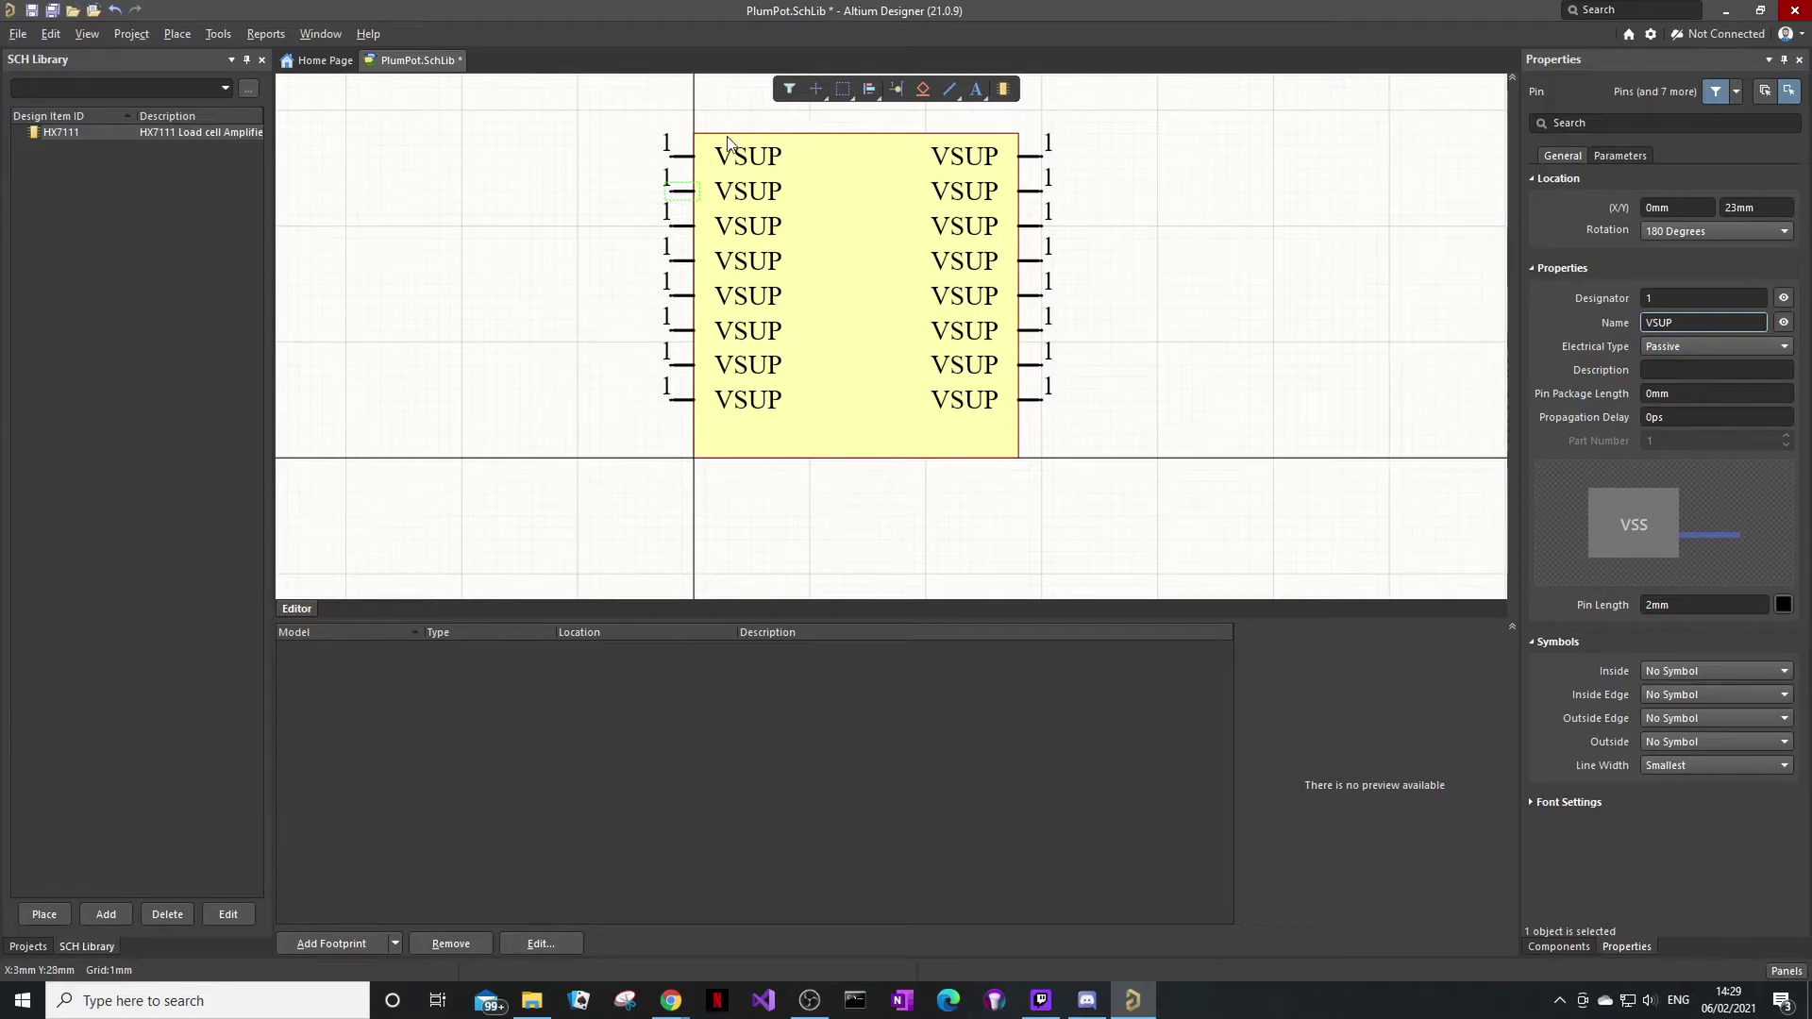
pyautogui.click(609, 226)
pyautogui.click(674, 196)
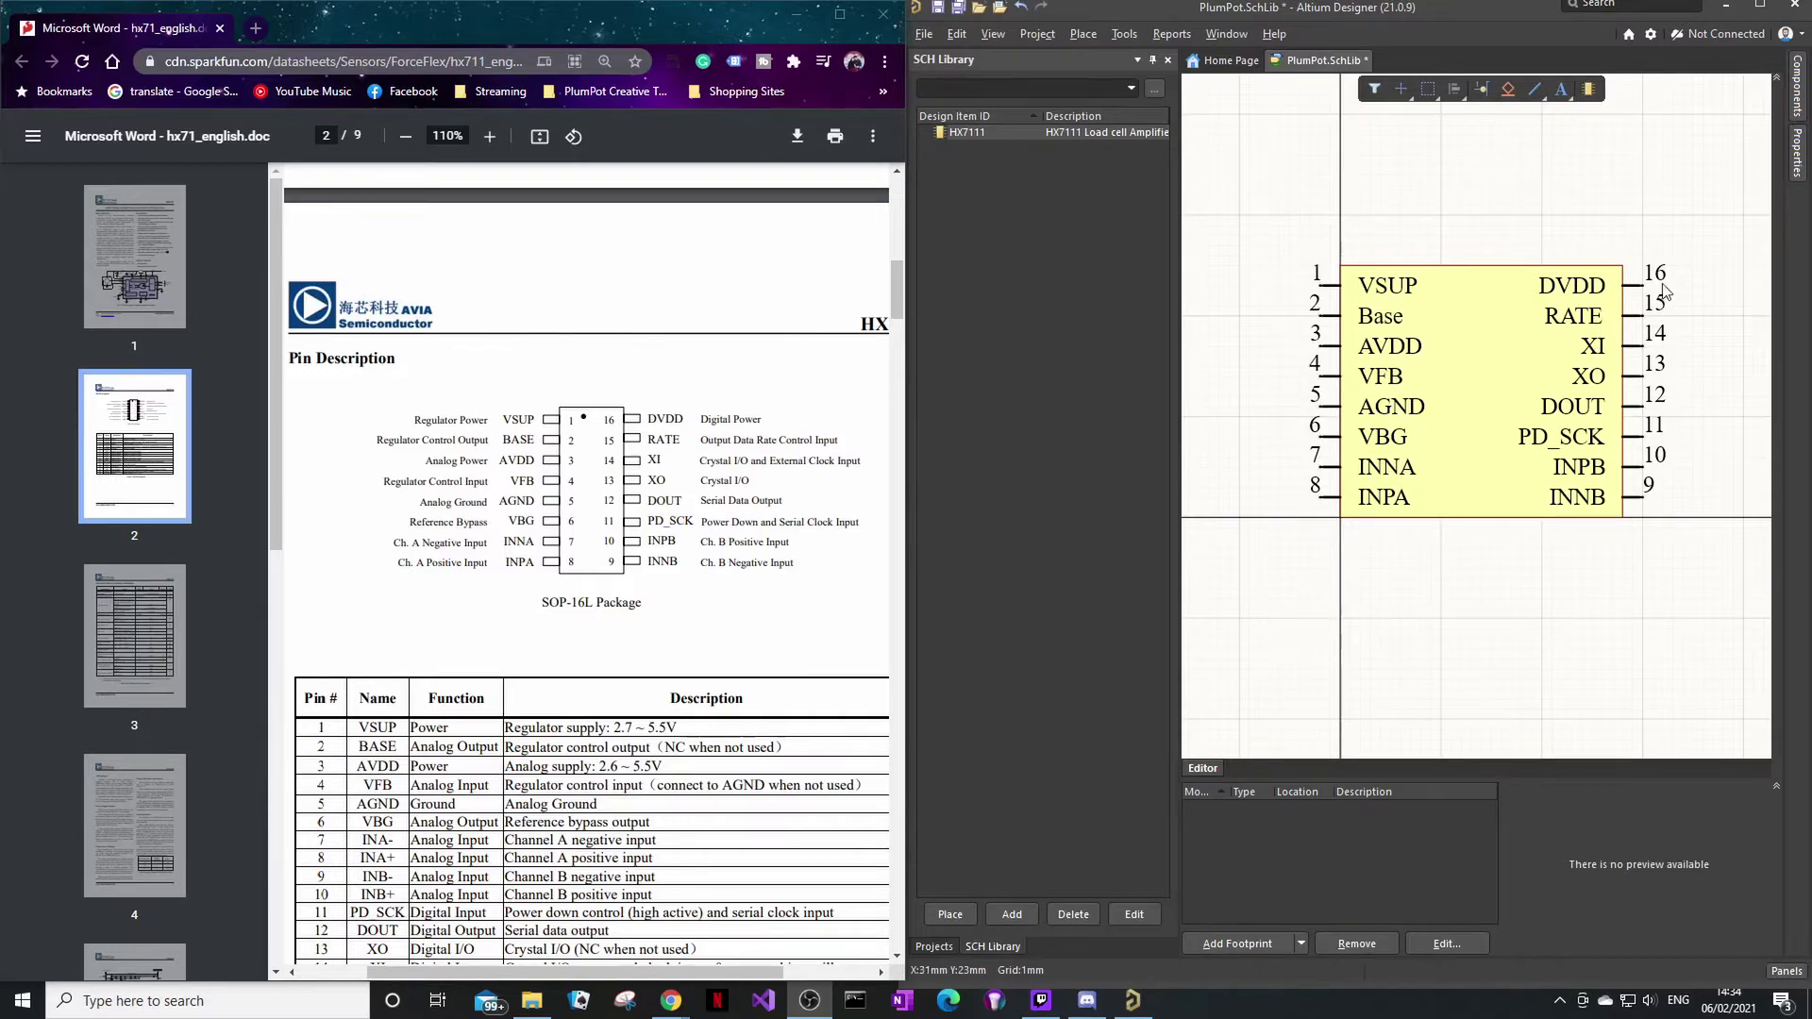
# Review the electrical type options available for pin 1 (VSUP).
pyautogui.moveTo(1637, 284)
pyautogui.mouseDown()
pyautogui.moveTo(1444, 346)
pyautogui.moveTo(1371, 344)
pyautogui.moveTo(1369, 326)
pyautogui.moveTo(1520, 283)
pyautogui.moveTo(1641, 284)
pyautogui.mouseUp()
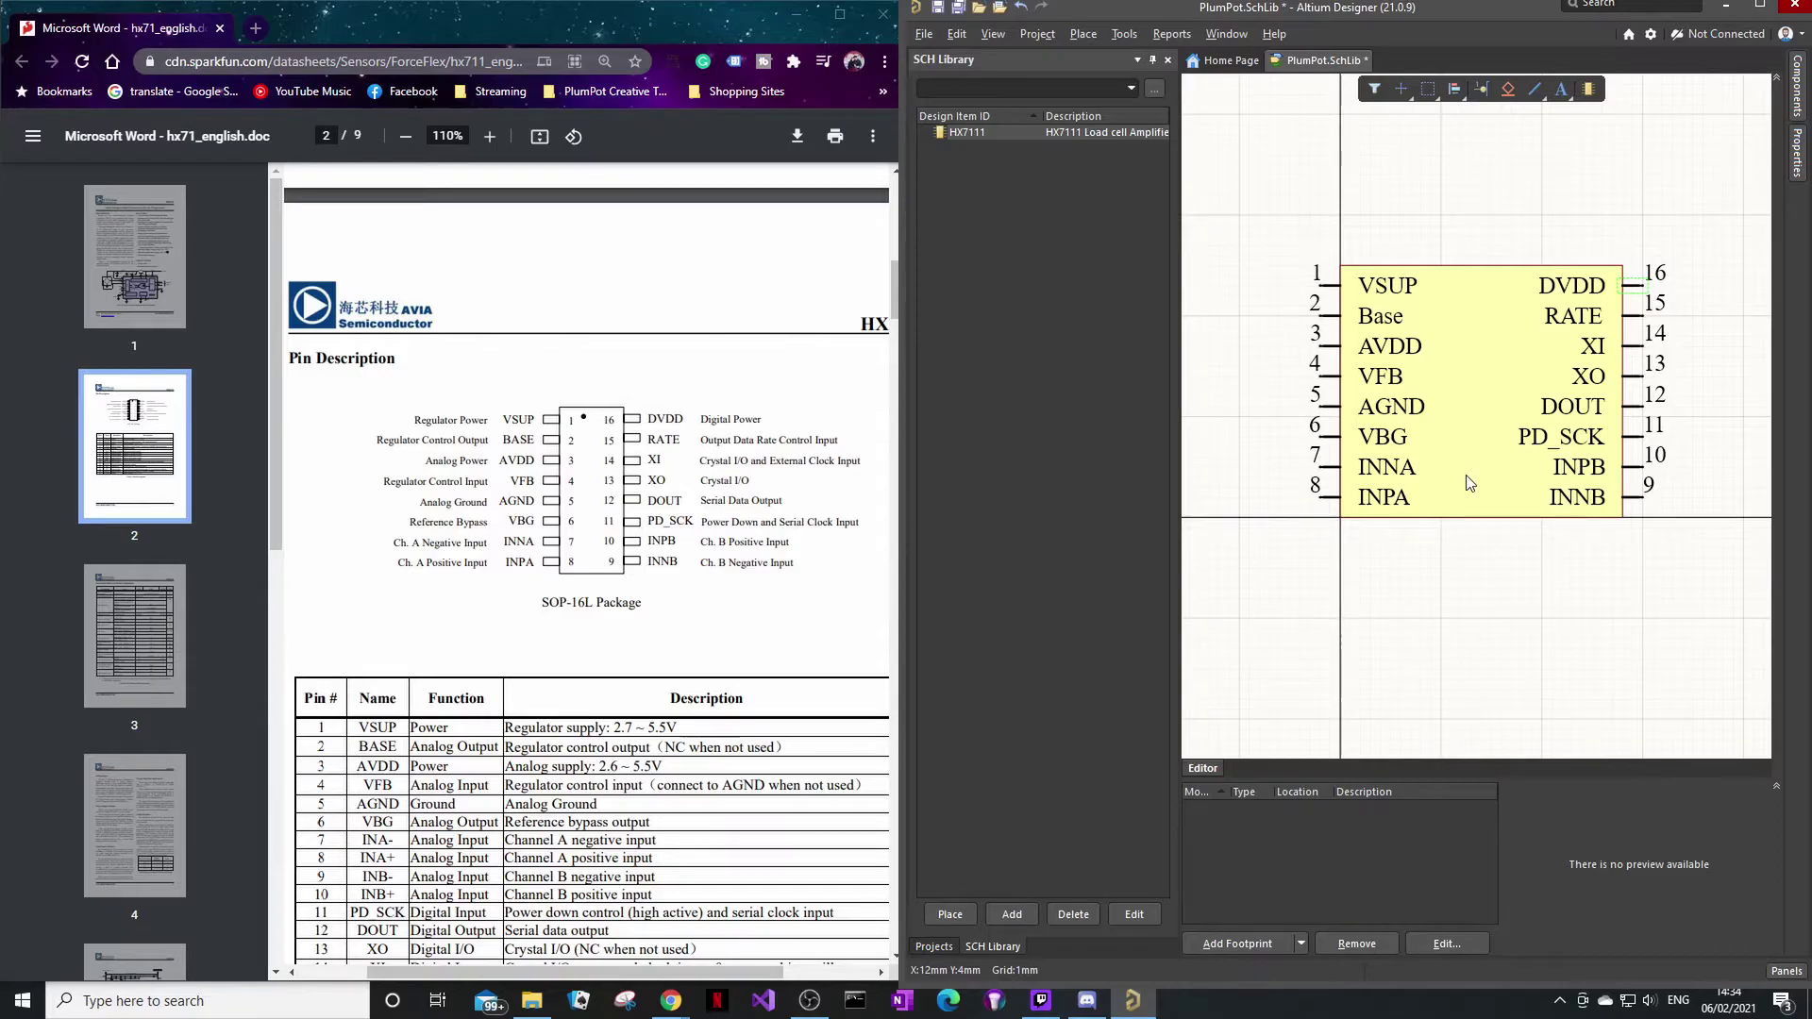
pyautogui.keyDown('ctrl'); pyautogui.scroll(-1, 1626, 377); pyautogui.keyUp('ctrl')
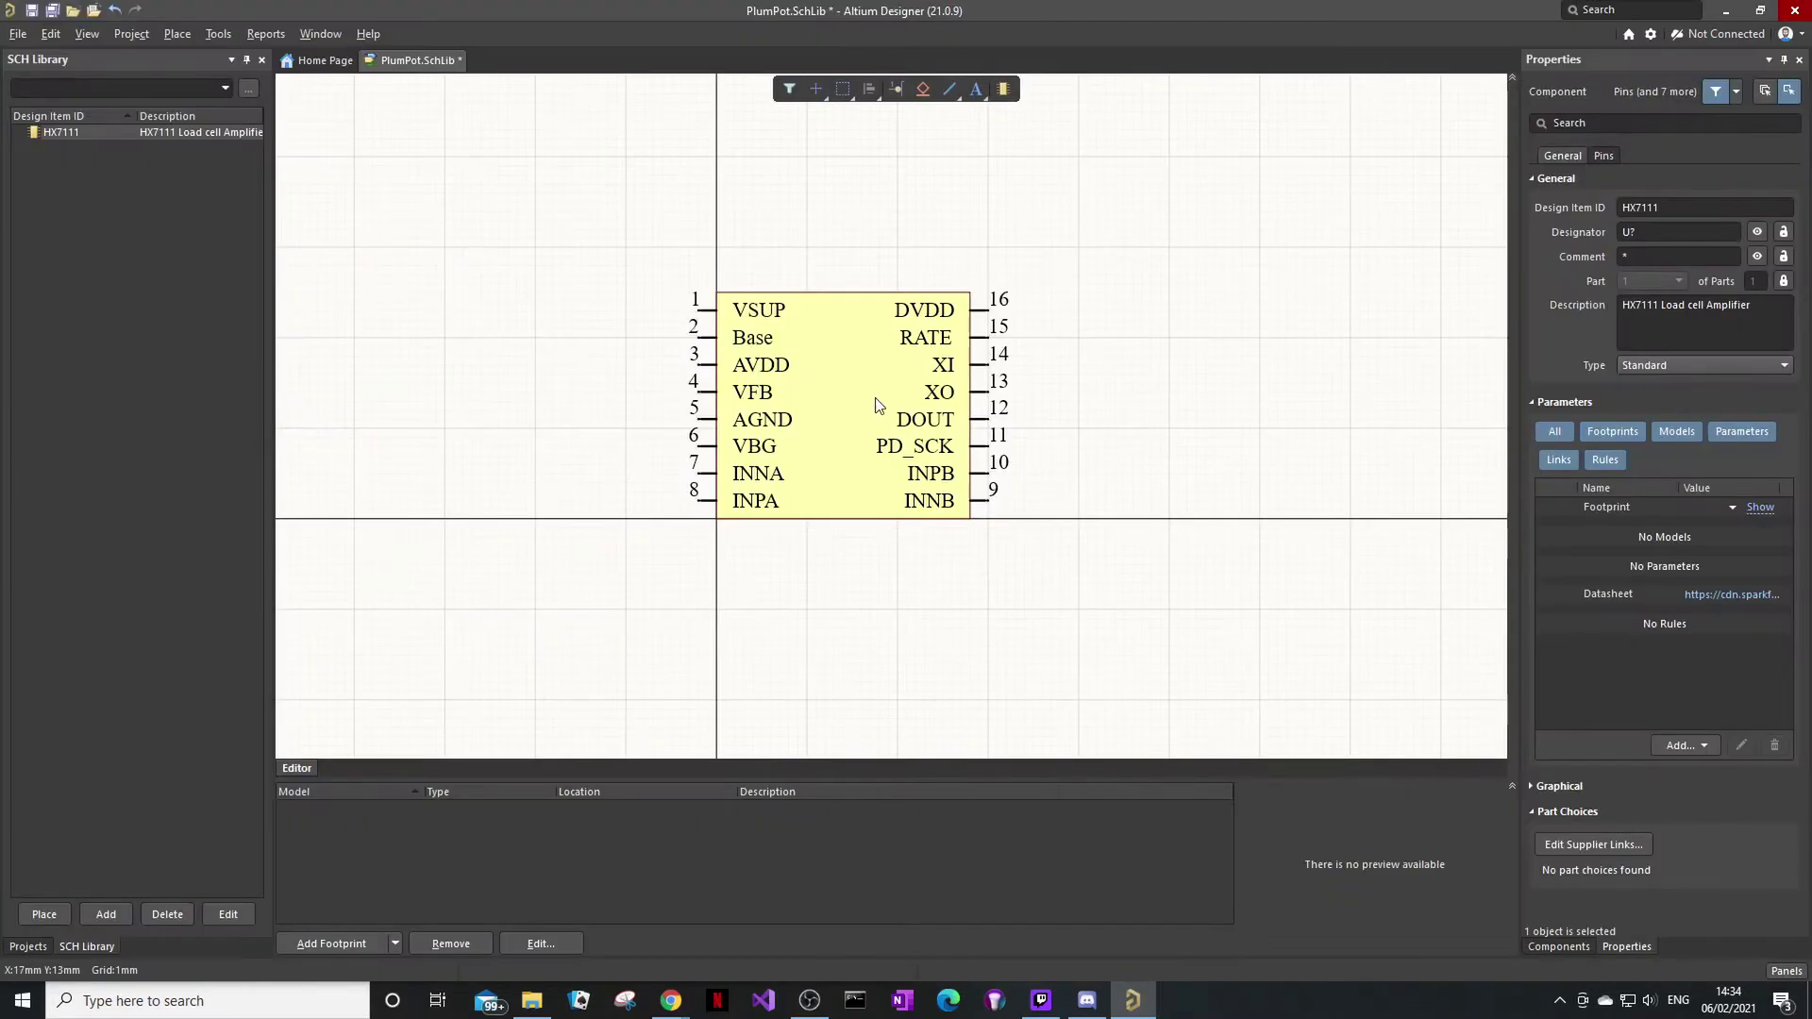
pyautogui.click(705, 311)
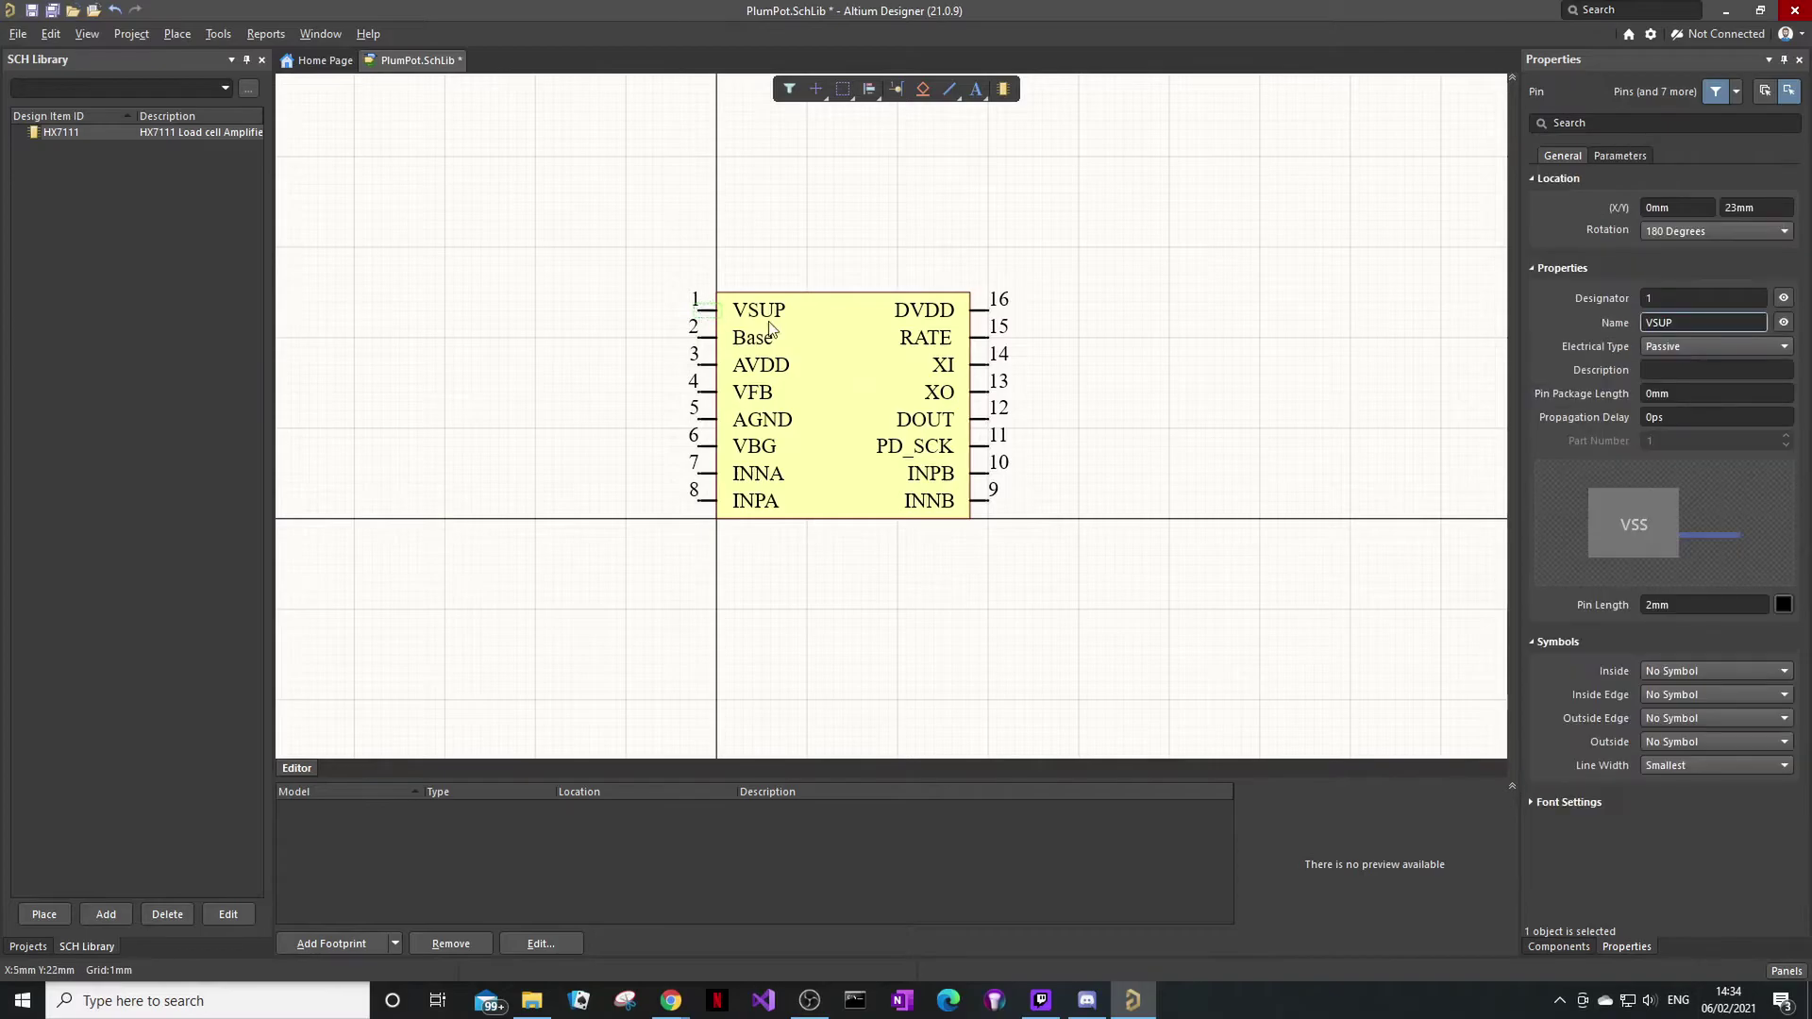
pyautogui.click(1680, 345)
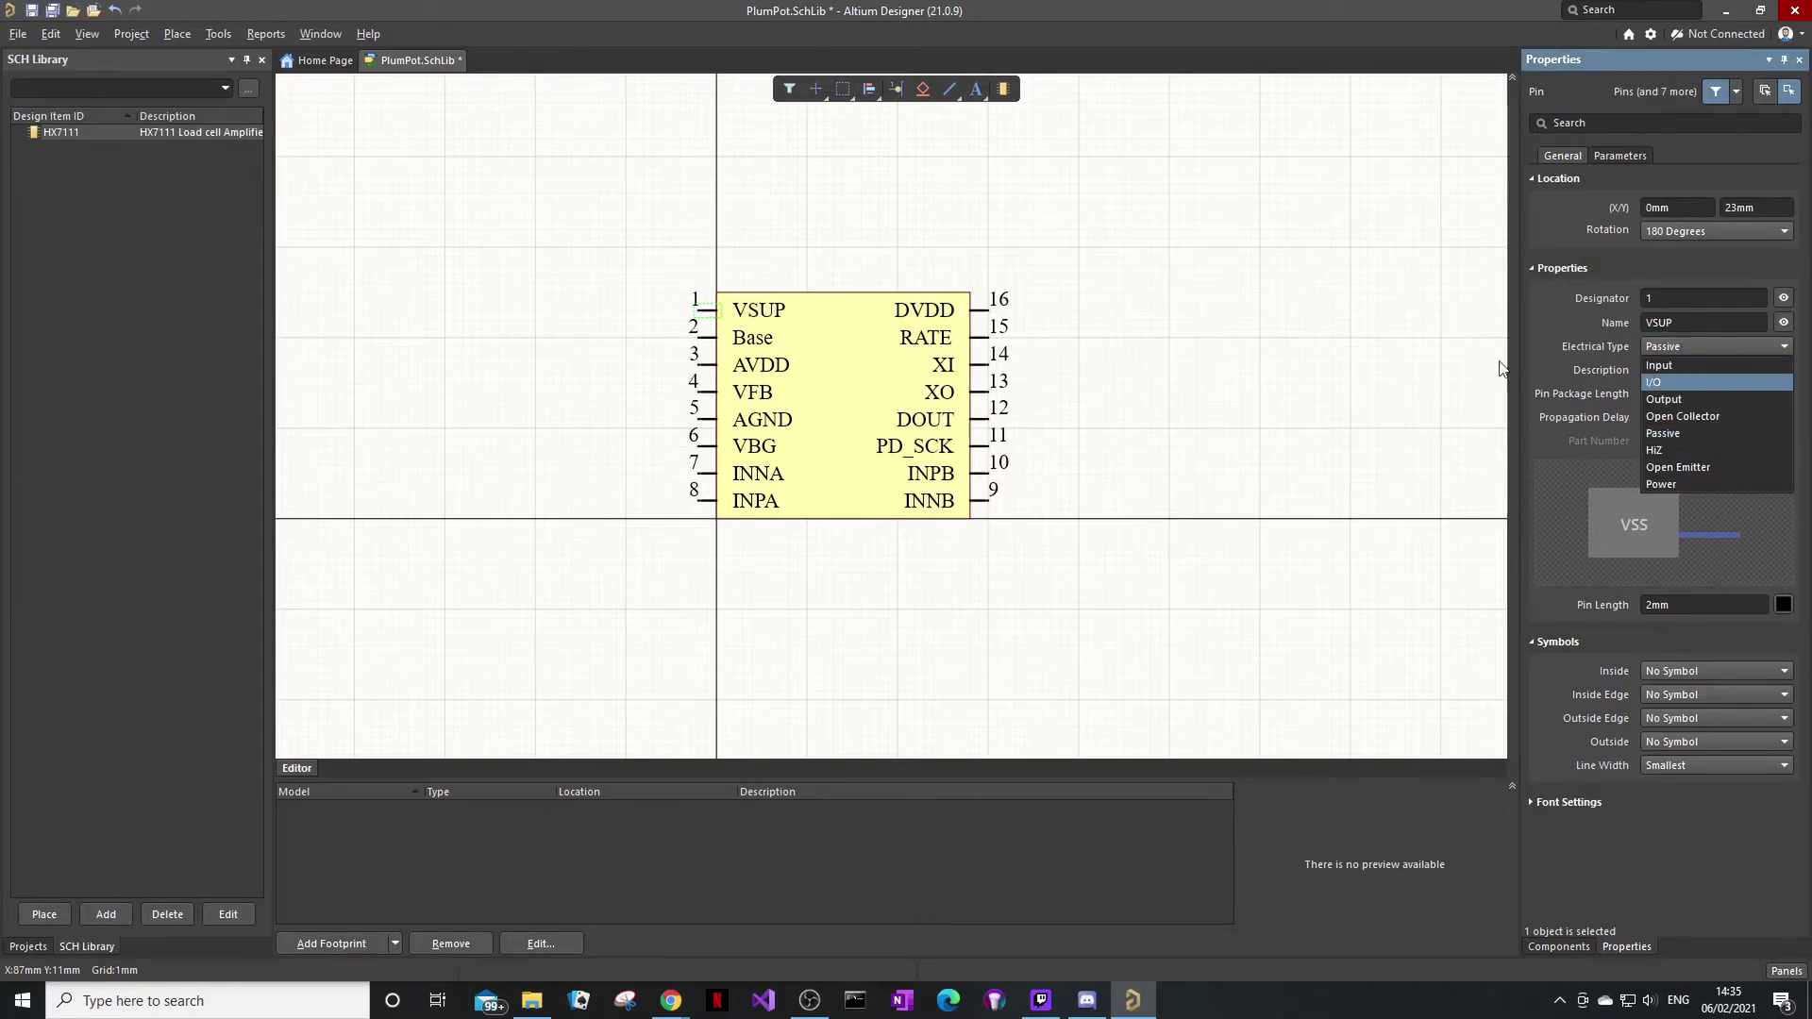
pyautogui.click(1030, 505)
# Set the electrical type of pin 7 (INNA) and pin 8 (INPA) to Input.
pyautogui.click(706, 473)
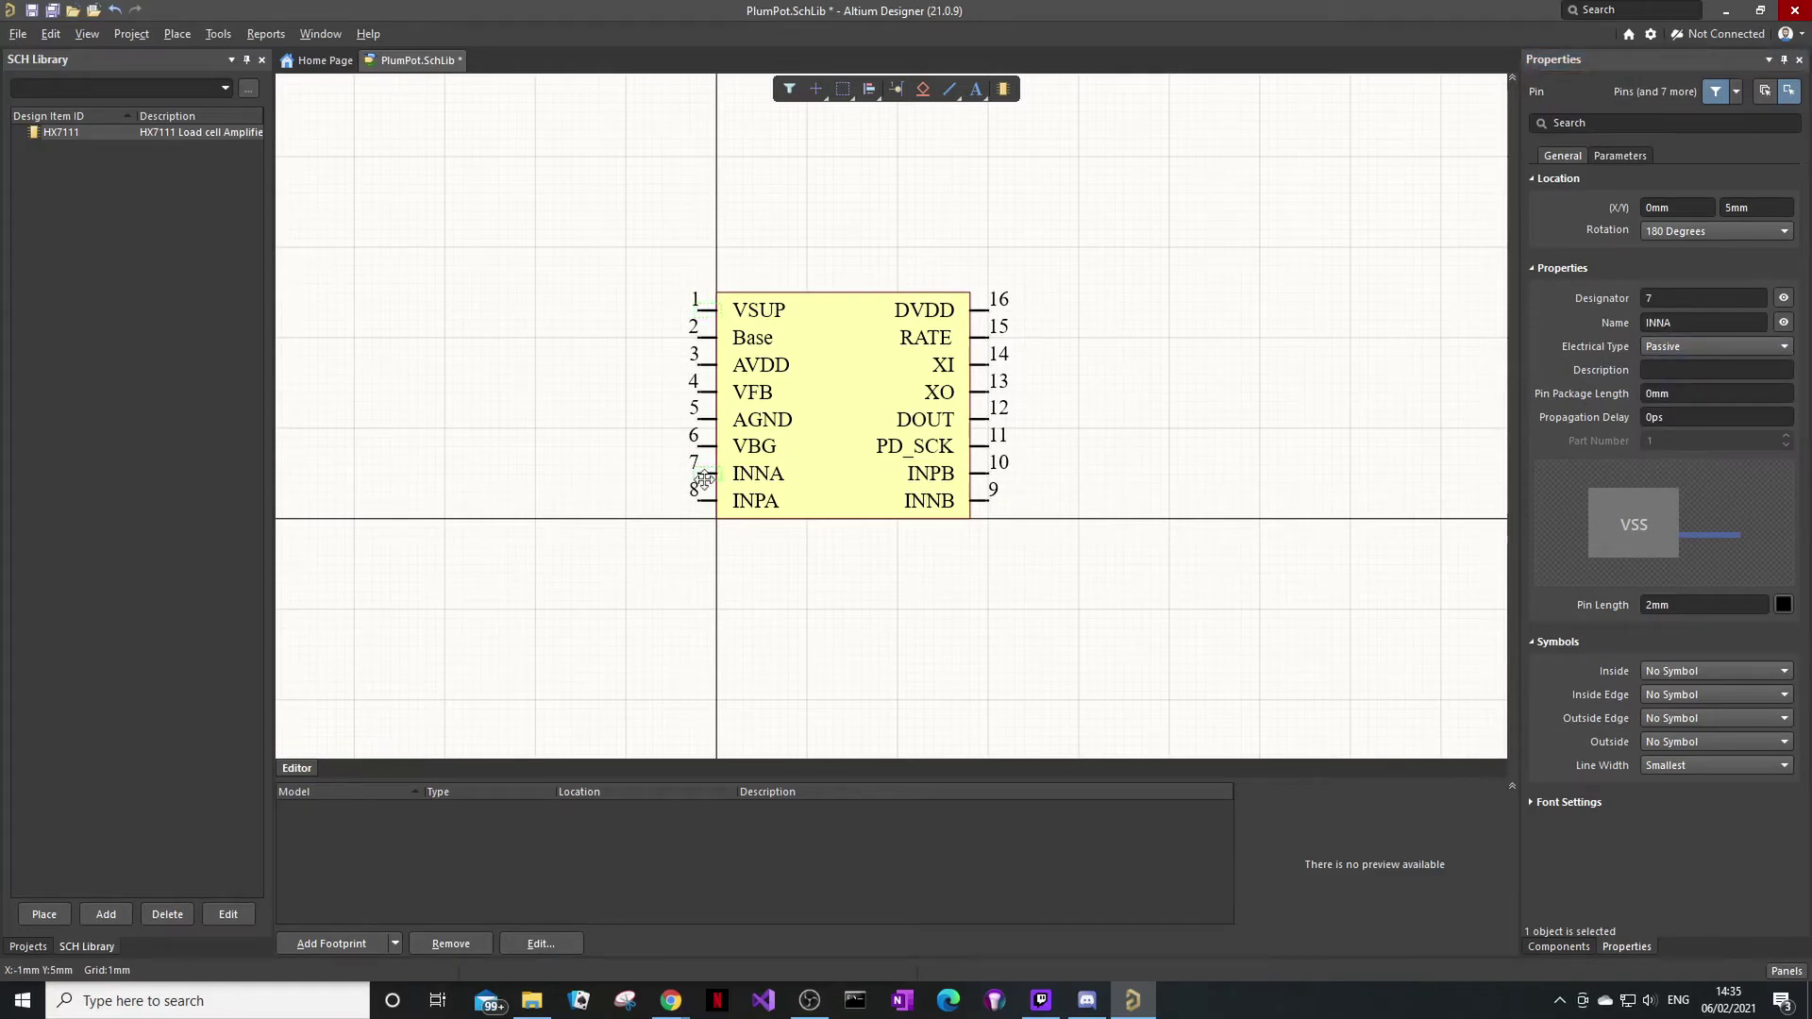
pyautogui.click(1680, 349)
pyautogui.click(1679, 366)
pyautogui.click(706, 500)
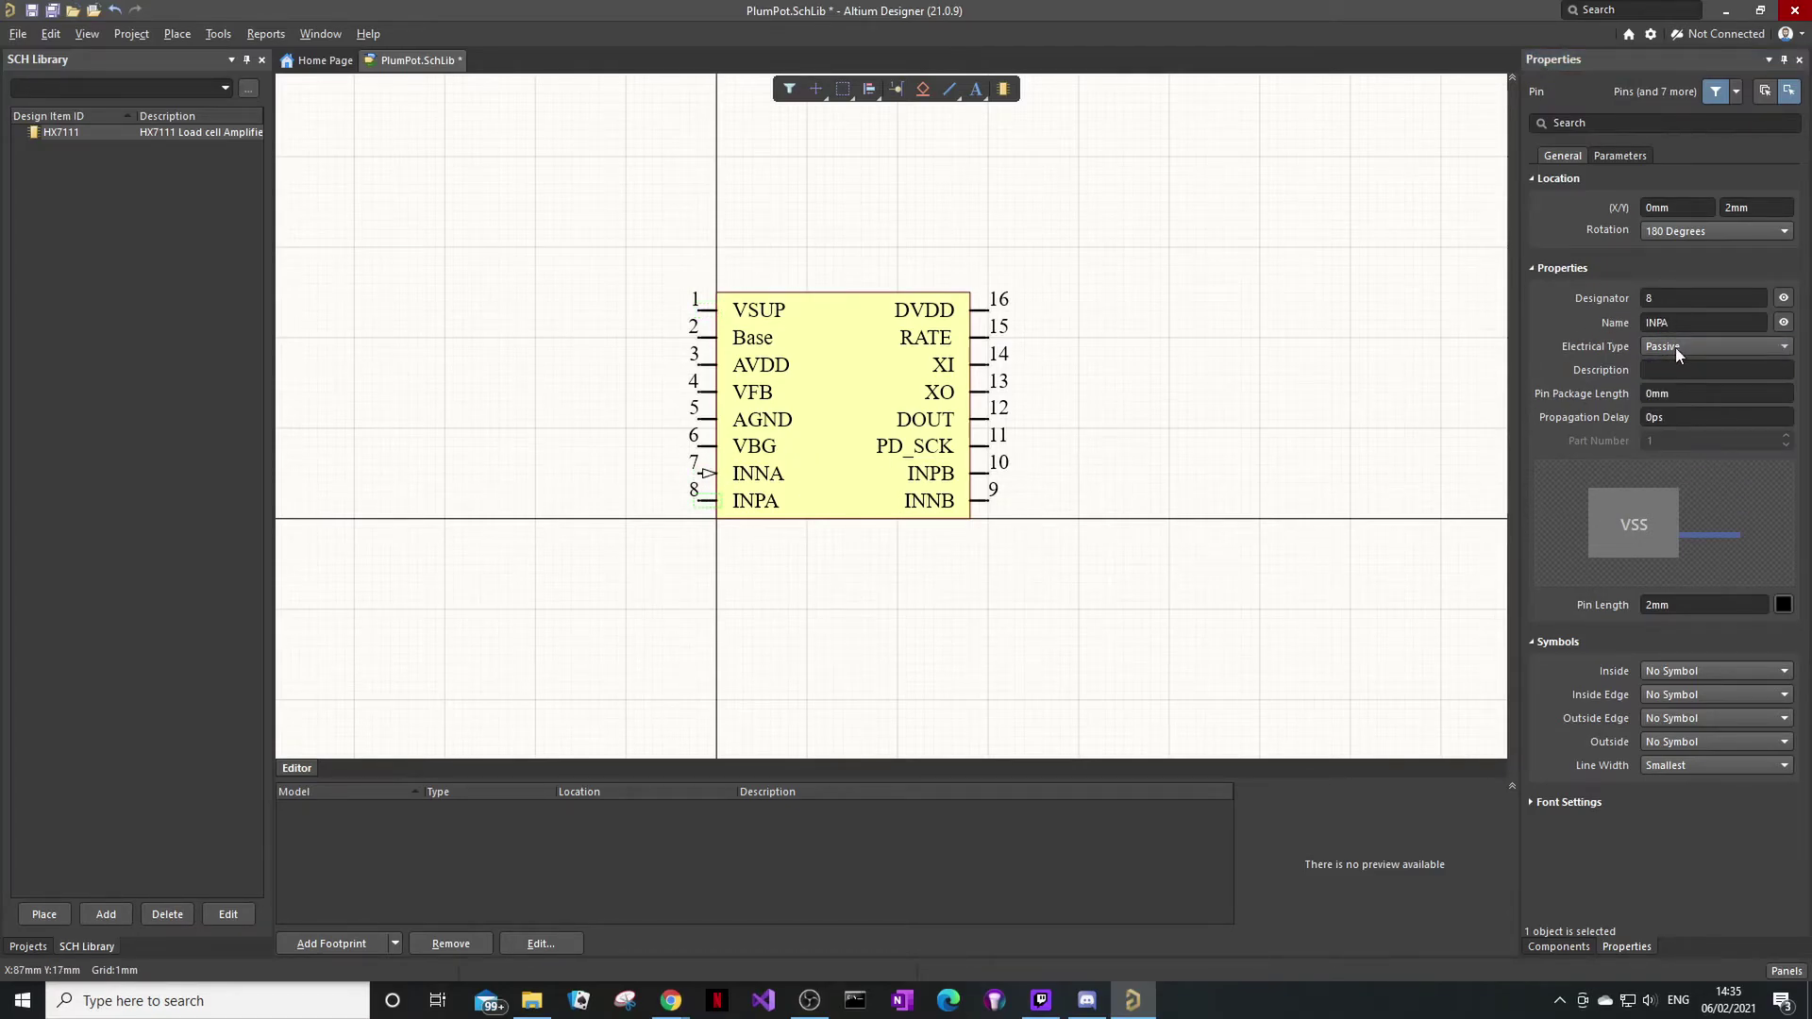
pyautogui.click(1677, 348)
pyautogui.click(1675, 369)
pyautogui.click(636, 514)
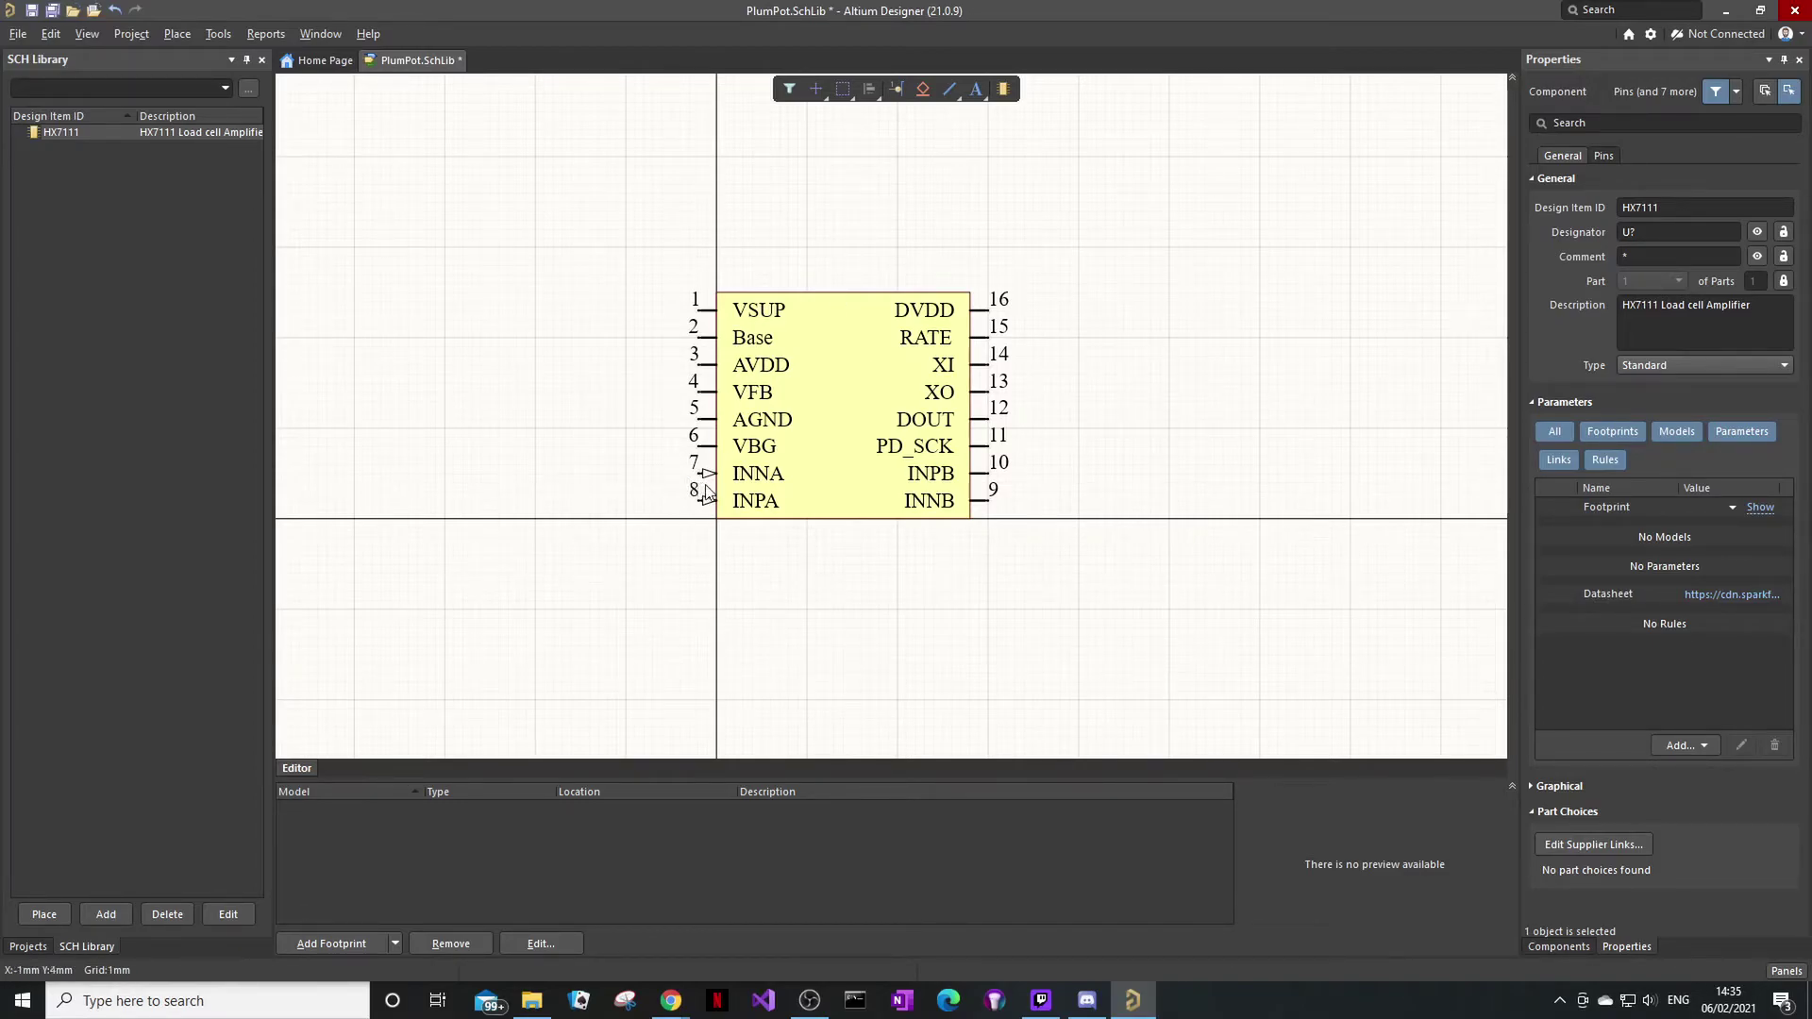
# Review the electrical type options available for pin 16 (DVDD).
pyautogui.click(982, 311)
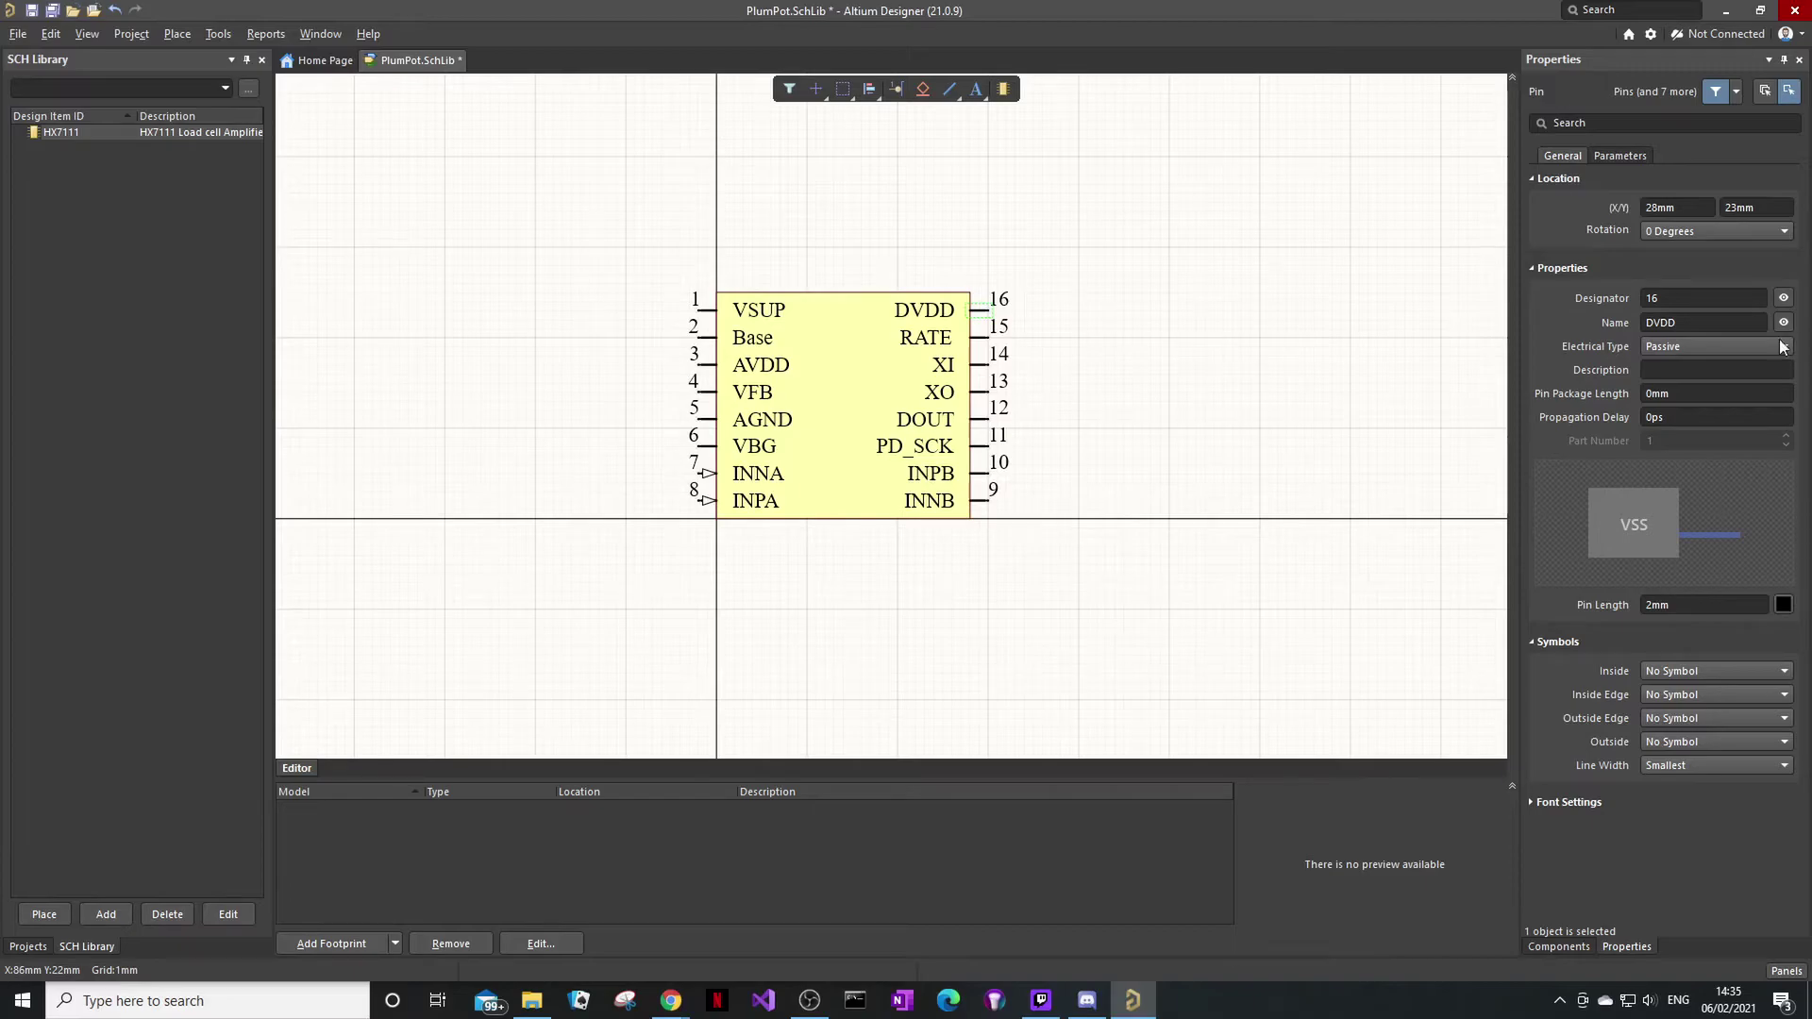
pyautogui.click(1705, 346)
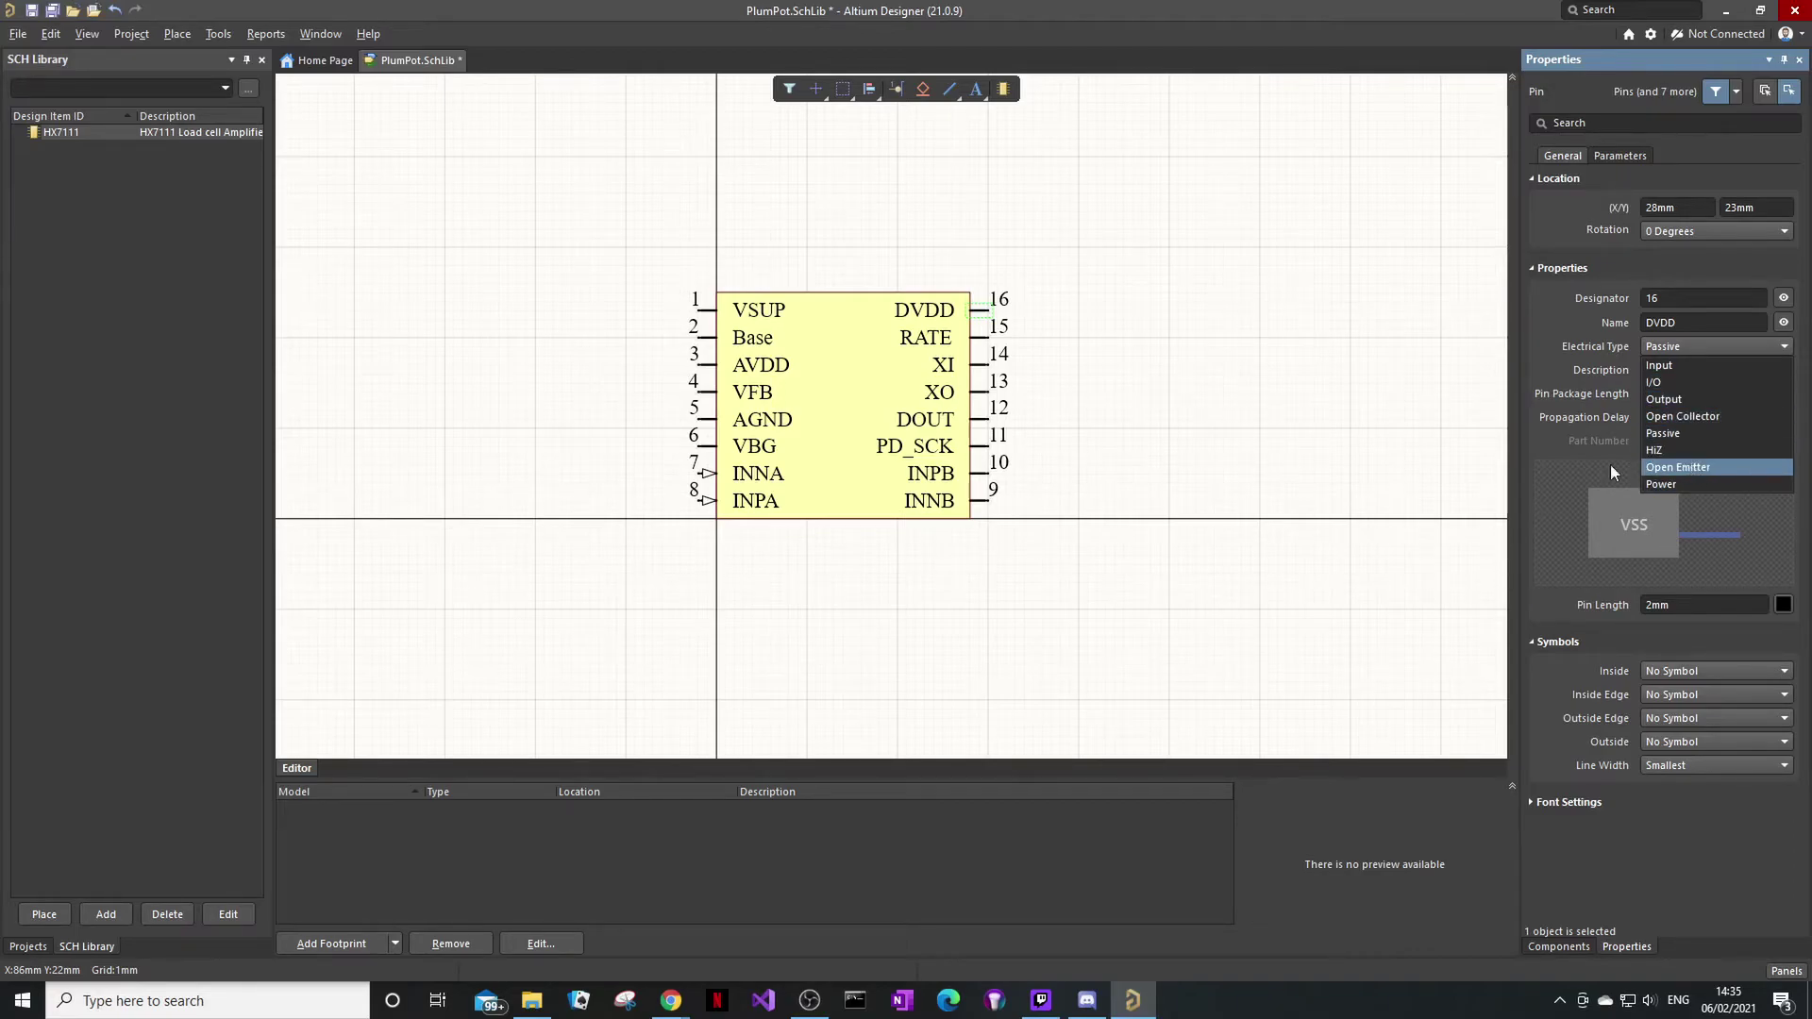
pyautogui.click(713, 321)
# Try to change the electrical type of pin 1 (VSUP), and open the type options of pin 12 (DOUT).
pyautogui.click(702, 312)
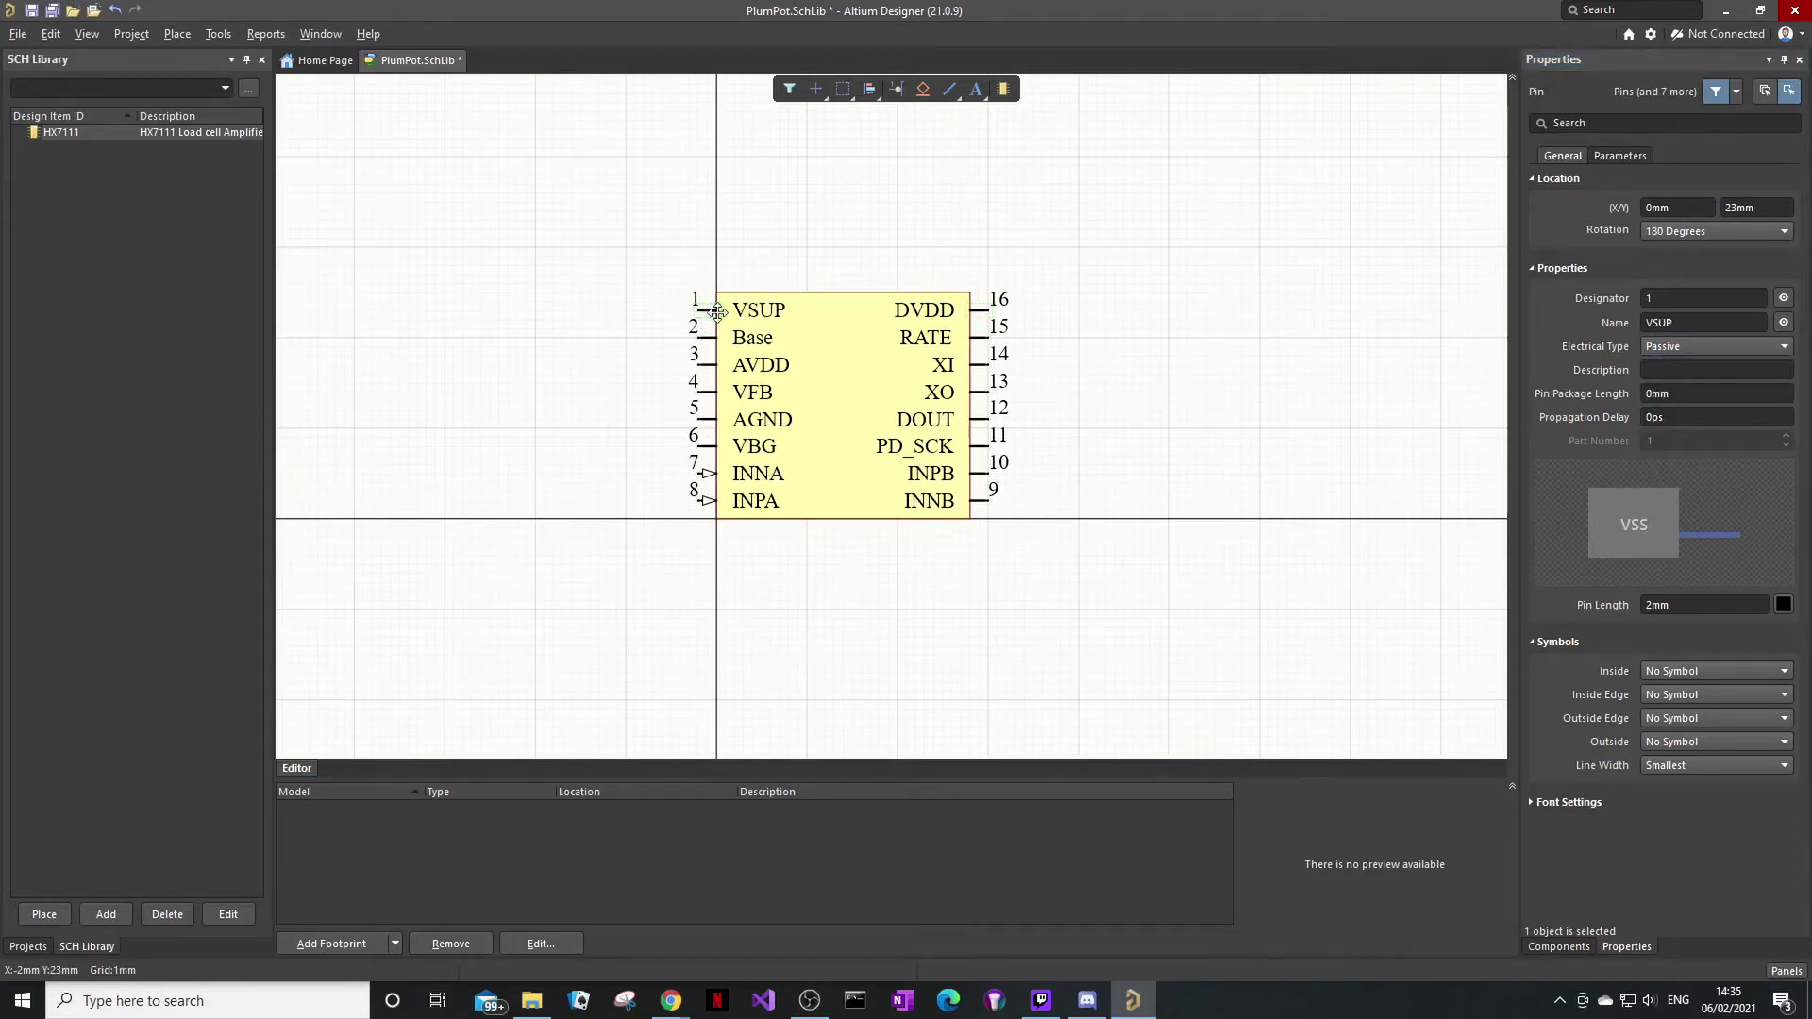
pyautogui.click(1692, 348)
pyautogui.click(1693, 400)
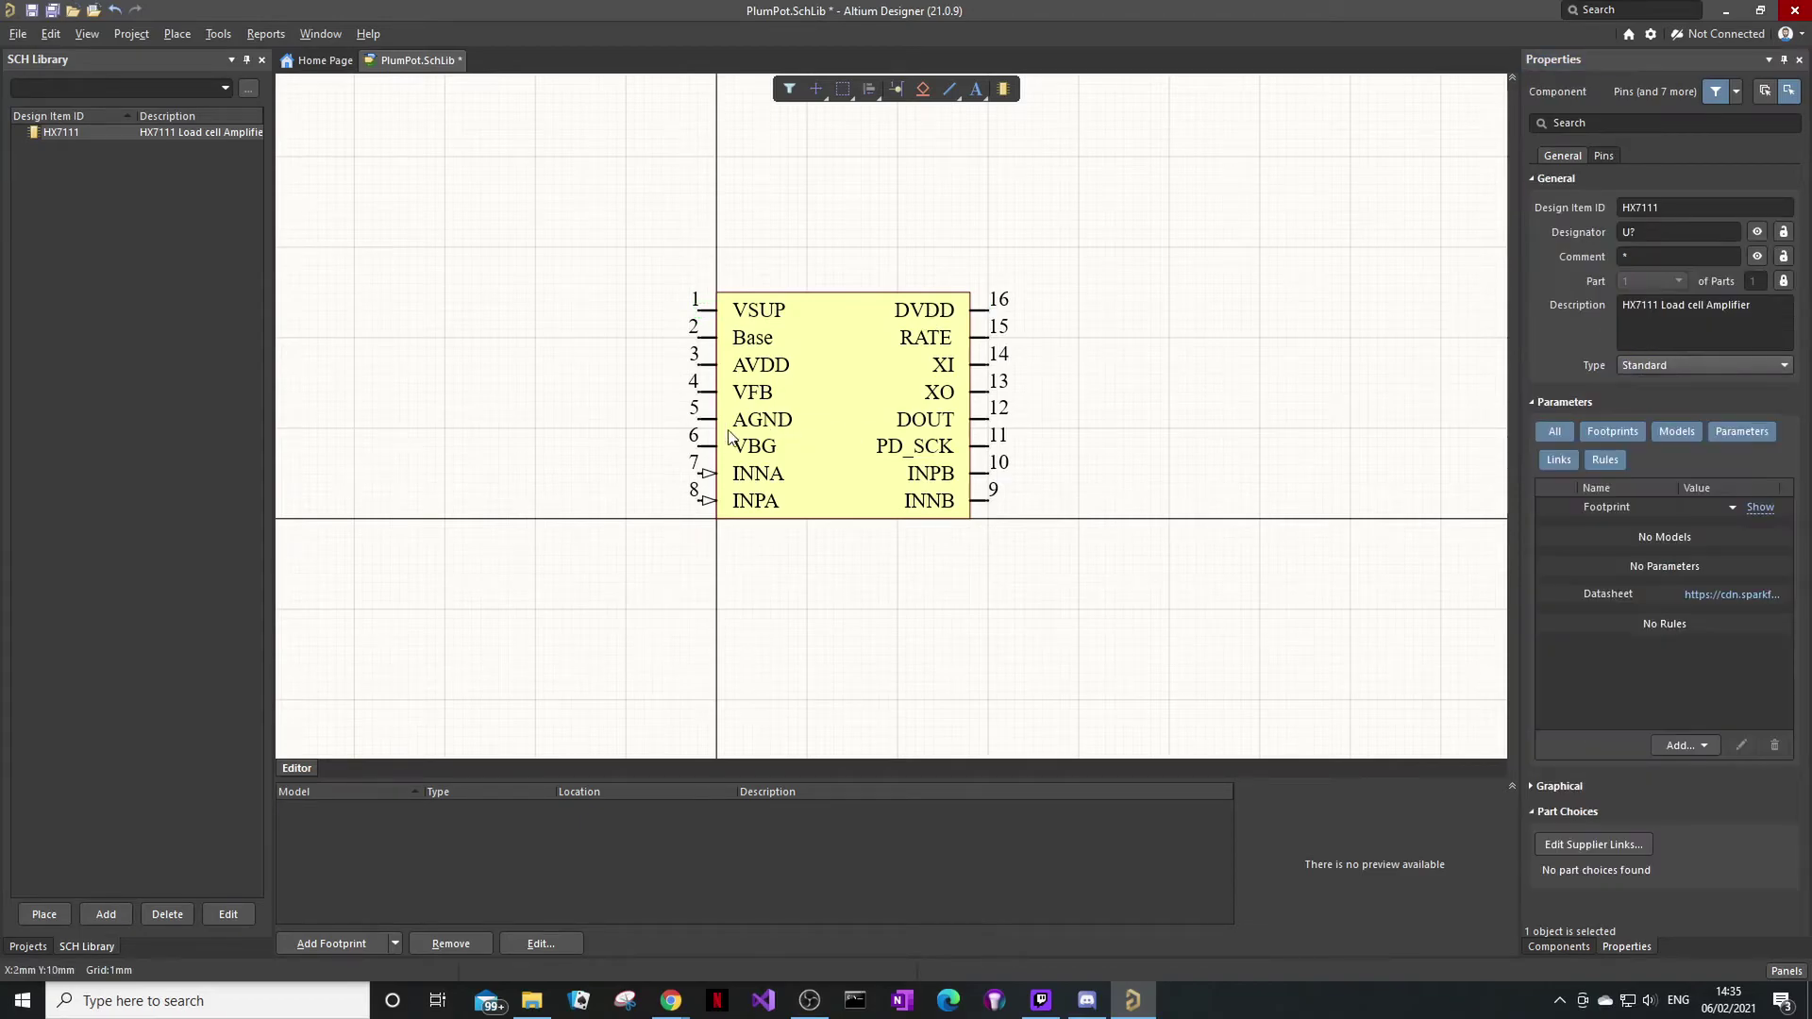
pyautogui.click(987, 421)
pyautogui.click(1697, 347)
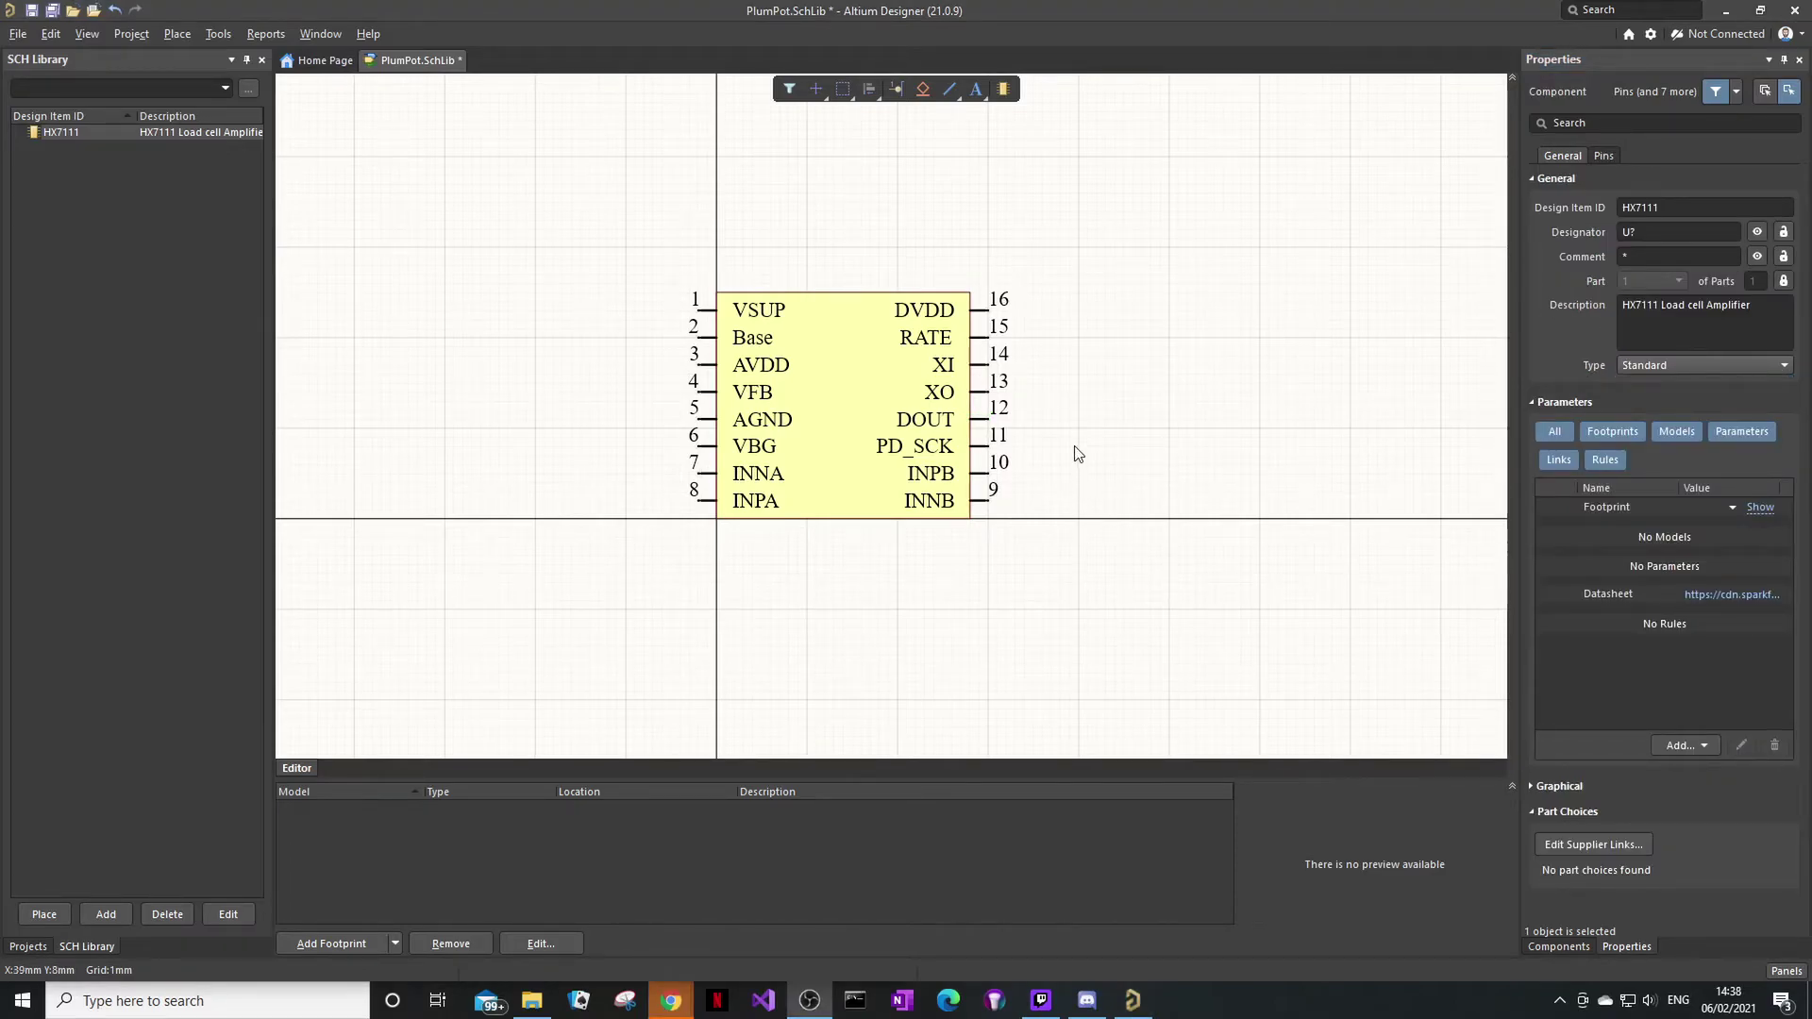
# Place the text string "HX7111" in the middle of the symbol body, between the two columns of pin names.
pyautogui.press('p')
pyautogui.click(1124, 701)
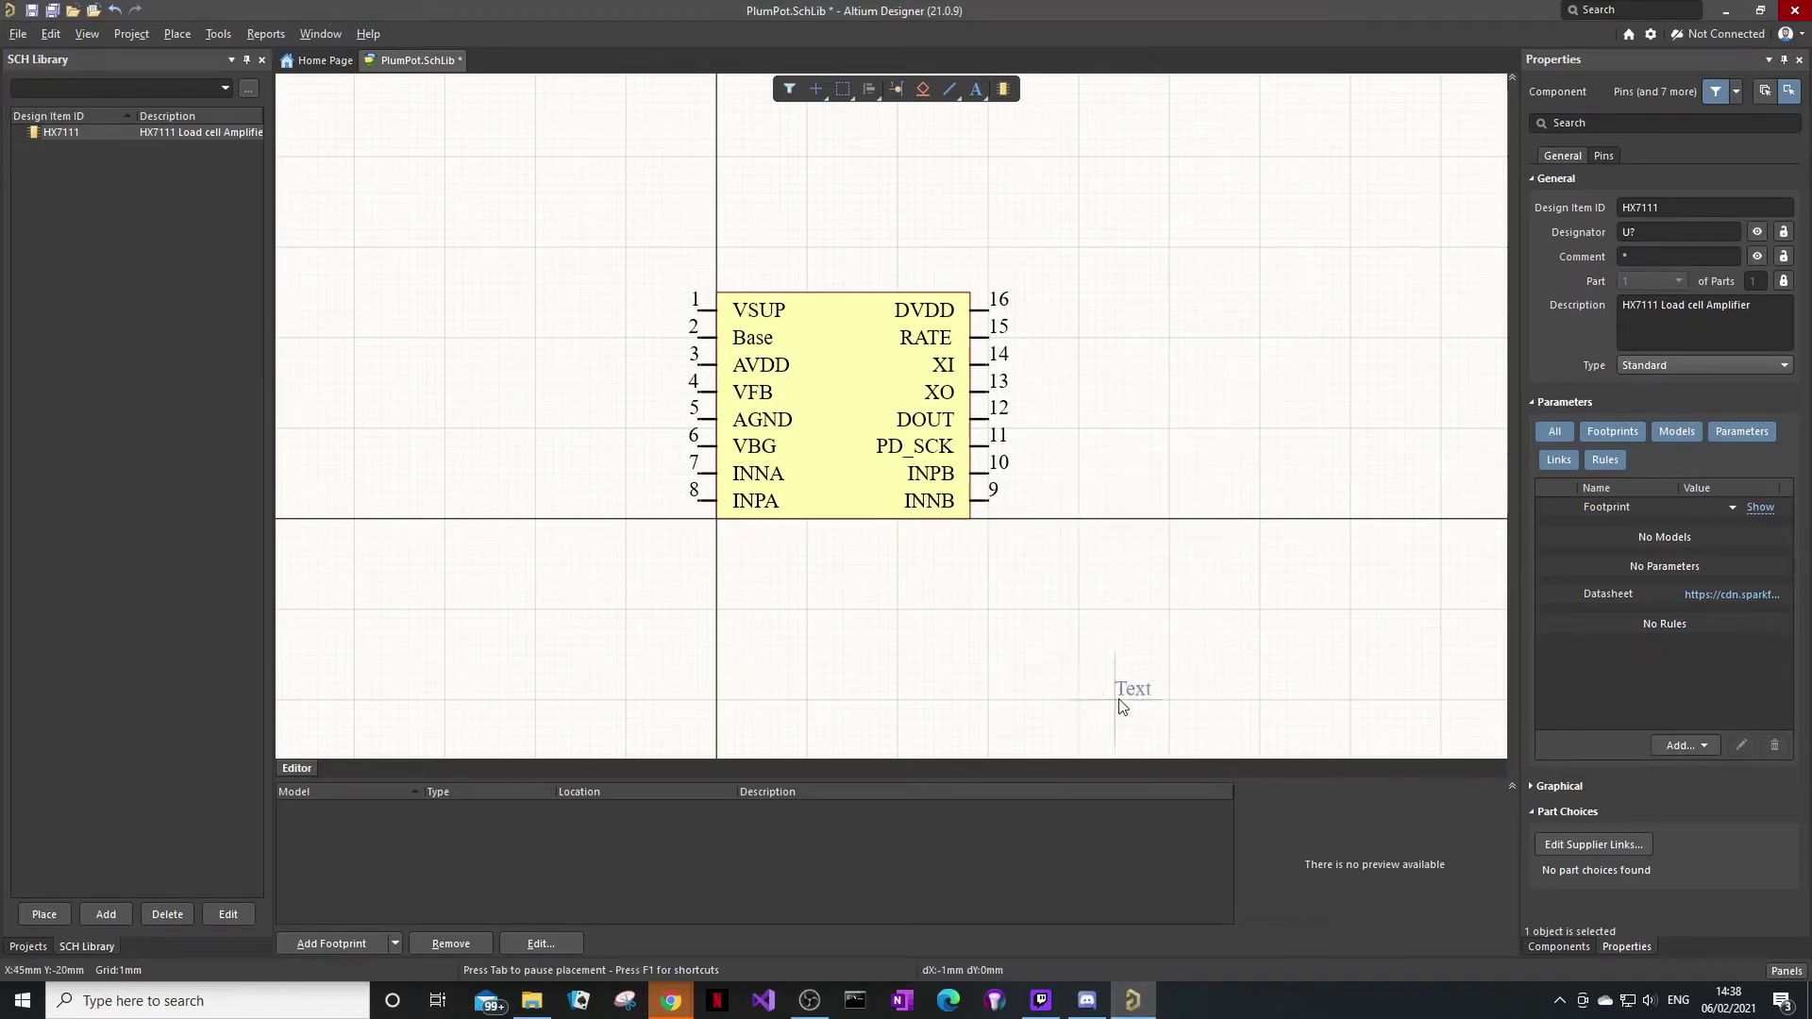
pyautogui.press('Tab')
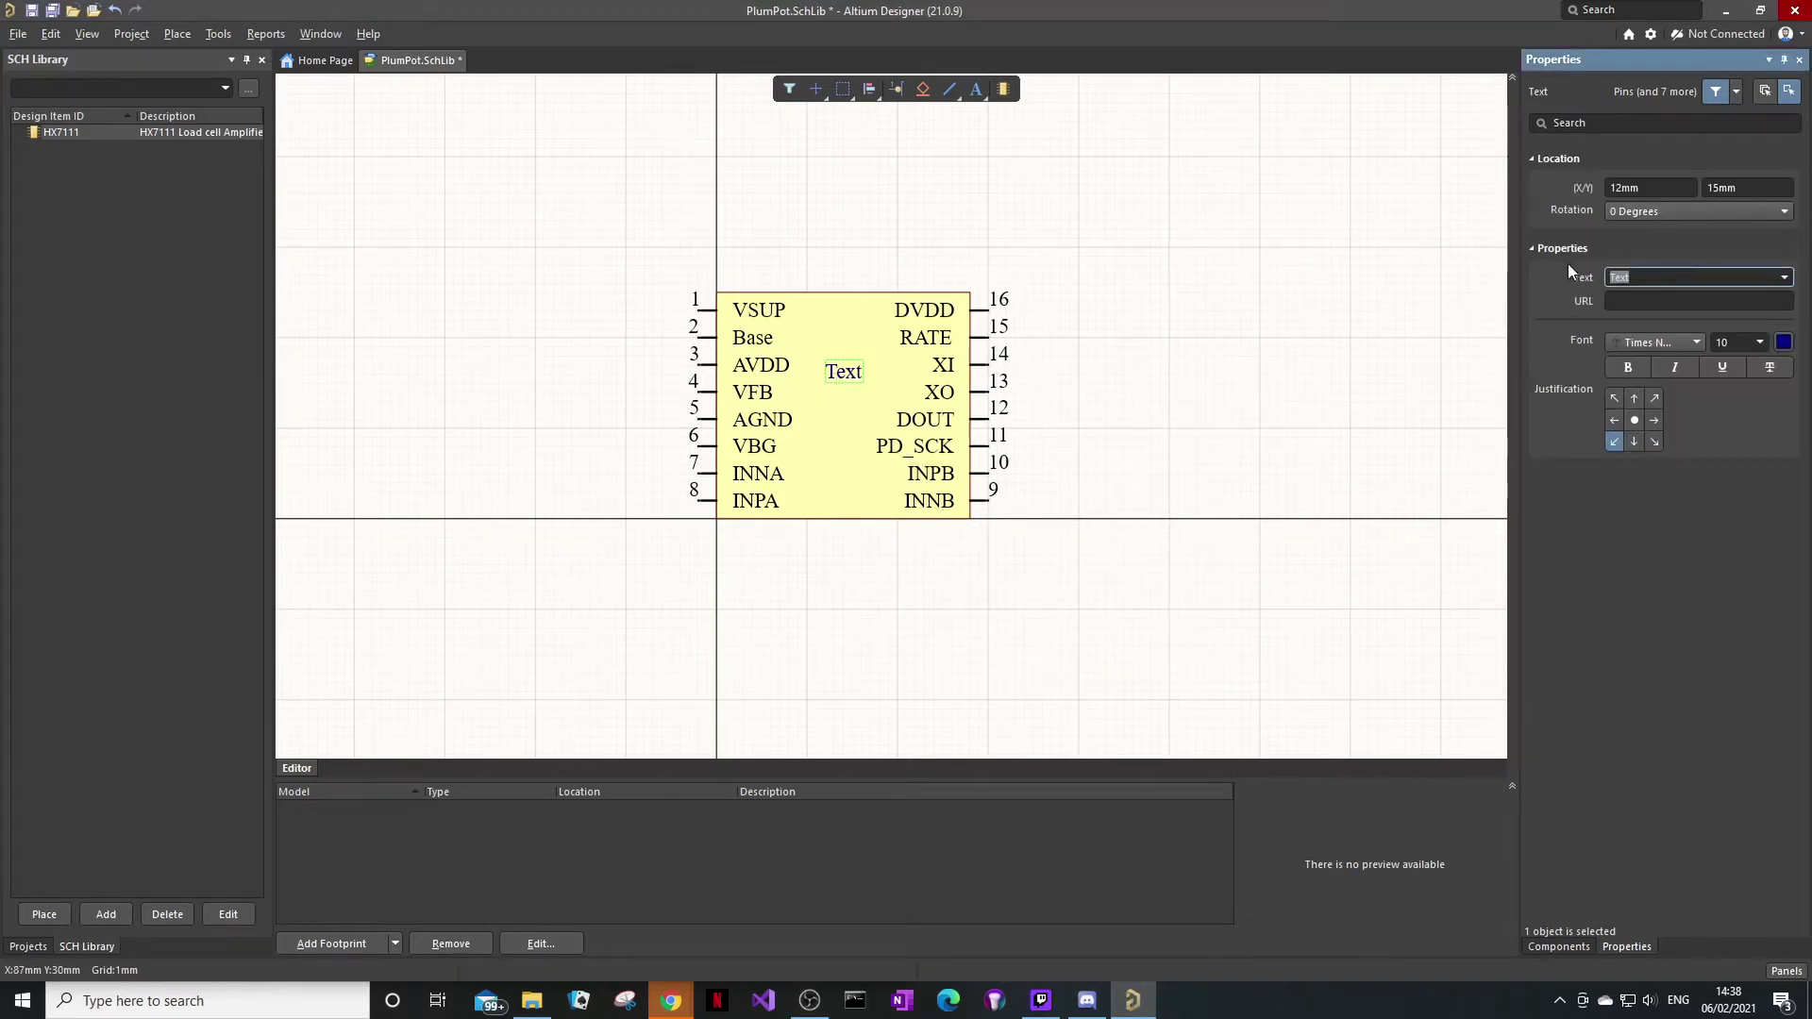
pyautogui.write('HX7111')
pyautogui.press('Return')
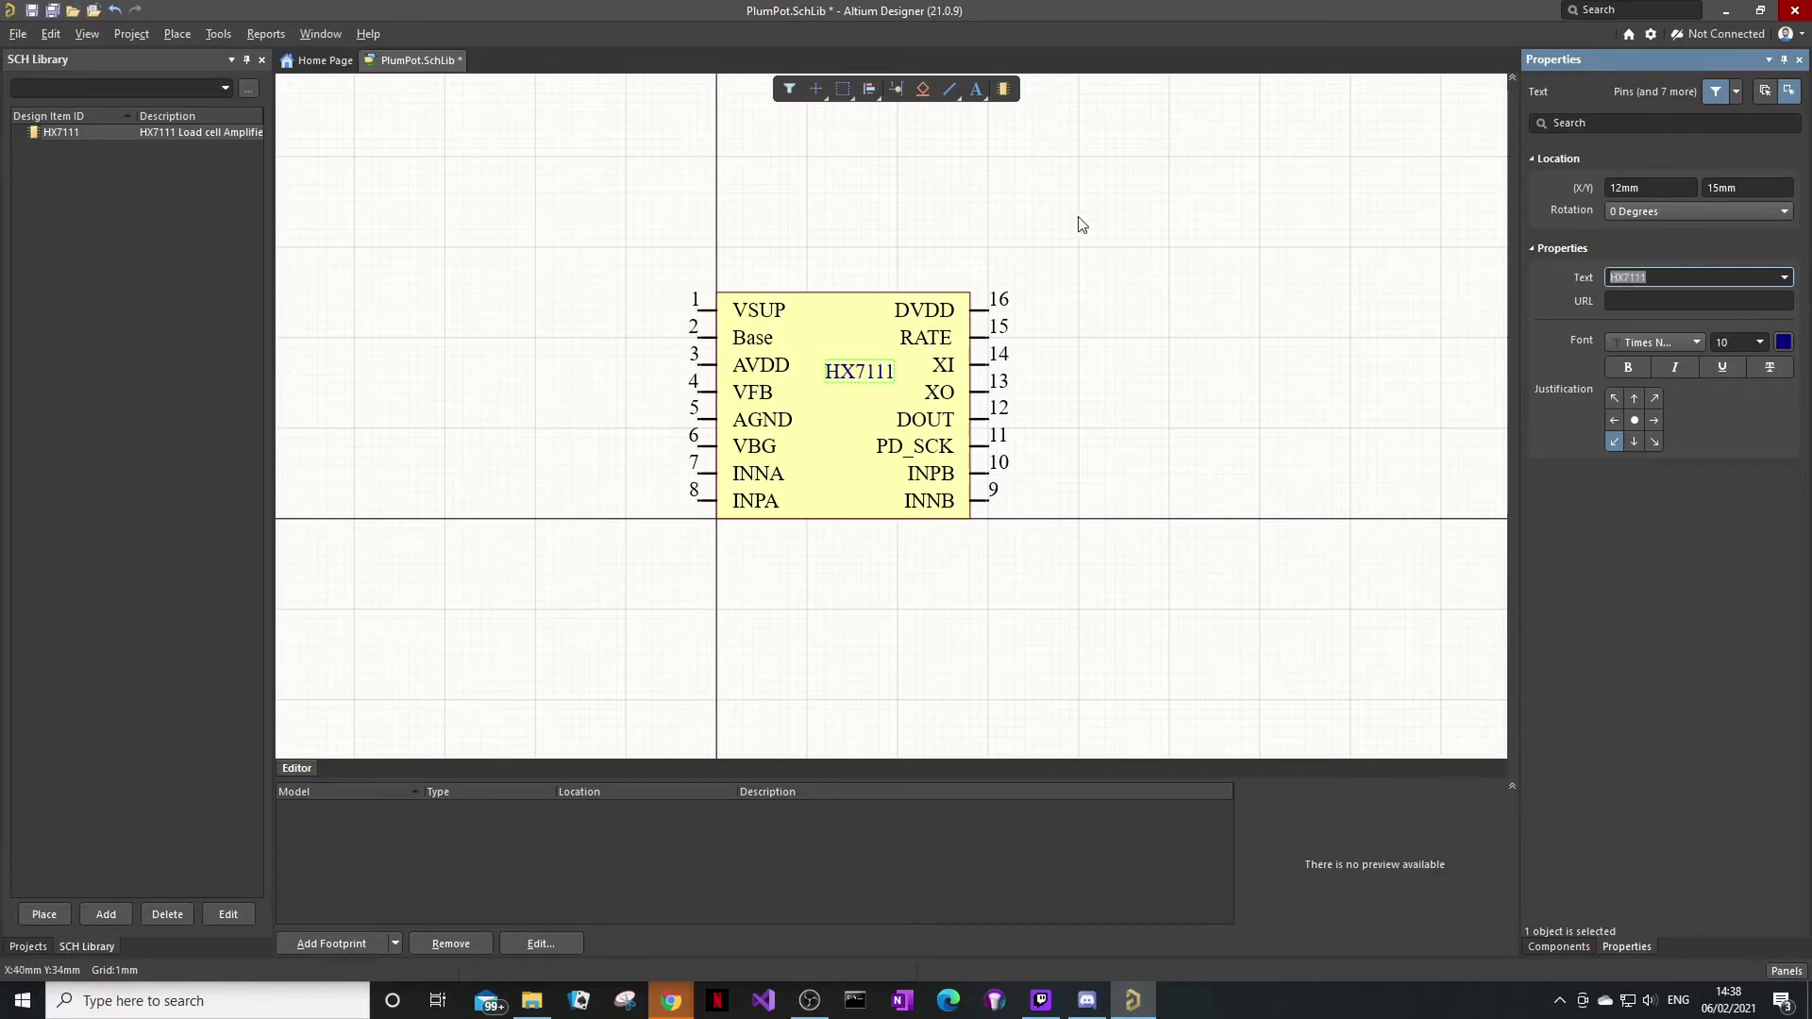
pyautogui.moveTo(845, 371)
pyautogui.mouseDown()
pyautogui.moveTo(819, 391)
pyautogui.moveTo(835, 390)
pyautogui.mouseUp()
pyautogui.click(1096, 267)
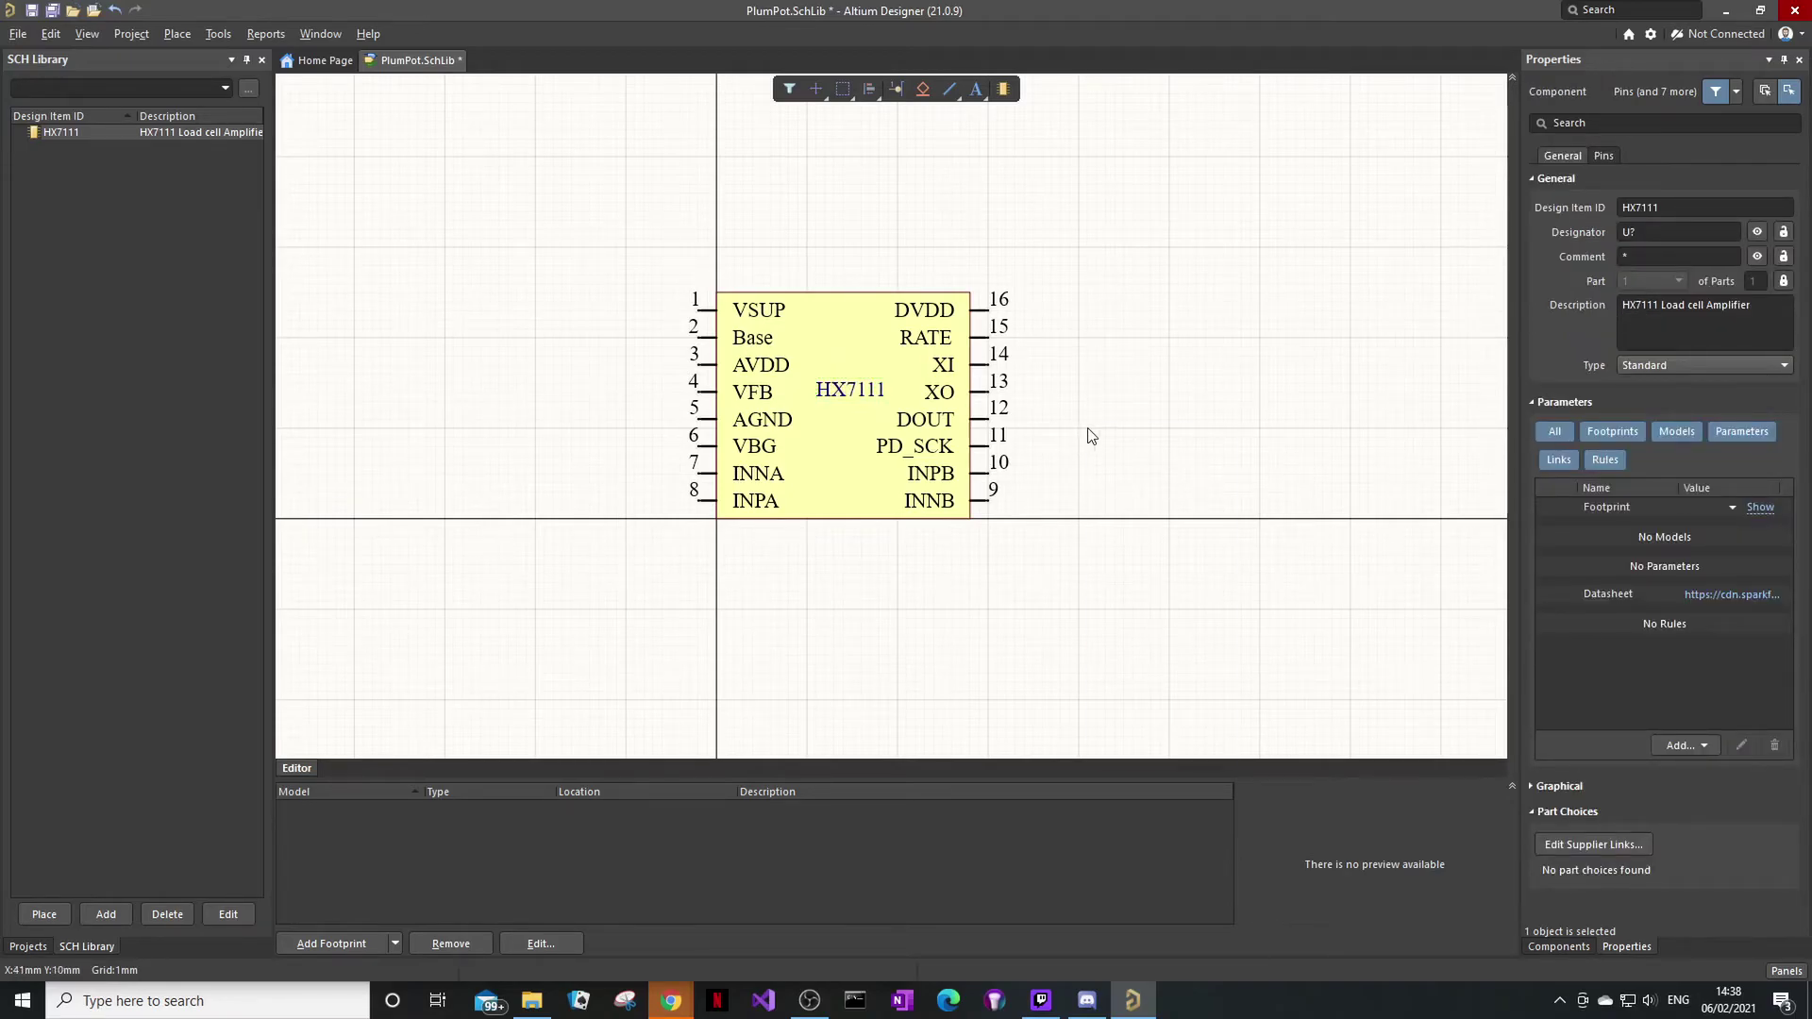
pyautogui.press('p')
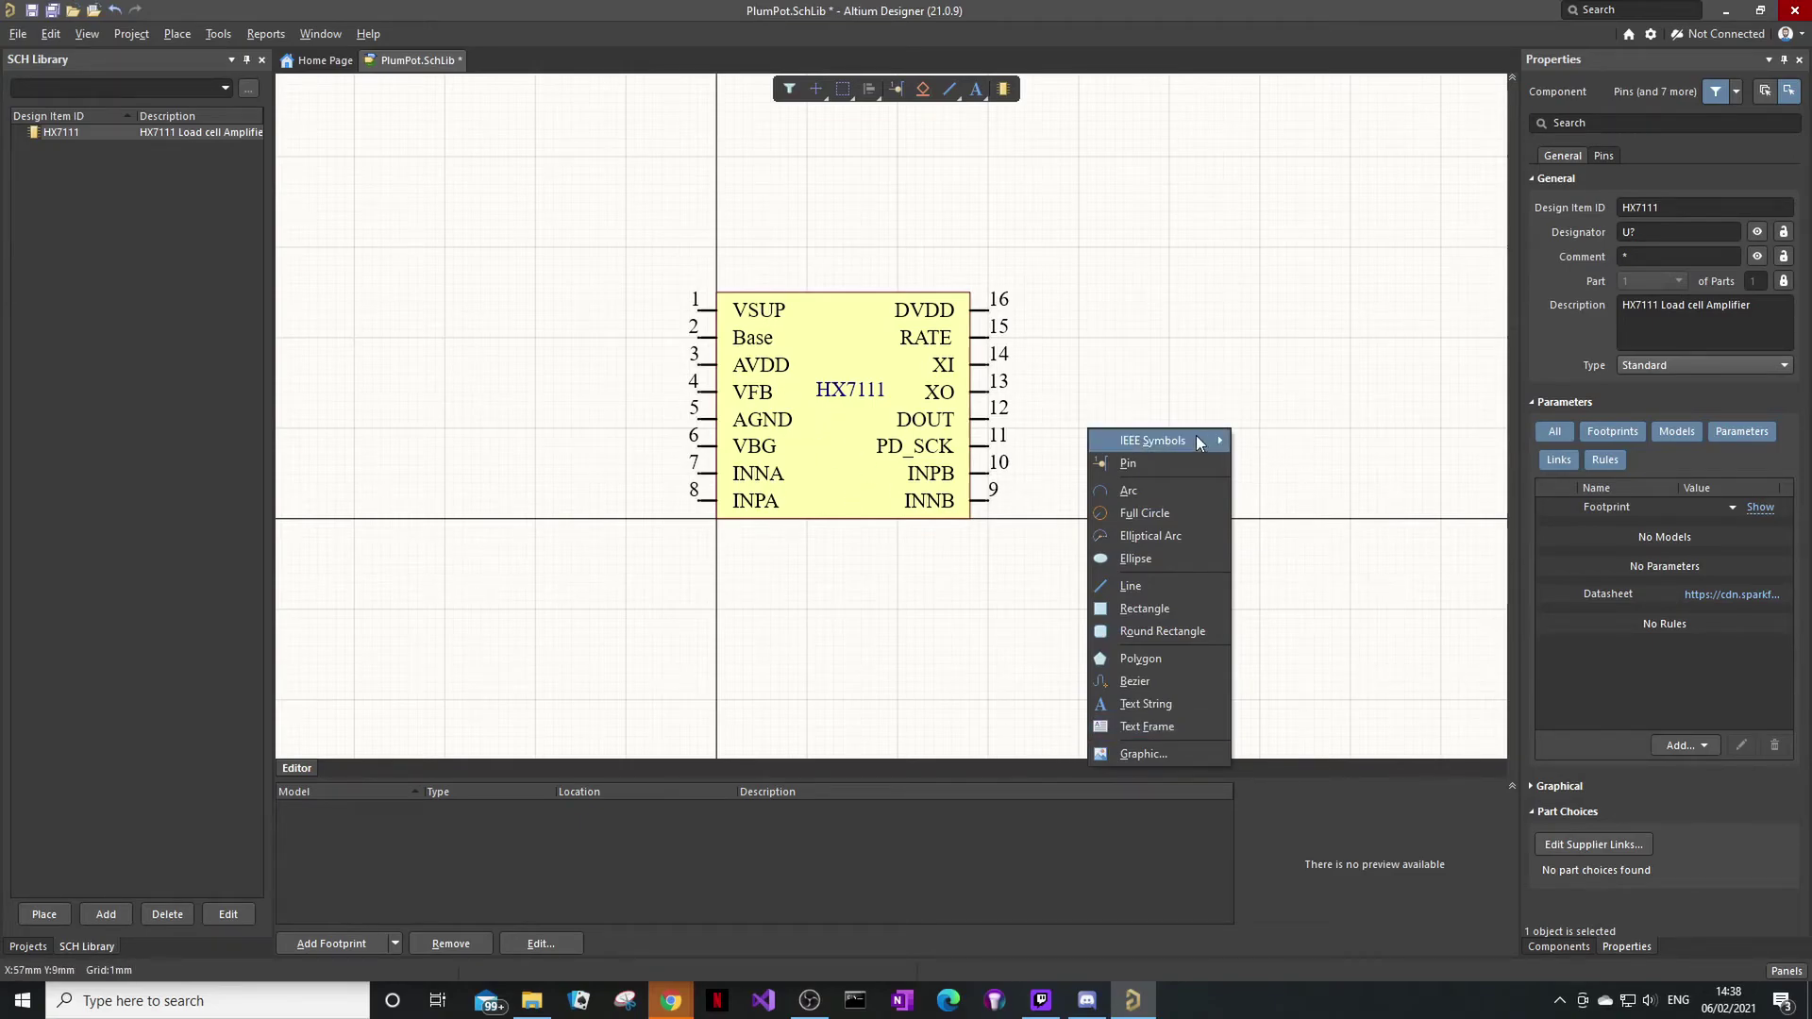
pyautogui.moveTo(1197, 438)
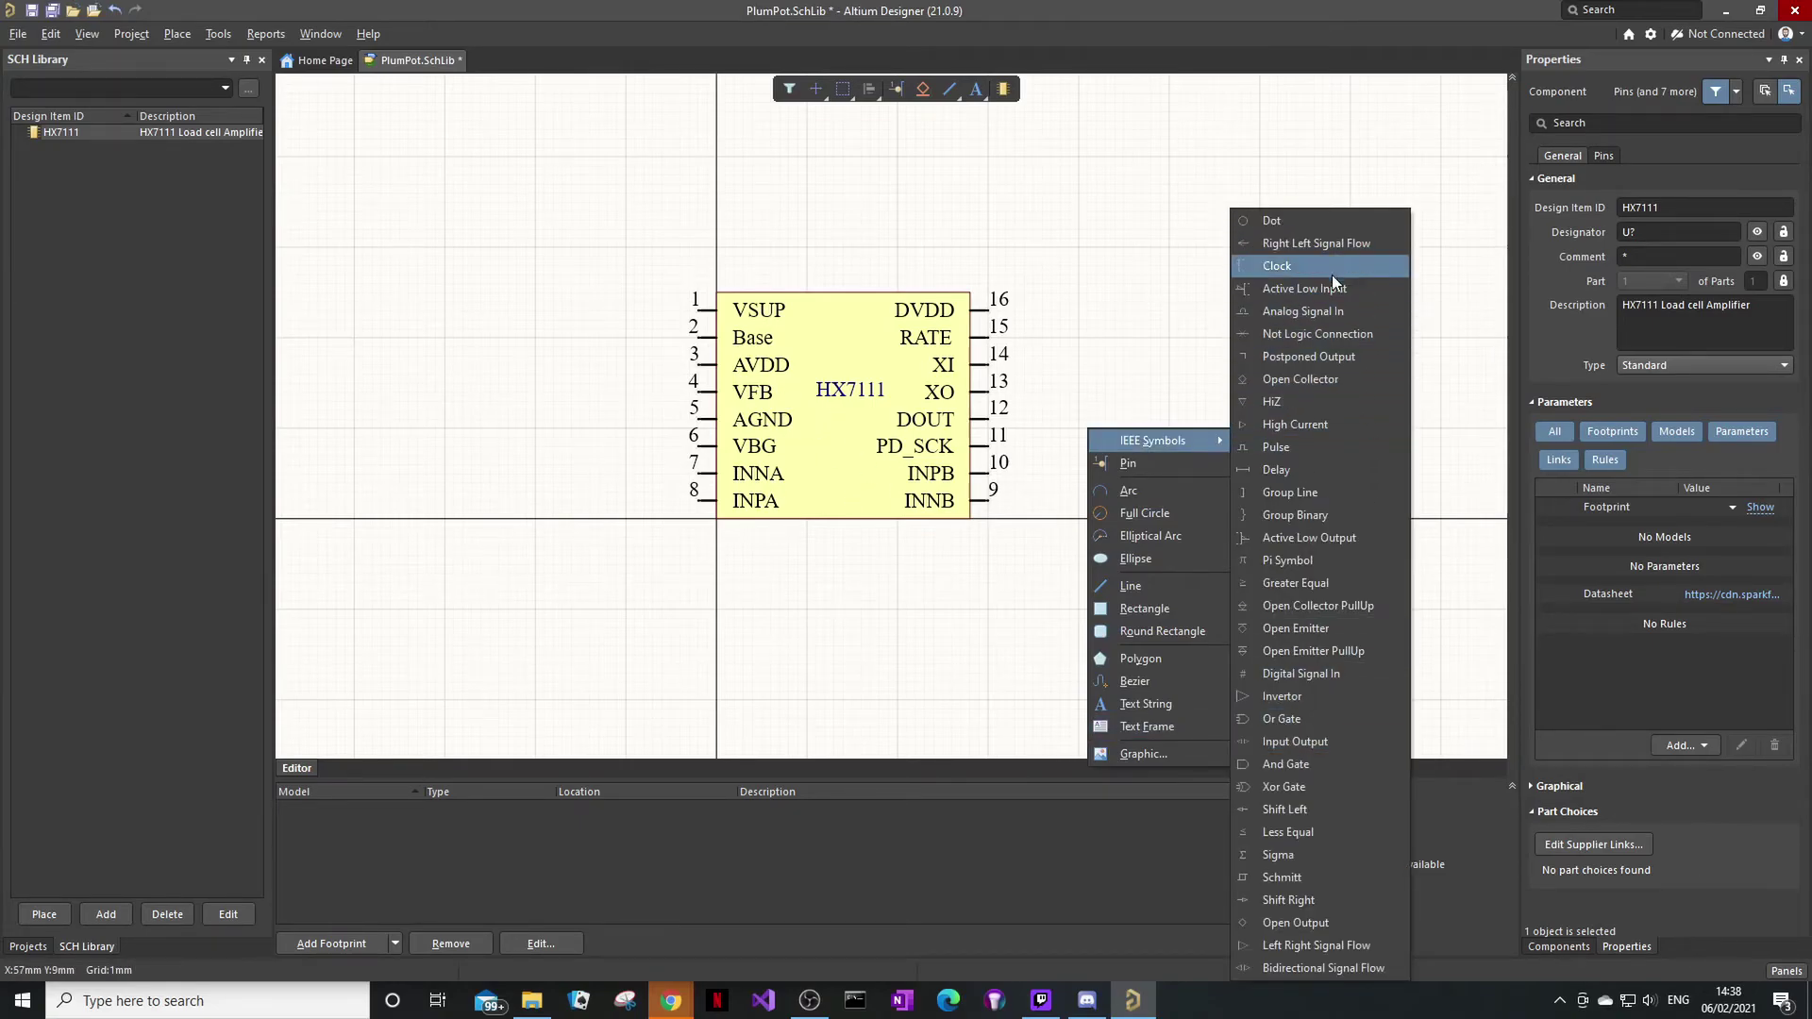
pyautogui.click(1324, 425)
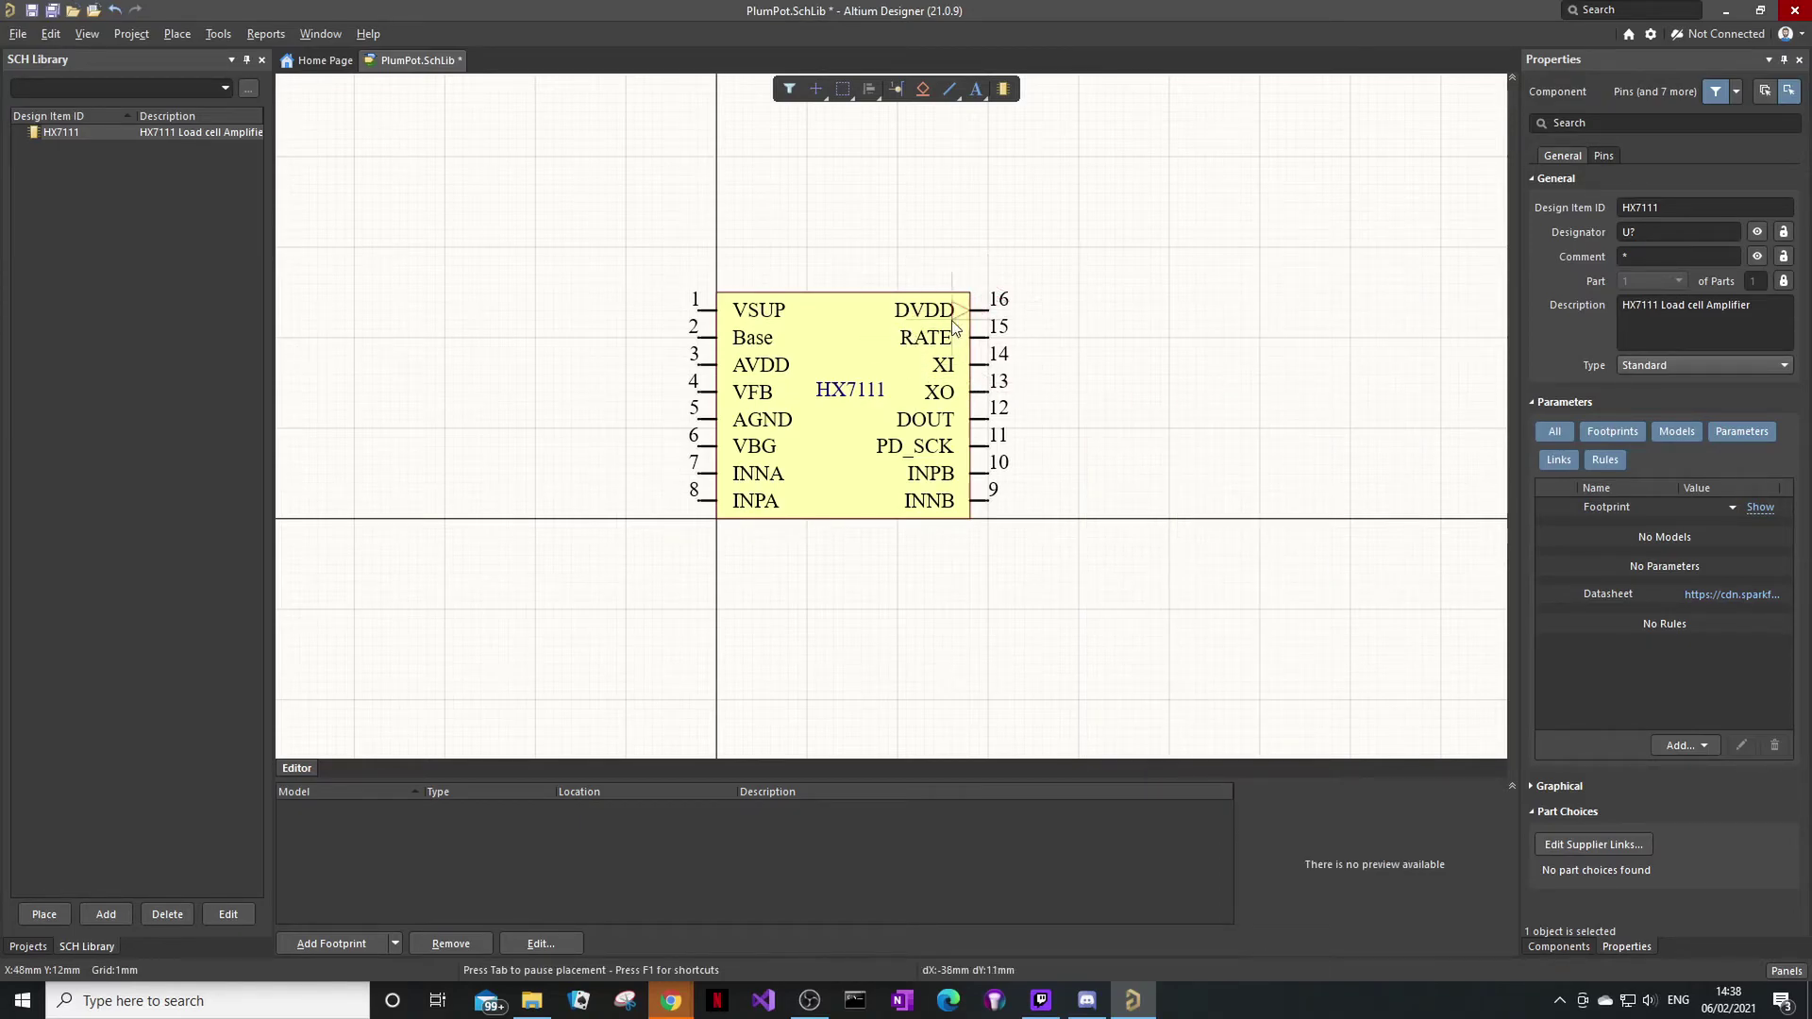
pyautogui.press('Escape')
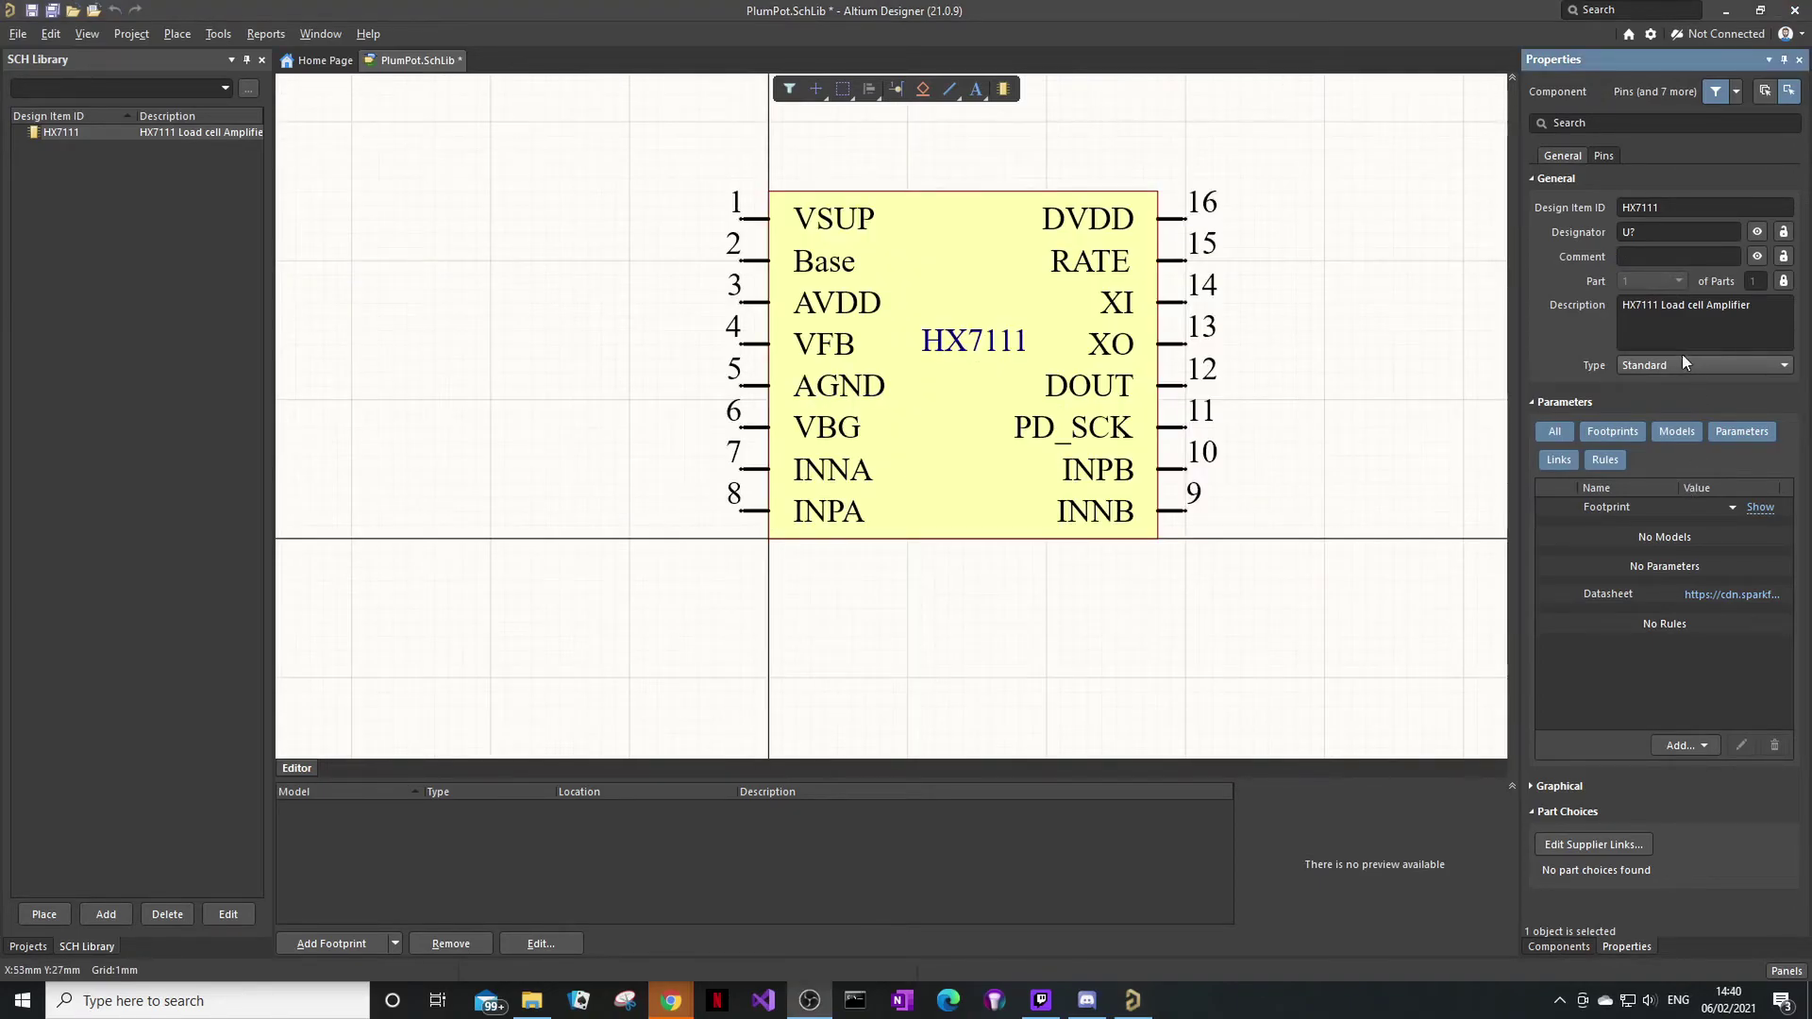
# Review the symbol's pin list and inspect pin 3 (AVDD) in the Component Pin Editor.
pyautogui.click(1605, 157)
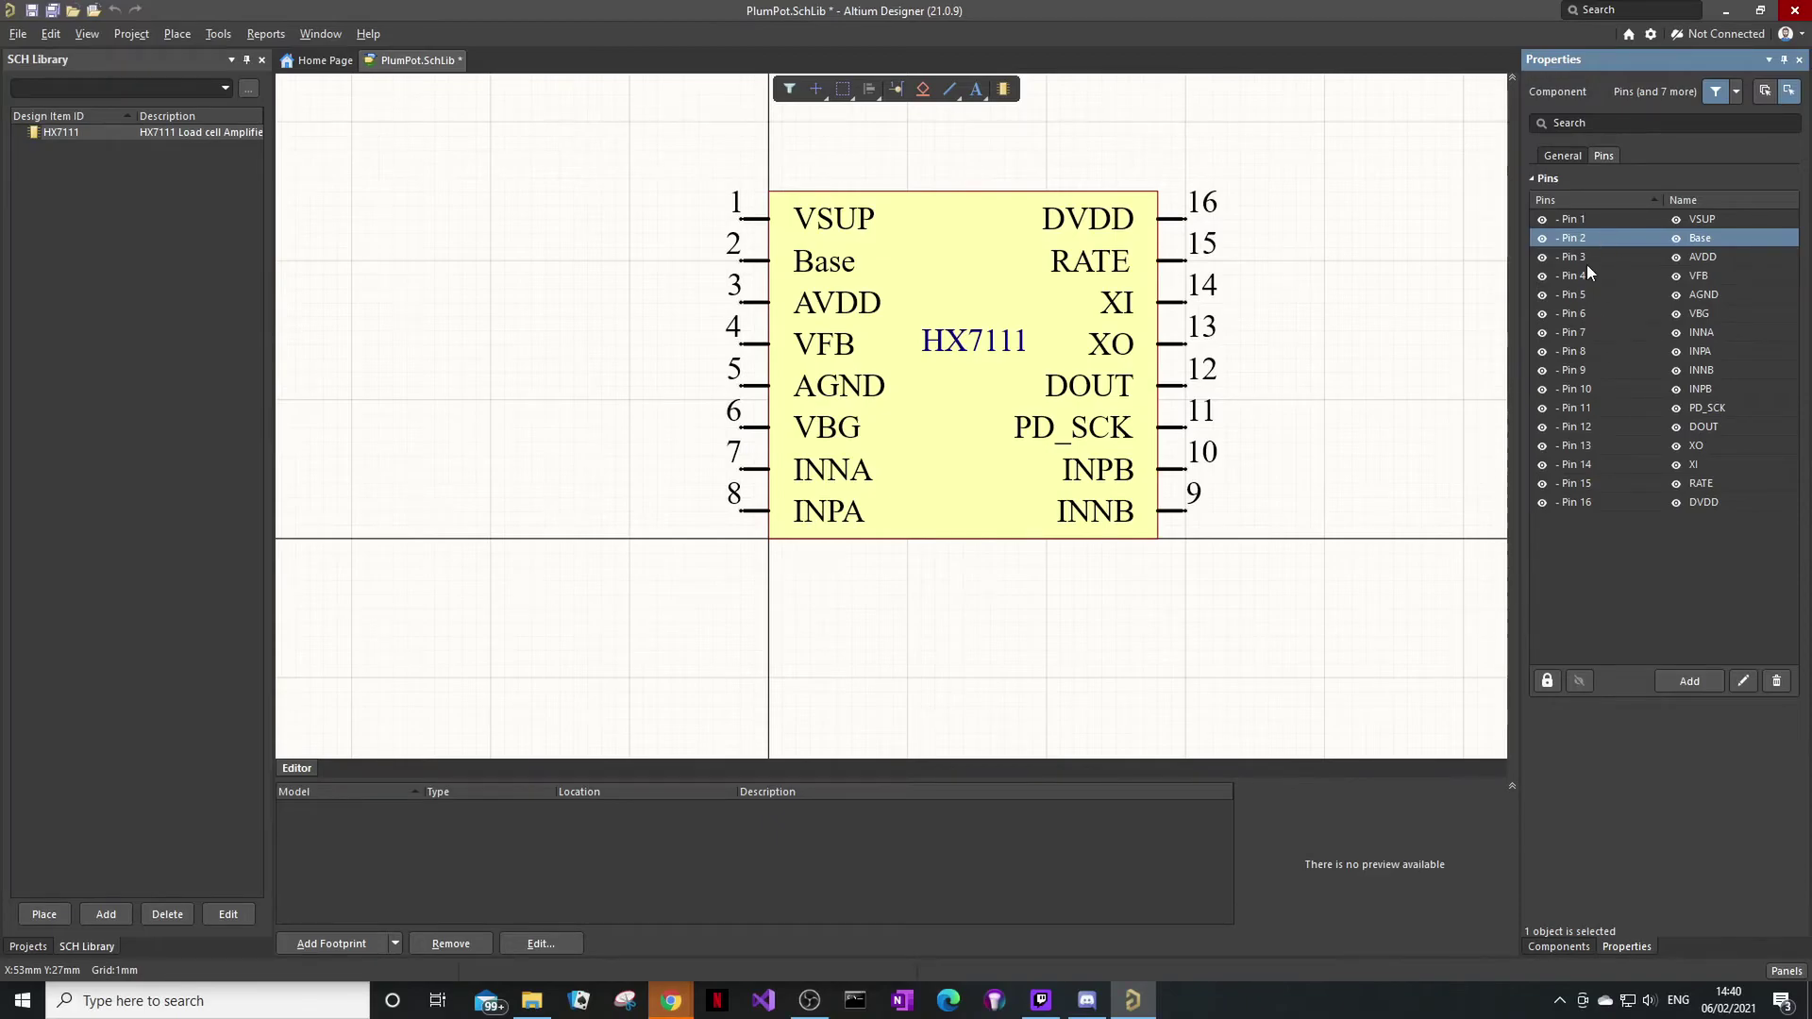
pyautogui.doubleClick(1588, 262)
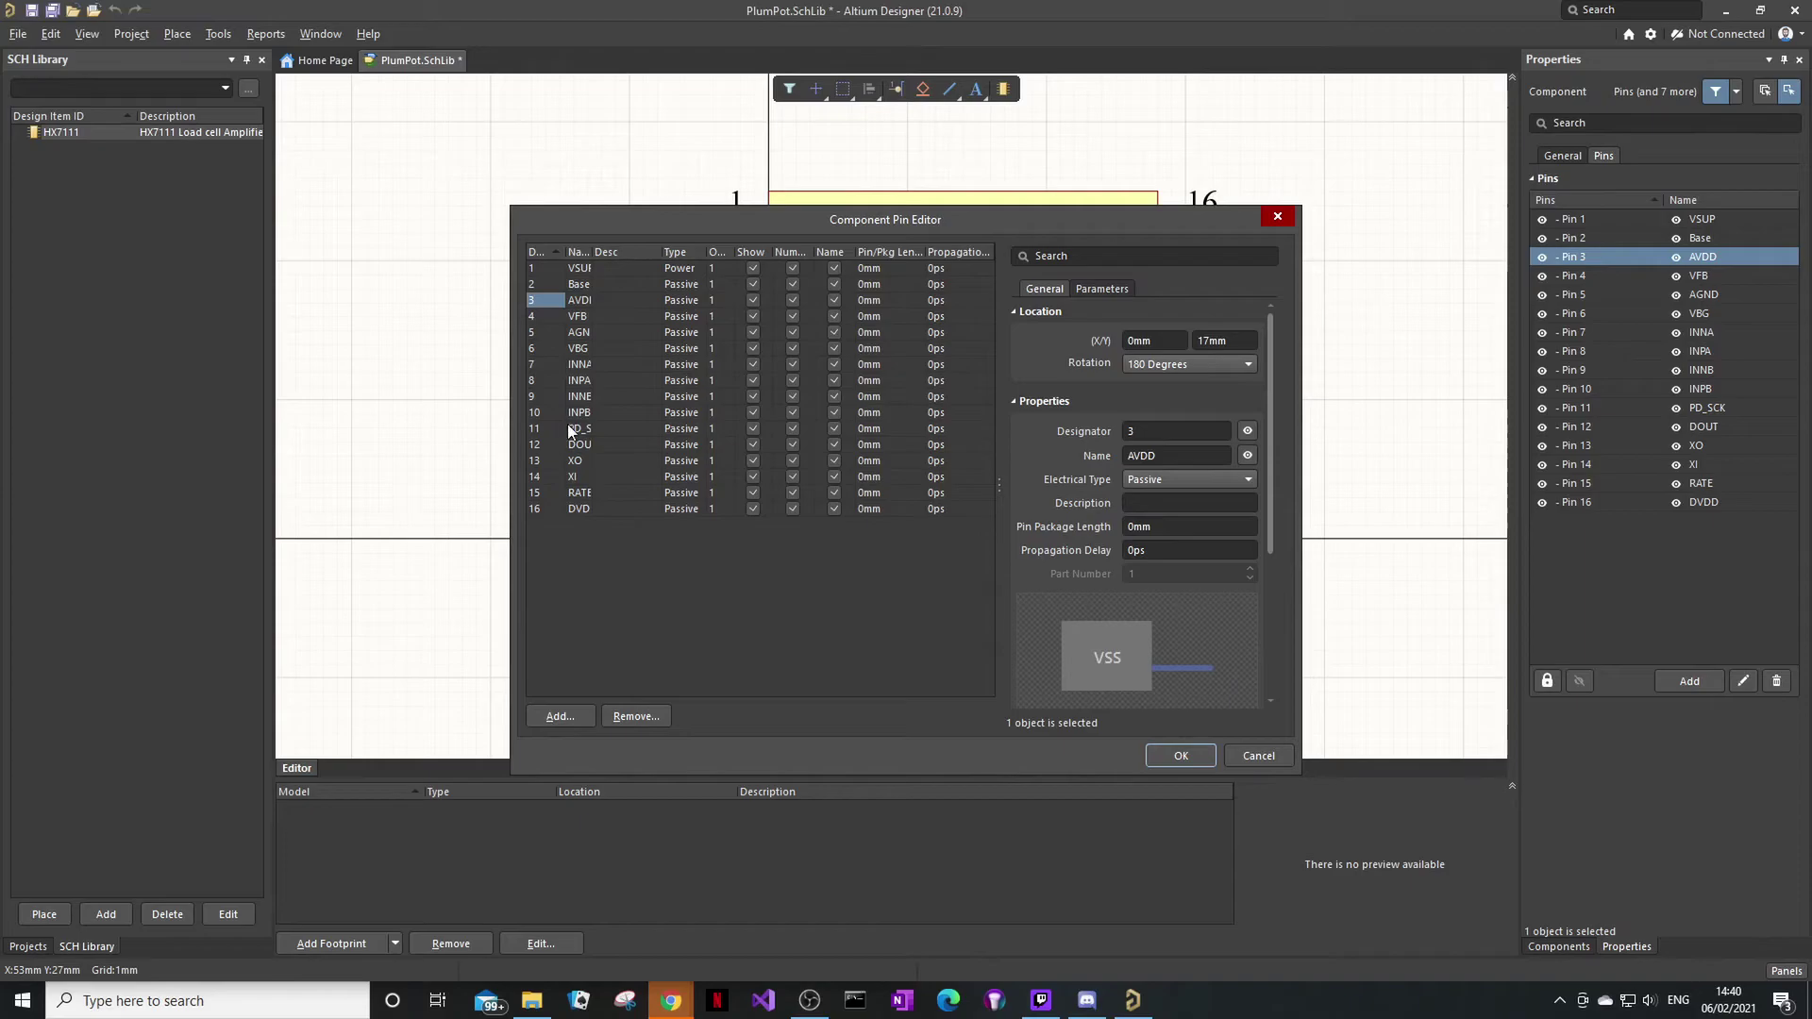
pyautogui.moveTo(846, 218); pyautogui.dragTo(823, 465)
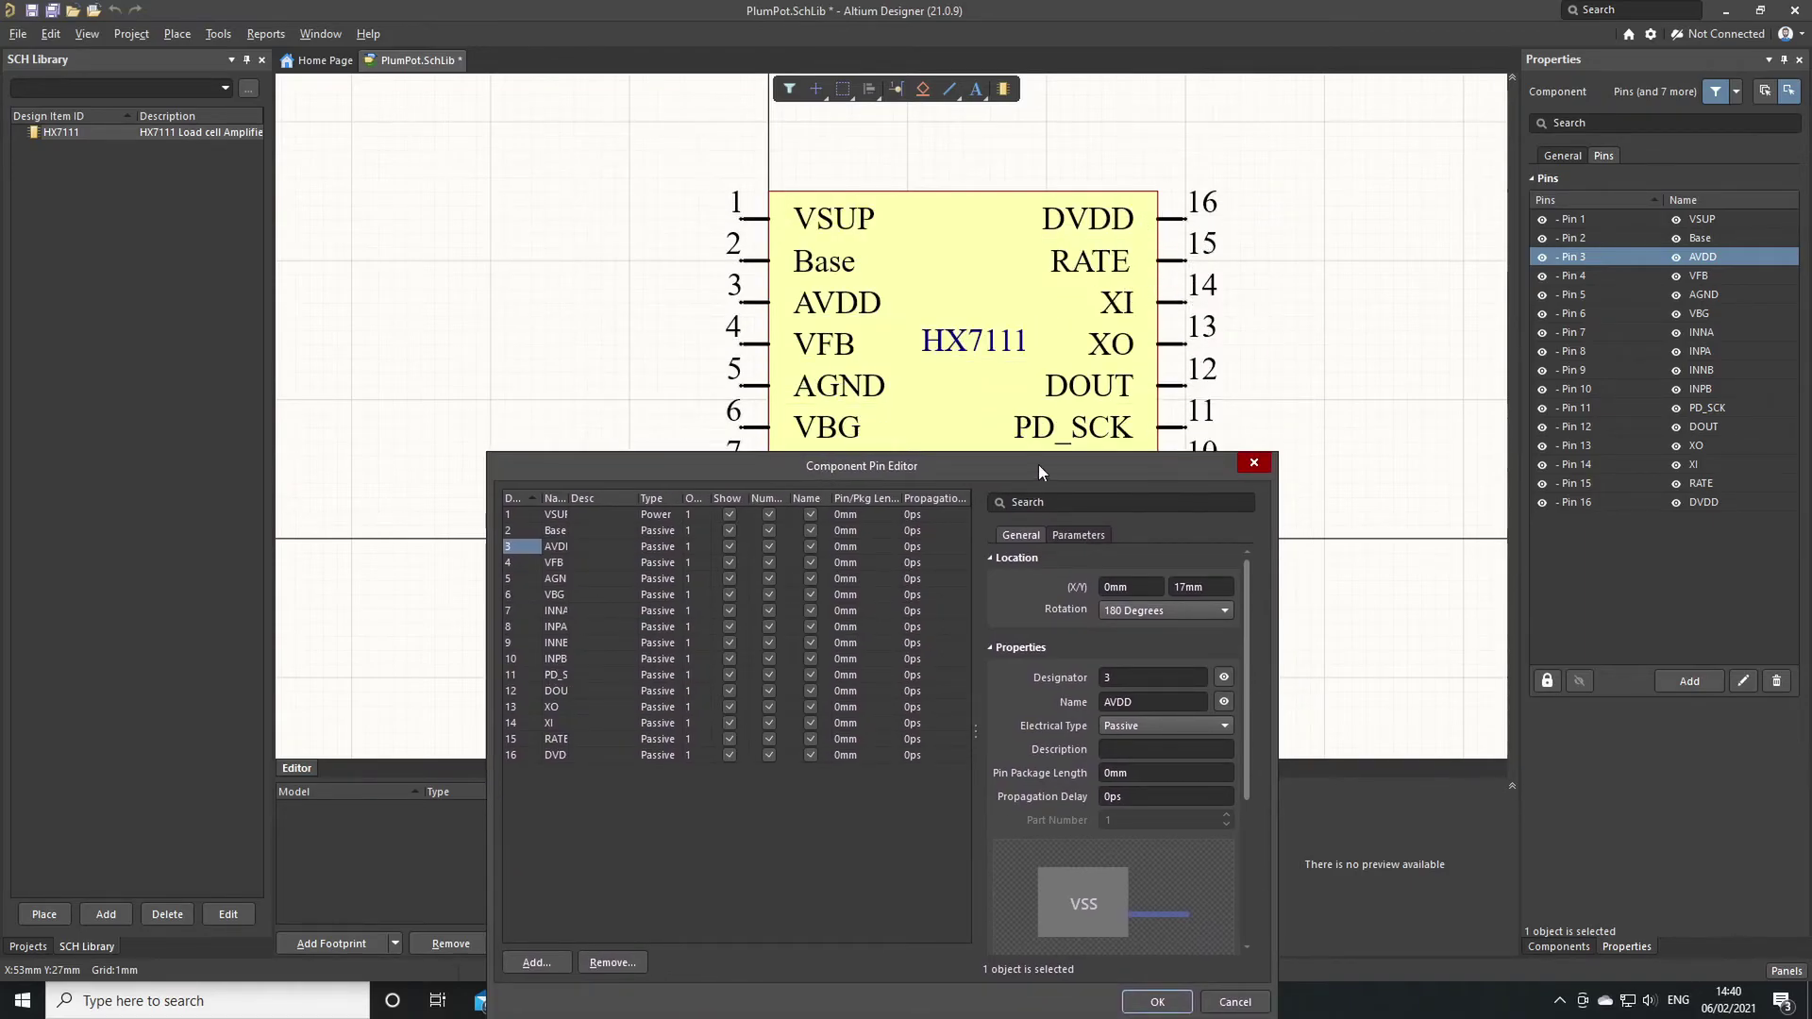
pyautogui.press('Return')
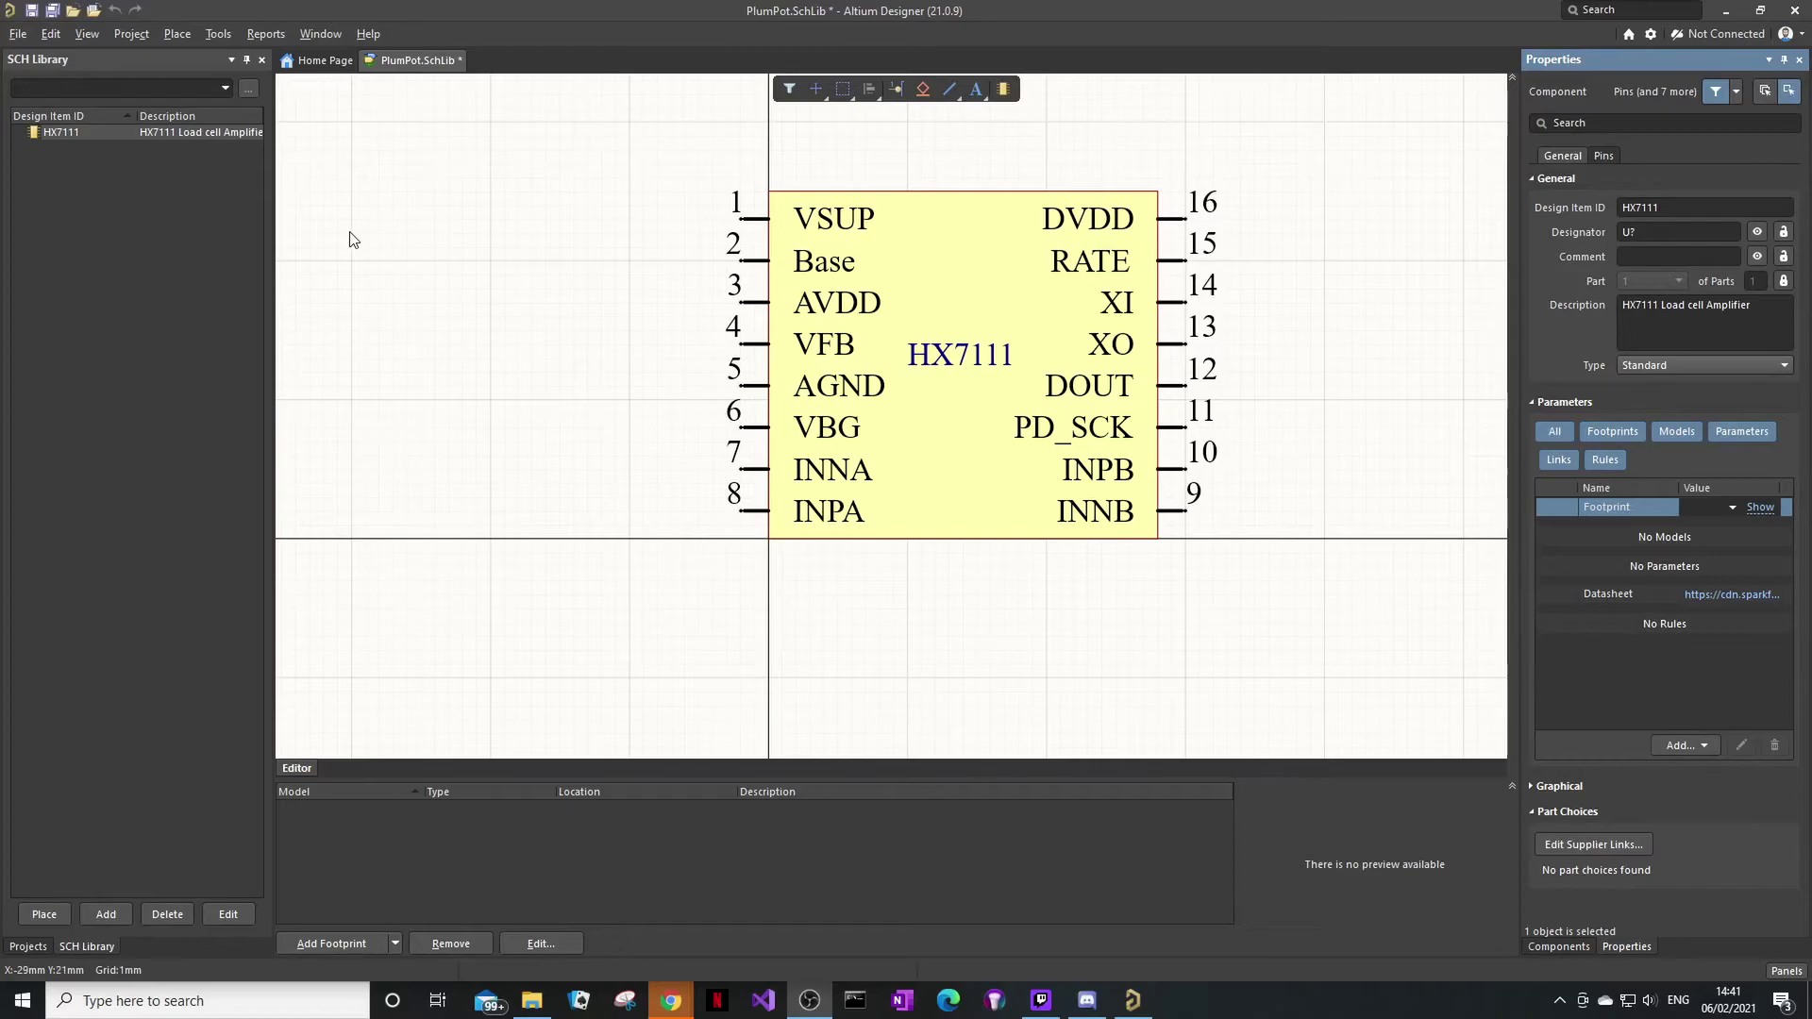
# Save the PlumPot.SchLib schematic library and check the folder it is stored in.
pyautogui.click(31, 10)
pyautogui.click(18, 34)
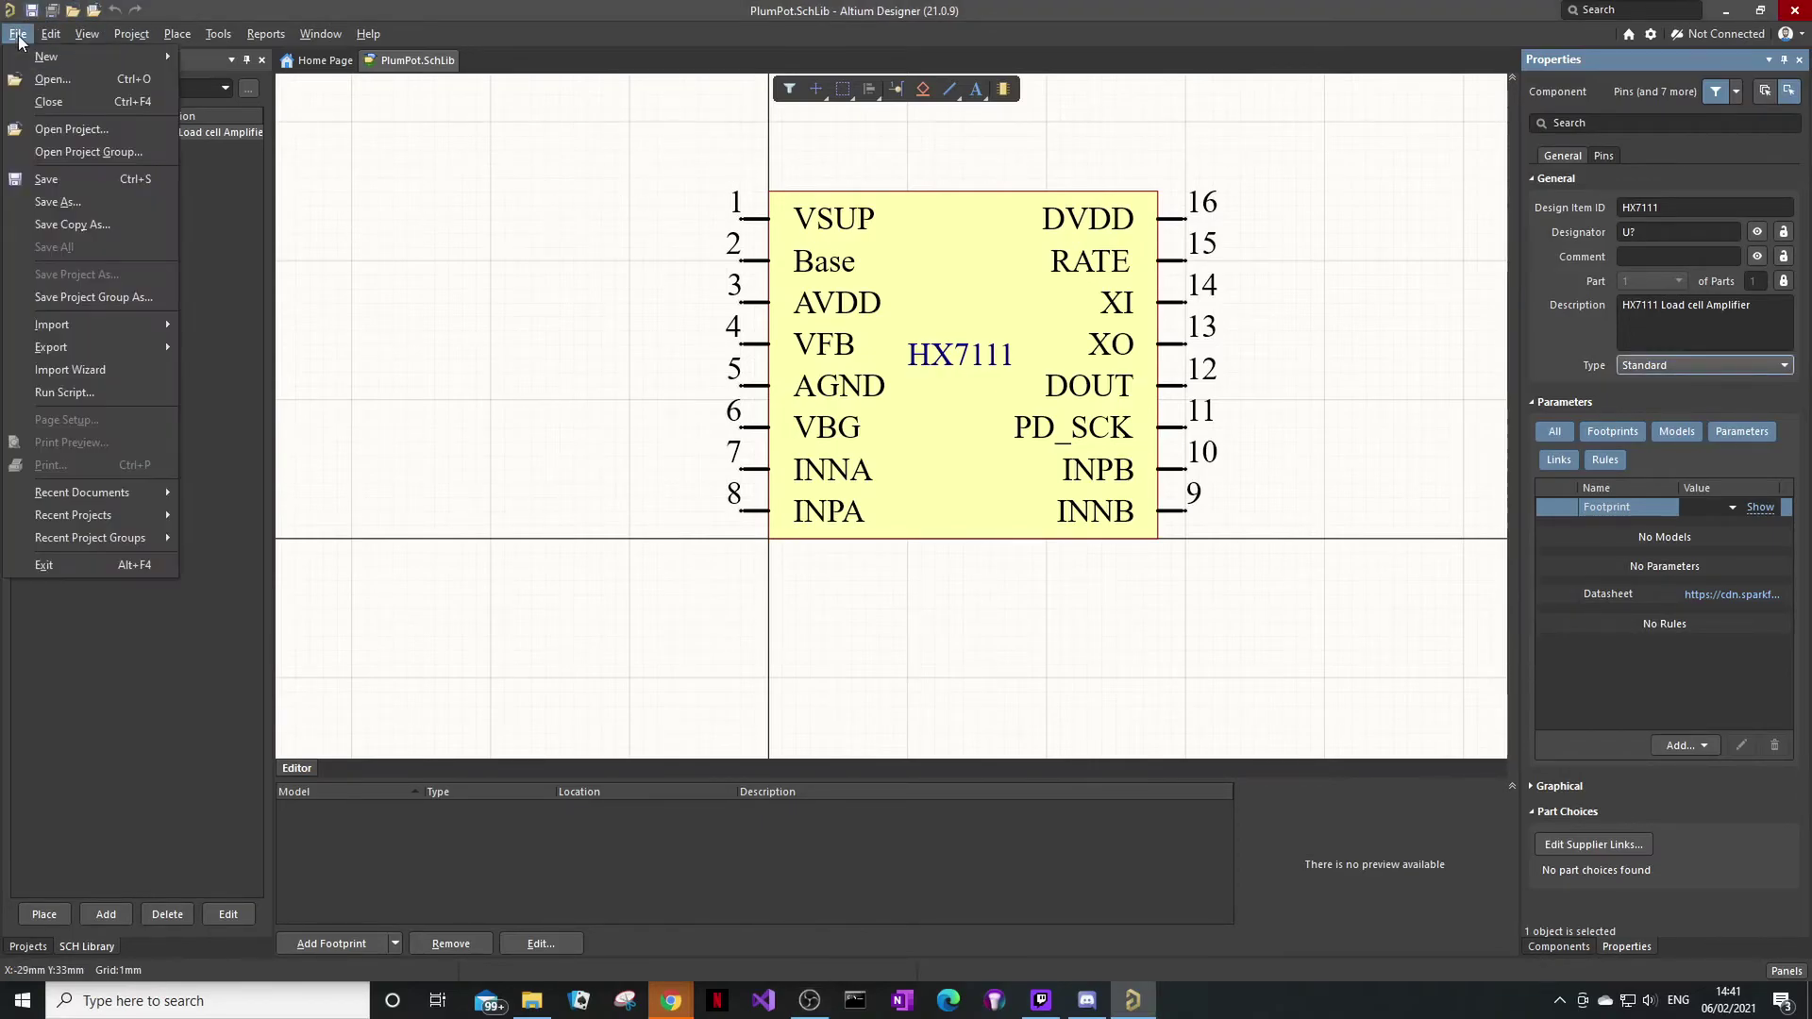
pyautogui.click(108, 197)
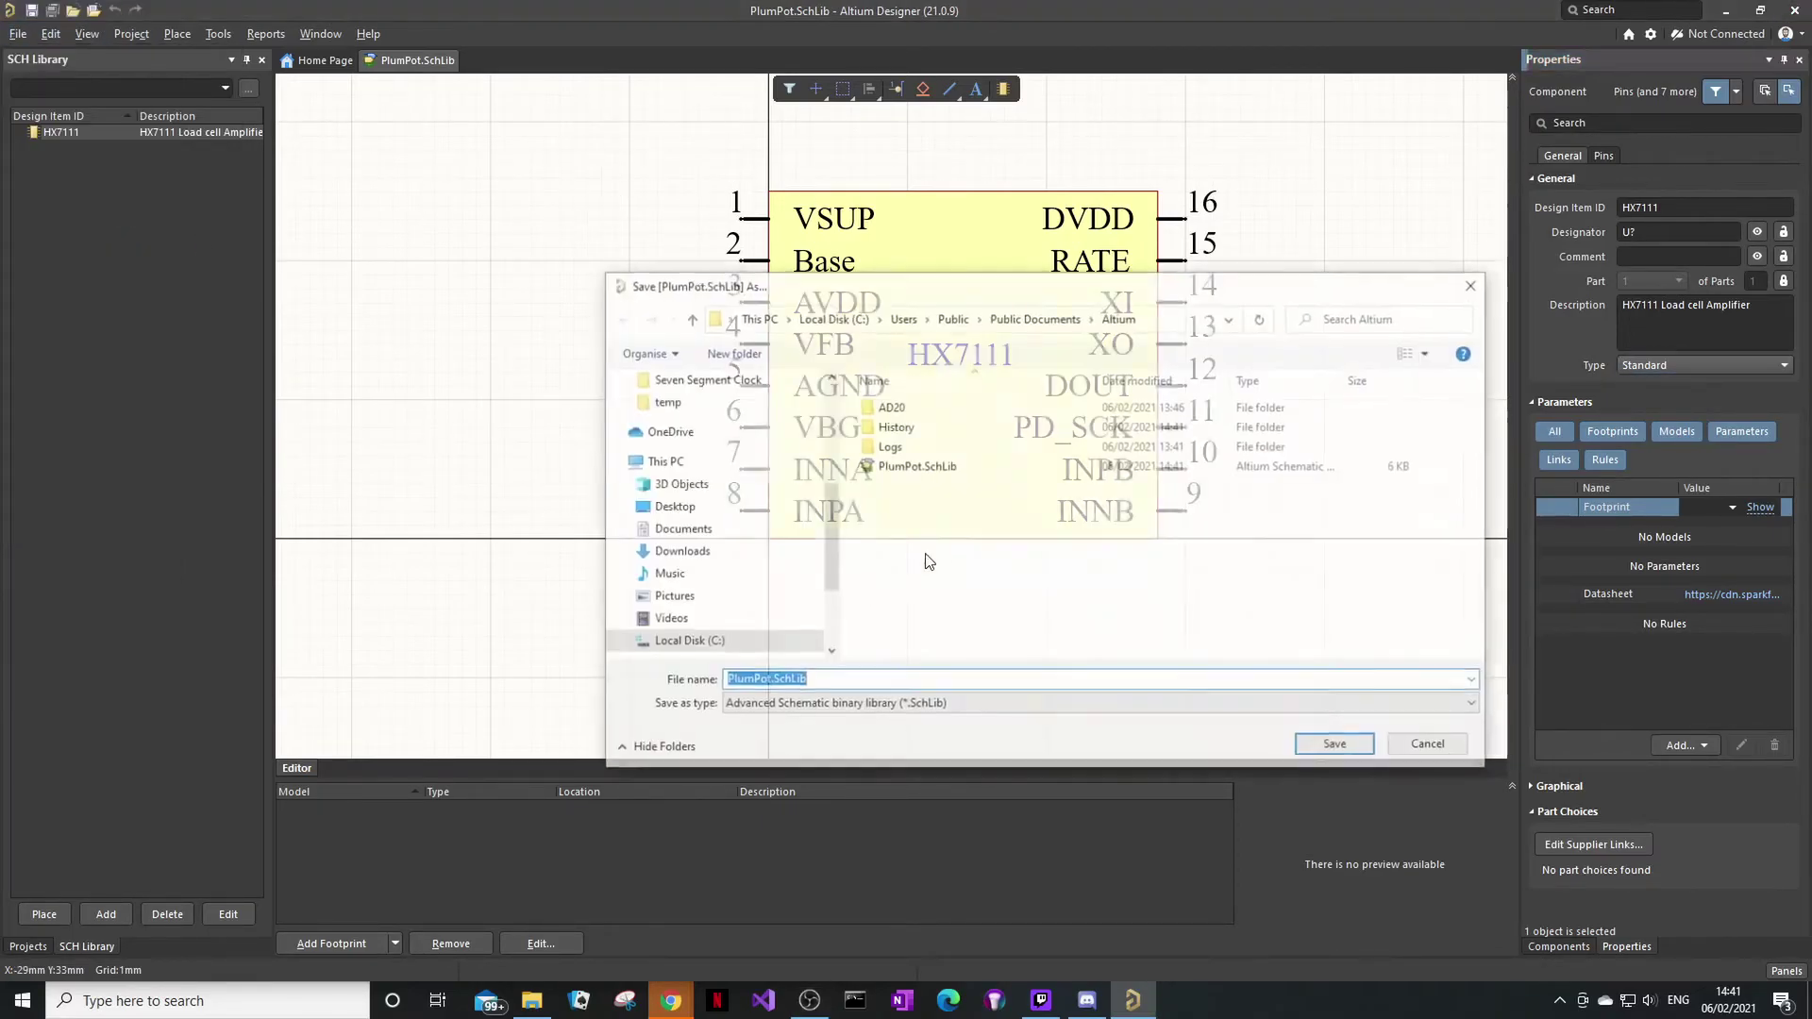
pyautogui.click(1478, 283)
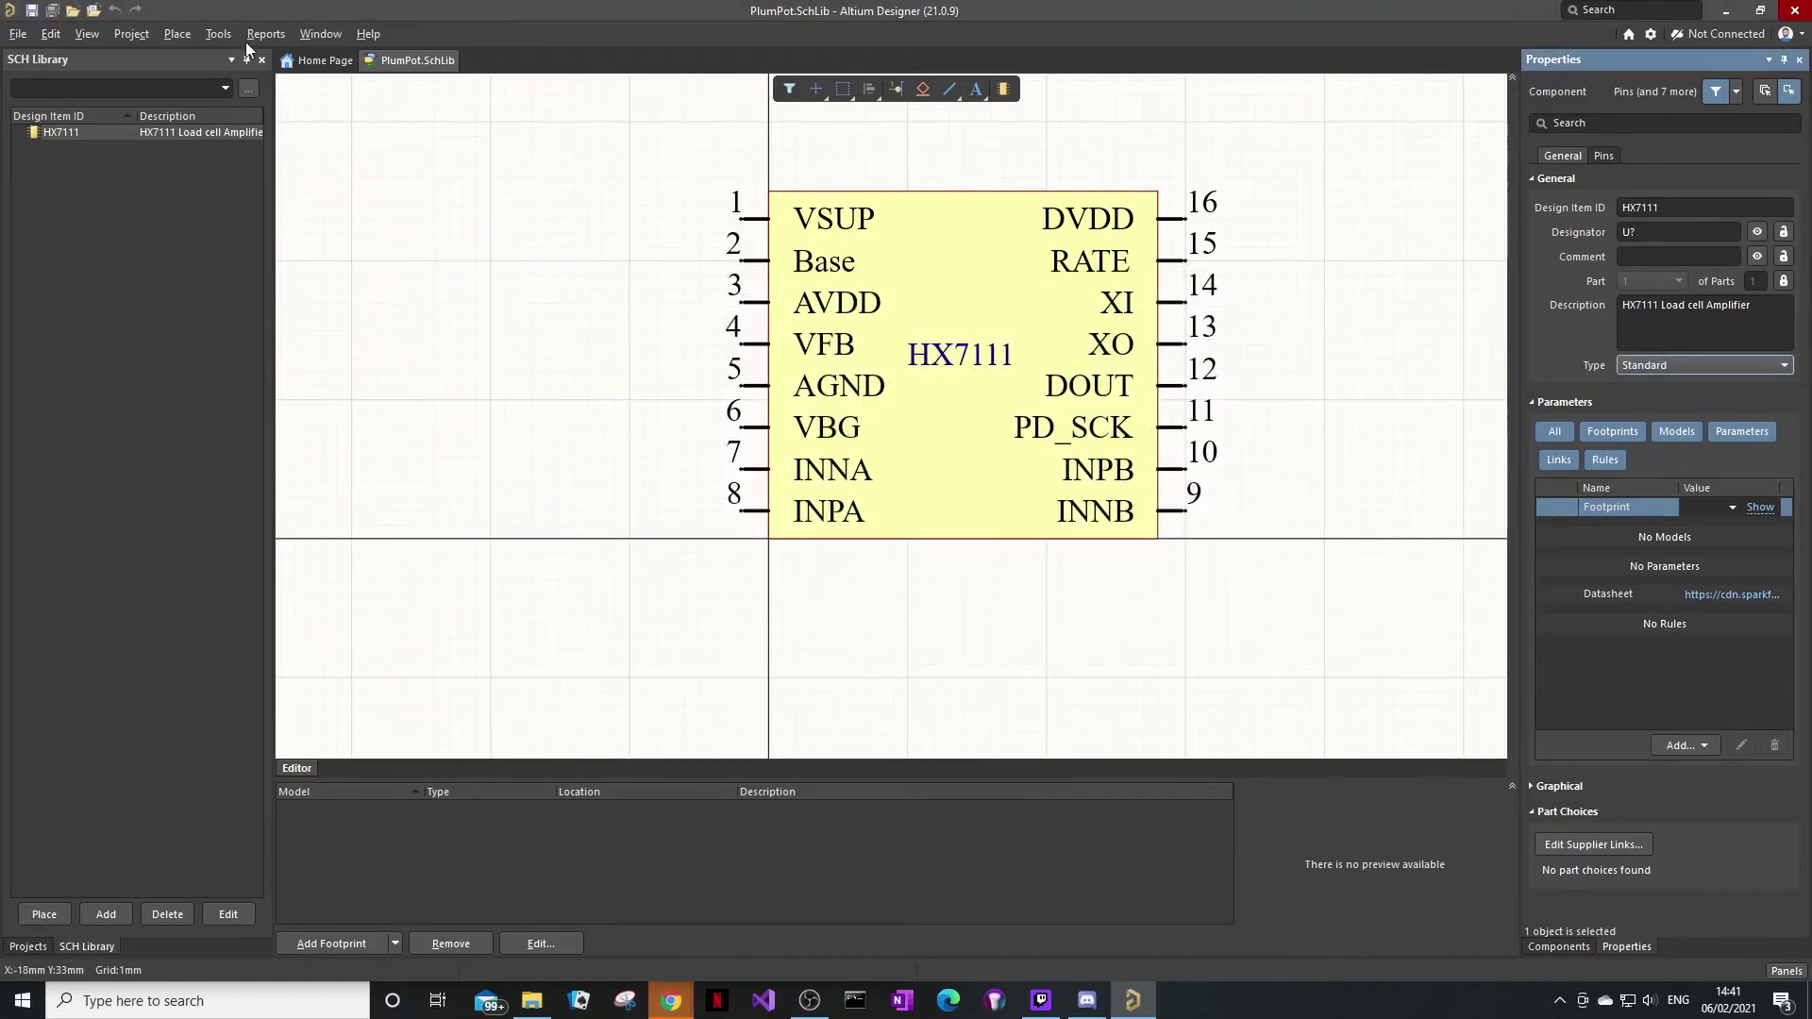
# Create a new empty local PCB project named Example.
pyautogui.click(18, 38)
pyautogui.moveTo(141, 56)
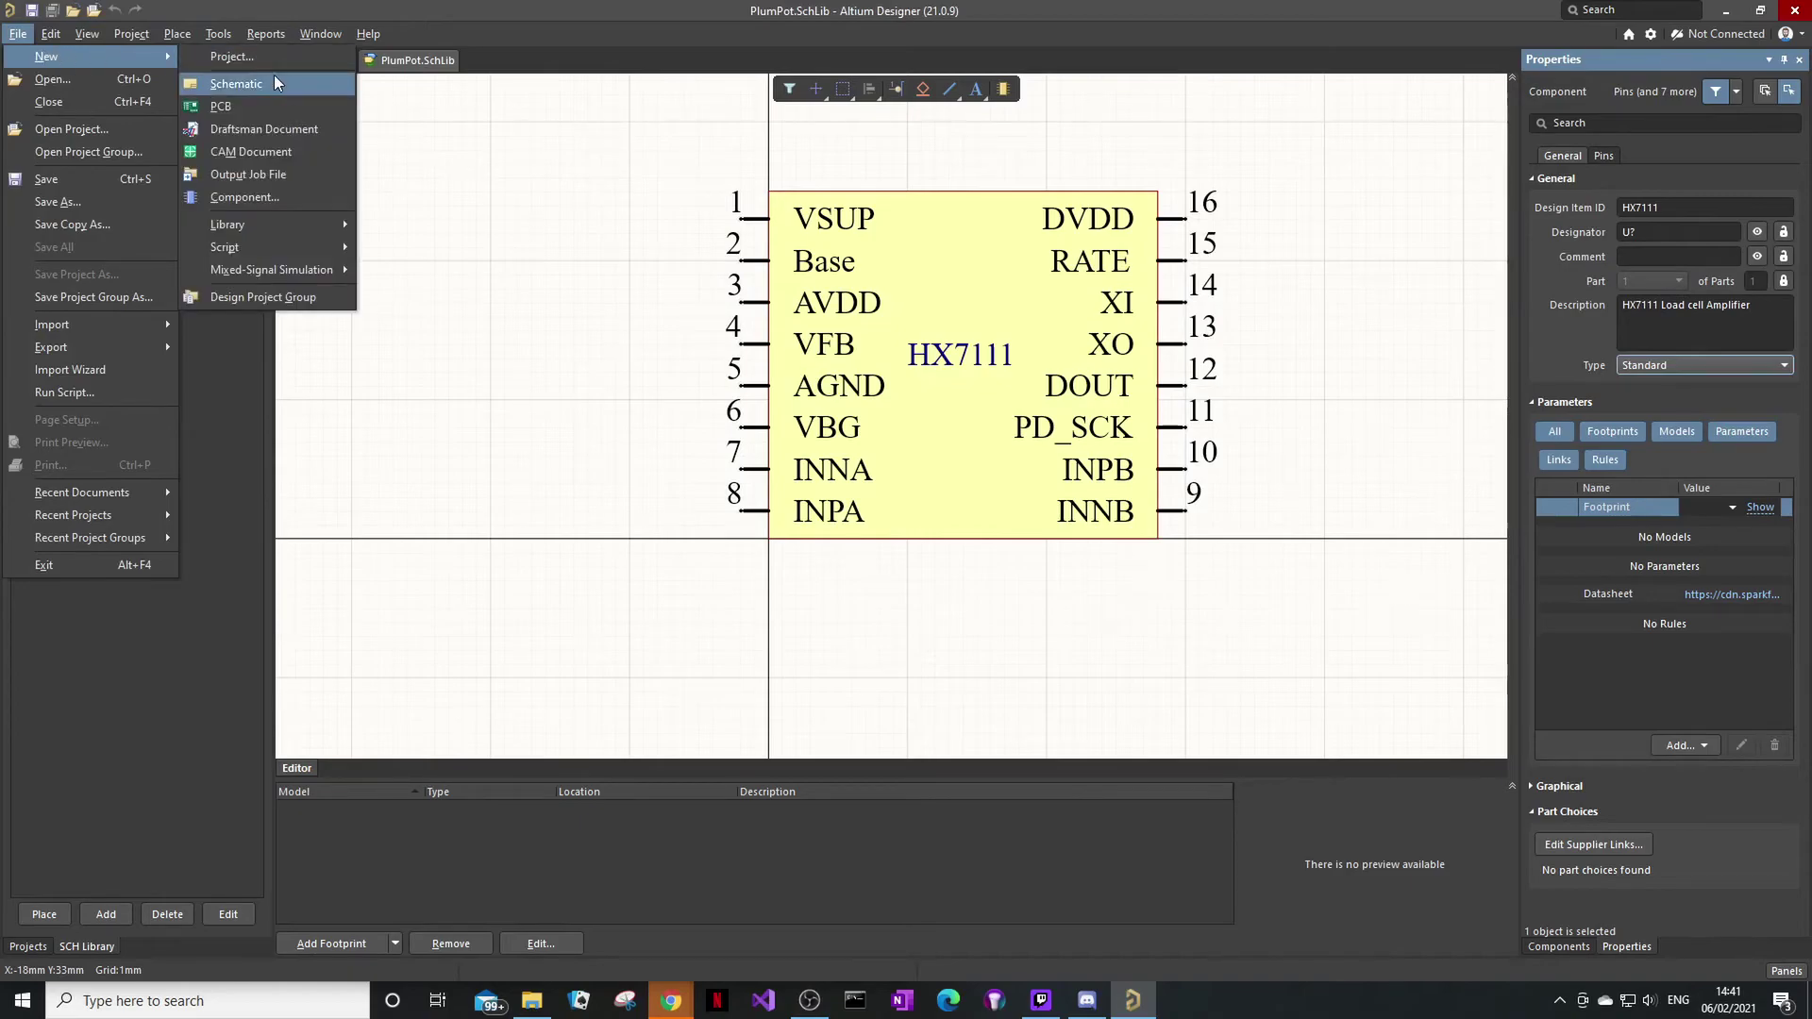
pyautogui.click(269, 60)
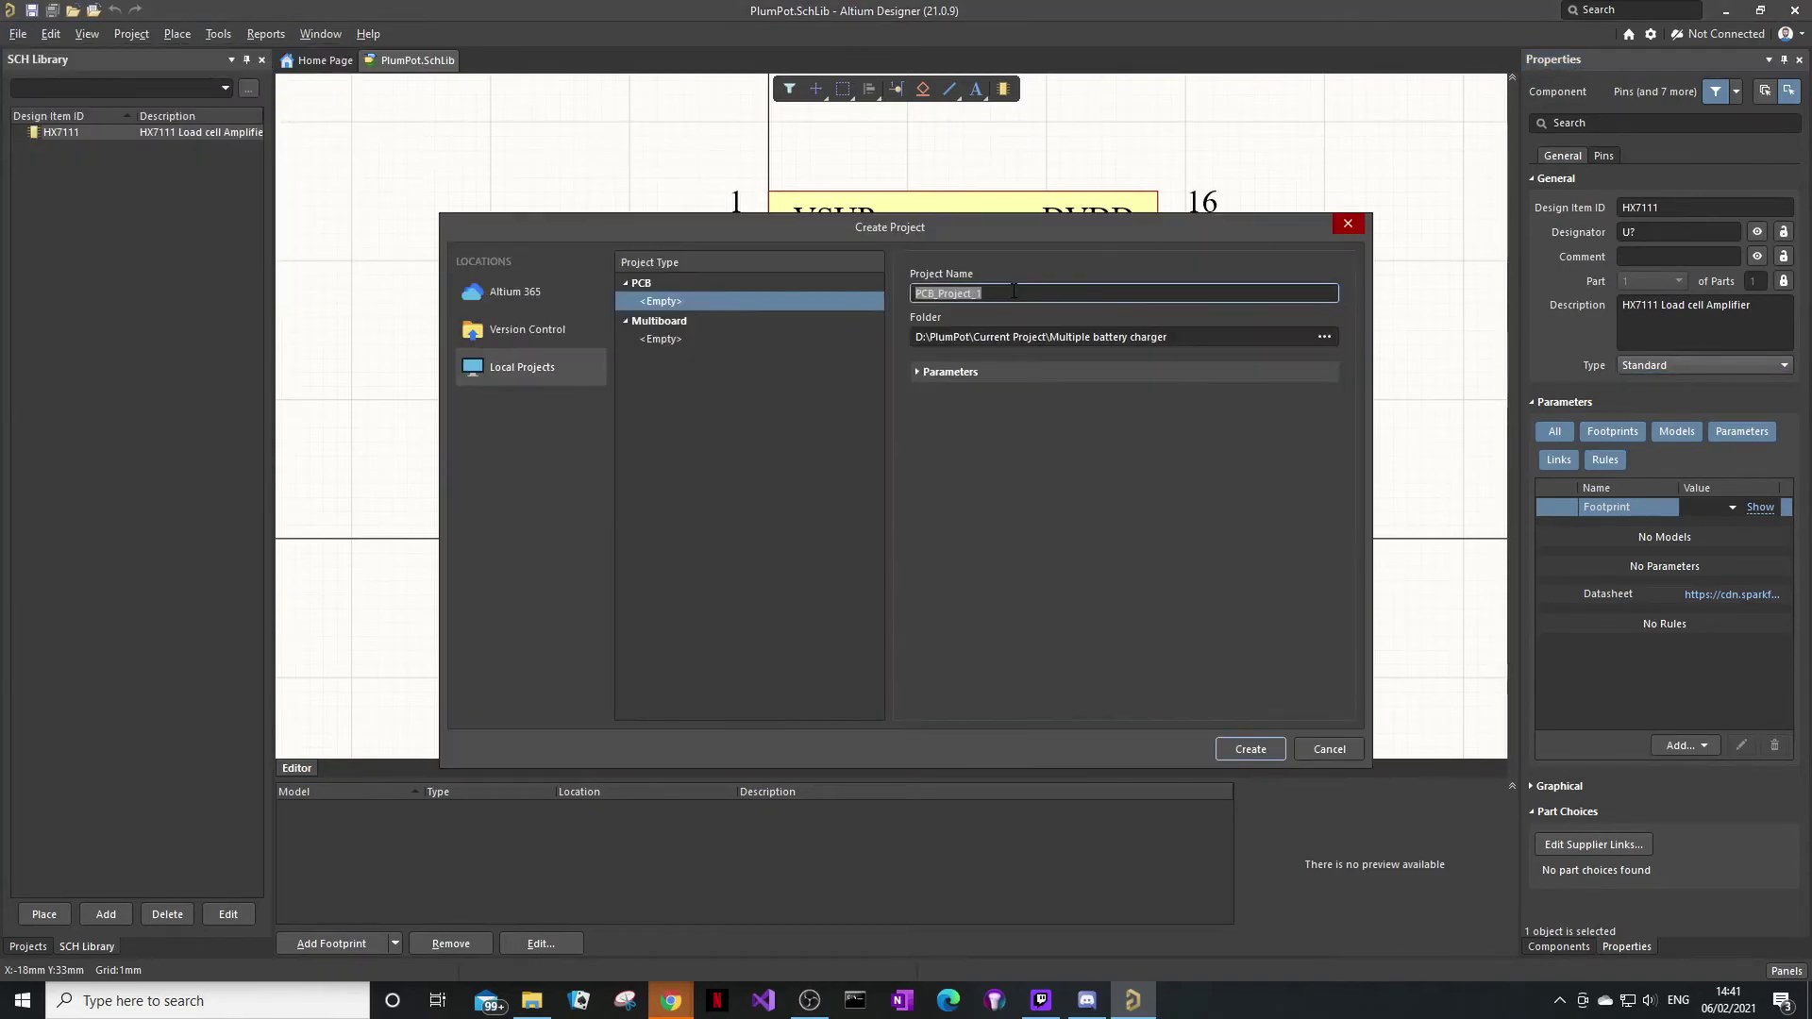
pyautogui.write('Example')
pyautogui.press('Return')
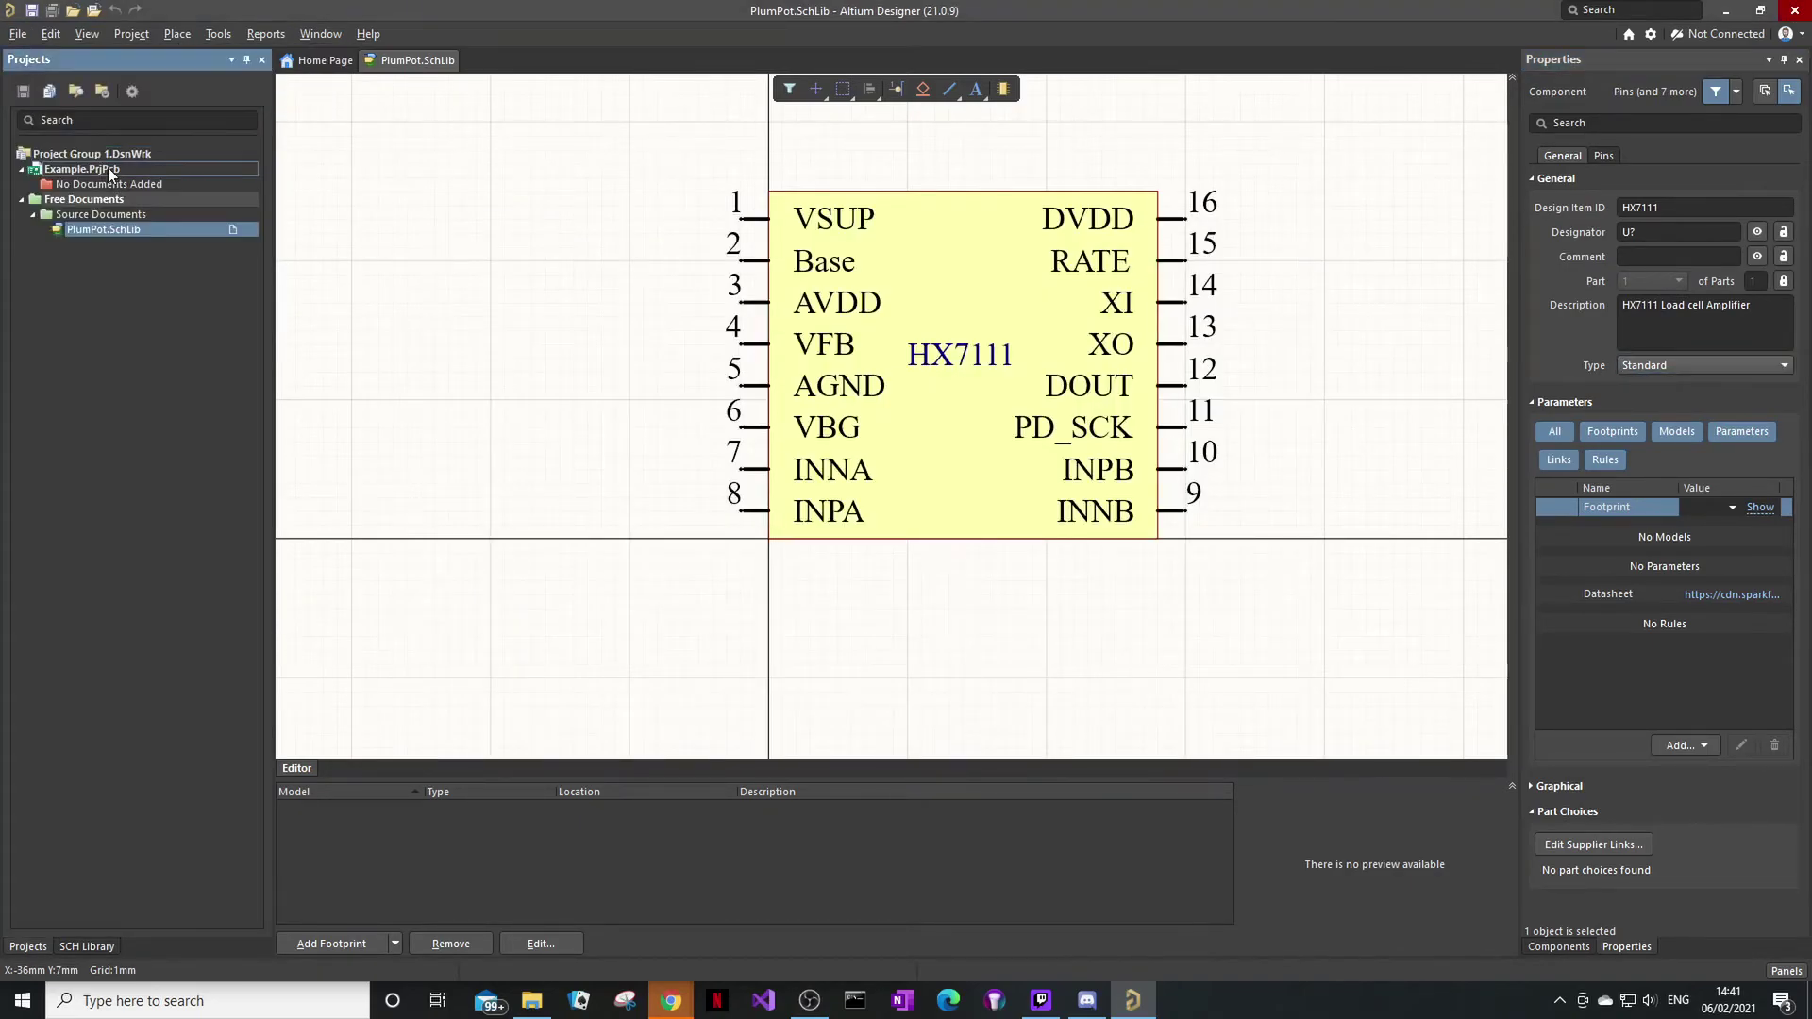
# Add a new schematic sheet to the Example project.
pyautogui.rightClick(108, 167)
pyautogui.moveTo(144, 208)
pyautogui.click(406, 206)
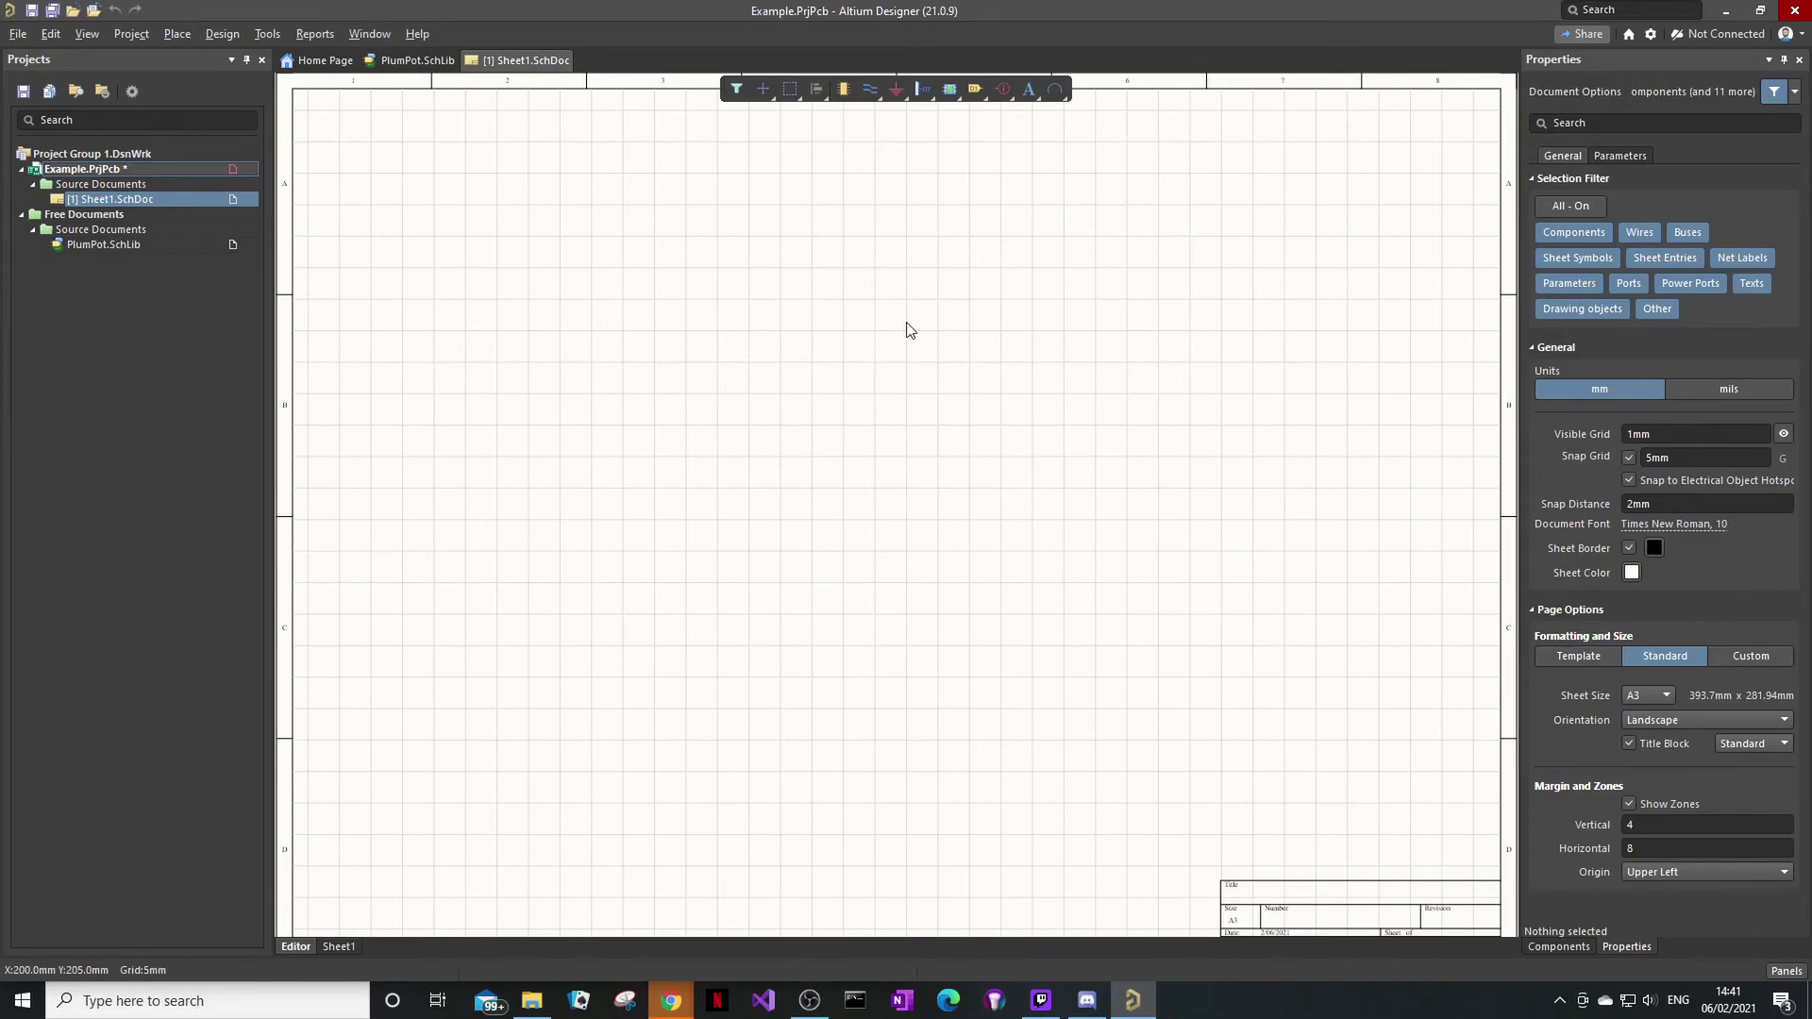
# Move PlumPot.SchLib from the free documents into the Example project and expand the project's library folders.
pyautogui.doubleClick(133, 243)
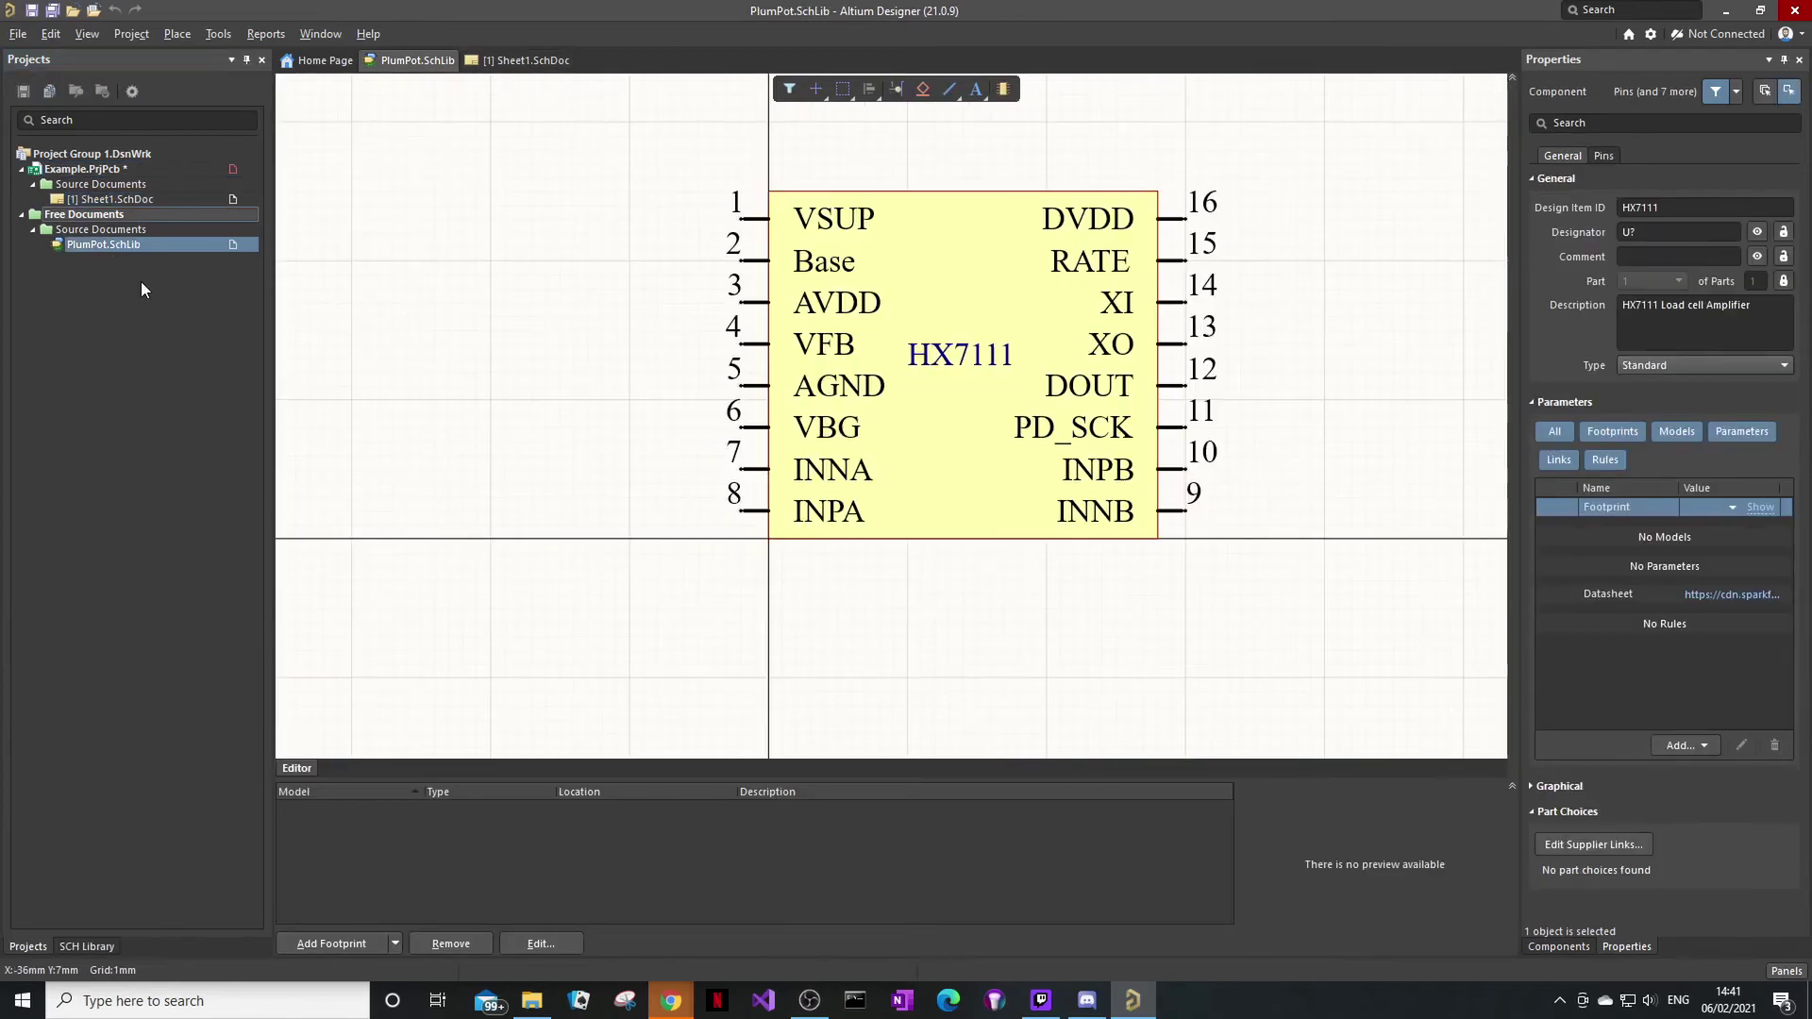
pyautogui.moveTo(122, 247); pyautogui.dragTo(129, 180)
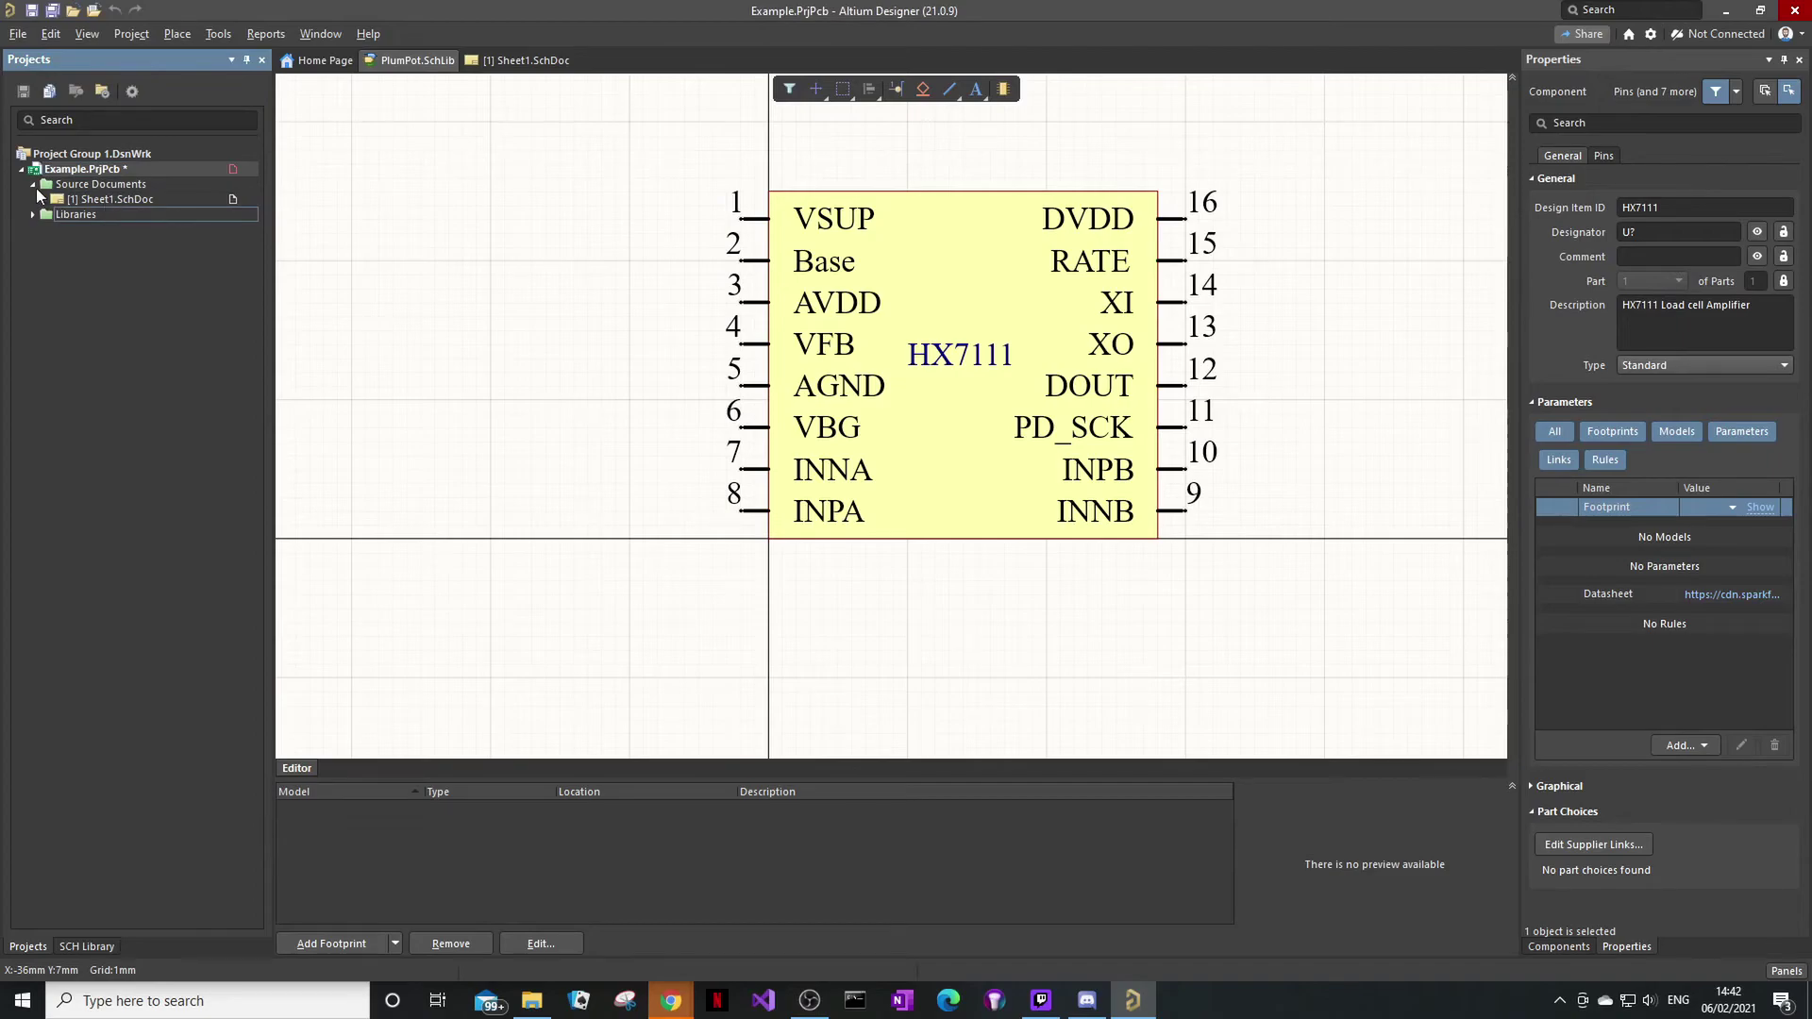
pyautogui.click(35, 214)
pyautogui.click(42, 229)
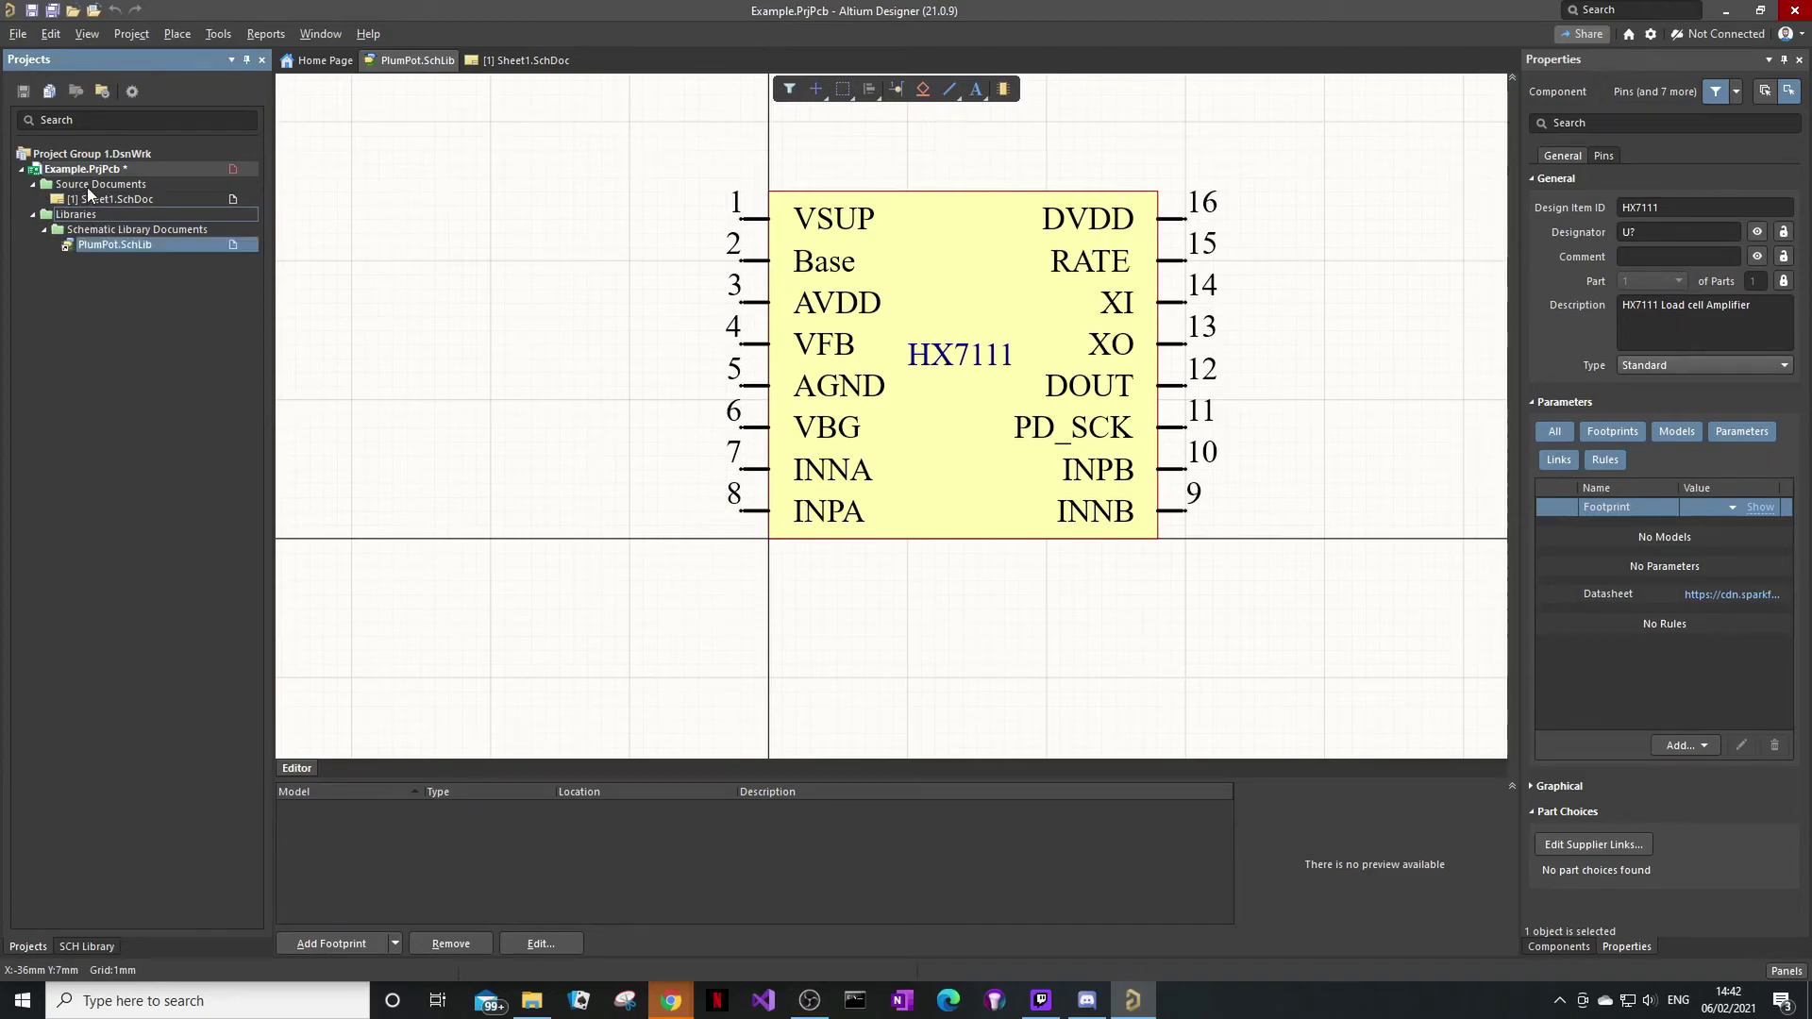
# Save the project's new schematic sheet under the name Example in the Example project folder.
pyautogui.doubleClick(103, 197)
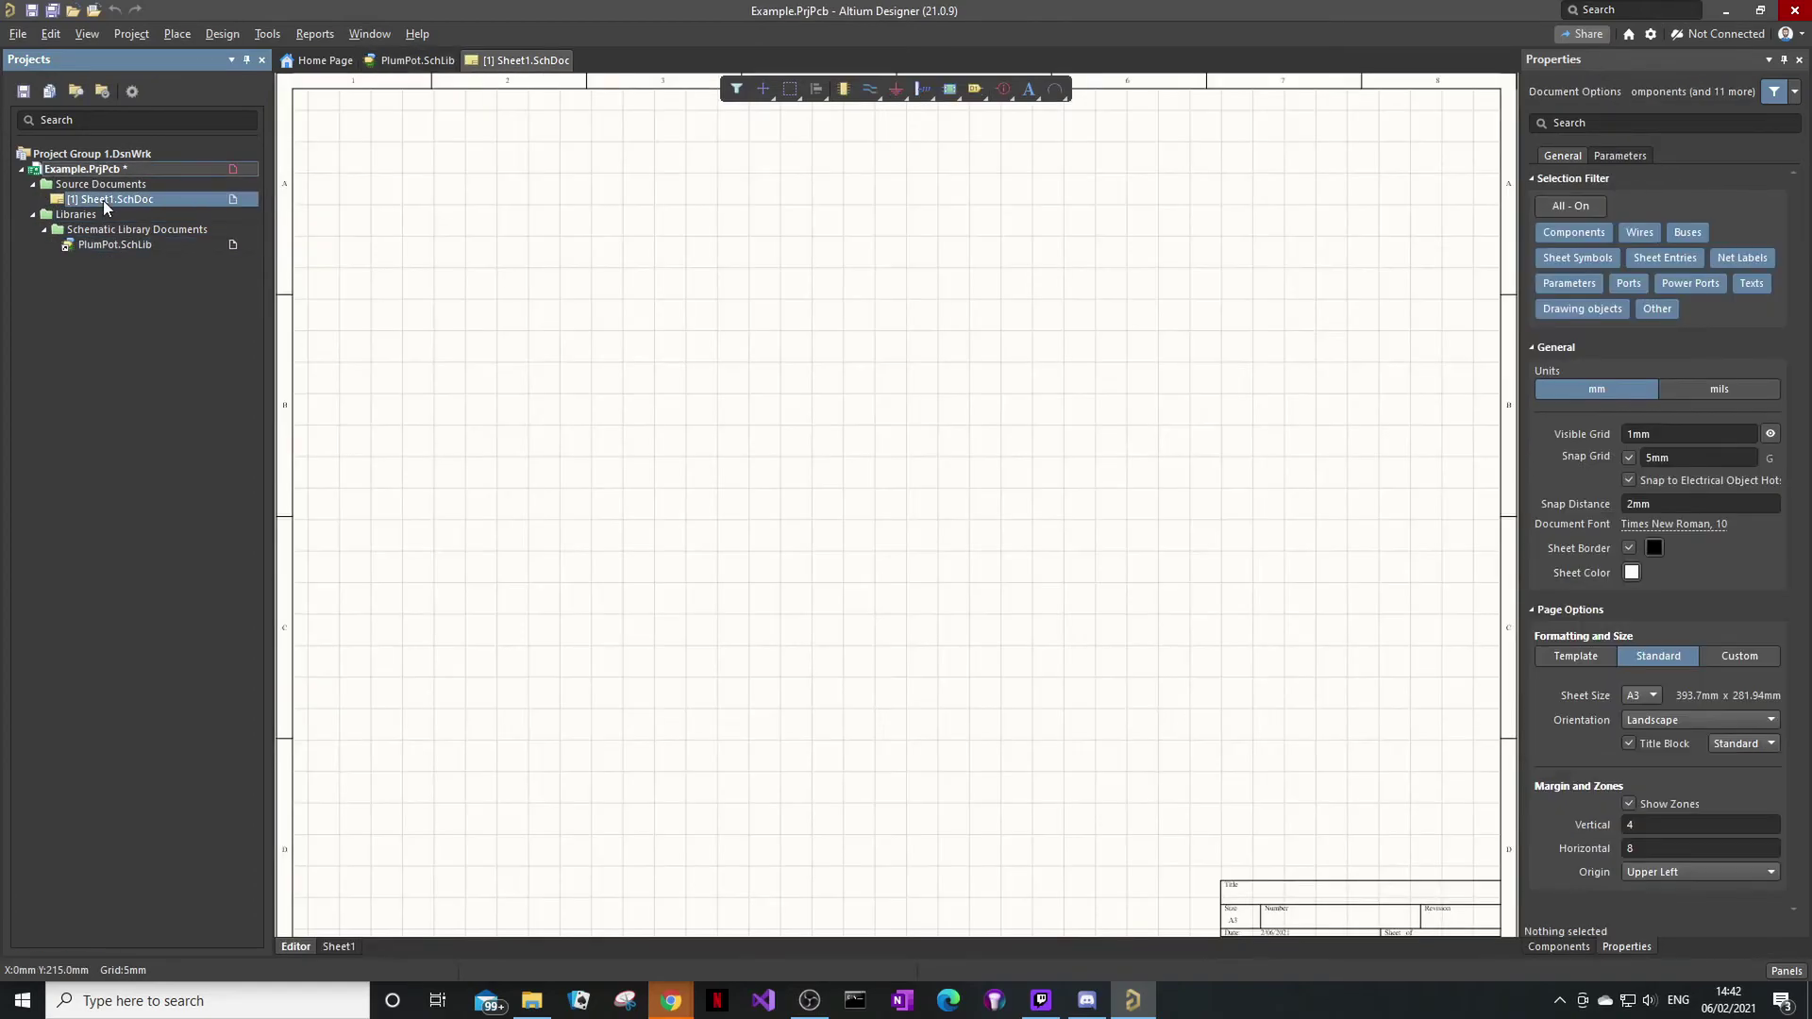
pyautogui.click(18, 33)
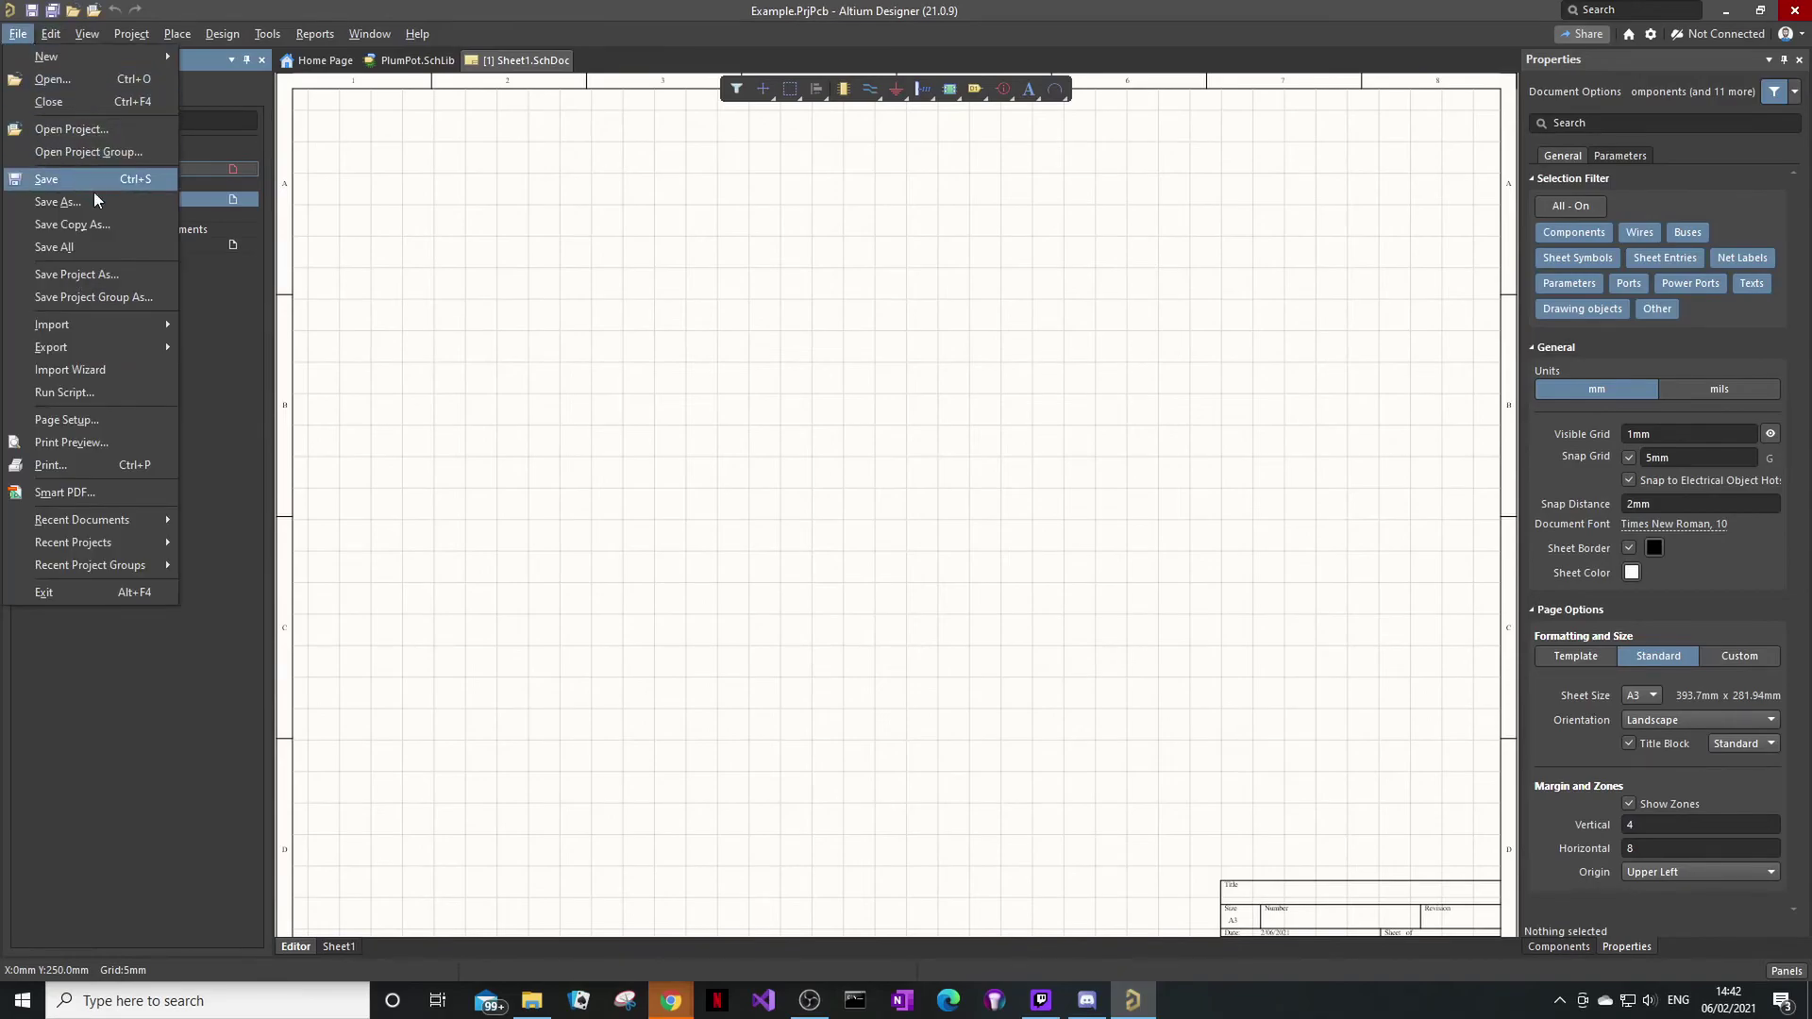
pyautogui.click(59, 201)
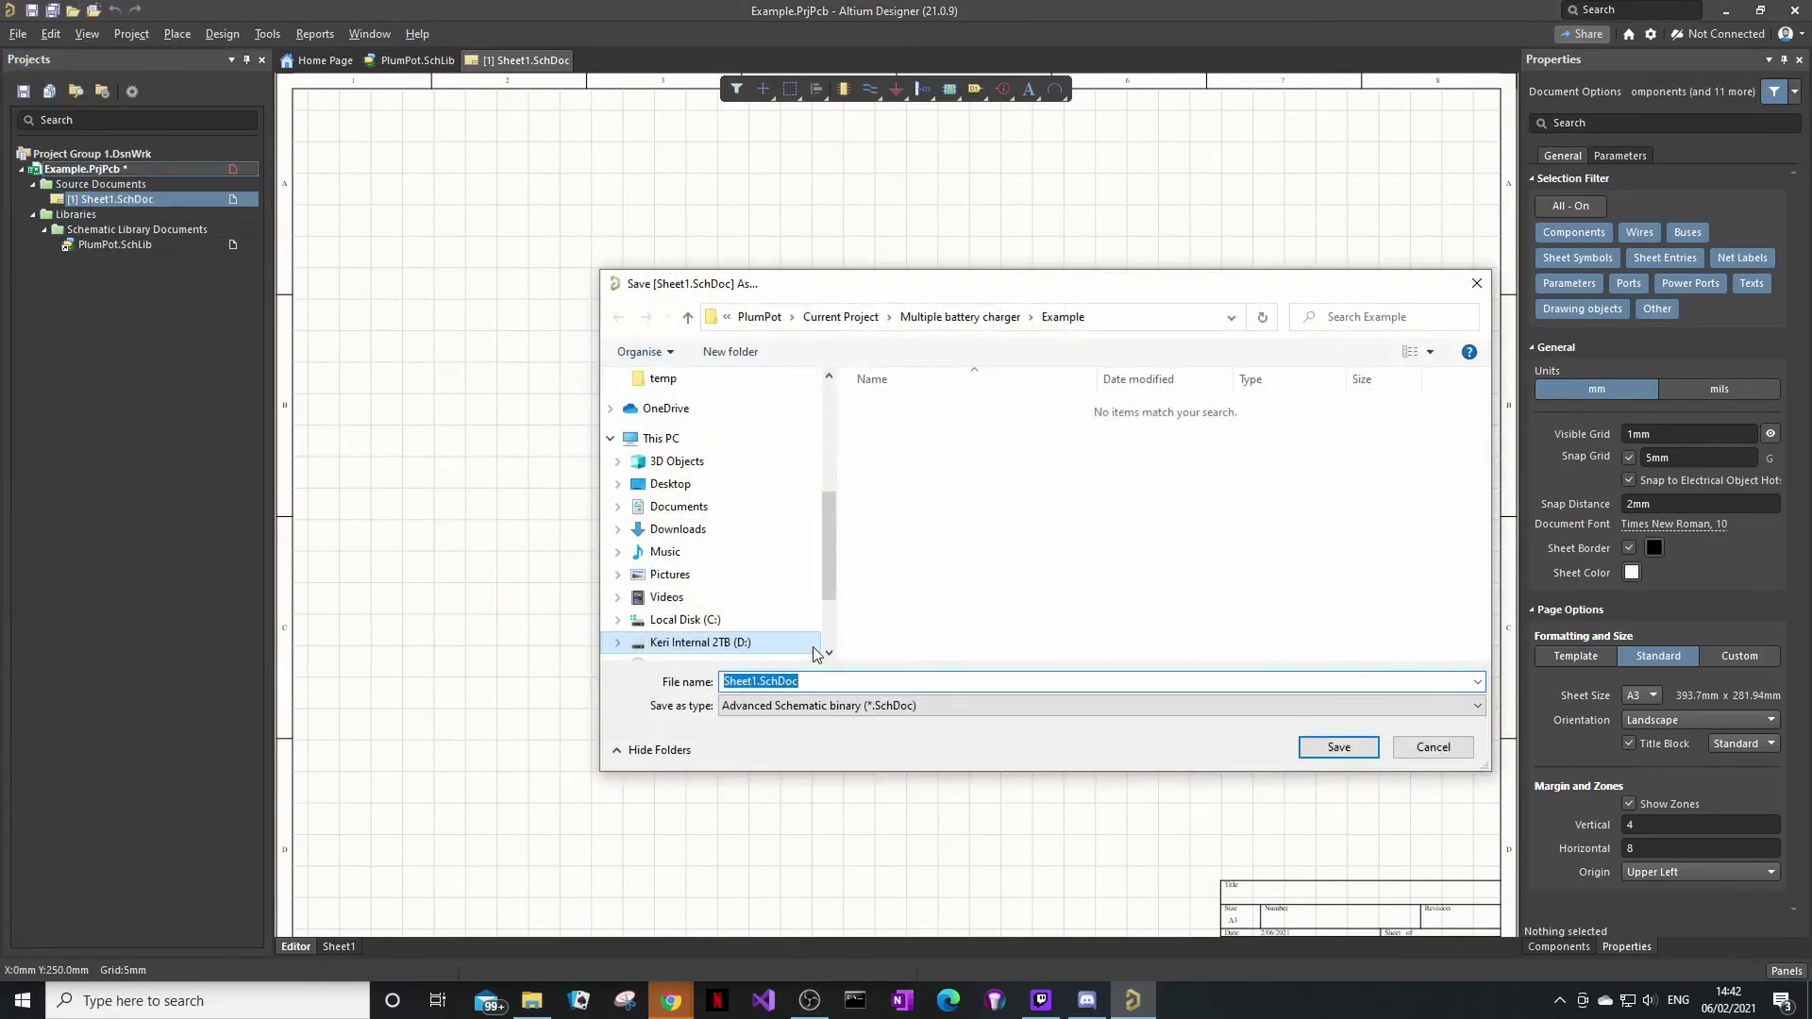
pyautogui.write('Example')
pyautogui.press('Return')
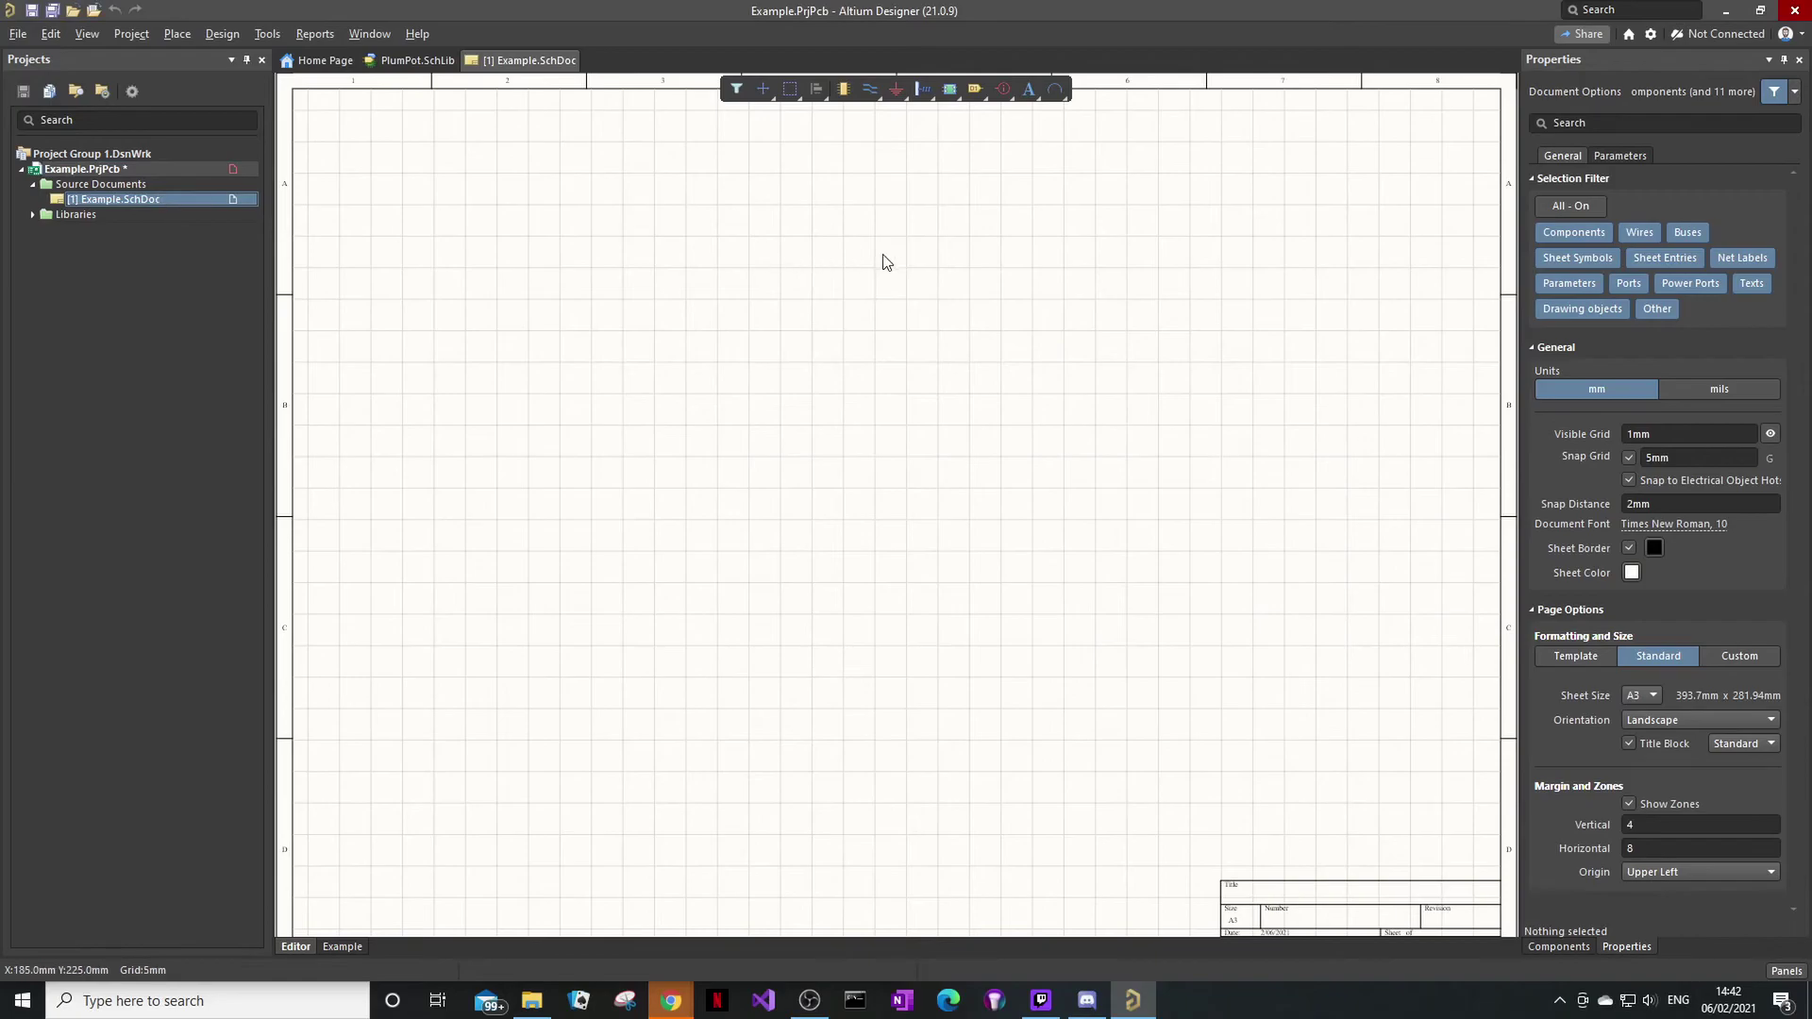
# Place the HX7111 component from the PlumPot.SchLib library on the Example schematic sheet.
pyautogui.rightClick(921, 362)
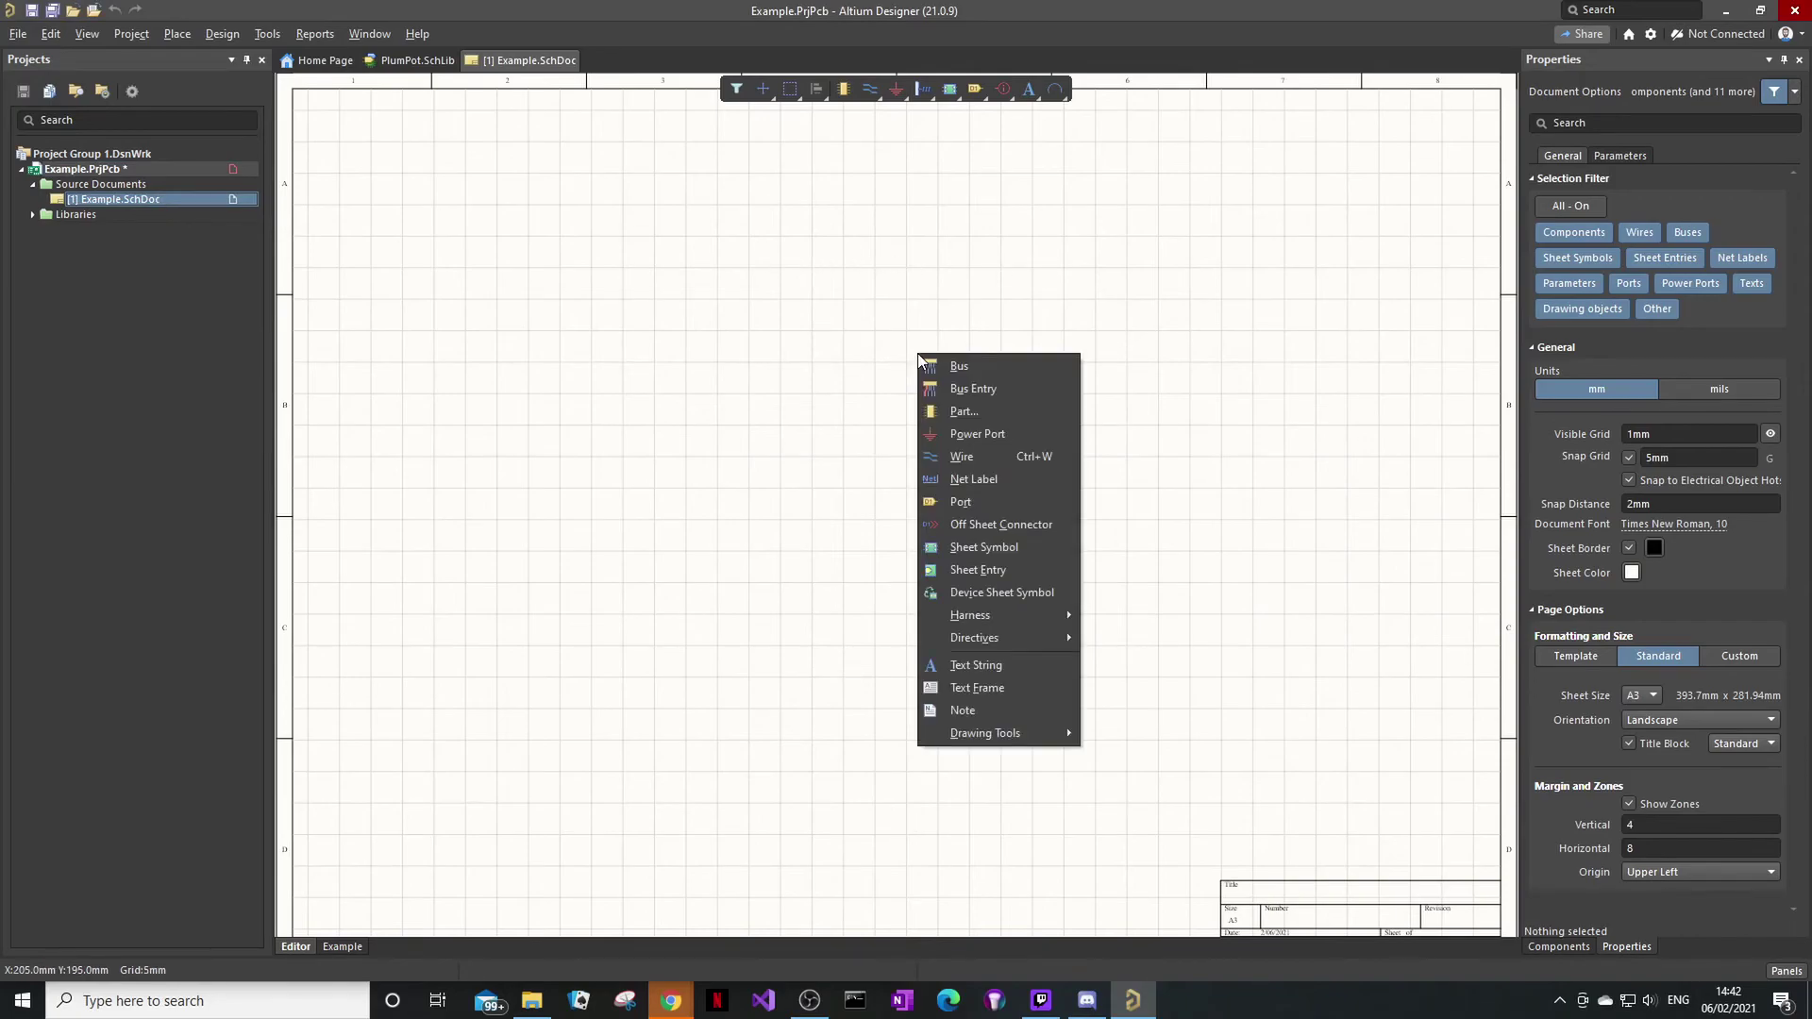
pyautogui.click(956, 423)
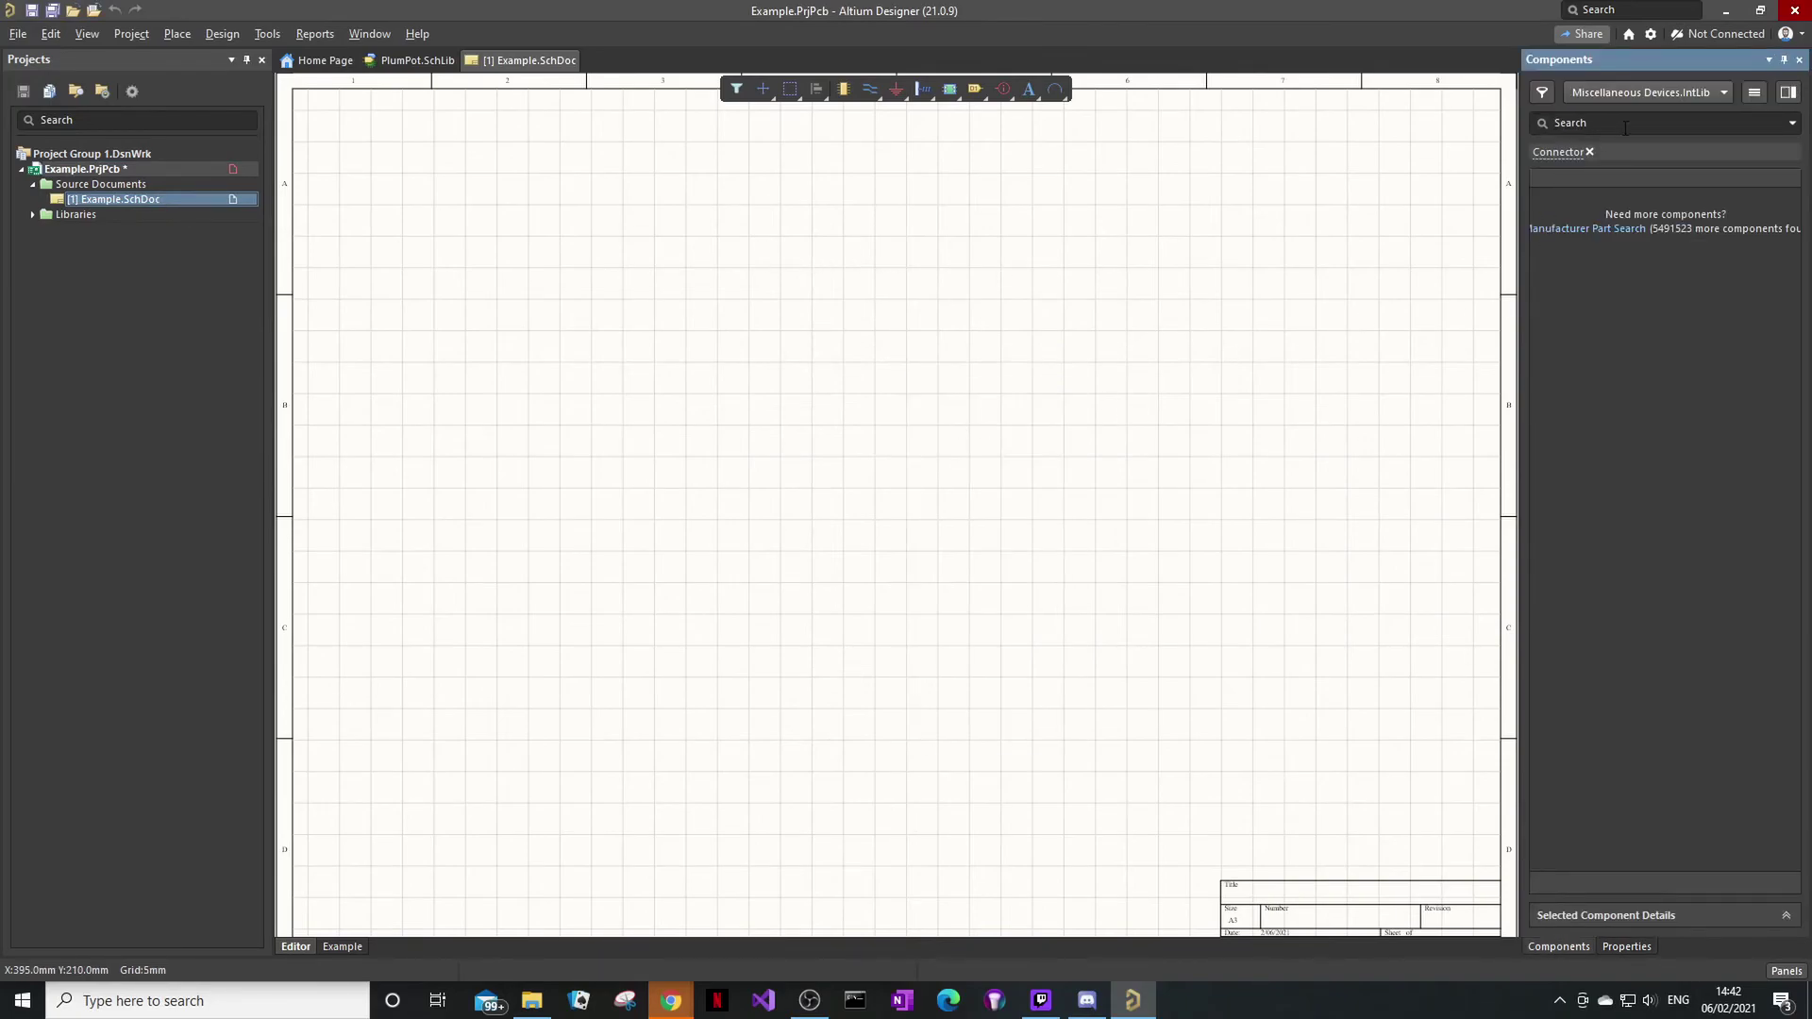
pyautogui.click(1714, 95)
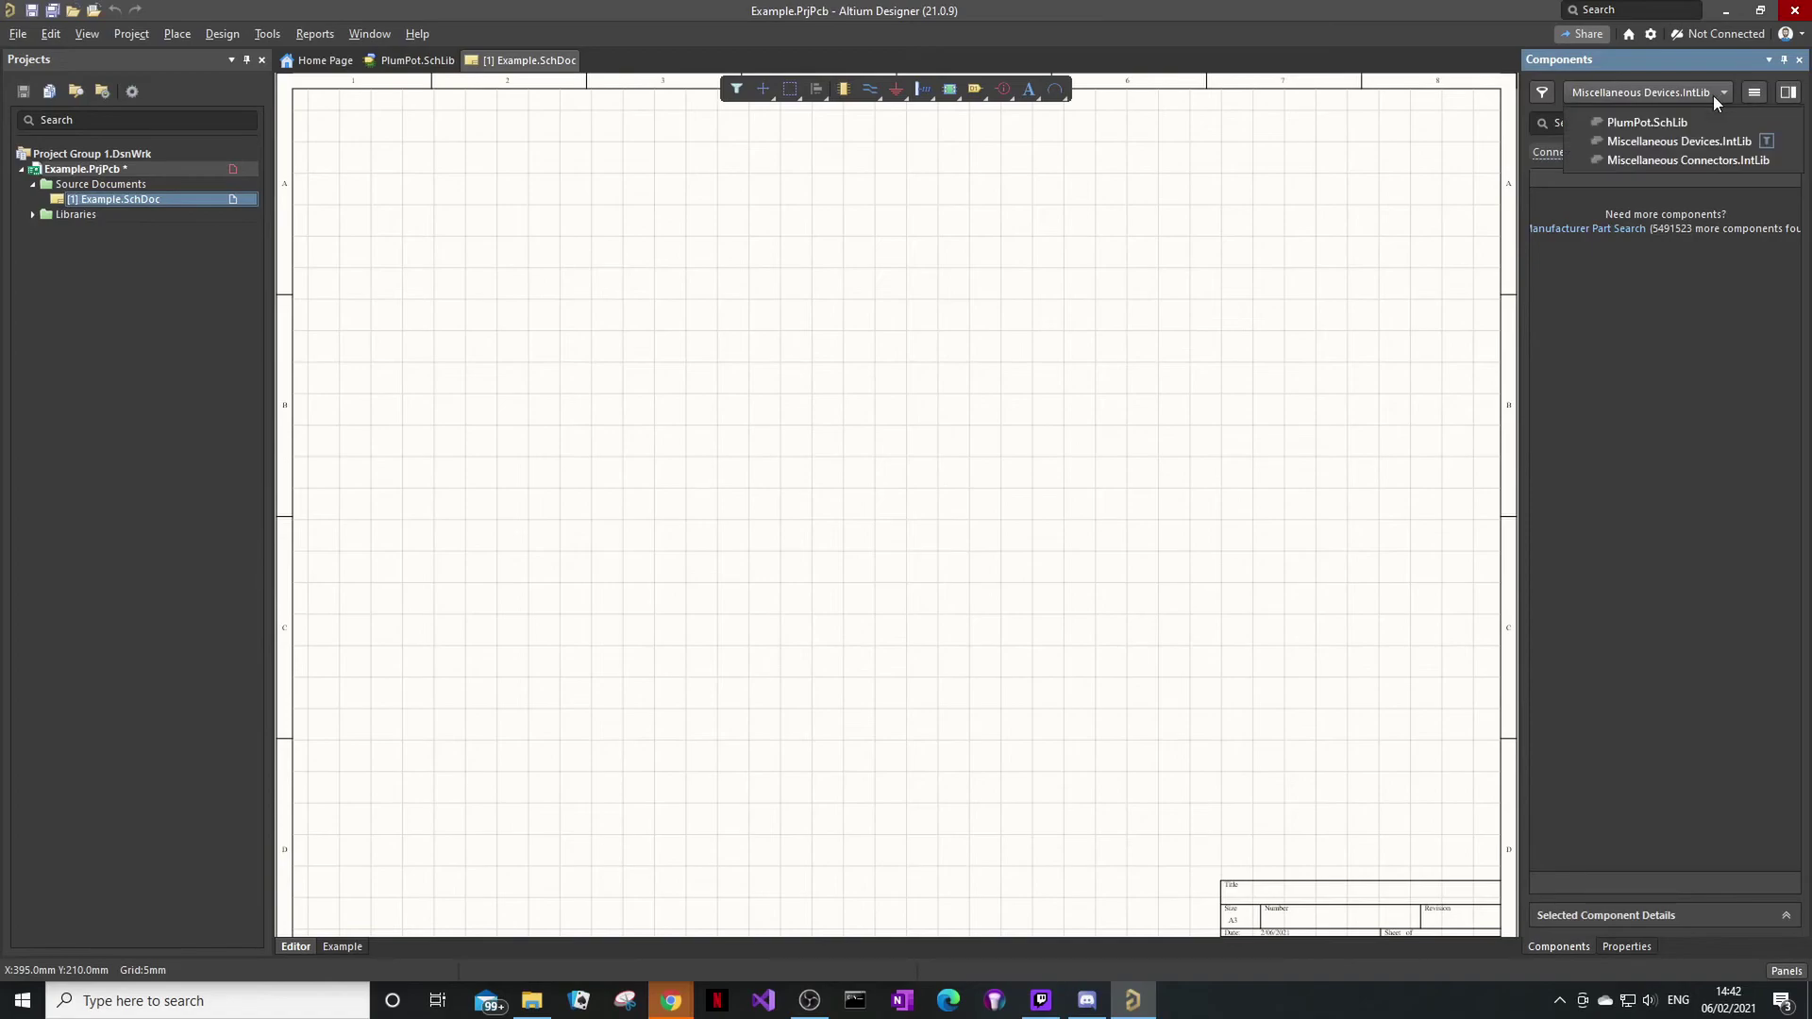
pyautogui.click(1648, 122)
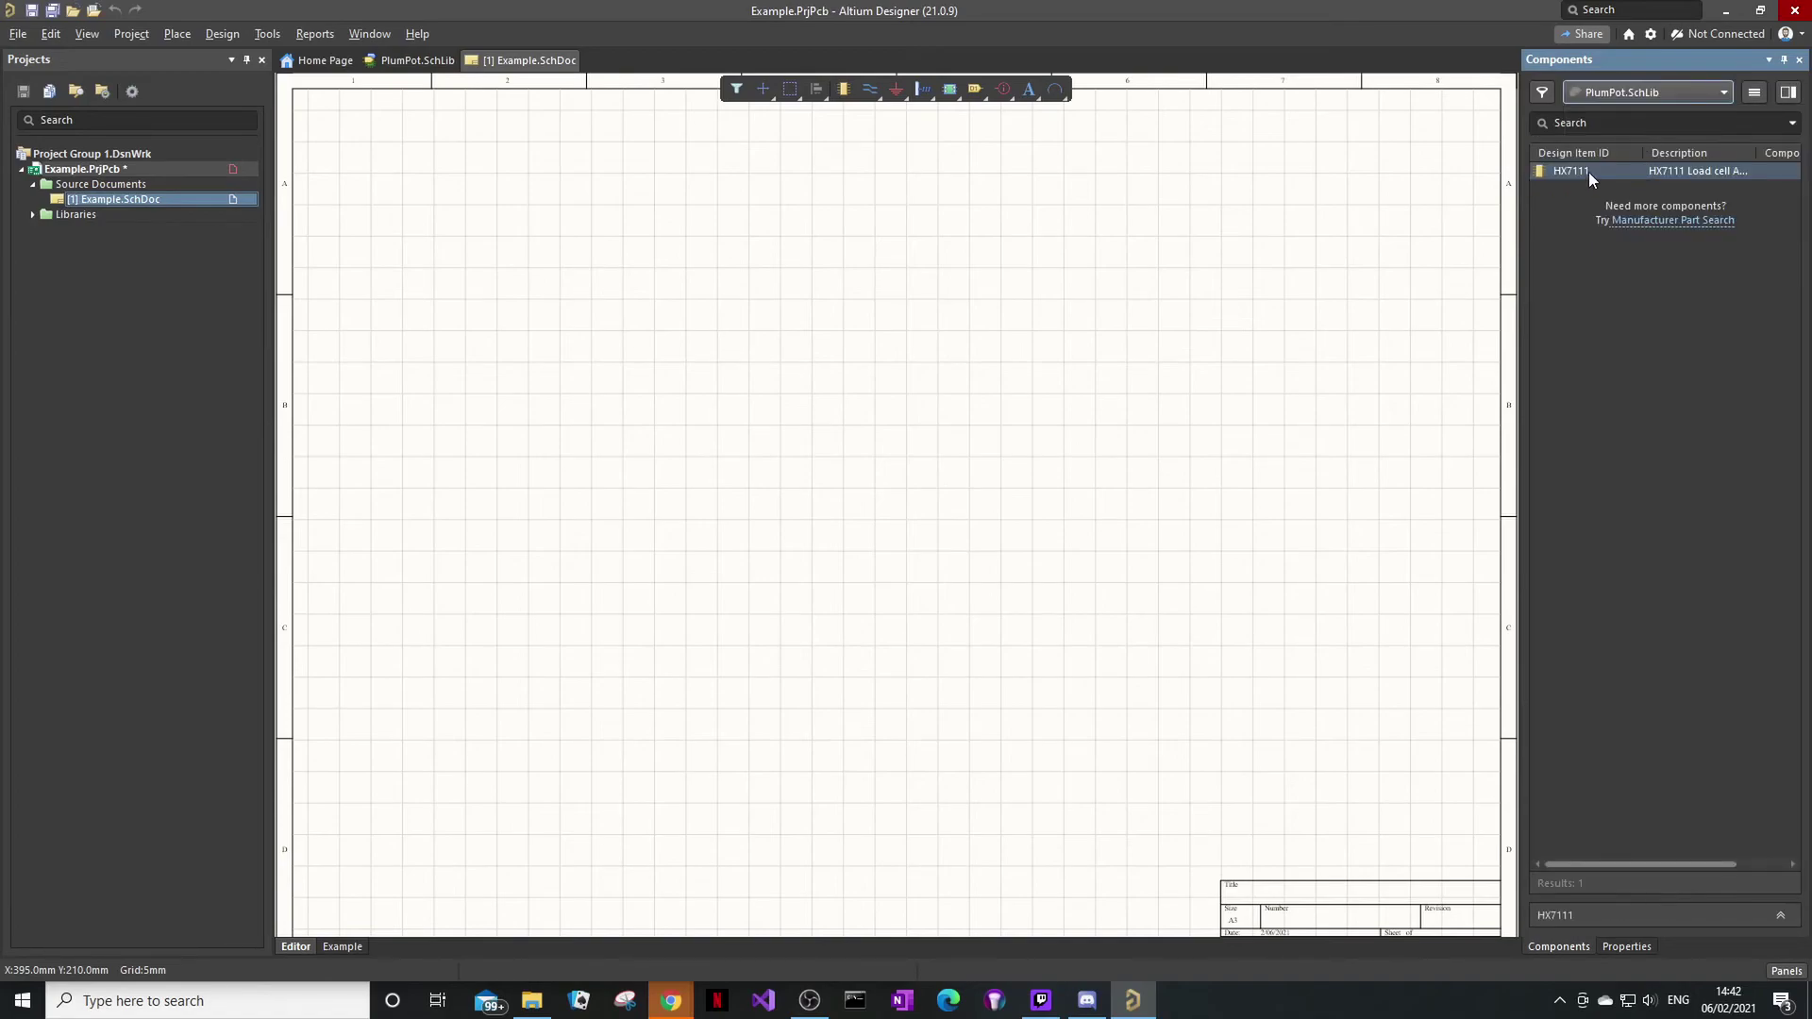
pyautogui.moveTo(1466, 228); pyautogui.dragTo(704, 452)
pyautogui.keyDown('ctrl'); pyautogui.scroll(5, 707, 384); pyautogui.keyUp('ctrl')
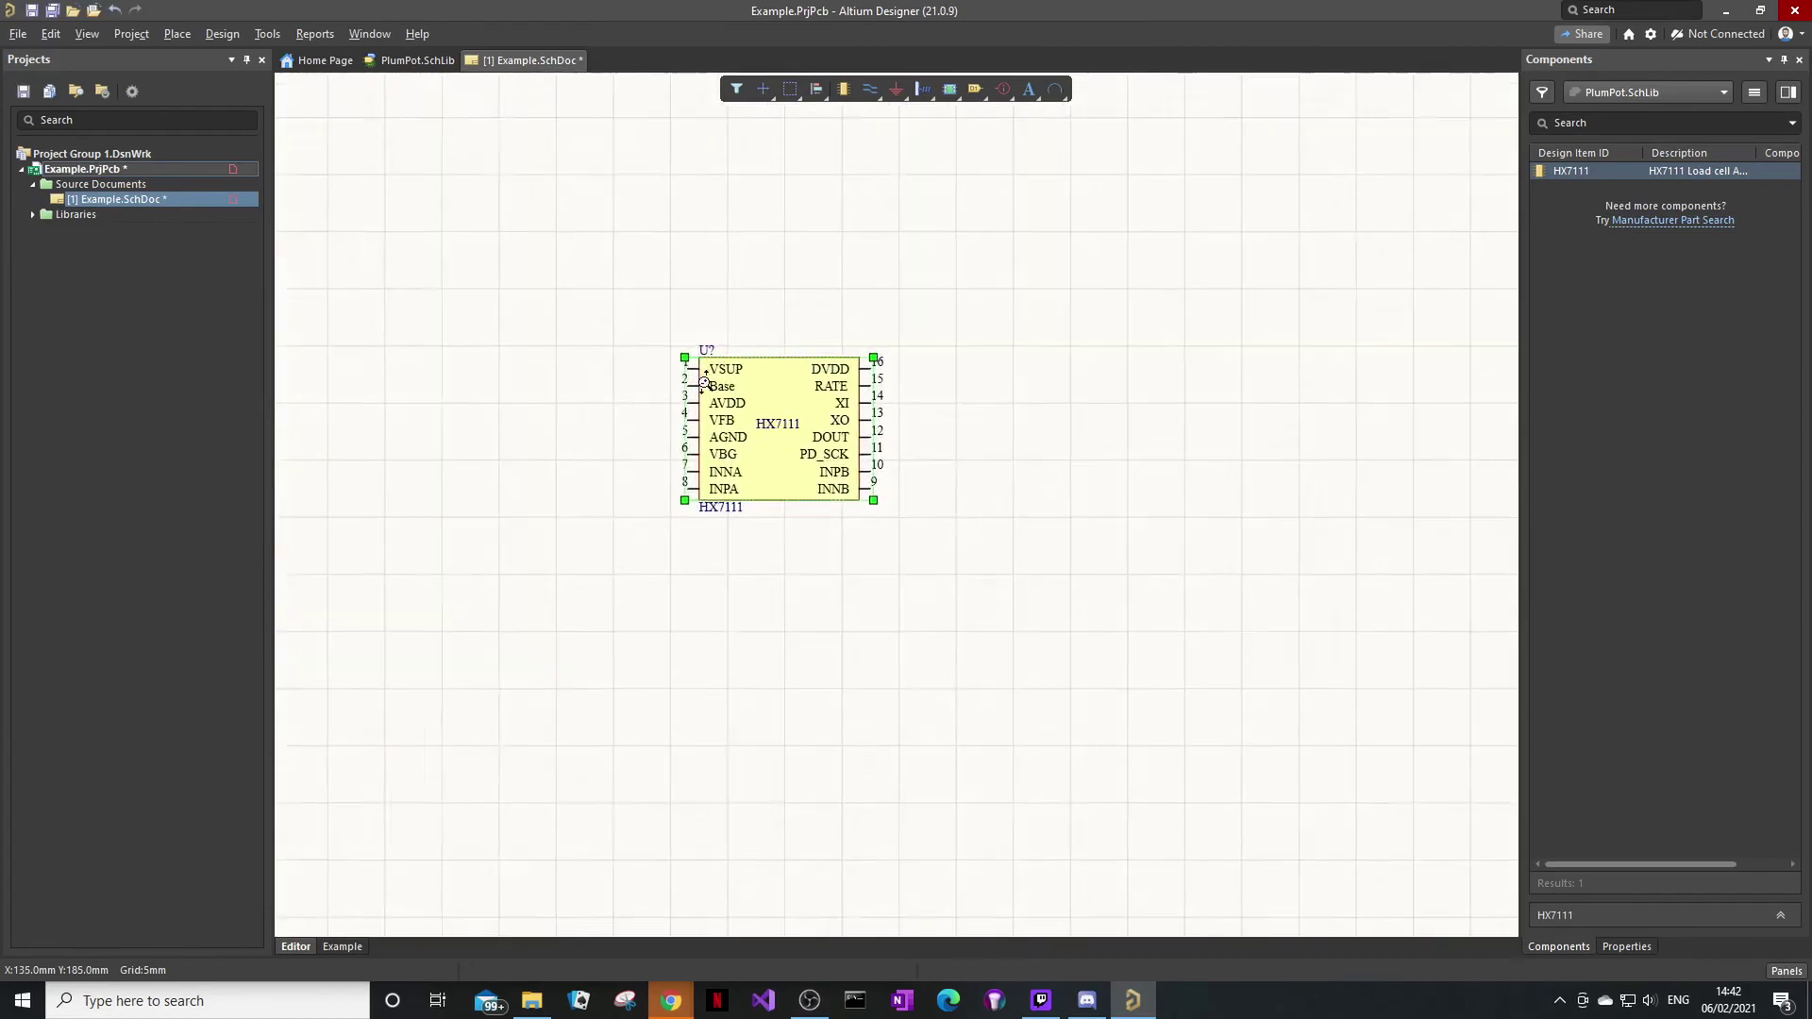
pyautogui.keyDown('ctrl'); pyautogui.scroll(1, 713, 378); pyautogui.keyUp('ctrl')
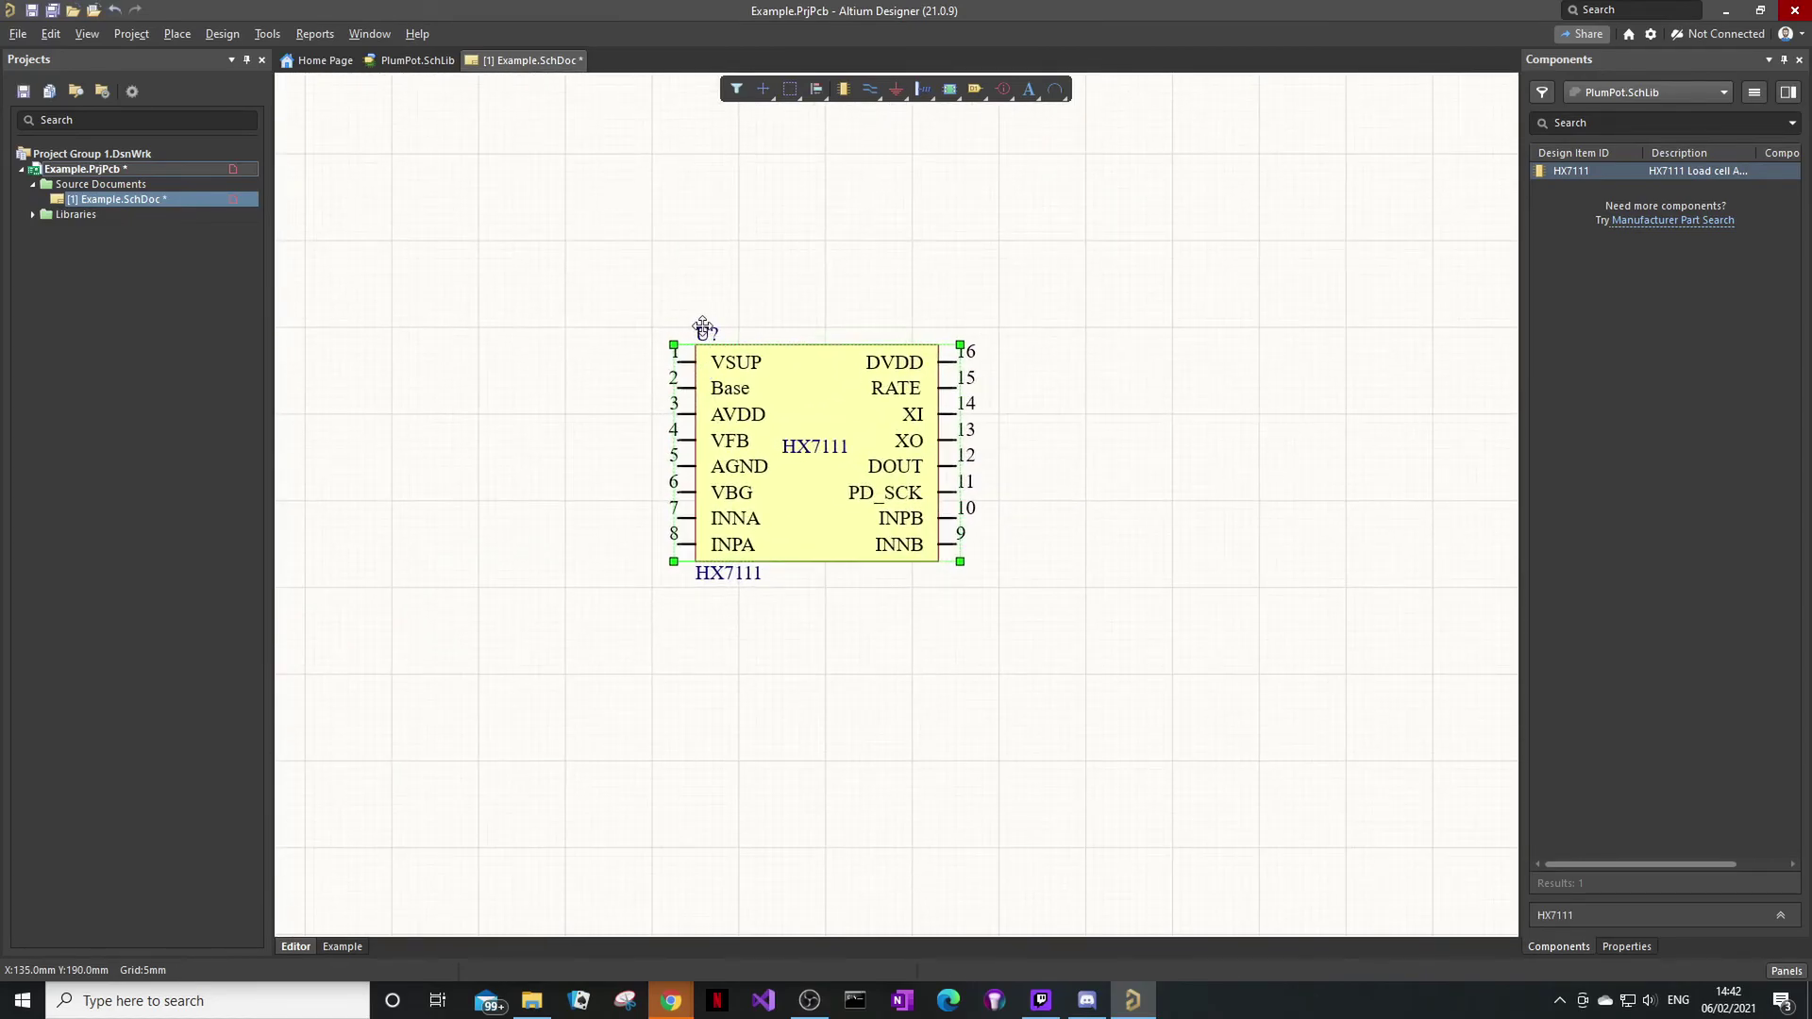
pyautogui.keyDown('ctrl'); pyautogui.scroll(1, 723, 340); pyautogui.keyUp('ctrl')
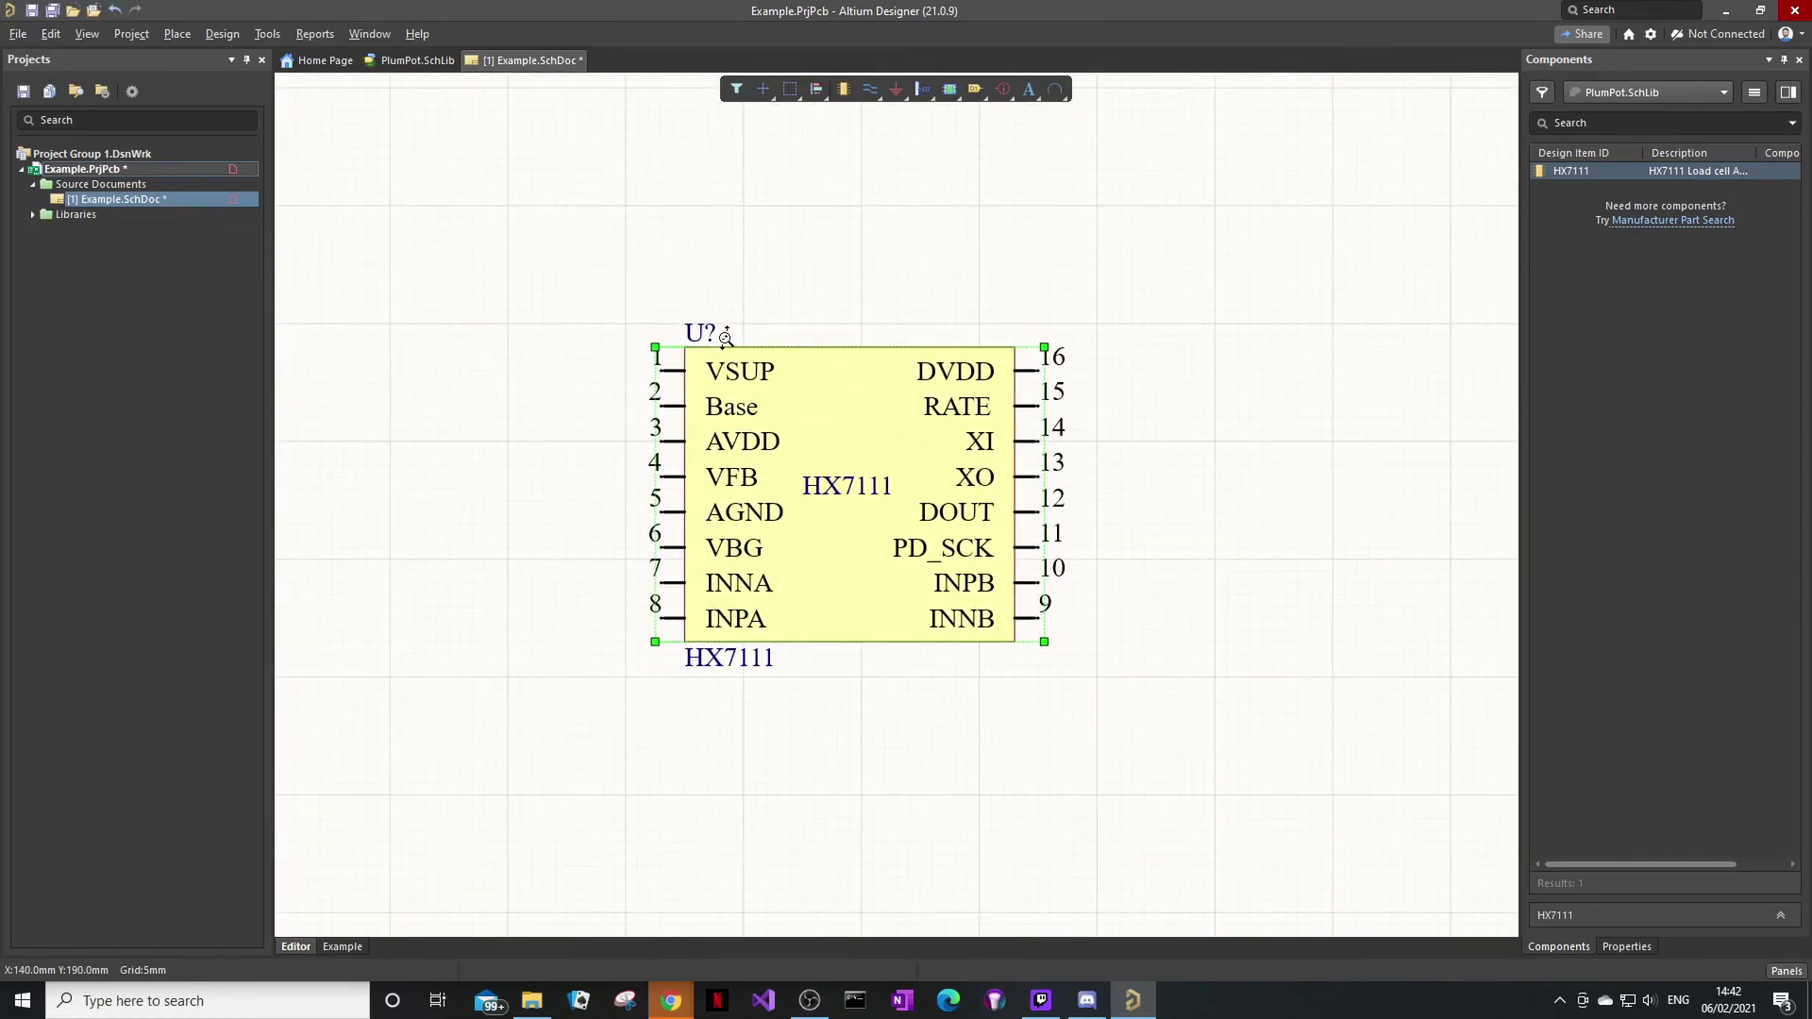
# Annotate the schematic so that the placed HX7111 component receives the designator U1.
pyautogui.click(267, 34)
pyautogui.moveTo(338, 222)
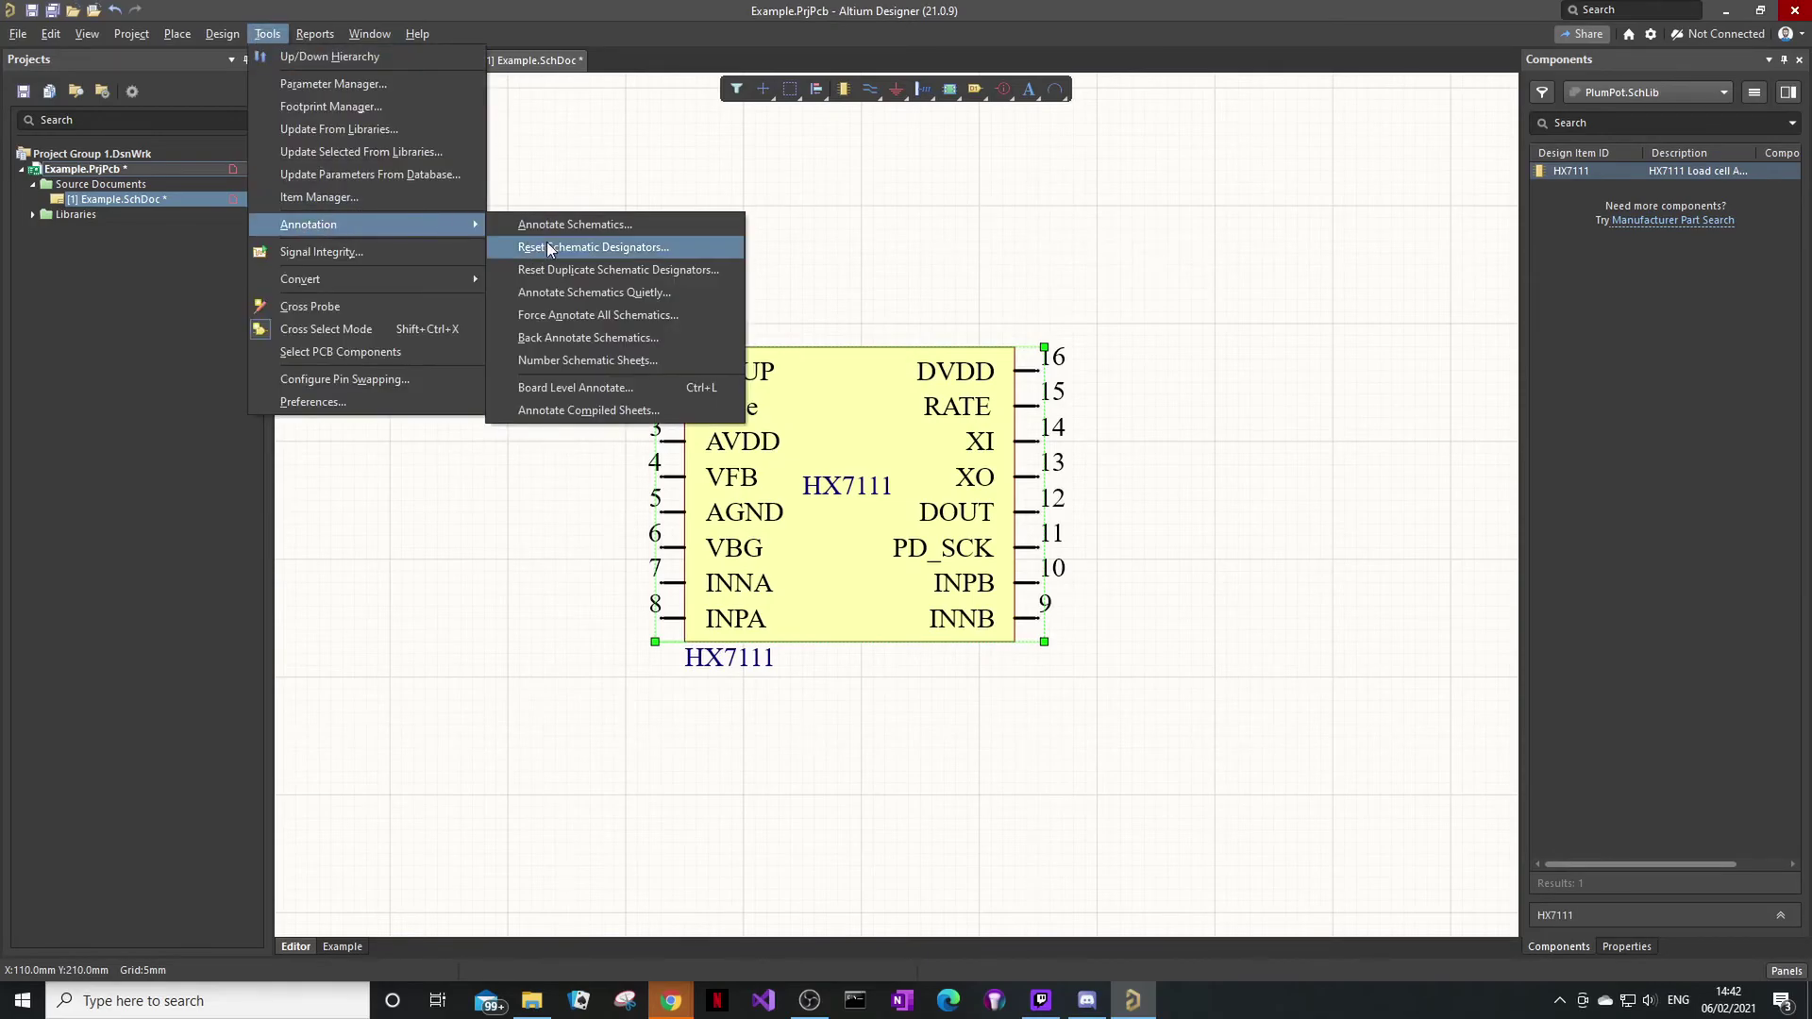
pyautogui.click(547, 226)
pyautogui.press('Escape')
pyautogui.click(276, 32)
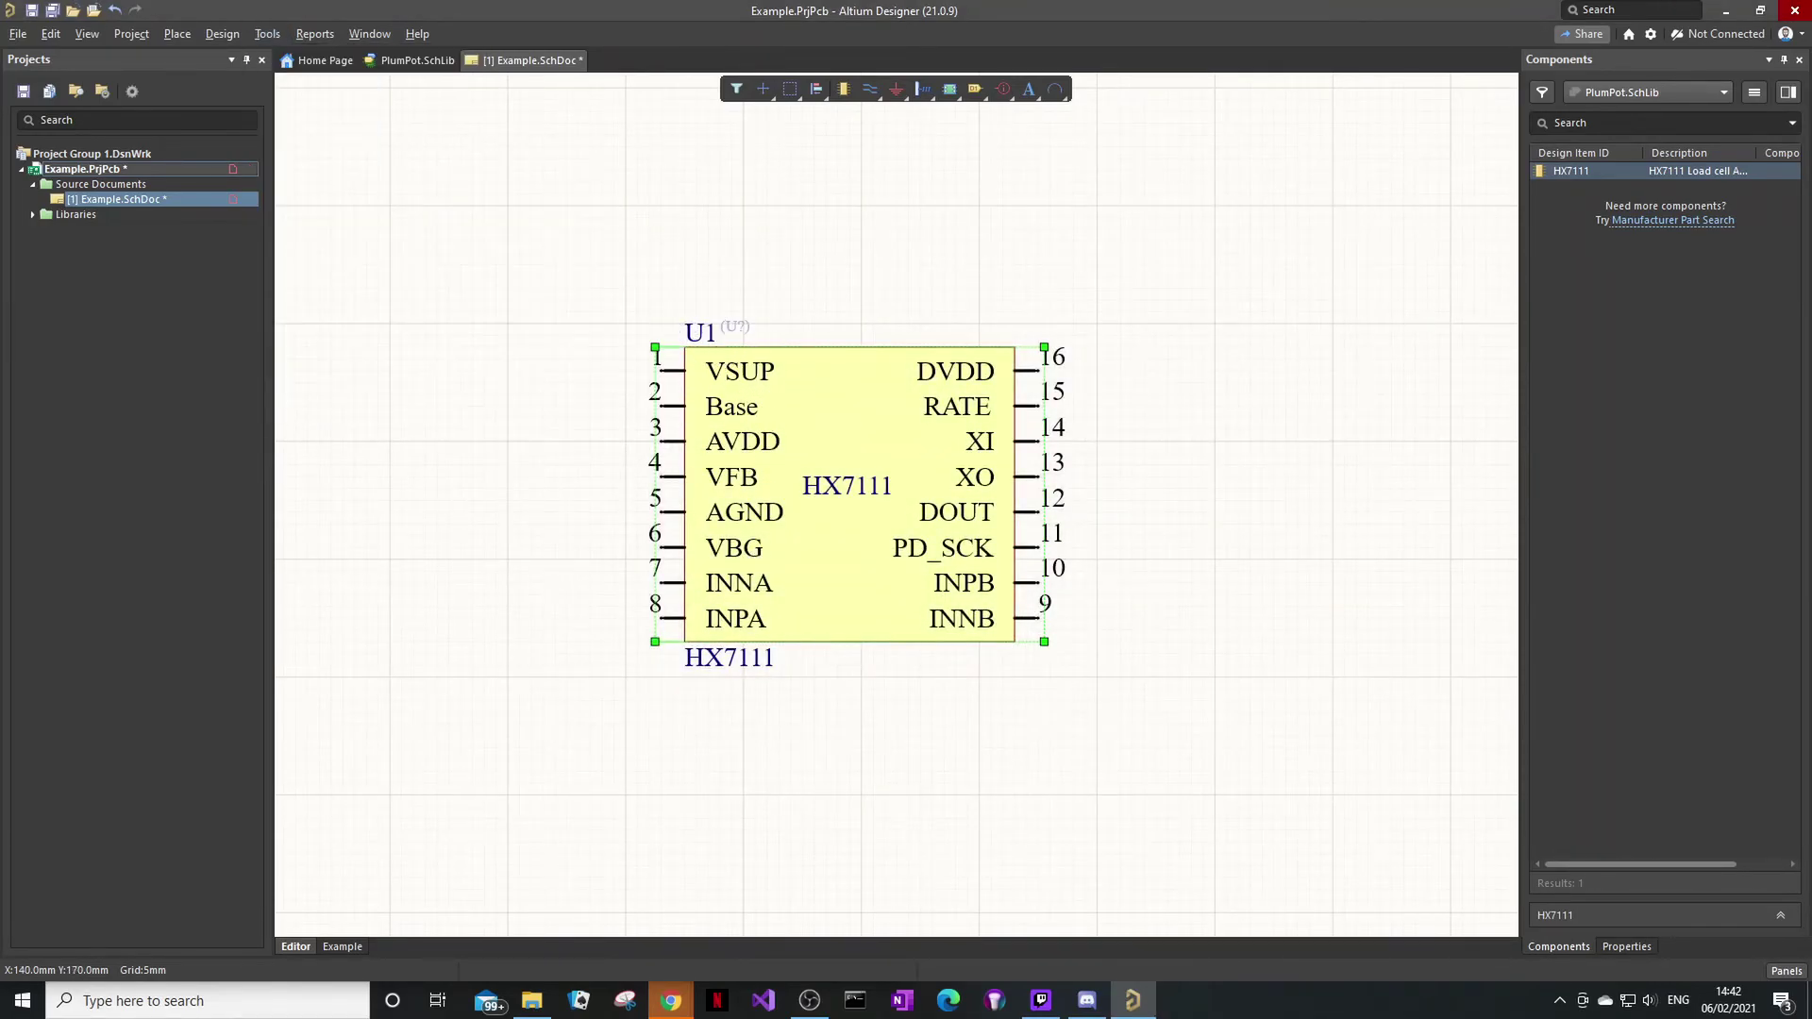
pyautogui.keyDown('ctrl'); pyautogui.scroll(-1, 756, 555); pyautogui.keyUp('ctrl')
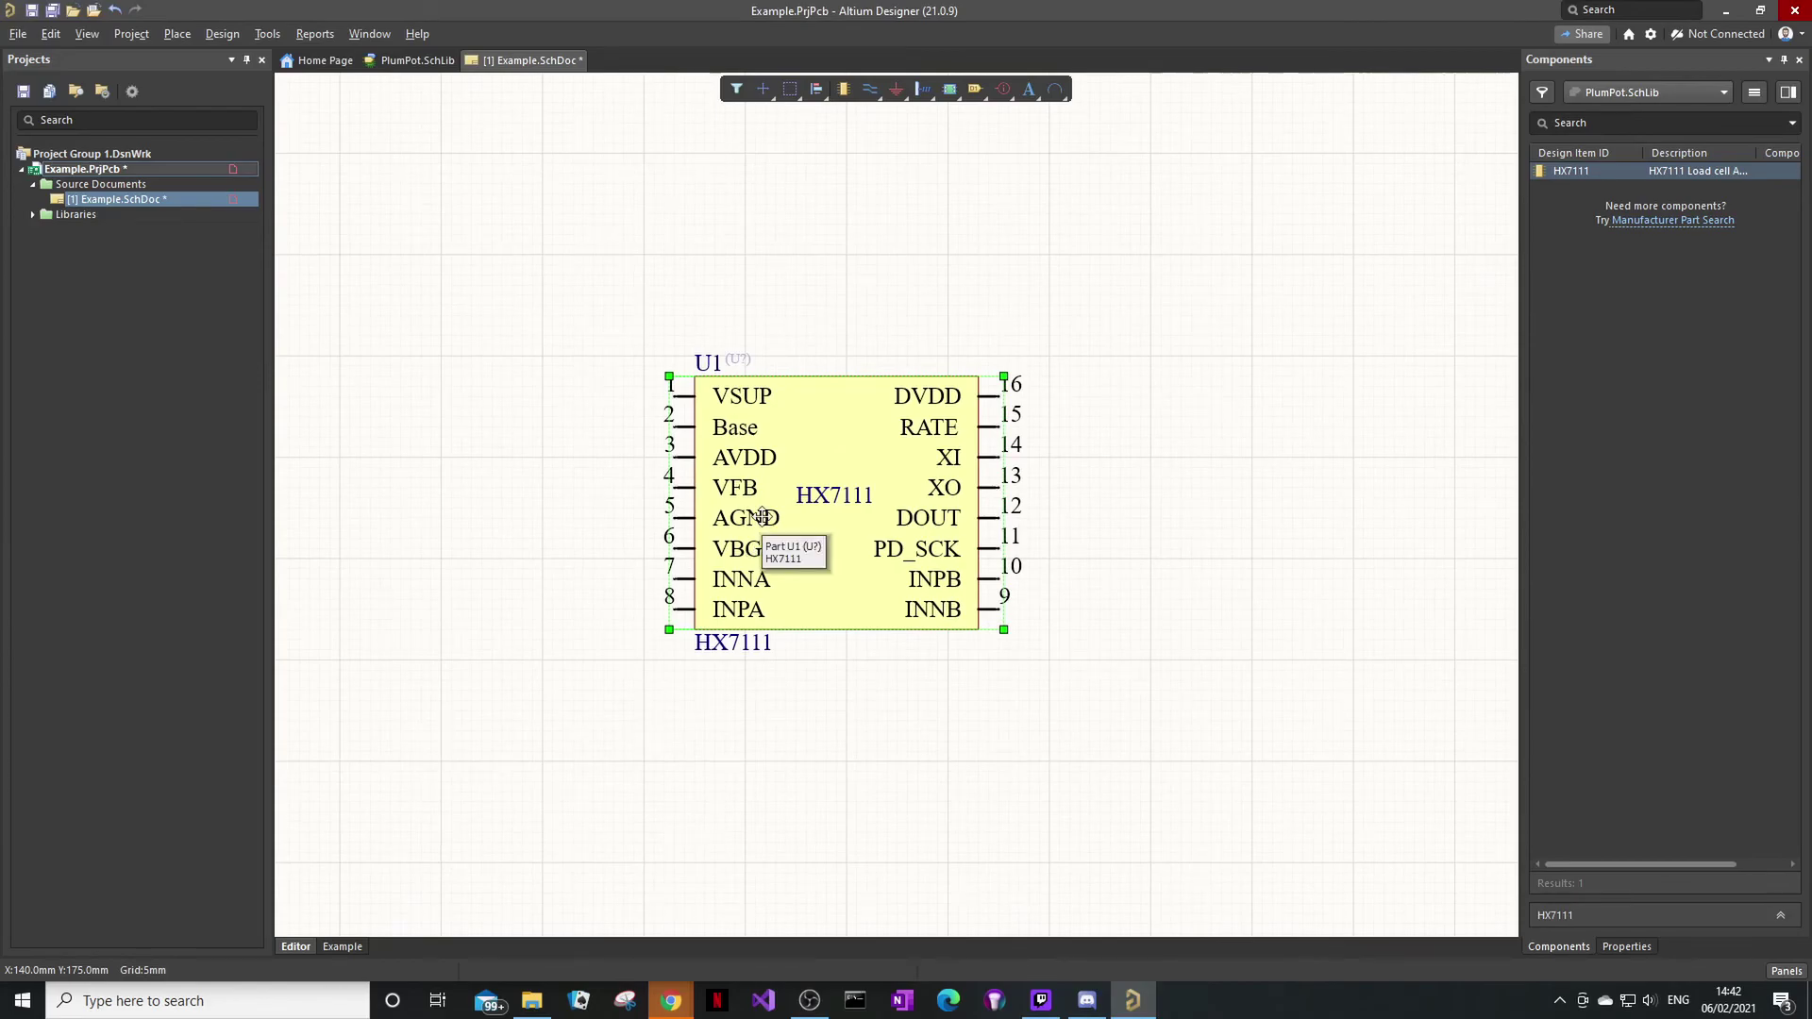
pyautogui.click(627, 299)
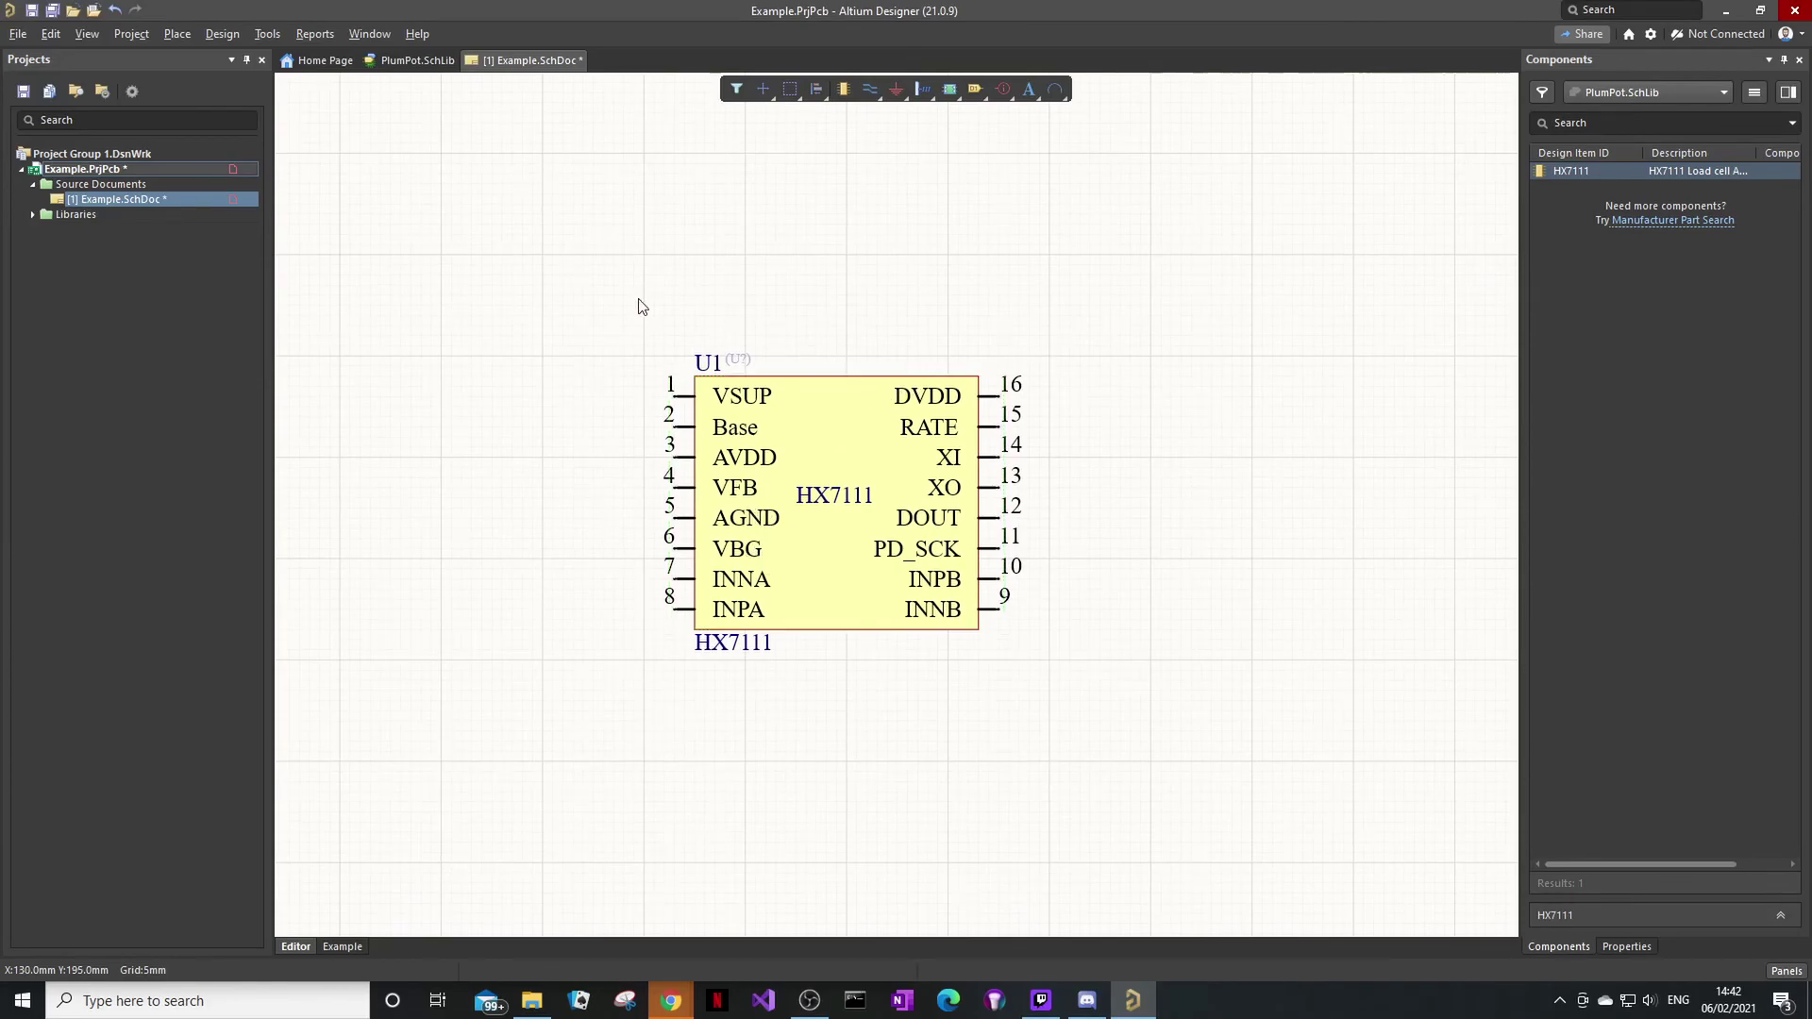
# Show the properties of component U1, open its linked datasheet in the browser, and return to the schematic.
pyautogui.keyDown('ctrl'); pyautogui.scroll(-1, 848, 354); pyautogui.keyUp('ctrl')
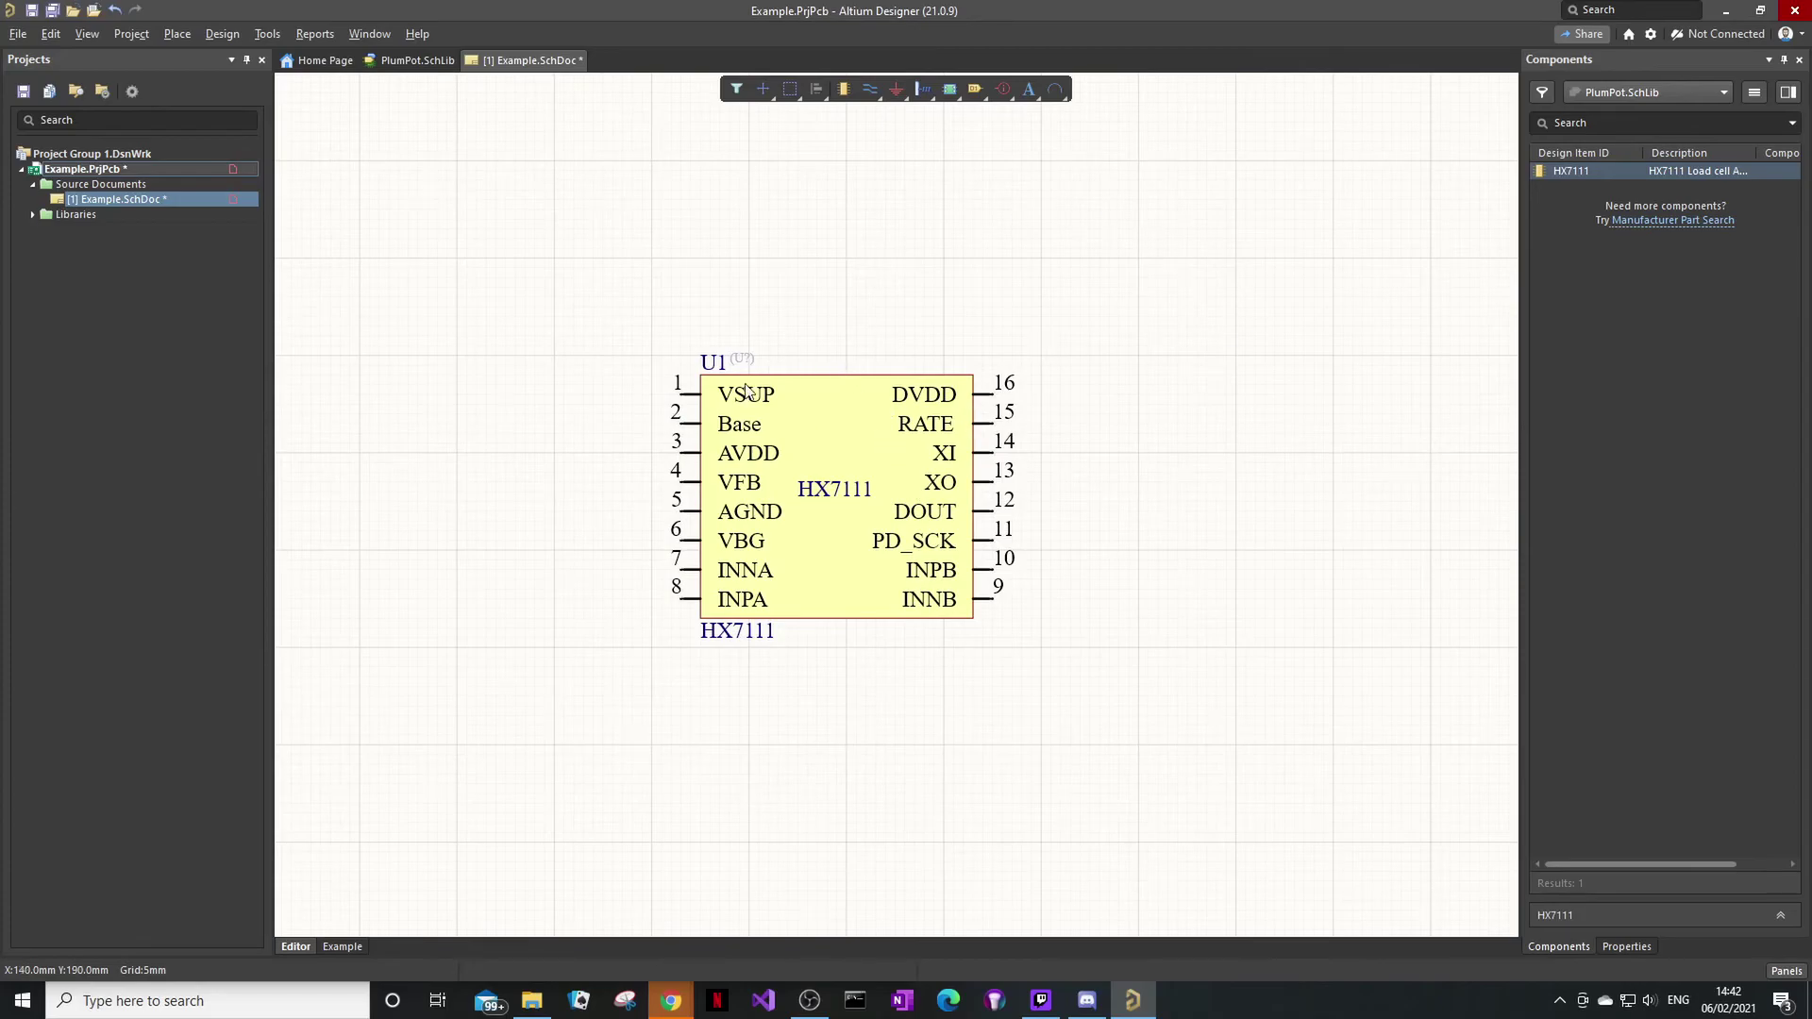
pyautogui.keyDown('ctrl'); pyautogui.scroll(-1, 680, 407); pyautogui.keyUp('ctrl')
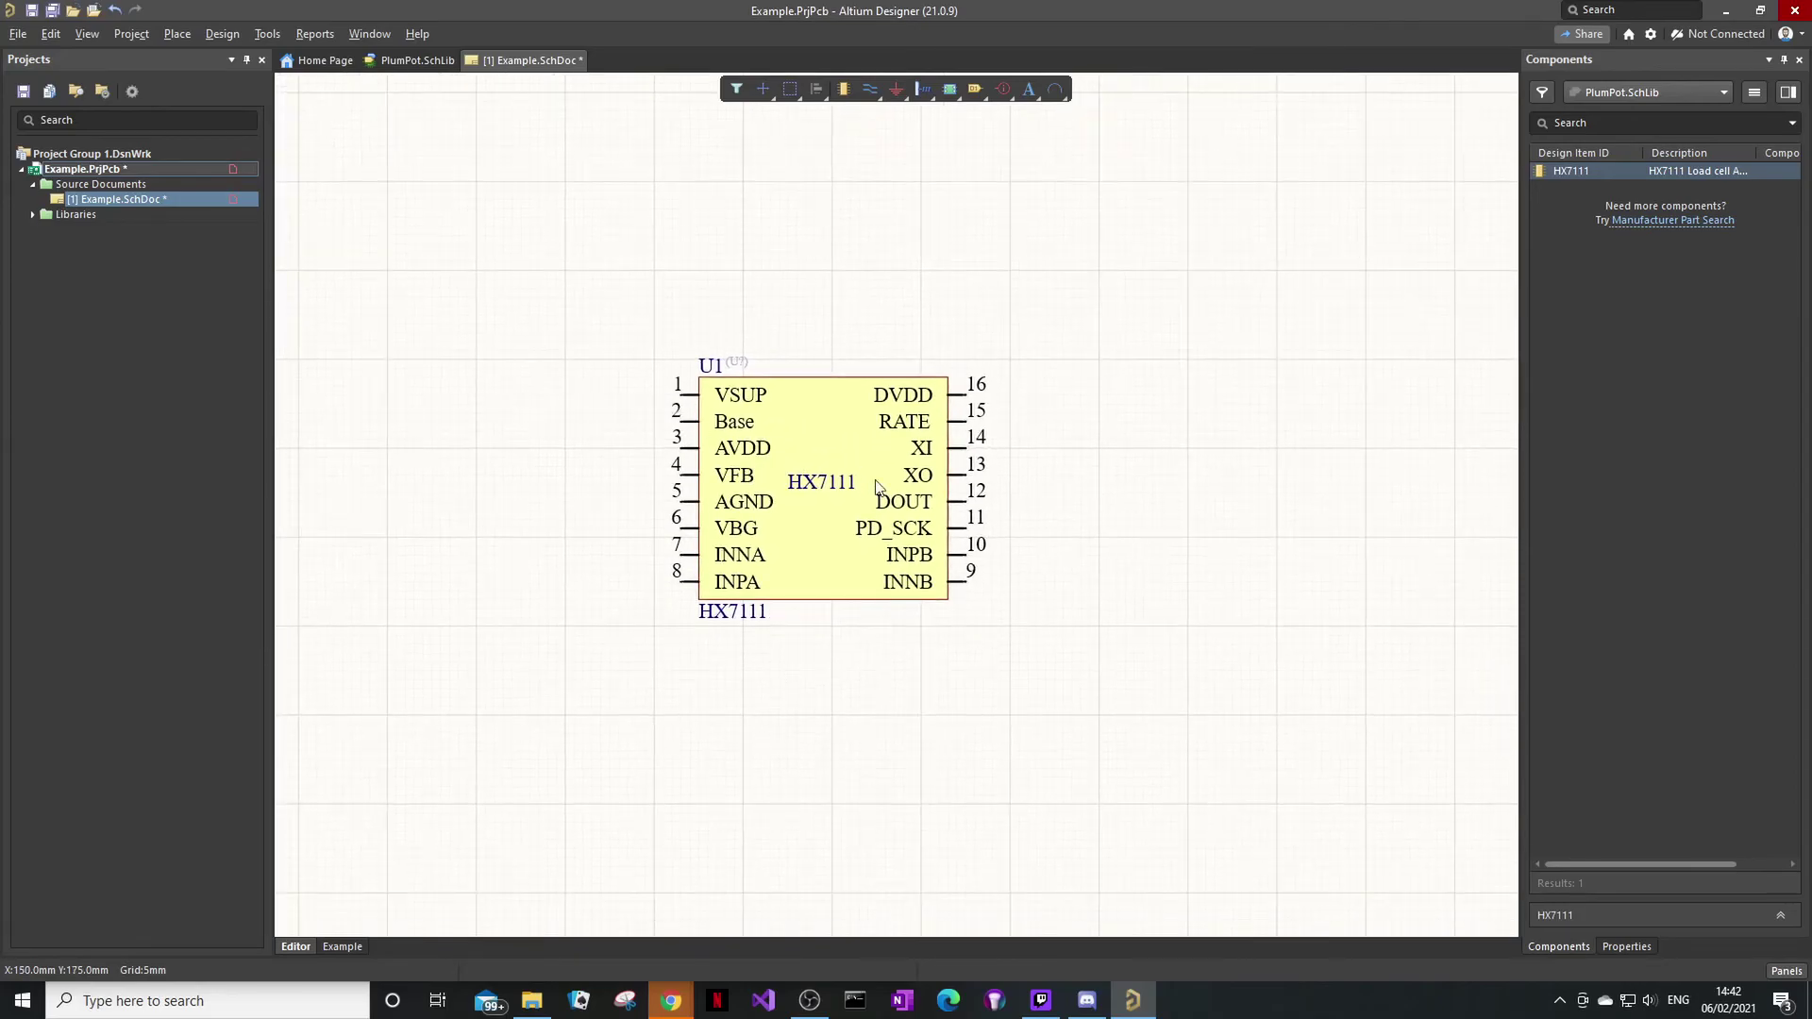
pyautogui.rightClick(839, 436)
pyautogui.click(898, 829)
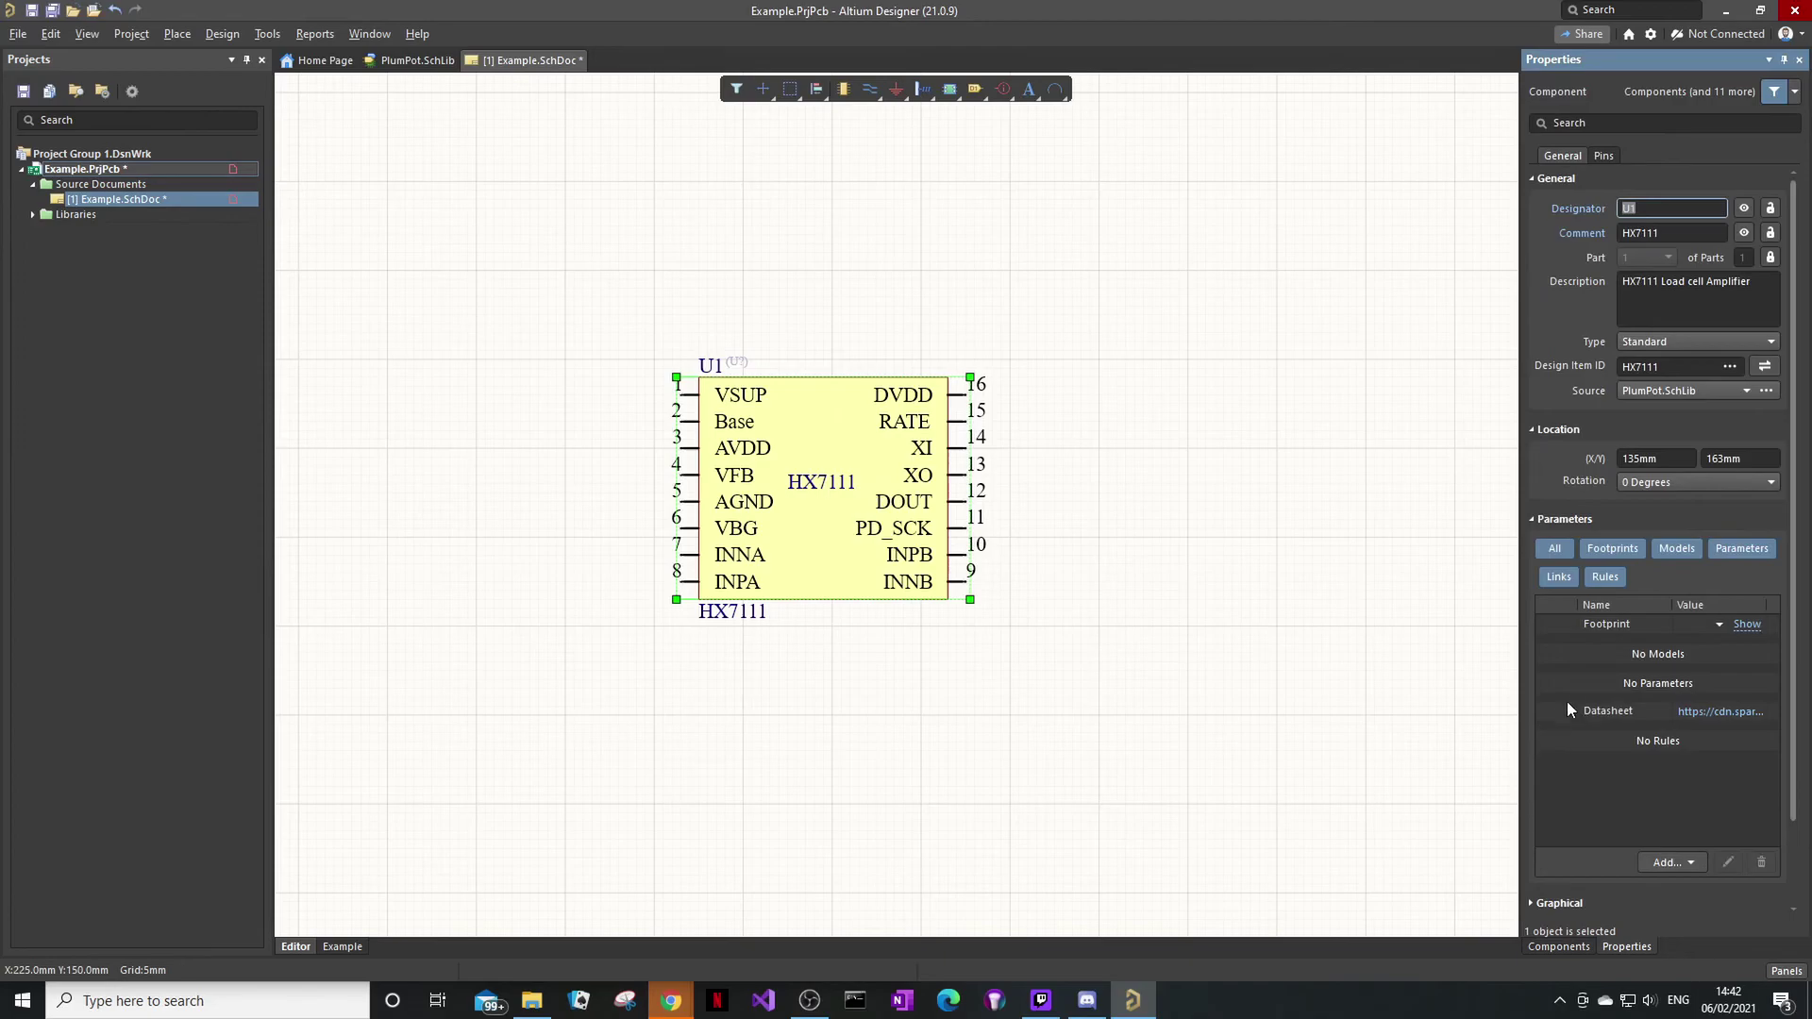
pyautogui.click(1701, 718)
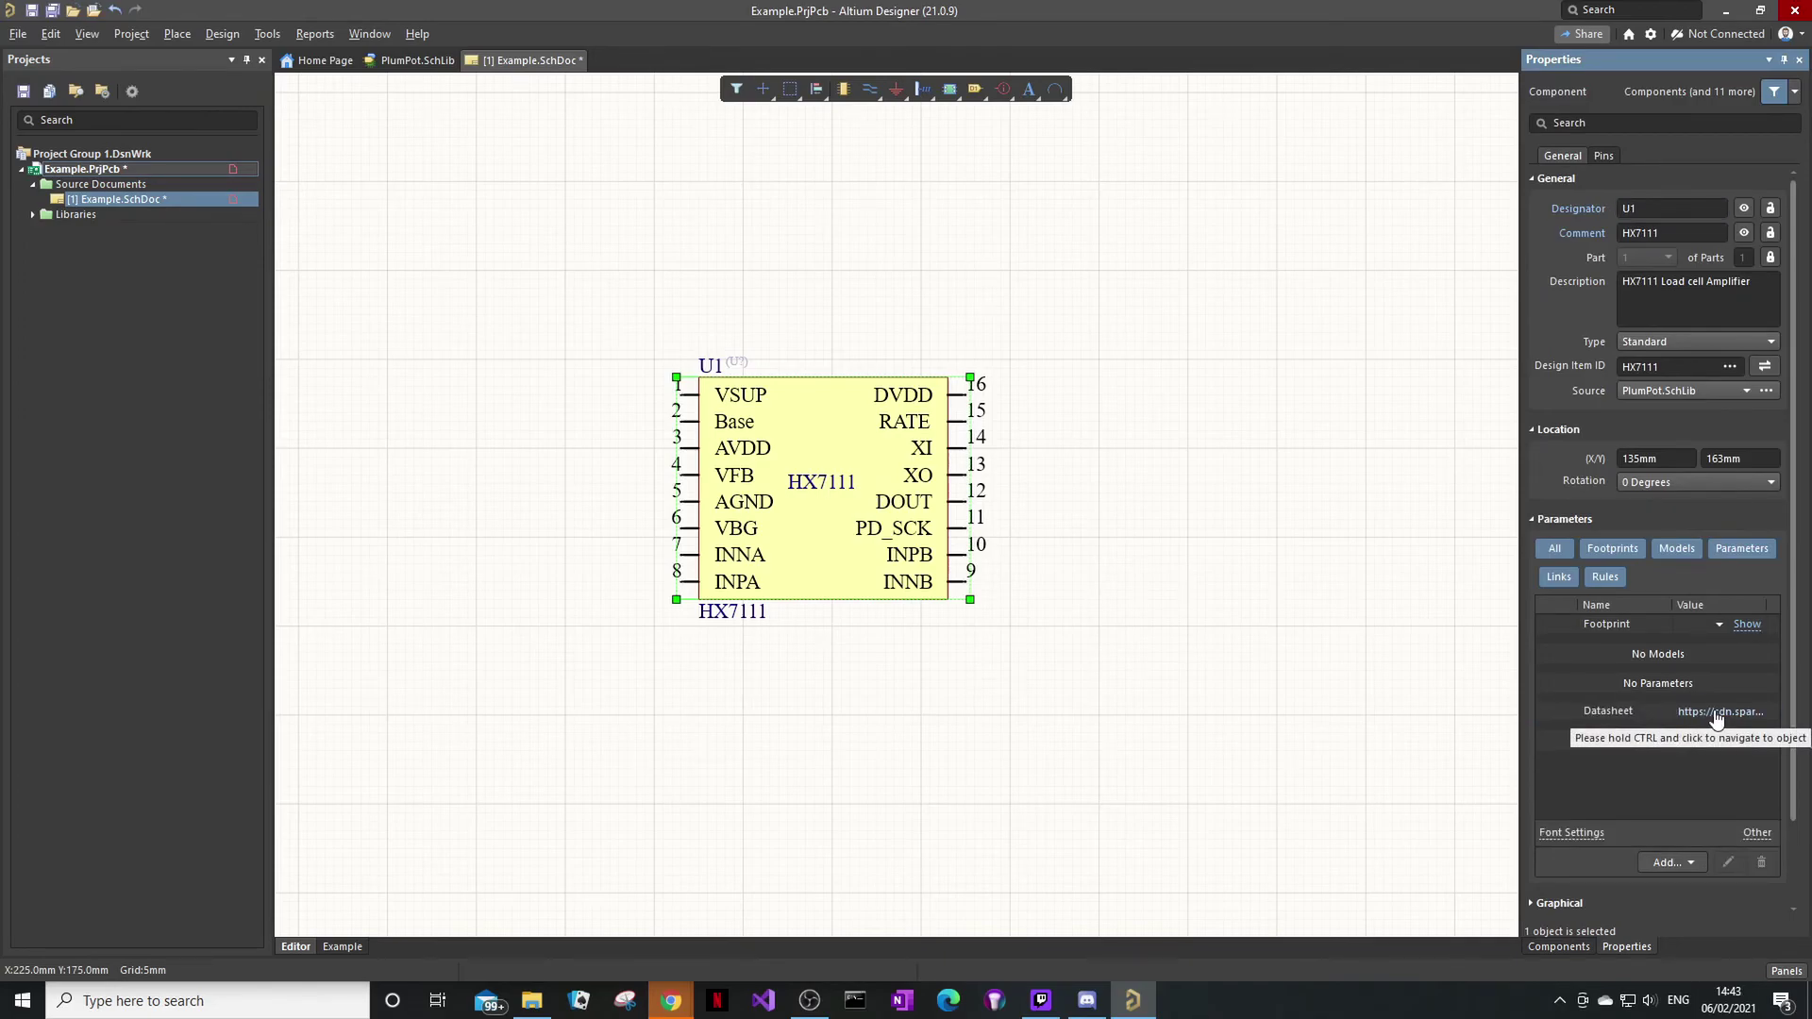
pyautogui.keyDown('ctrl'); pyautogui.click(1715, 715); pyautogui.keyUp('ctrl')
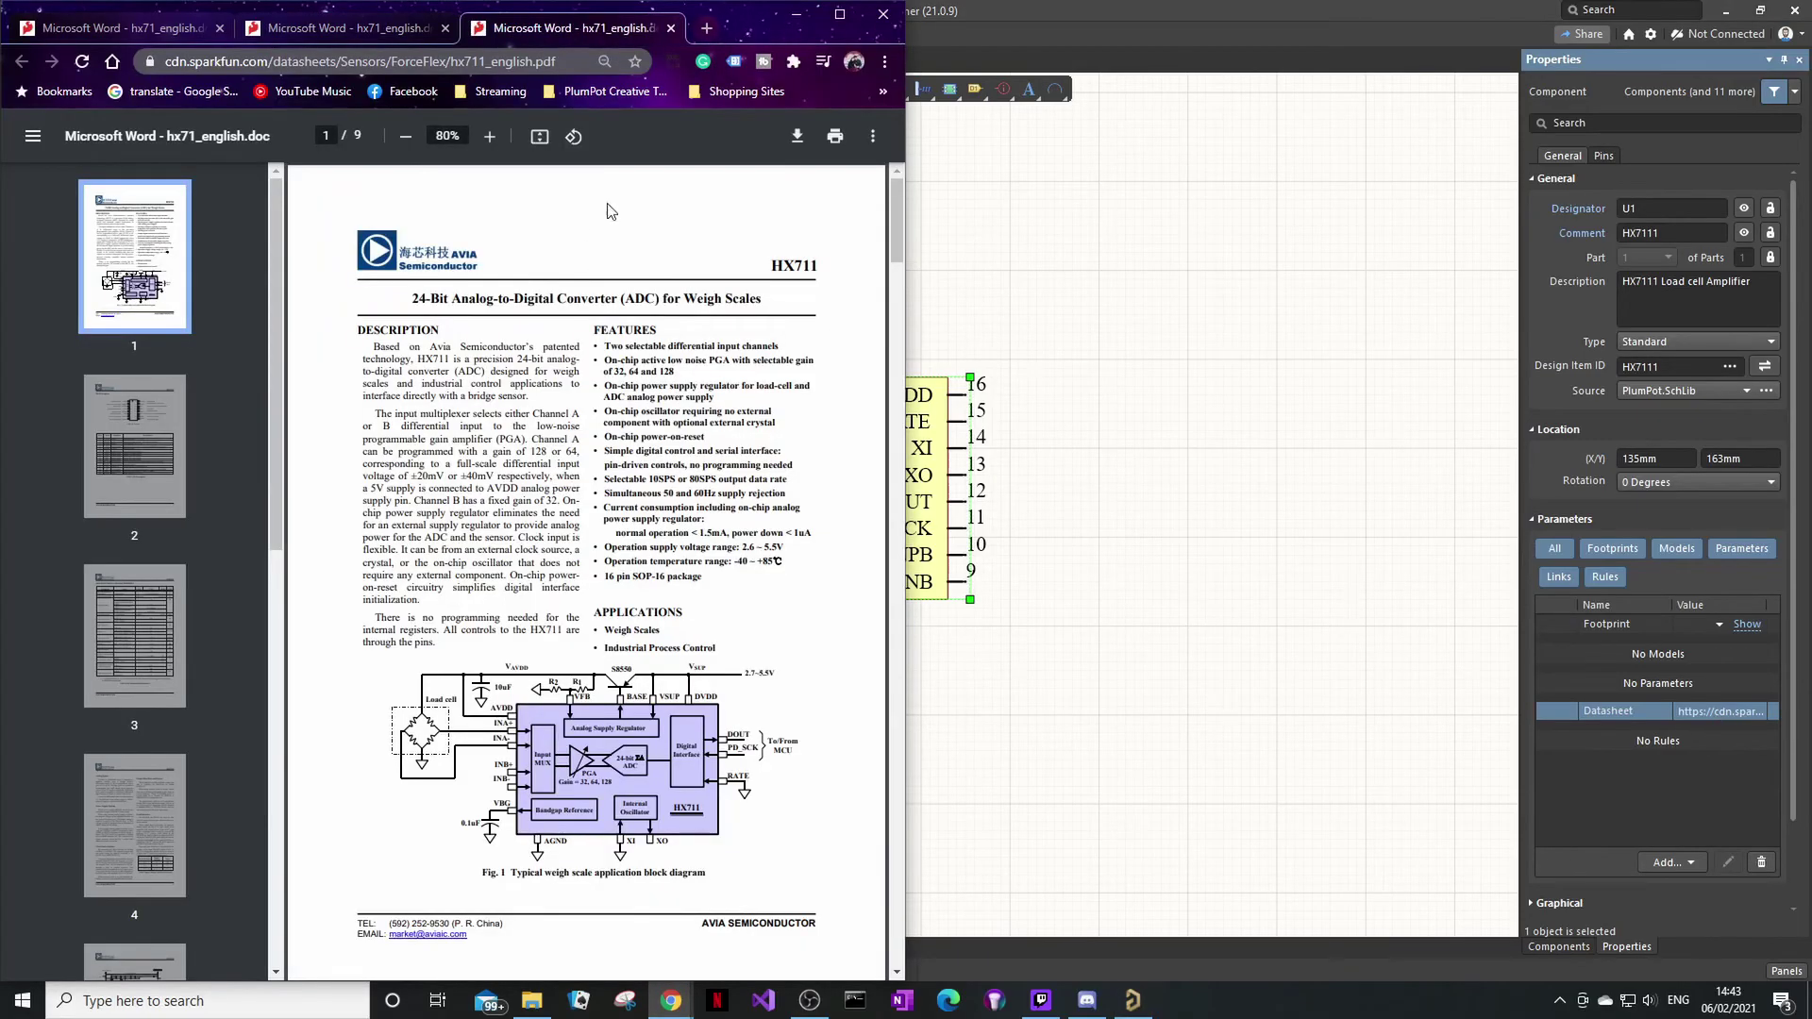
pyautogui.click(796, 14)
pyautogui.click(1226, 515)
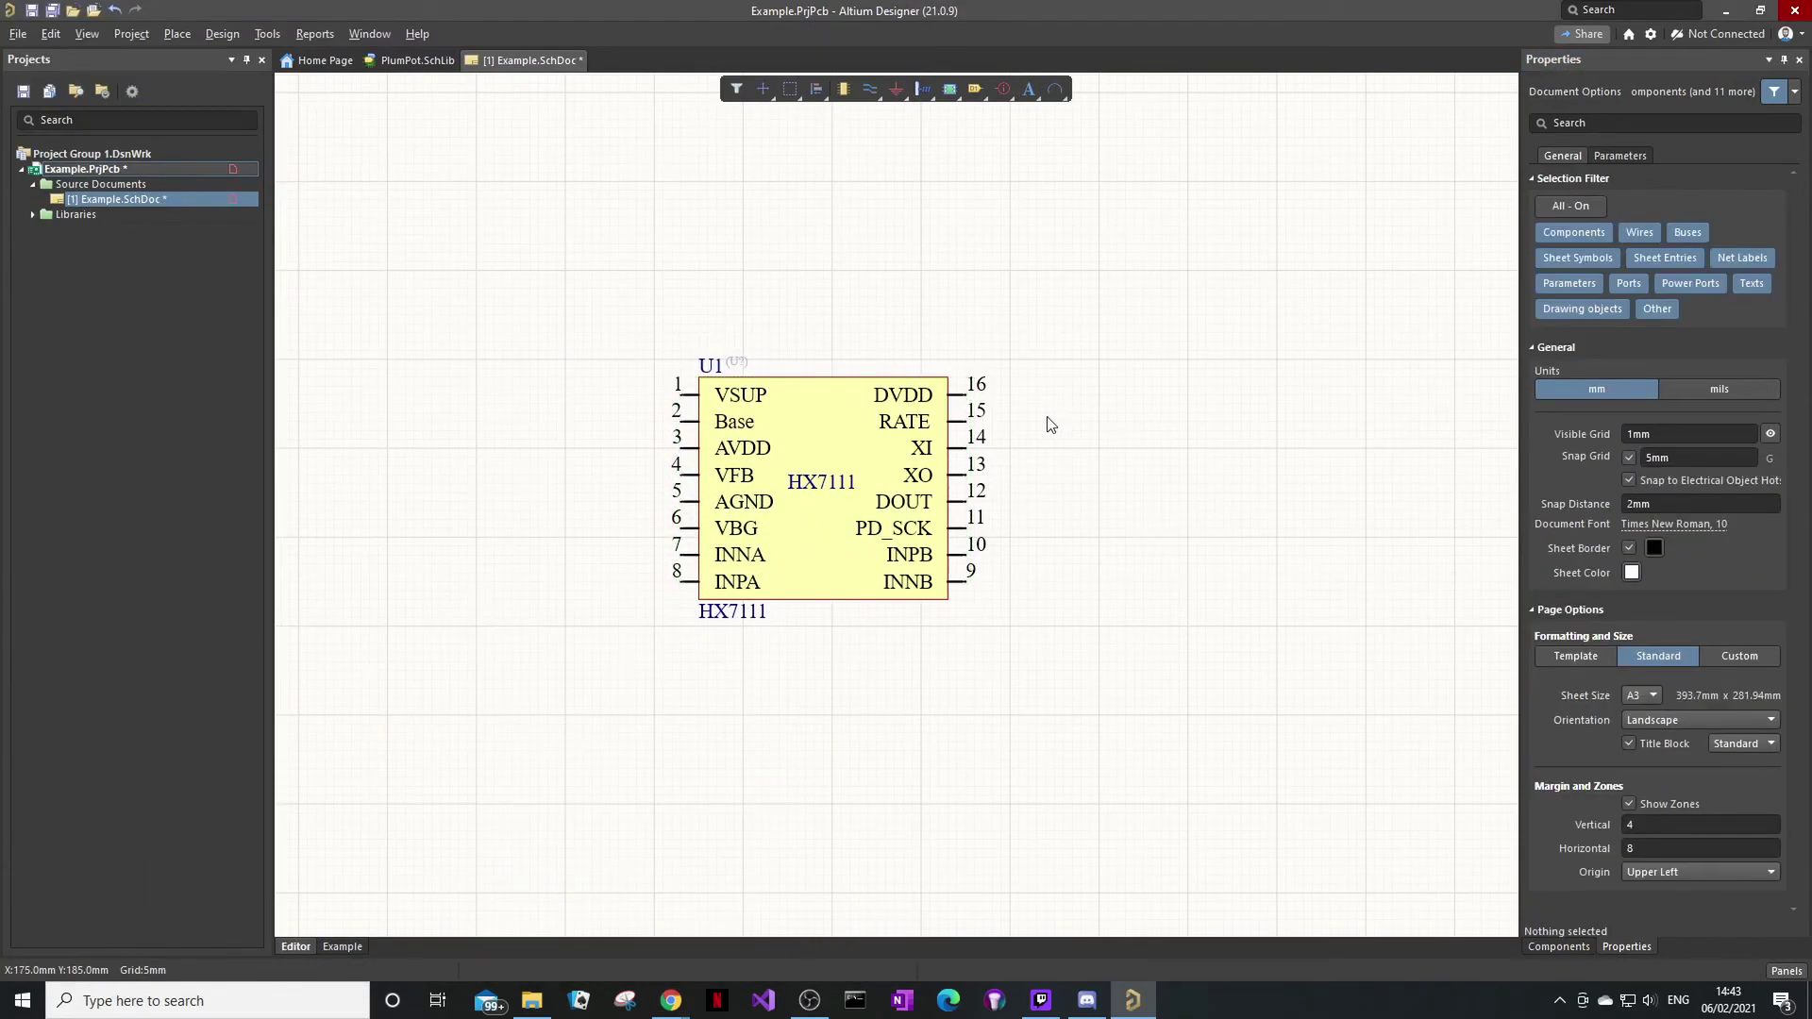
# Draw a horizontal wire about 10 mm long outward from U1's DVDD pin, and delete it.
pyautogui.press('p')
pyautogui.press('w')
pyautogui.click(971, 396)
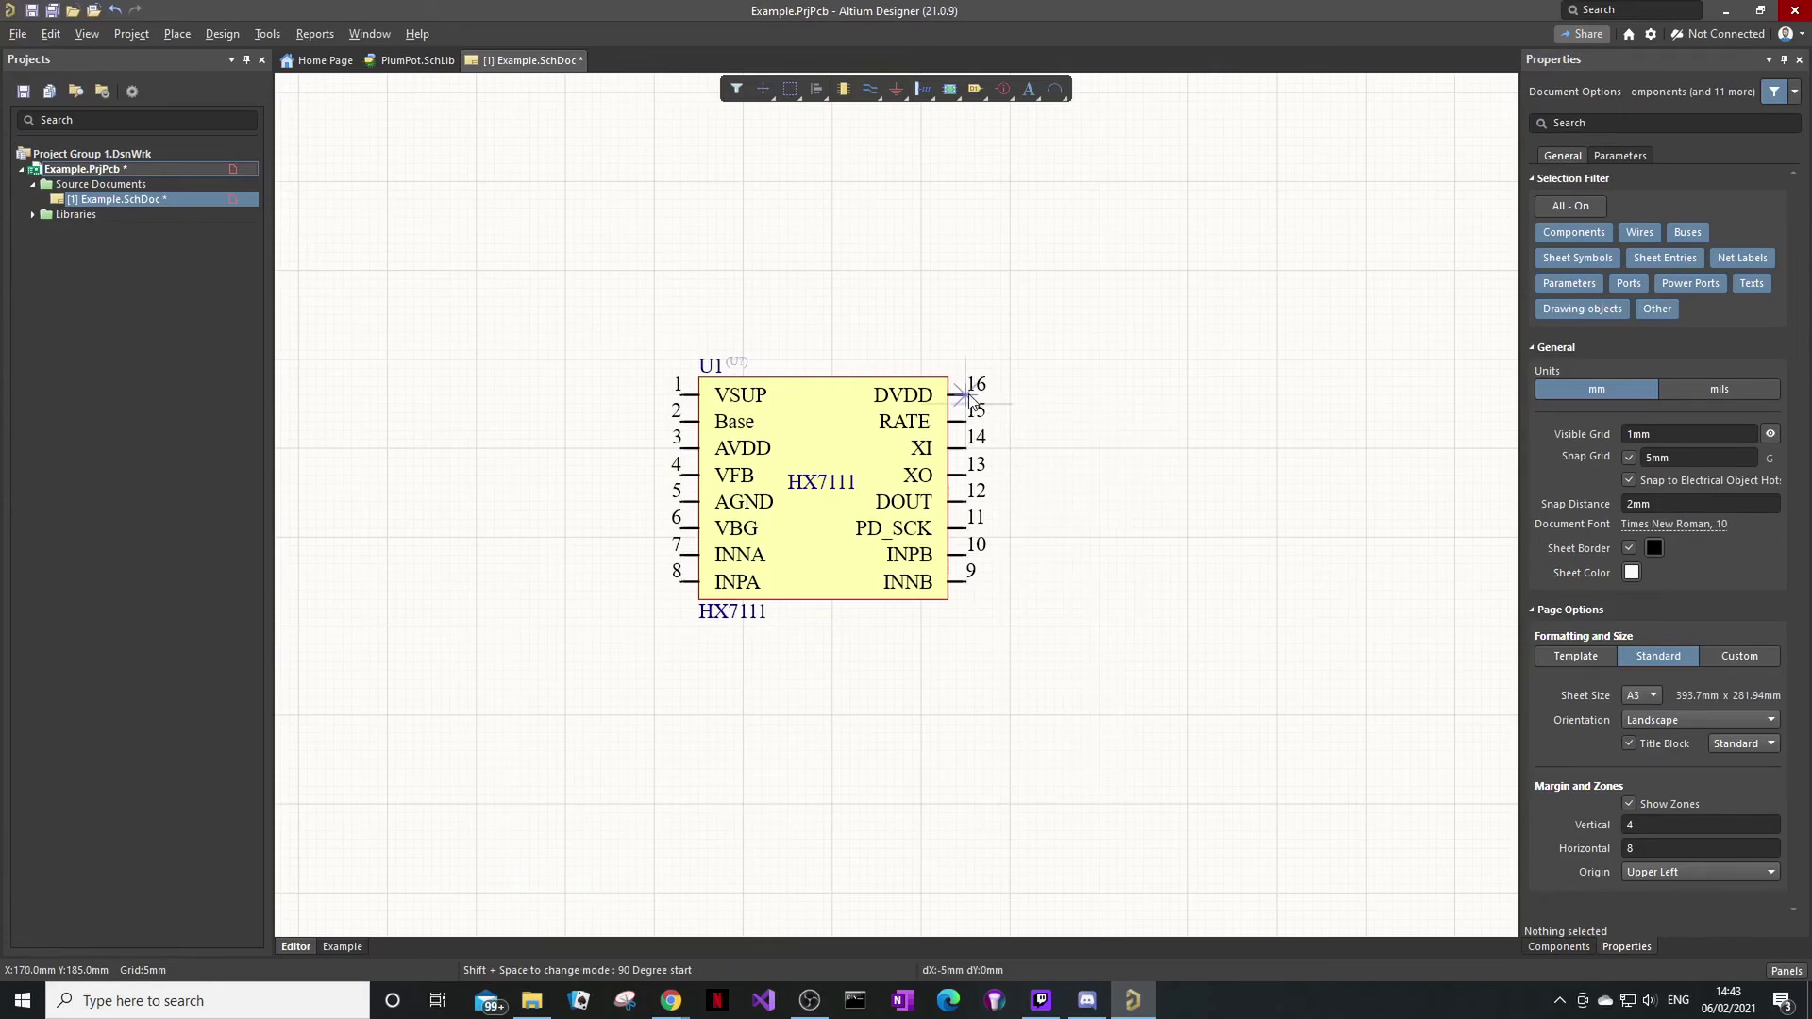
pyautogui.click(1081, 409)
pyautogui.rightClick(1080, 467)
pyautogui.keyDown('ctrl'); pyautogui.scroll(3, 975, 403); pyautogui.keyUp('ctrl')
pyautogui.rightClick(935, 400)
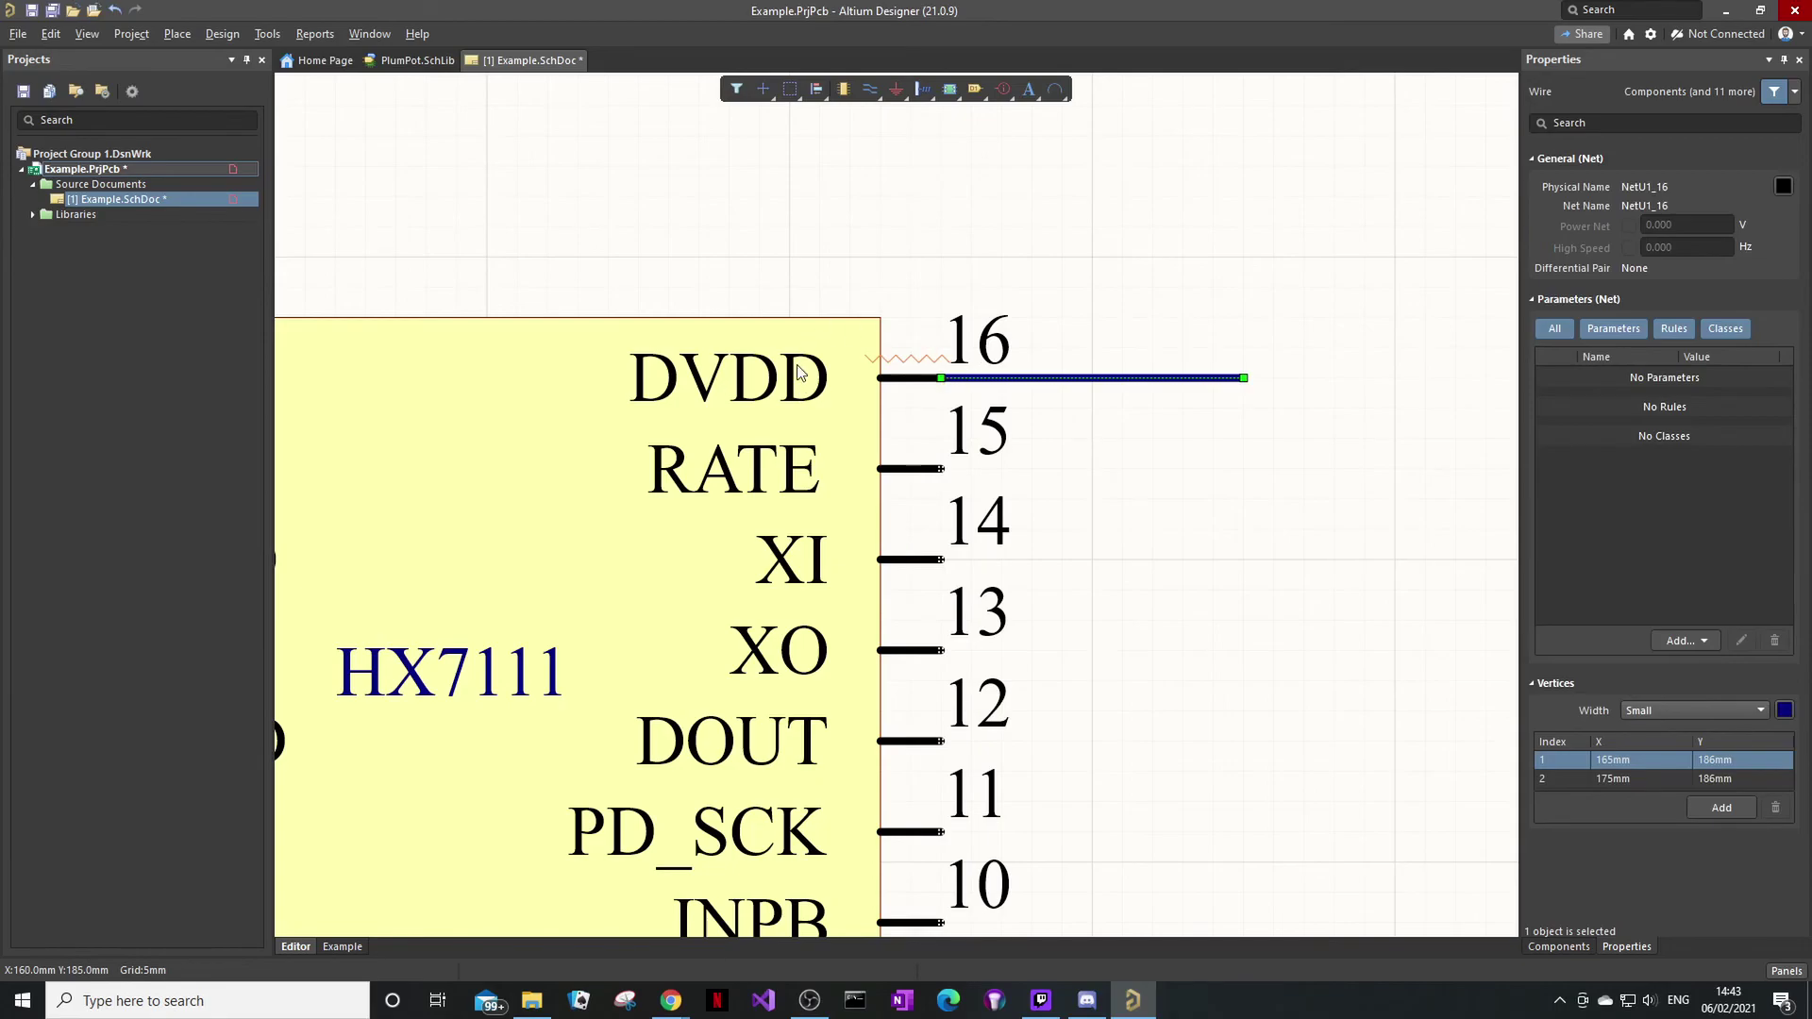
pyautogui.click(1218, 487)
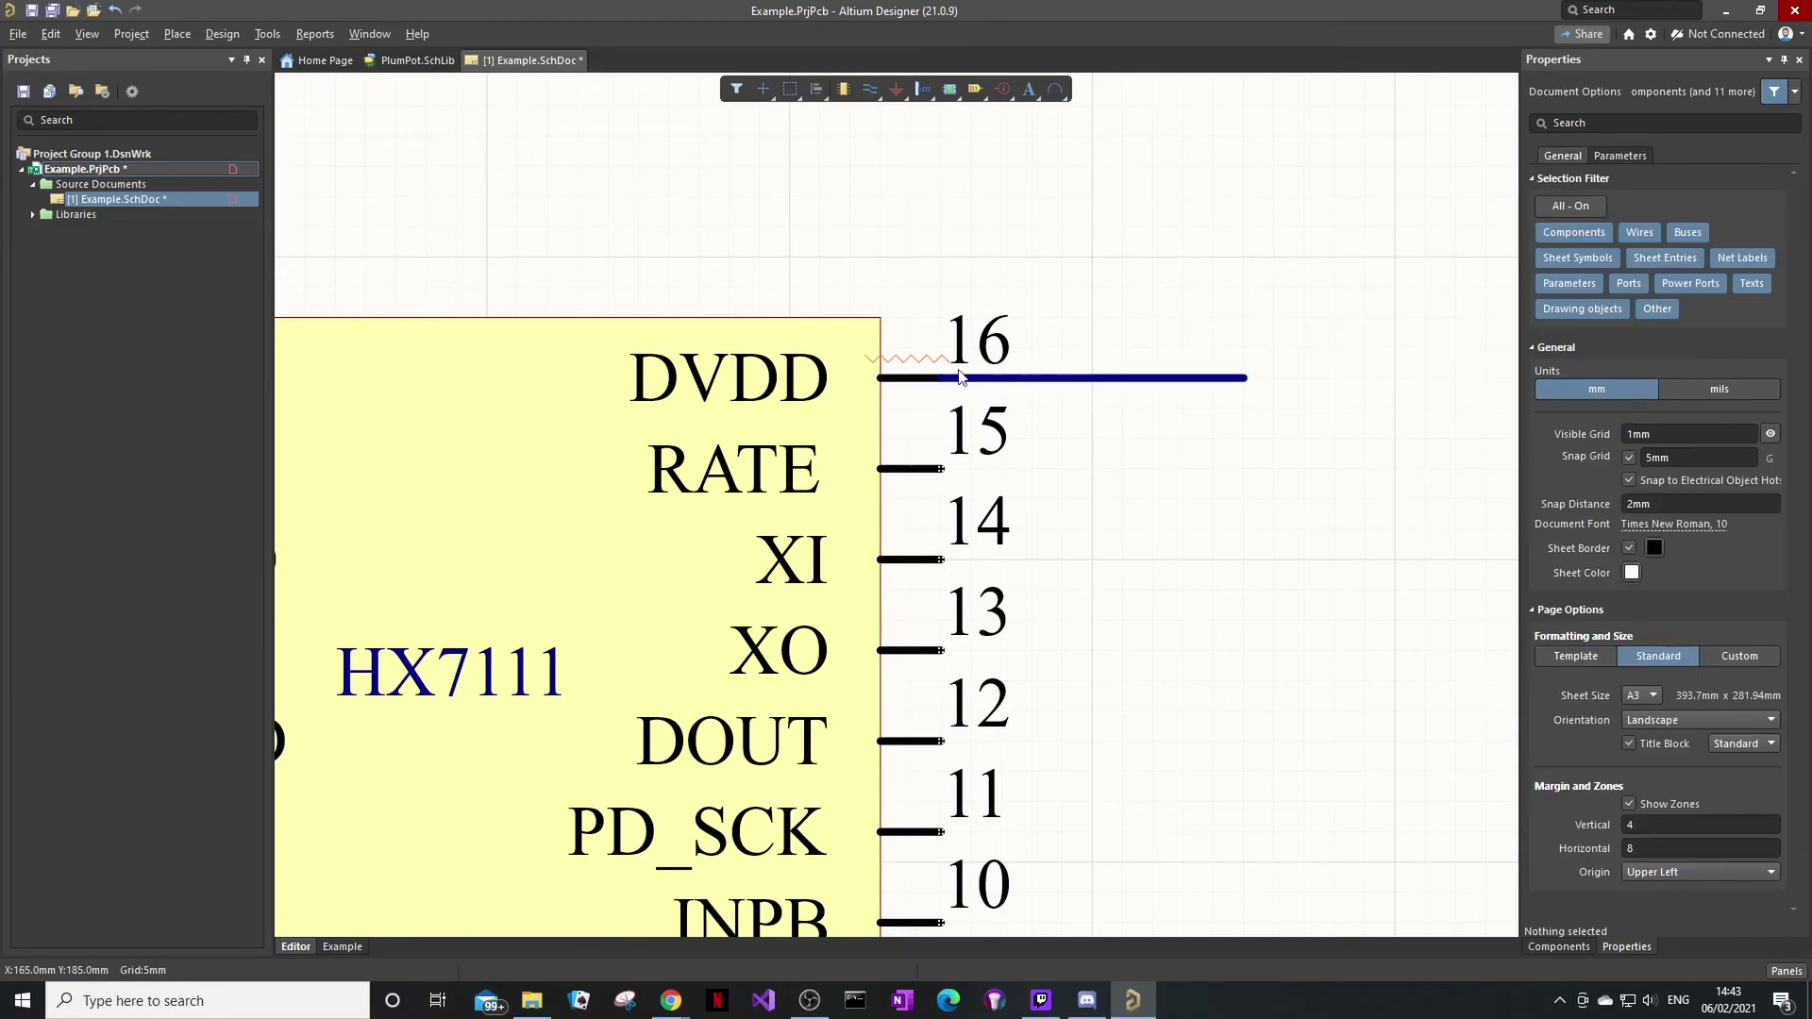
pyautogui.click(1175, 378)
pyautogui.press('Delete')
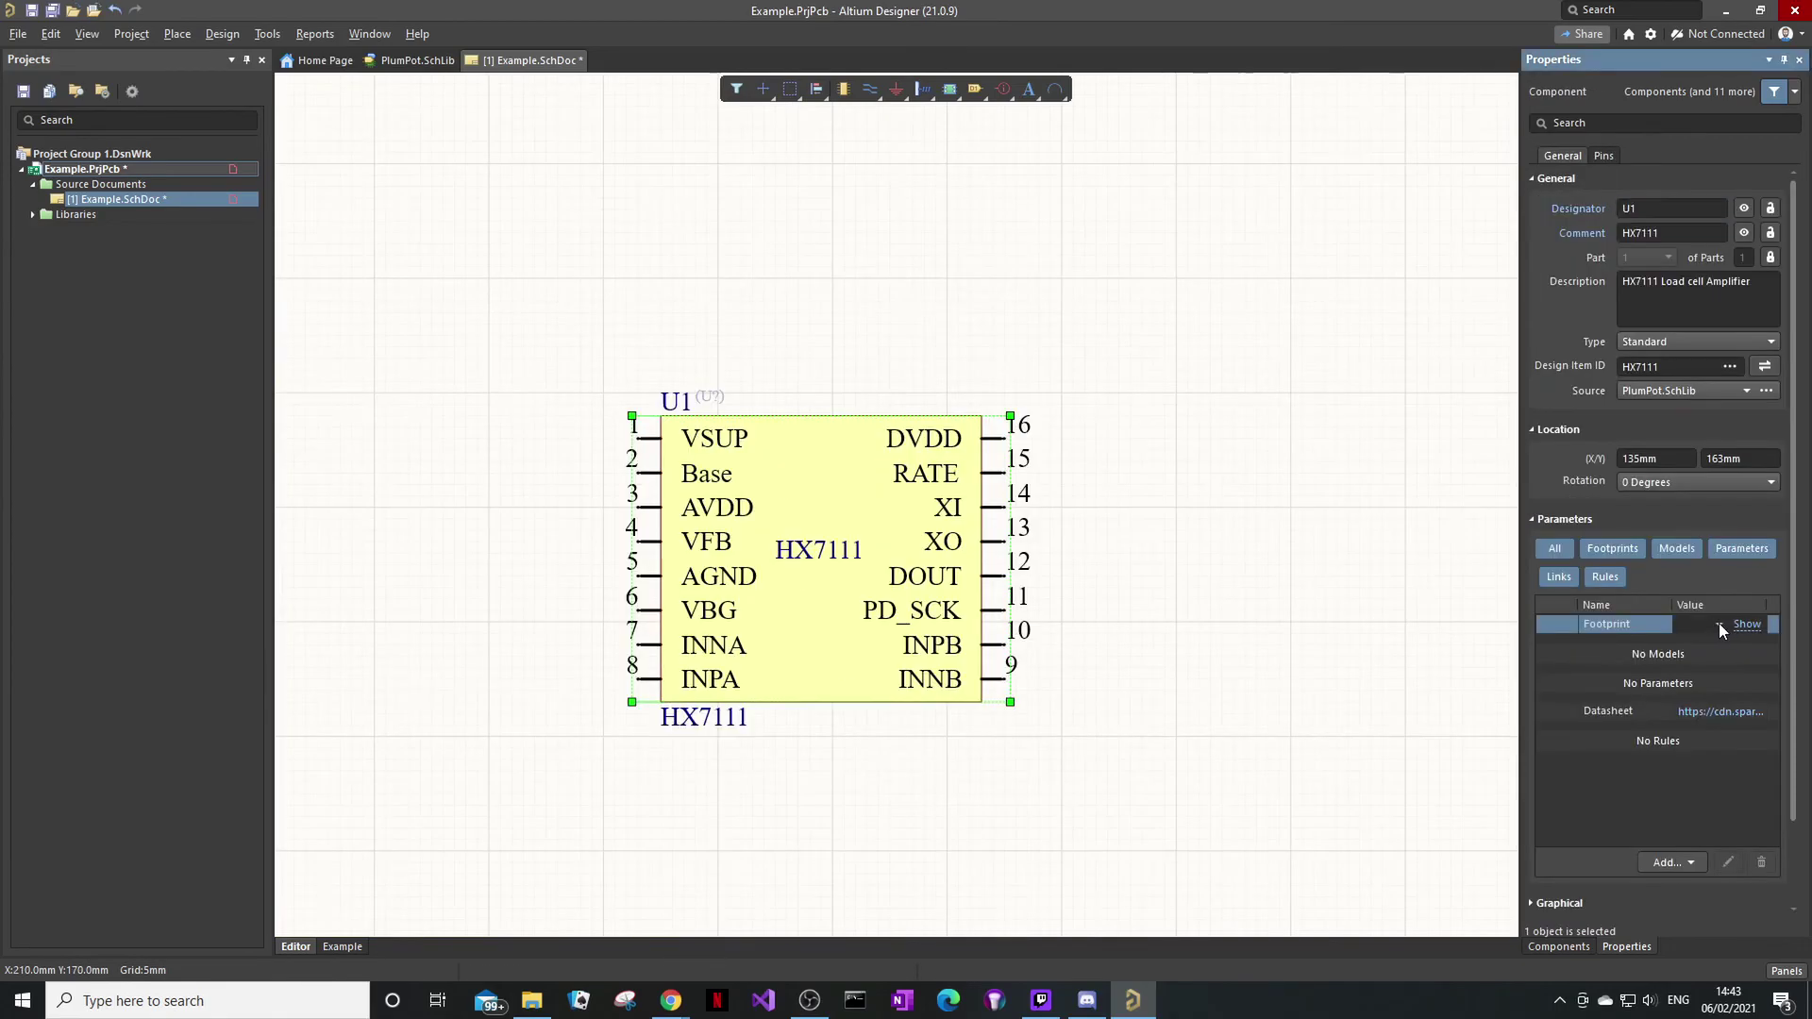
# Check the footprint choices available for component U1 in its properties.
pyautogui.click(1678, 627)
pyautogui.click(1718, 625)
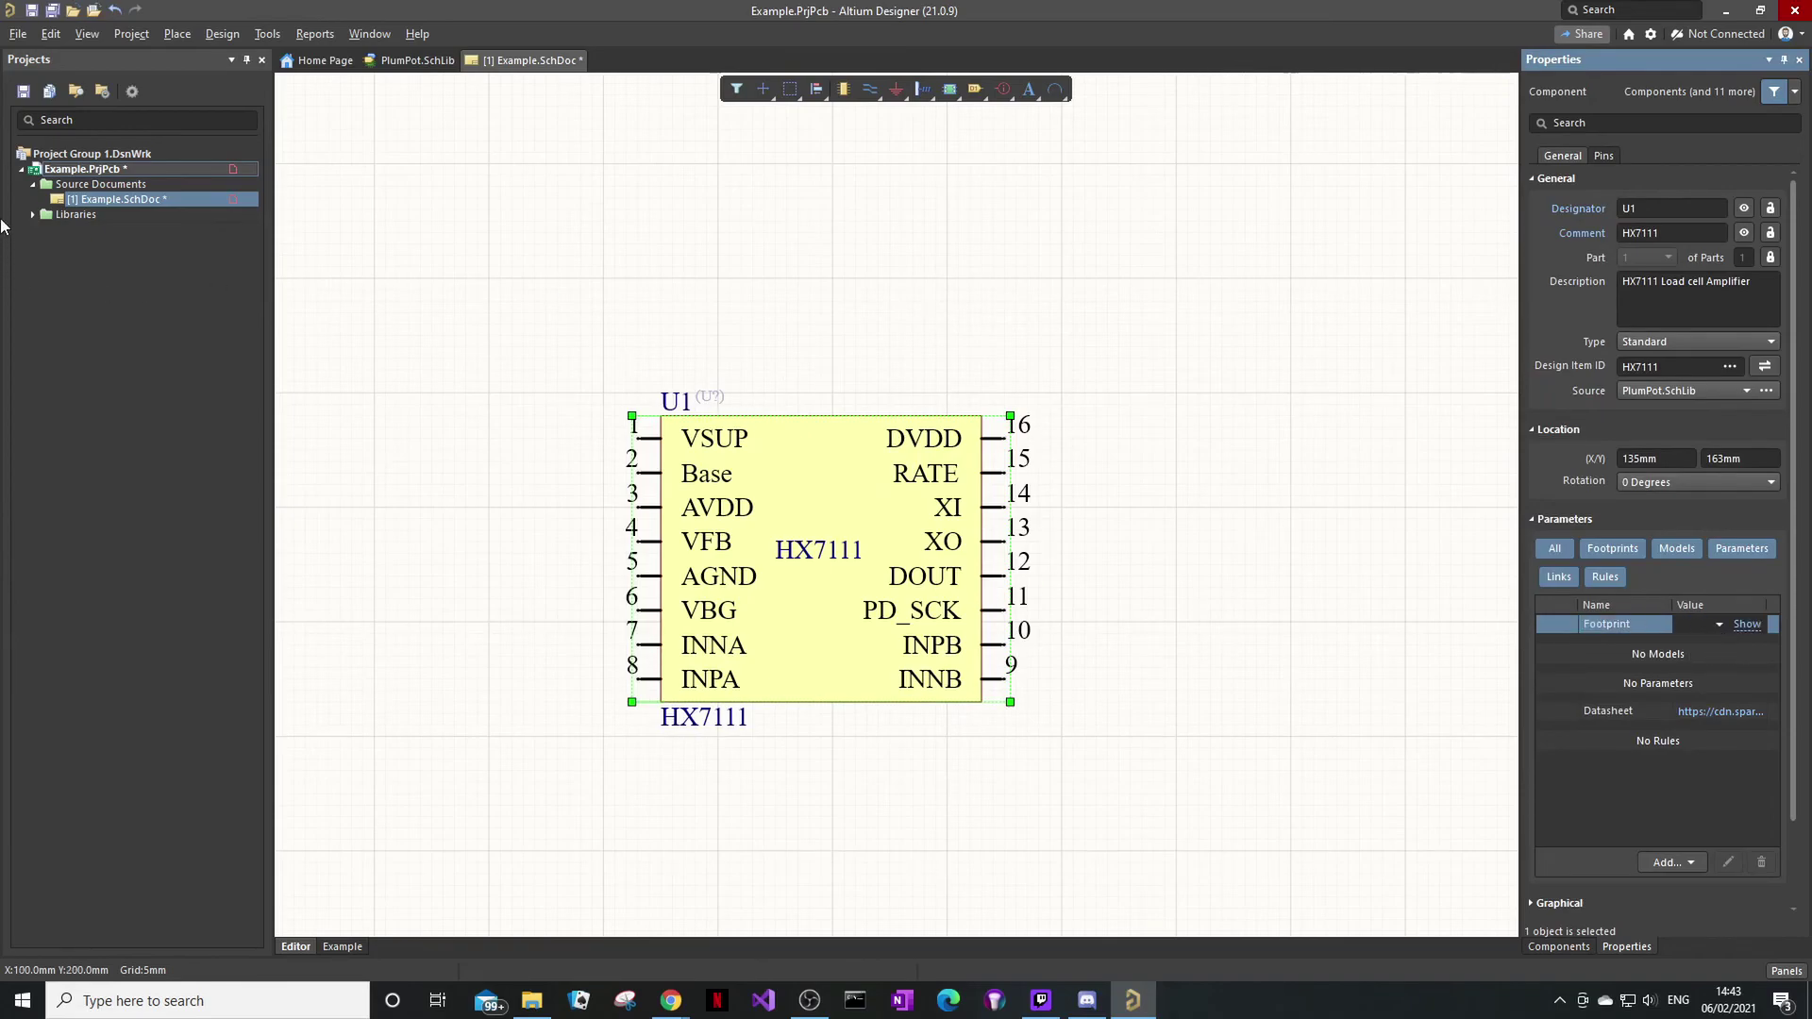